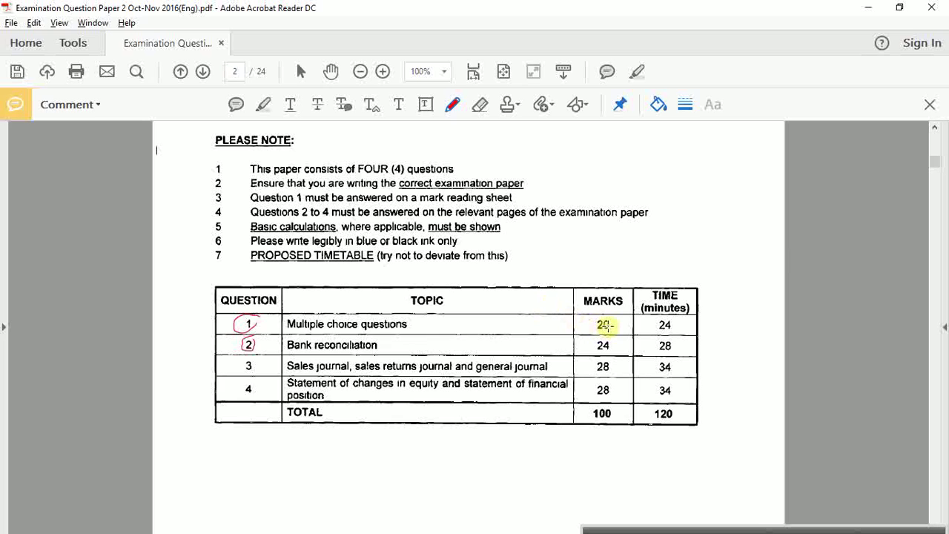
Circle "perpetual" in question 1.1 of the exam paper with the freehand pencil
scroll(664, 334, "down", 10)
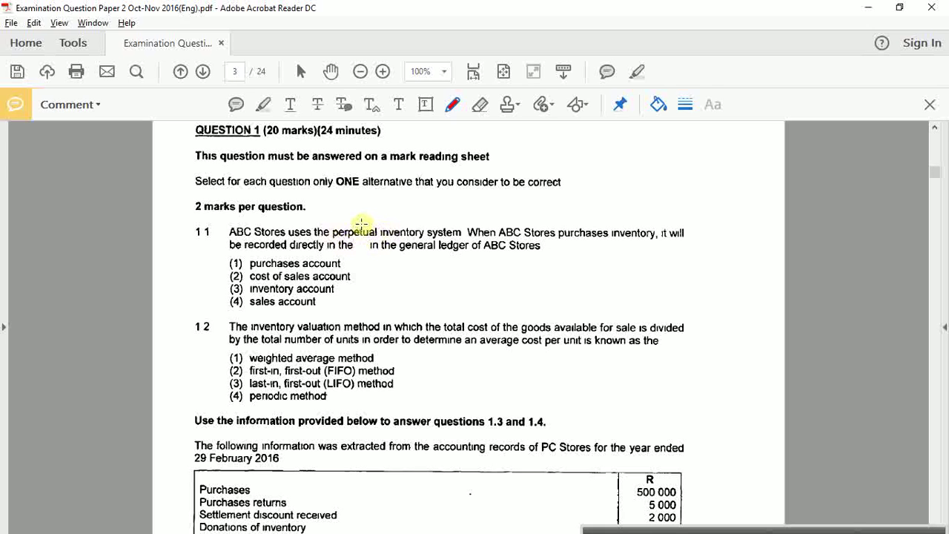
mouse_move(373, 235)
left_mouse_down()
mouse_move(356, 239)
mouse_move(326, 223)
mouse_move(388, 227)
left_mouse_up()
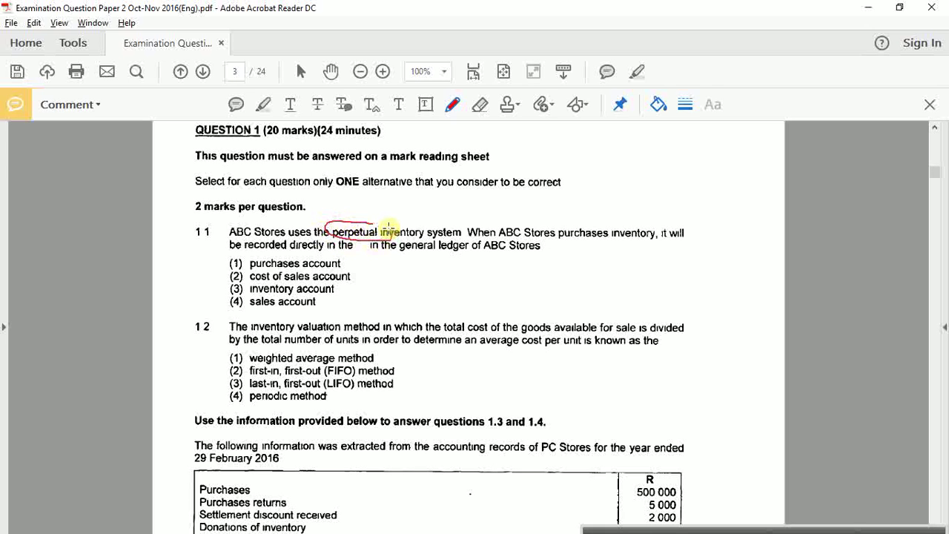
Open the workbook "FAC1501 - OCT NOV 2016 workings (final)" from the past exam papers folder in File Explorer
key("alt+Tab")
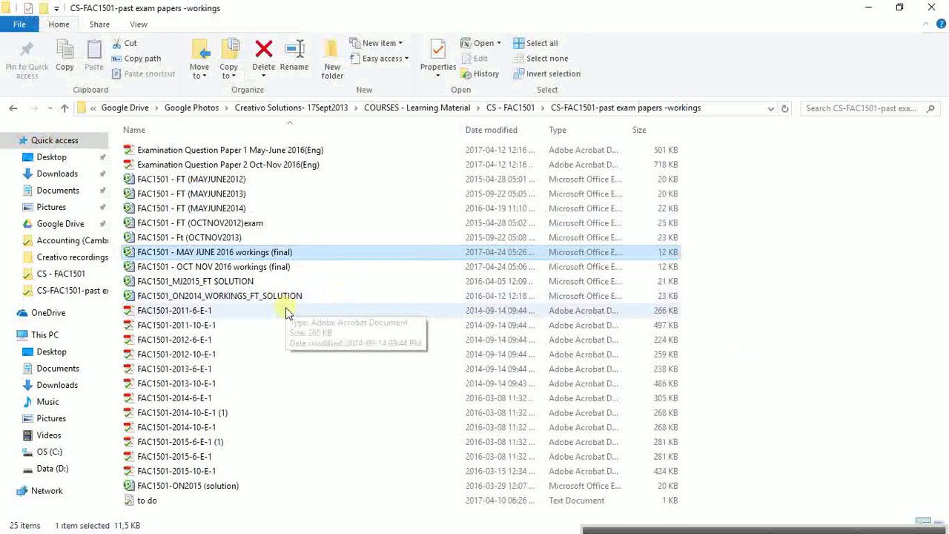
key("alt+Tab")
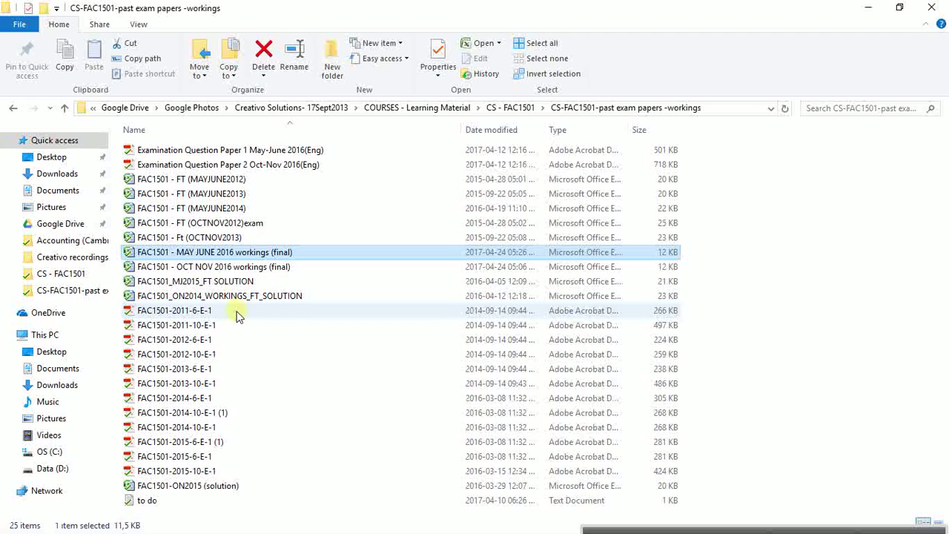
double_click(241, 271)
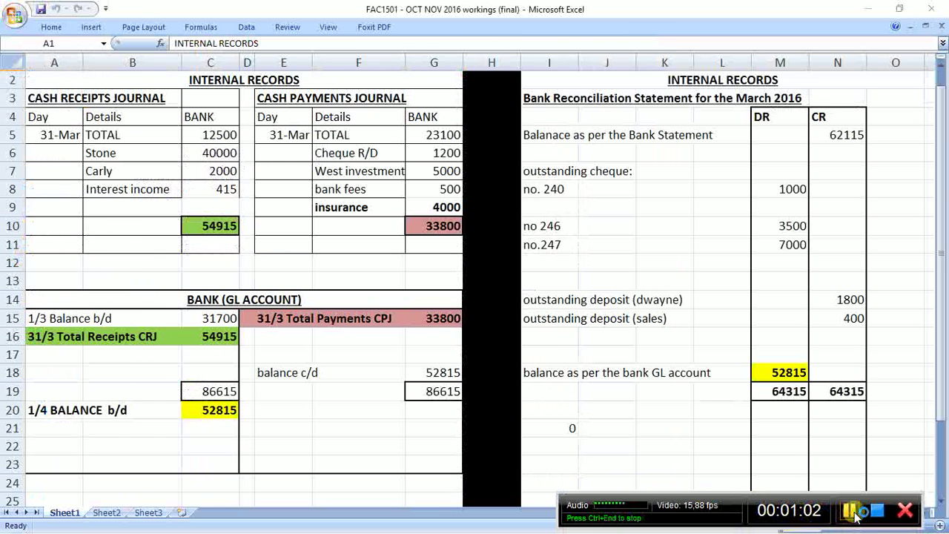
Rename Sheet1 of the workbook as "Q2-bank recon"
double_click(68, 508)
type("Q2")
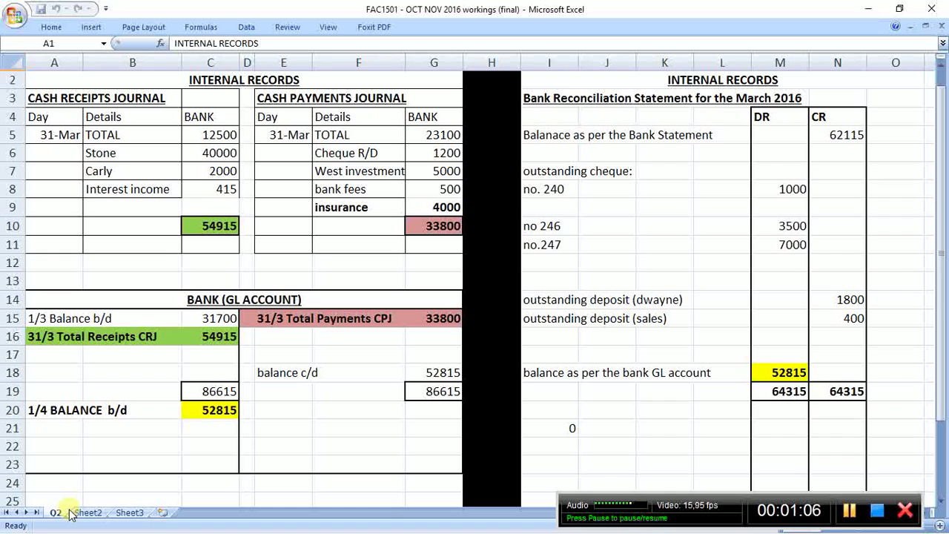
type(" bank reco")
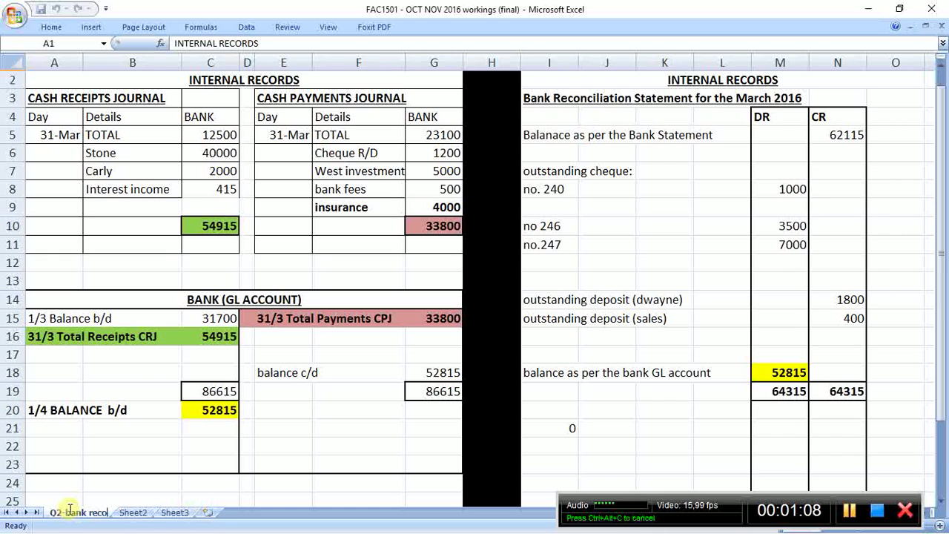
type("n")
Rename the empty Sheet2 as "Q1-MCQ"
left_click(141, 513)
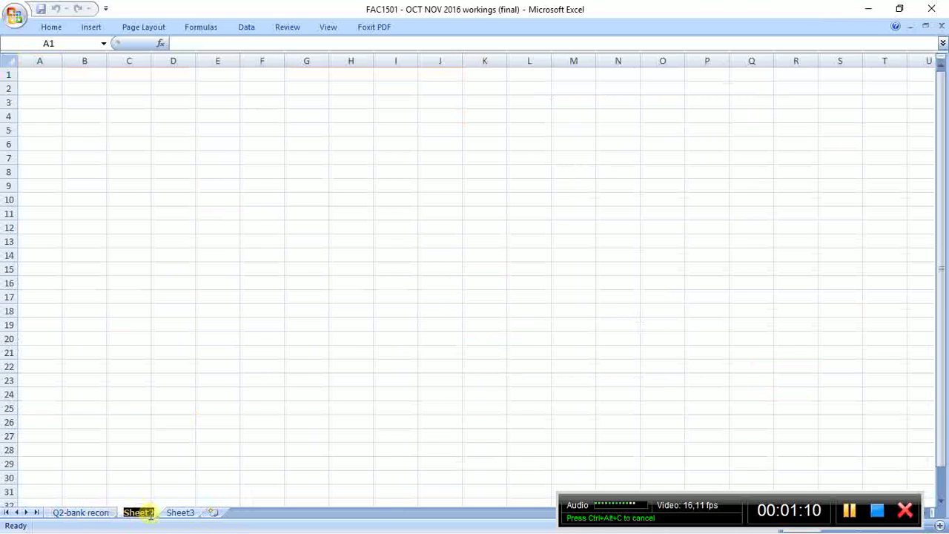
type("Q1-MC")
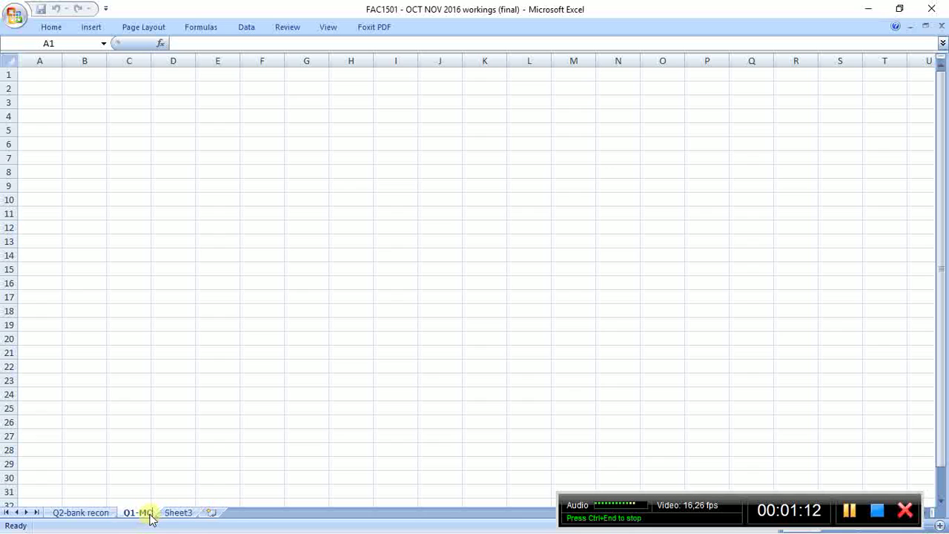
type("Q")
left_click(93, 230)
left_click(87, 213)
left_click(87, 102)
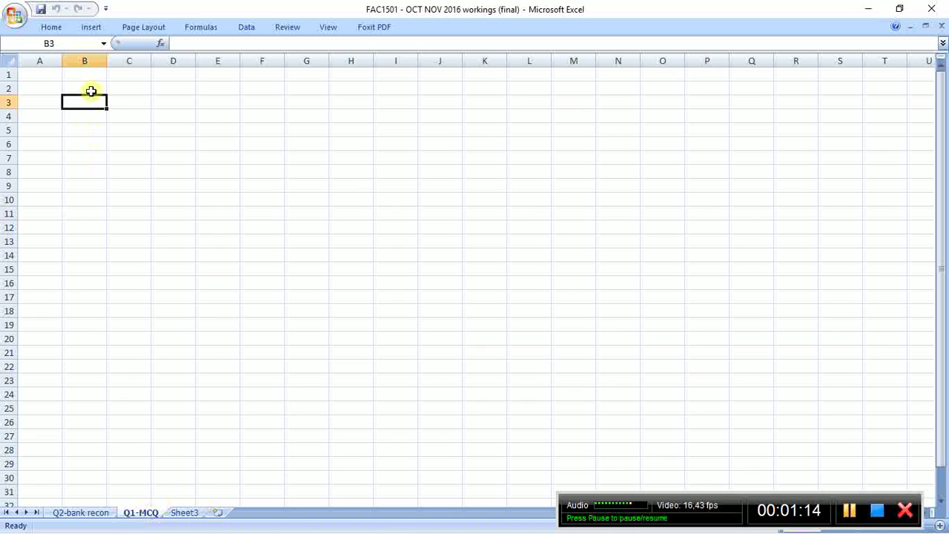
left_click(85, 87)
type("1.2")
key("Return")
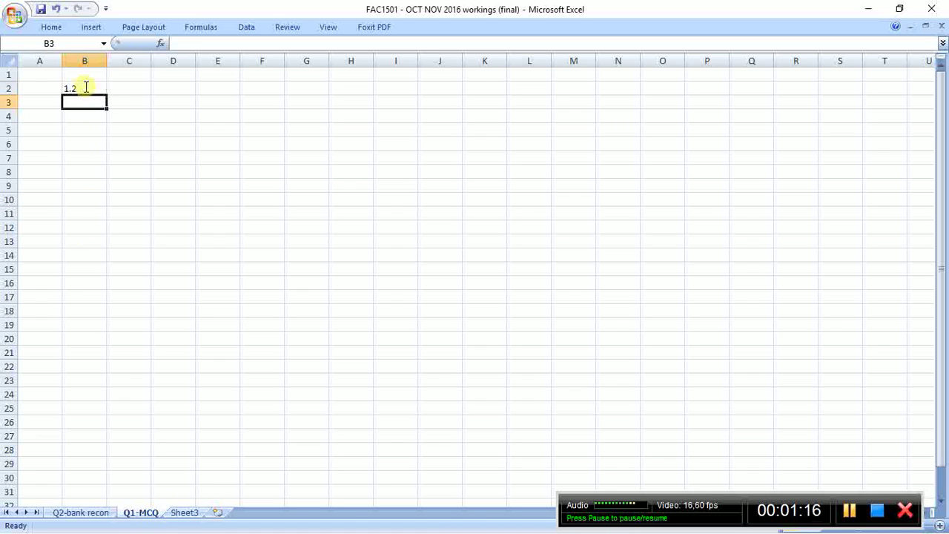
Enter the question numbers 1.1 in cell B2 and 1.2 in cell B3
left_click(84, 87)
type("1.")
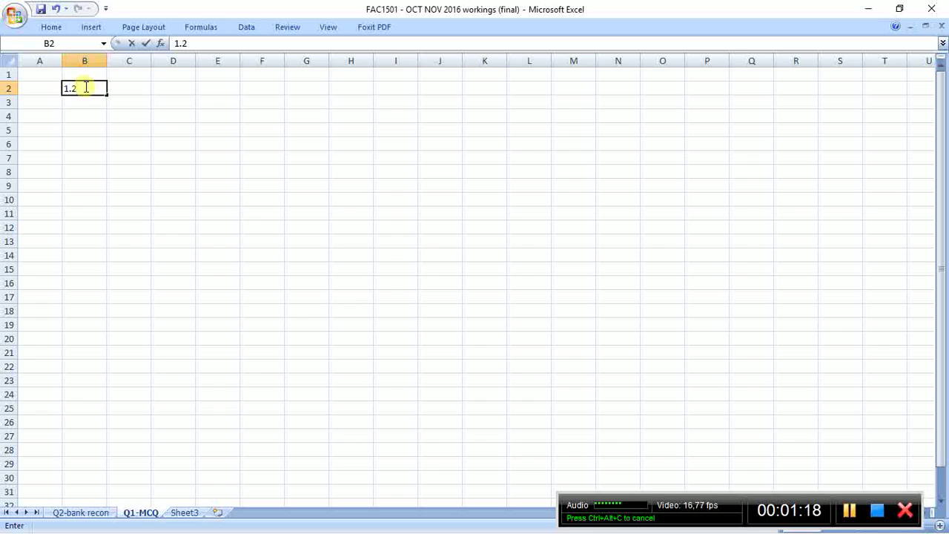
type("1")
key("Tab")
key("Return")
type("1")
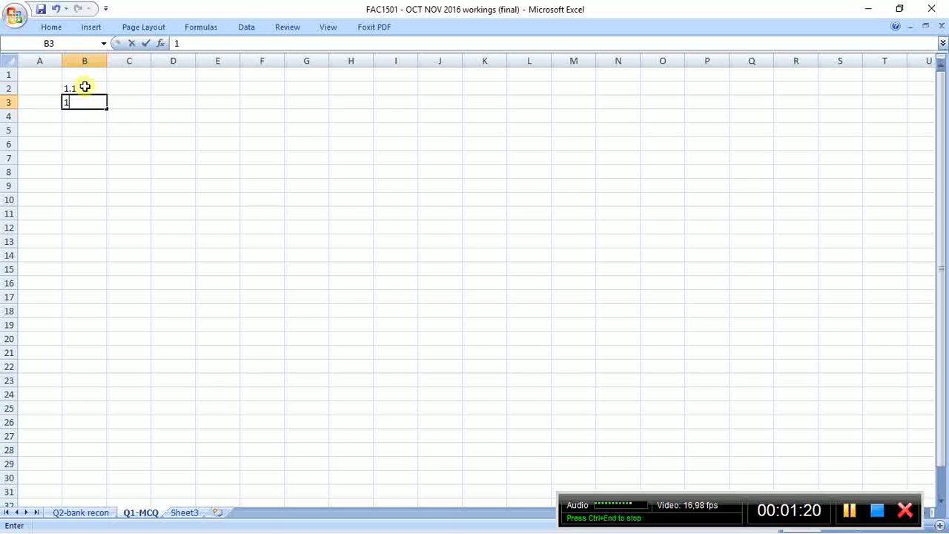
type(".2")
key("Return")
Add the heading "MCQs" in cell B1 above the question numbers
left_click(84, 87)
key("Up")
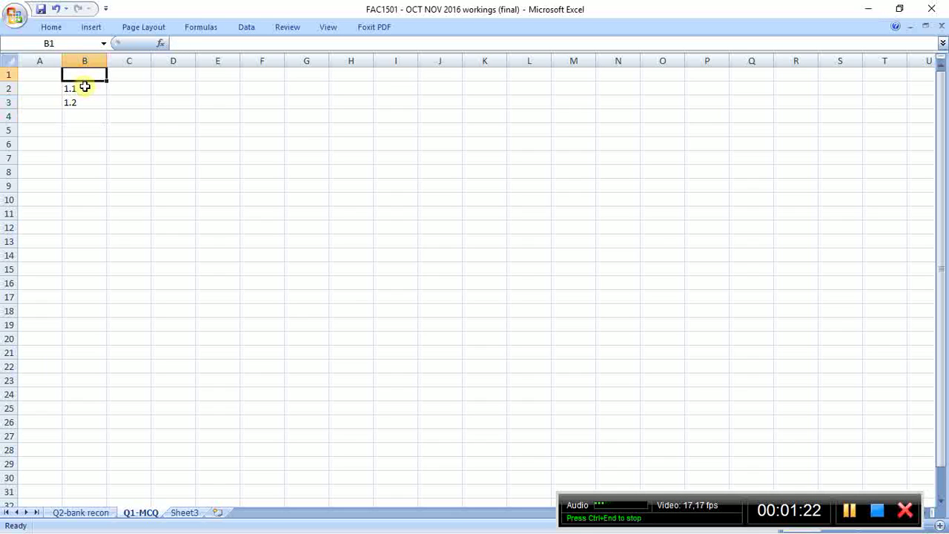
type("MCQs")
key("Return")
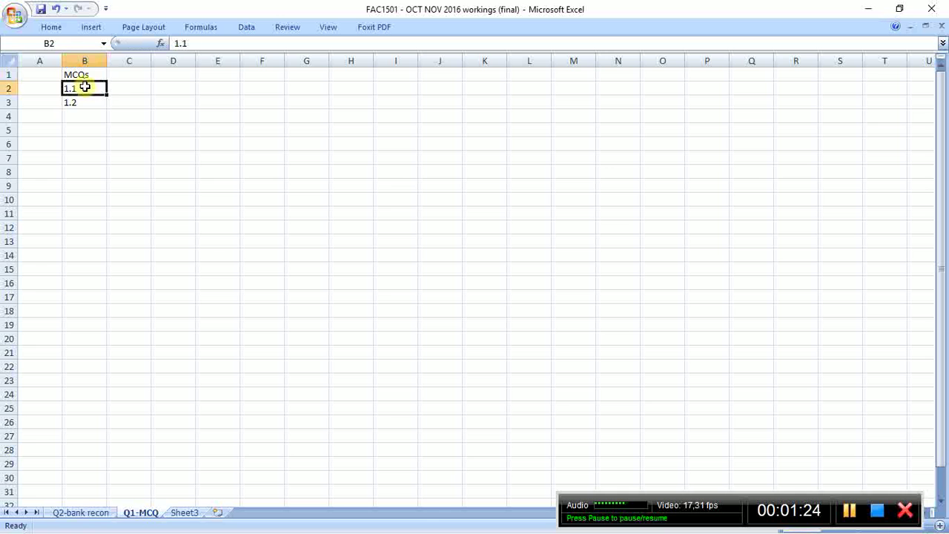
Enter 3 in cell C2 as the answer to question 1.1
key("Tab")
type("3")
key("Return")
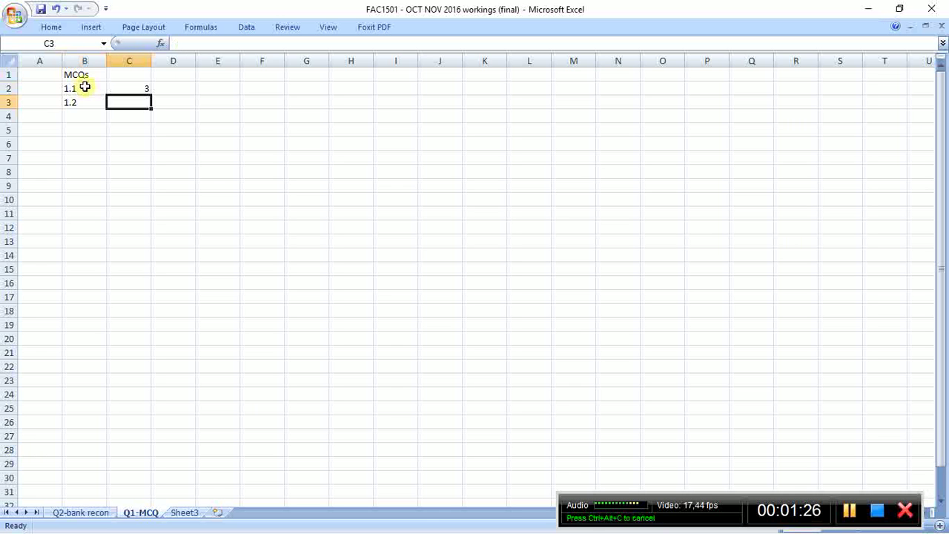
Switch back to the exam paper in Acrobat Reader and circle "average cost per unit" in question 1.2
key("alt+Tab")
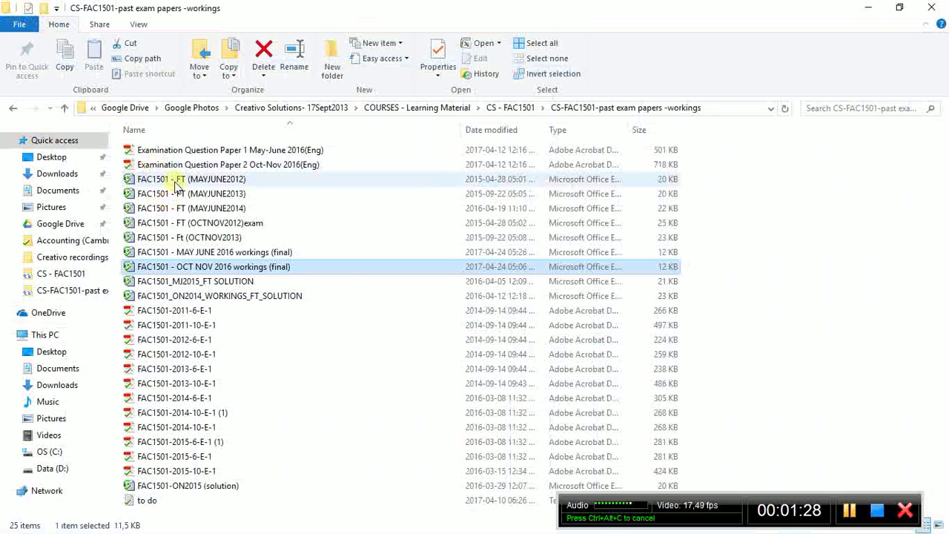
key("alt+Tab")
key("alt+Tab")
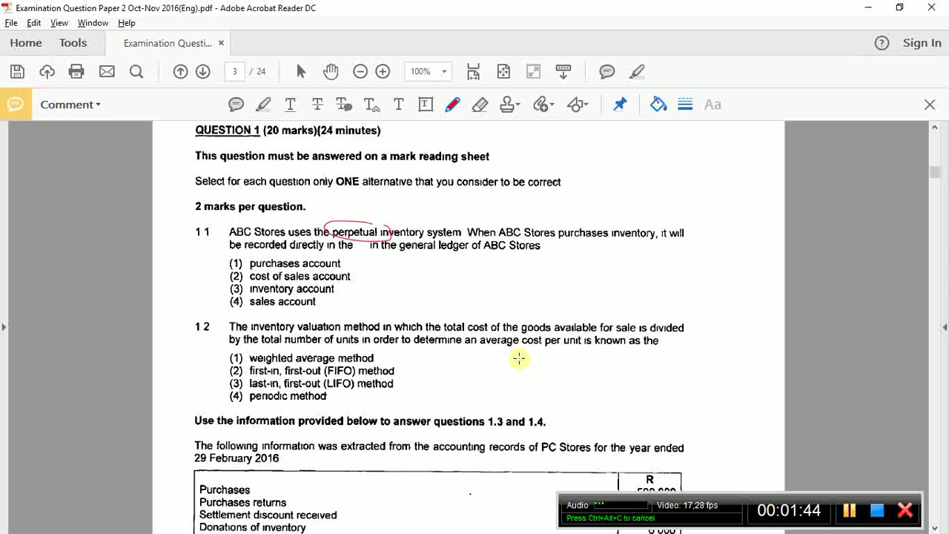
mouse_move(485, 348)
left_mouse_down()
mouse_move(568, 349)
mouse_move(576, 328)
mouse_move(491, 345)
left_mouse_up()
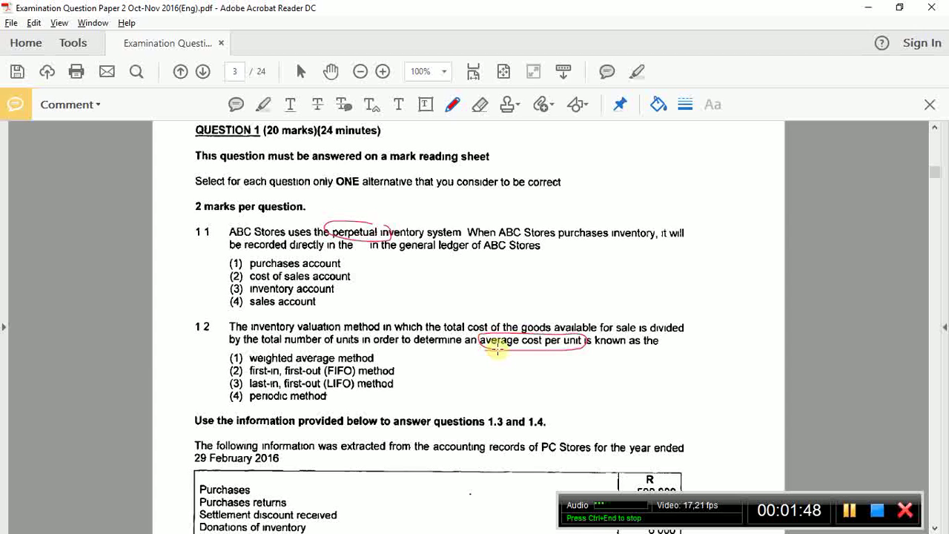
In the Excel workbook, enter answer 1 for question 1.2 in C3 and the question number 1.3 in B4
key("alt+Tab")
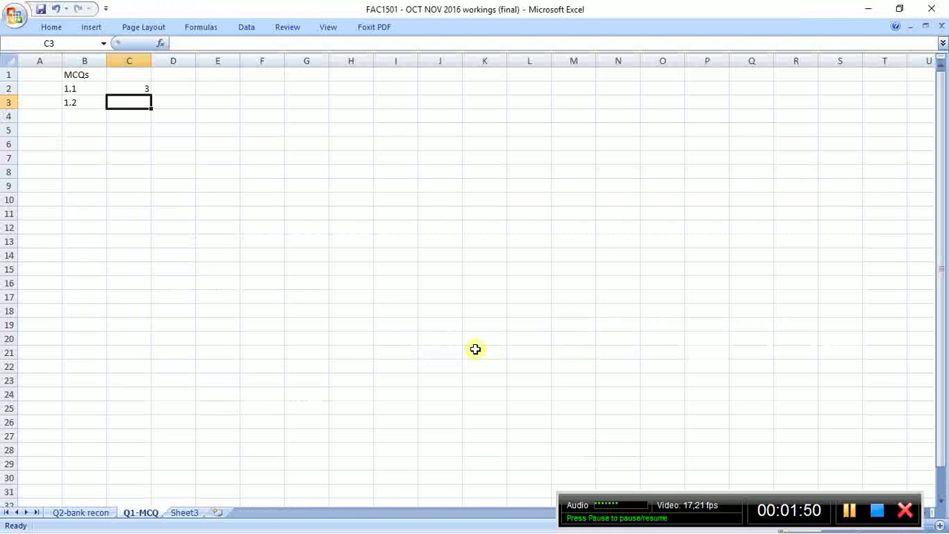
left_click(78, 115)
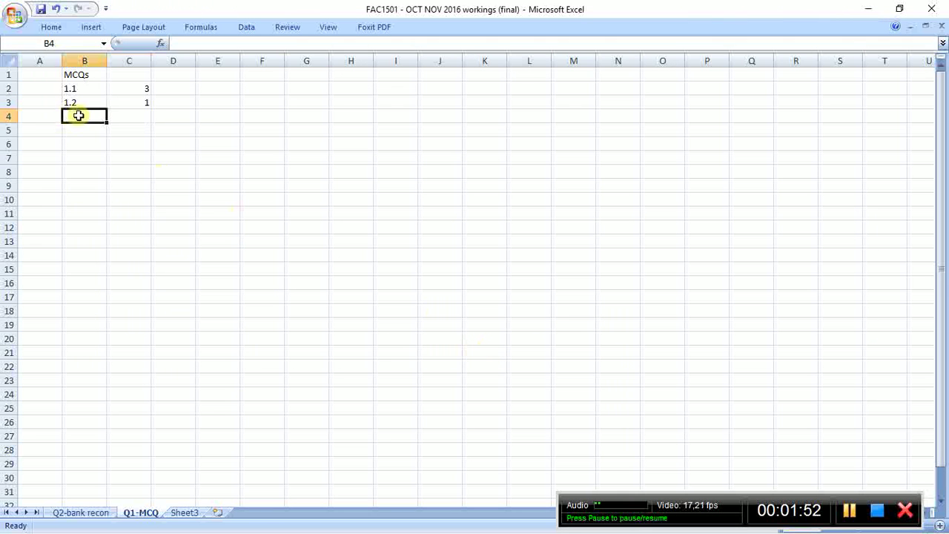
type("1.3")
key("Return")
In the Acrobat Reader exam paper, circle "Purchases" and "Purchases returns" in the table above question 1.3
key("alt+Tab")
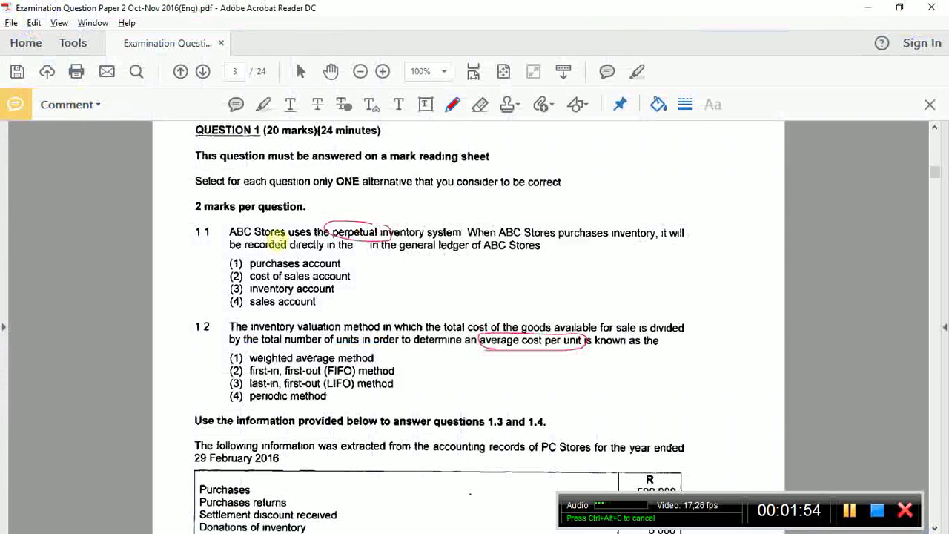
scroll(339, 309, "down", 8)
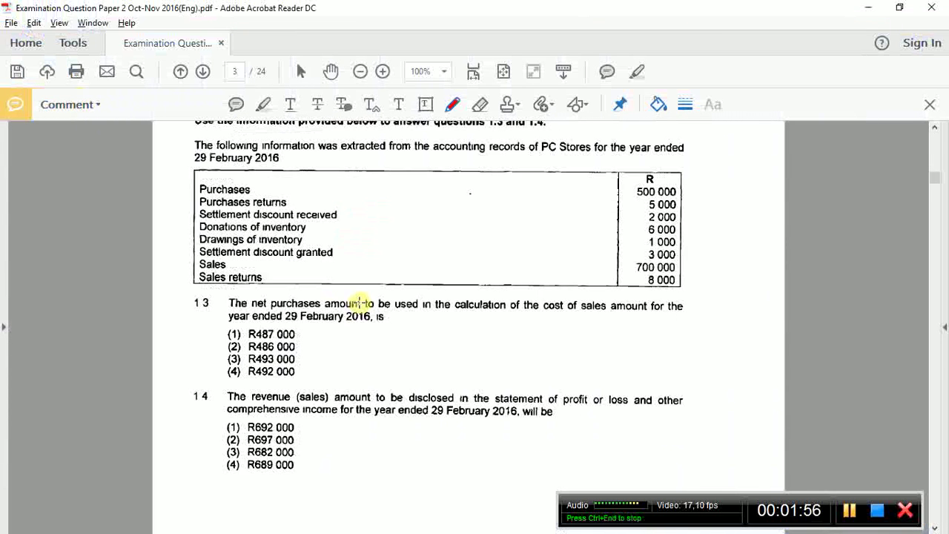
scroll(360, 310, "up", 1)
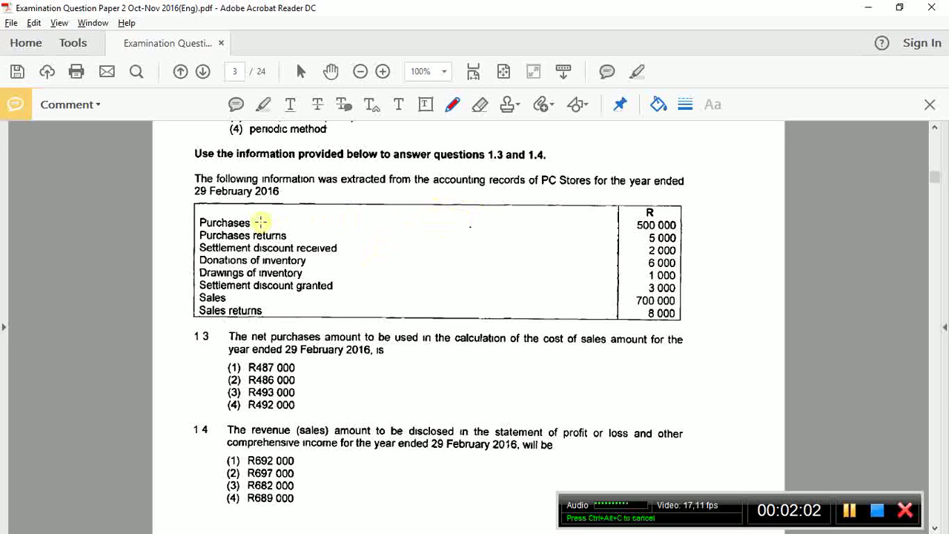
mouse_move(228, 213)
left_mouse_down()
mouse_move(191, 218)
mouse_move(189, 235)
mouse_move(245, 247)
mouse_move(268, 217)
mouse_move(255, 222)
left_mouse_up()
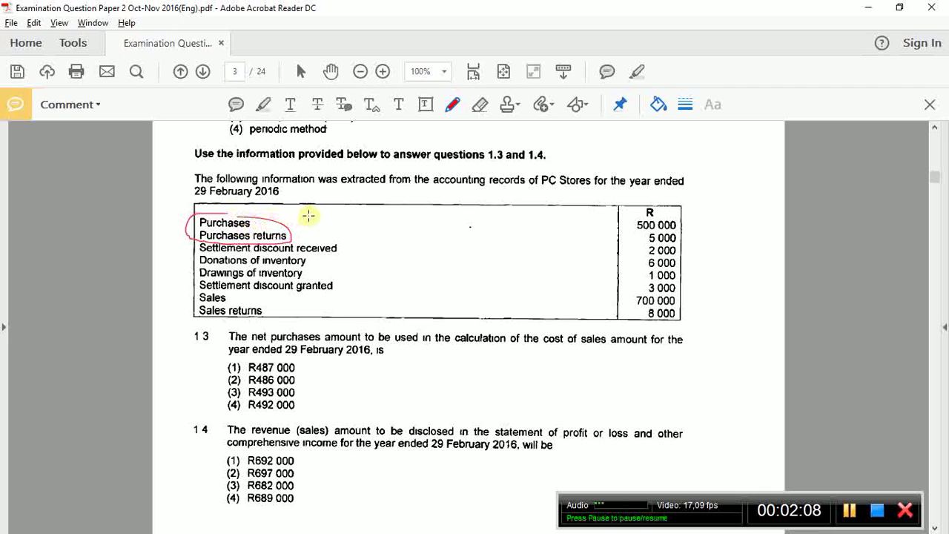
Handwrite and underline "Periodic" beside the circled purchases items, and box their amounts 500 000 and 5 000
mouse_move(314, 208)
left_mouse_down()
mouse_move(404, 221)
mouse_move(466, 215)
mouse_move(473, 225)
left_mouse_up()
left_click_drag(344, 232, 473, 232)
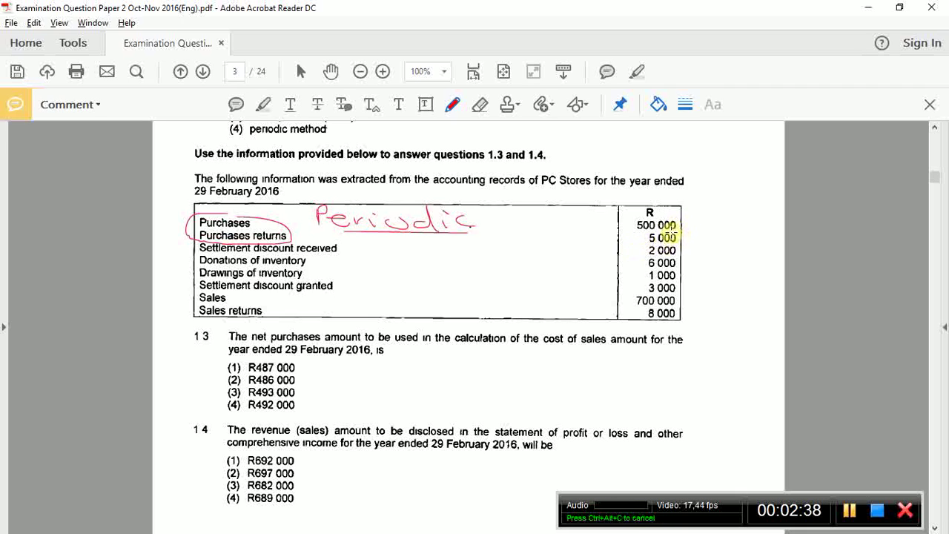
mouse_move(679, 219)
left_mouse_down()
mouse_move(634, 219)
mouse_move(629, 239)
mouse_move(680, 237)
mouse_move(679, 221)
left_mouse_up()
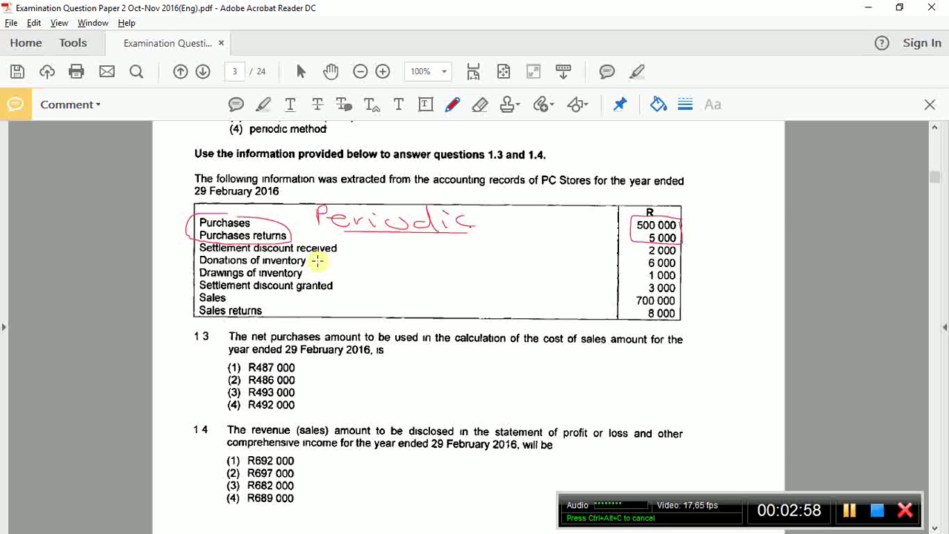
In the Excel workbook, enter the question 1.3 formula text "Purchases - Purchases Returns - disocunt received" in cell D4
key("alt+Tab")
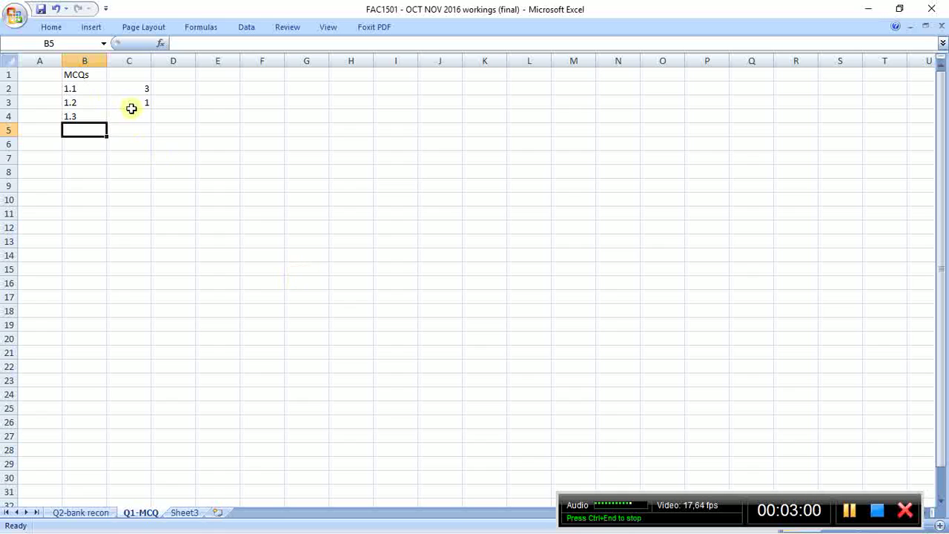
left_click(135, 115)
left_click(166, 117)
type("Purc")
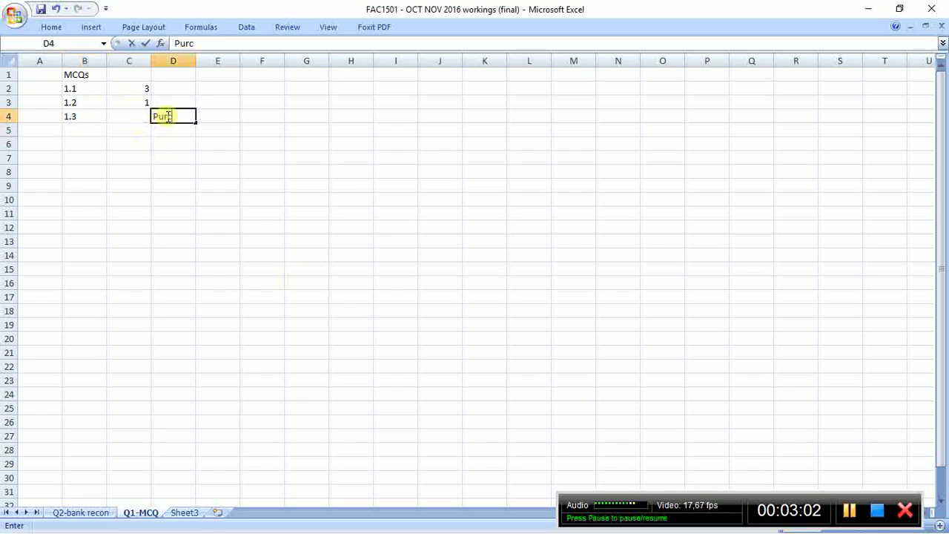
type("hases")
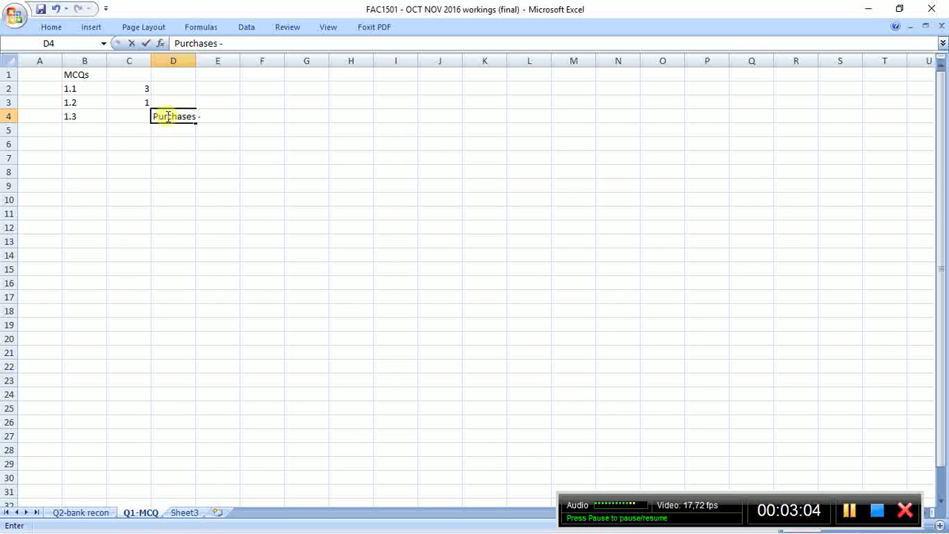
type(" - Purchases Retun")
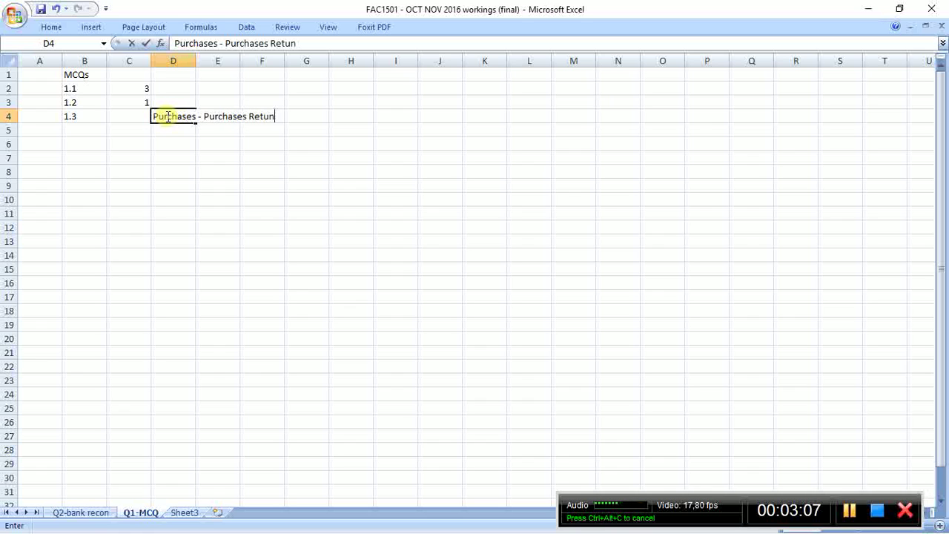
key("BackSpace")
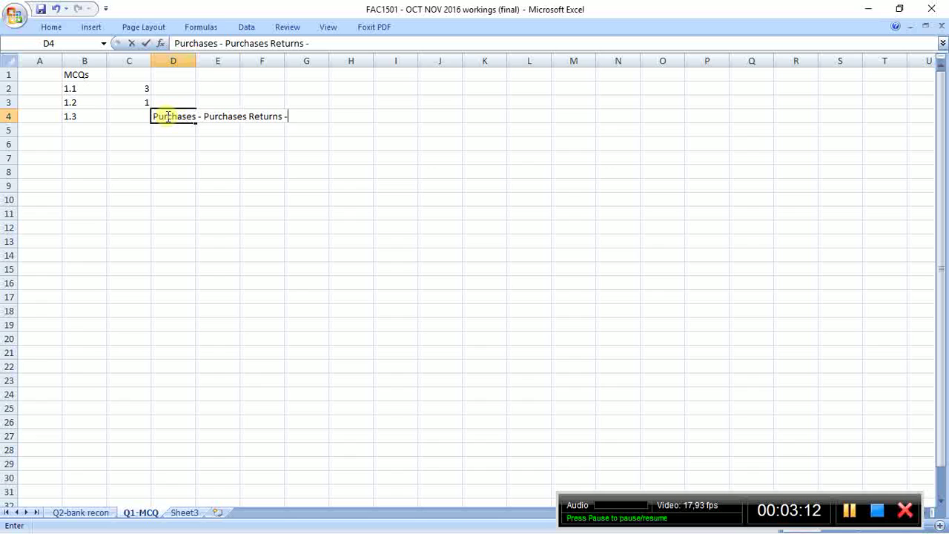
type("disocunt")
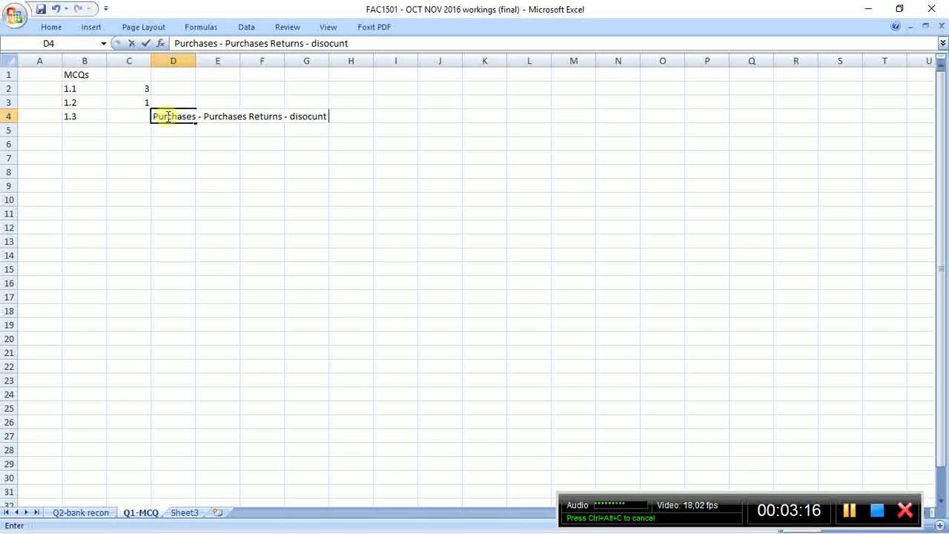
type(" recieived")
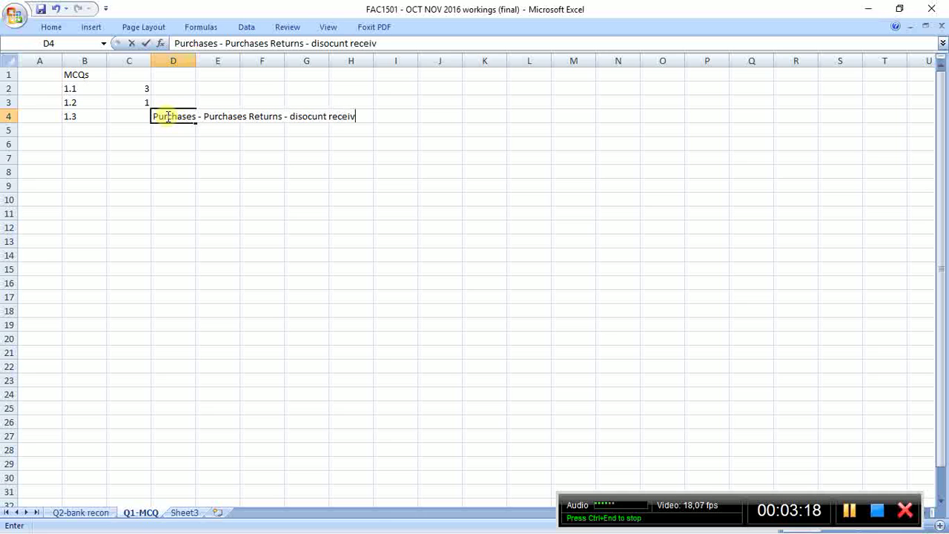
key("Return")
left_click(167, 115)
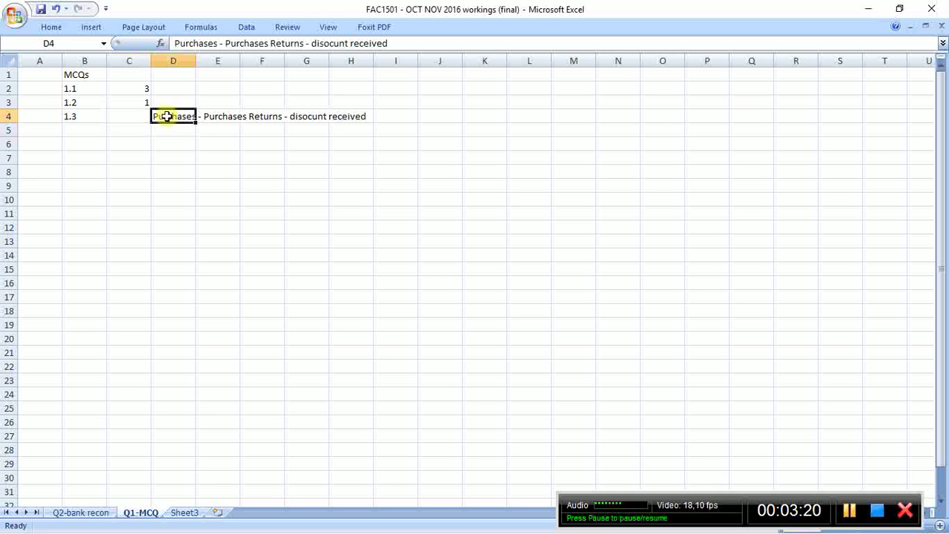
In the Excel workbook, enter answer 3 for question 1.3 in C4 and the question number 1.4 in B5
key("Right")
key("Right")
key("Right")
key("Right")
key("Right")
key("Left")
key("Left")
key("Left")
key("Left")
key("Left")
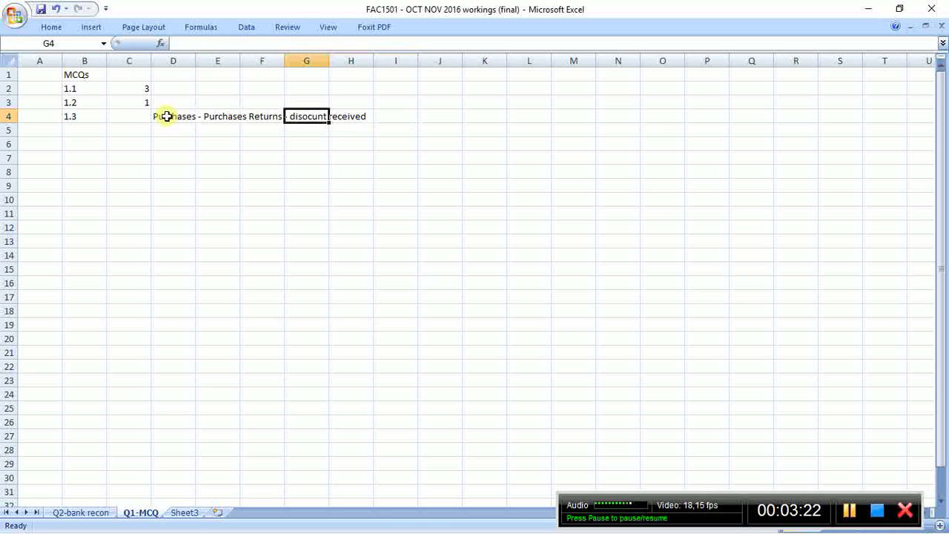
key("alt+Tab")
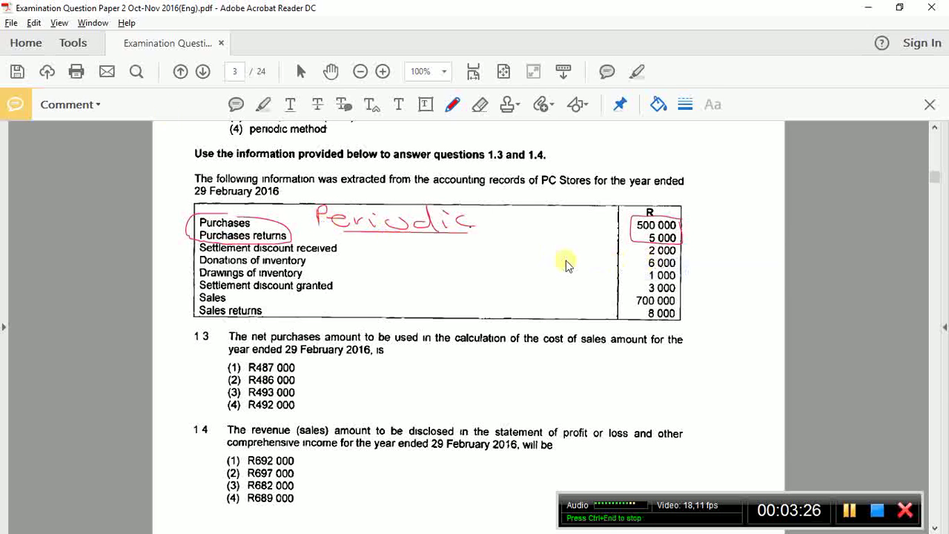
key("alt+Tab")
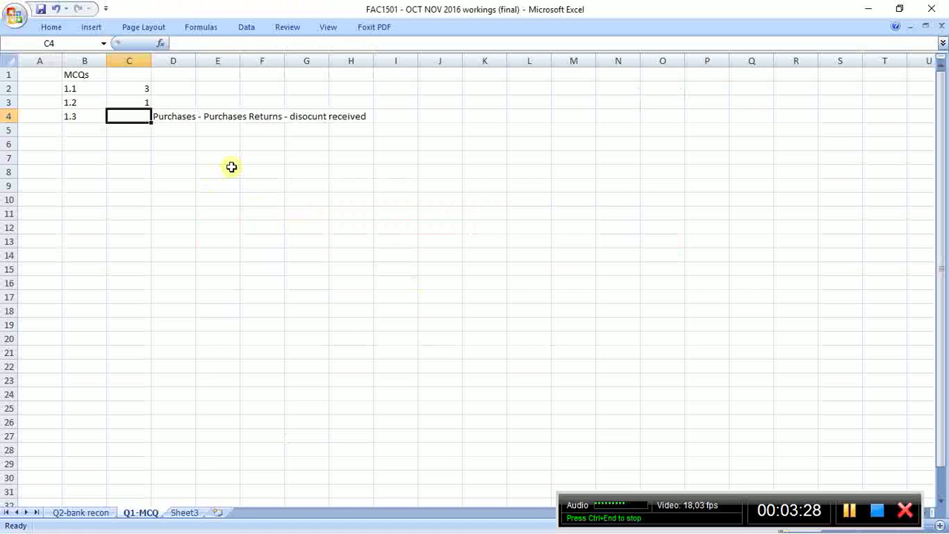
type("3")
key("Return")
left_click(94, 130)
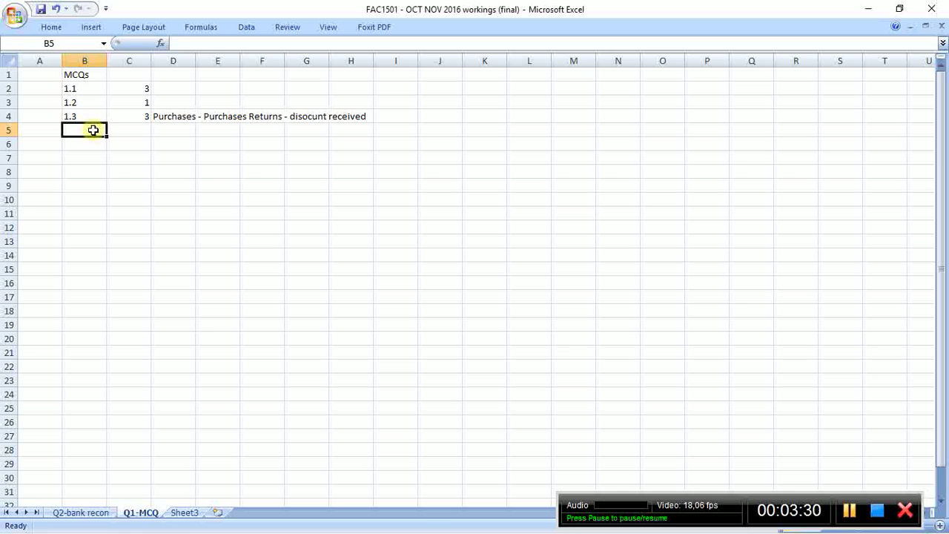
type("1.4")
key("Return")
In the Acrobat Reader exam paper, close and delete the empty sticky note covering the 6 000 and 1 000 amounts
key("alt+Tab")
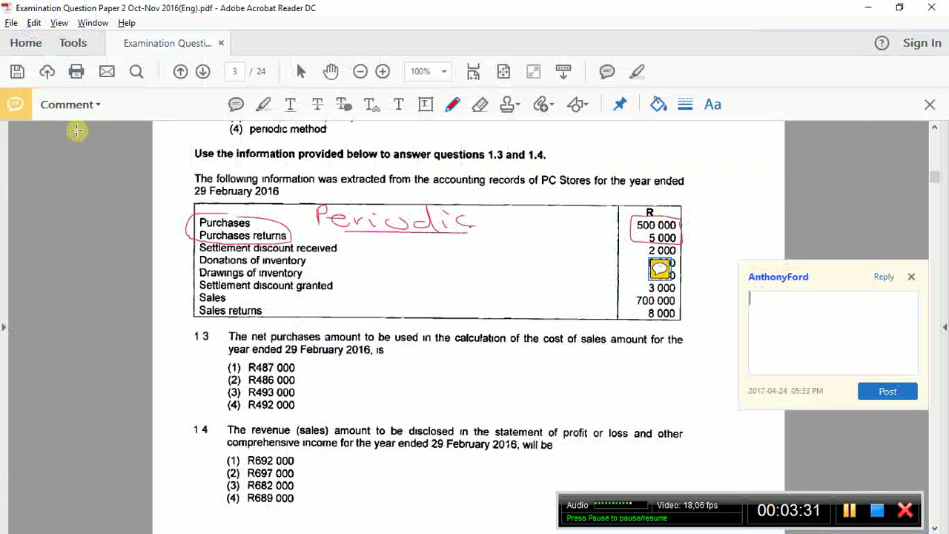
left_click(913, 278)
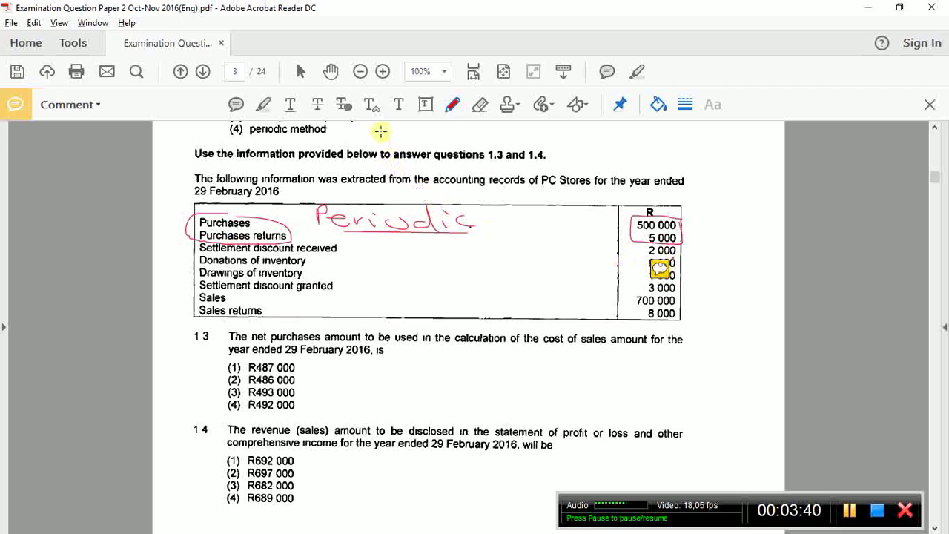
left_click(290, 103)
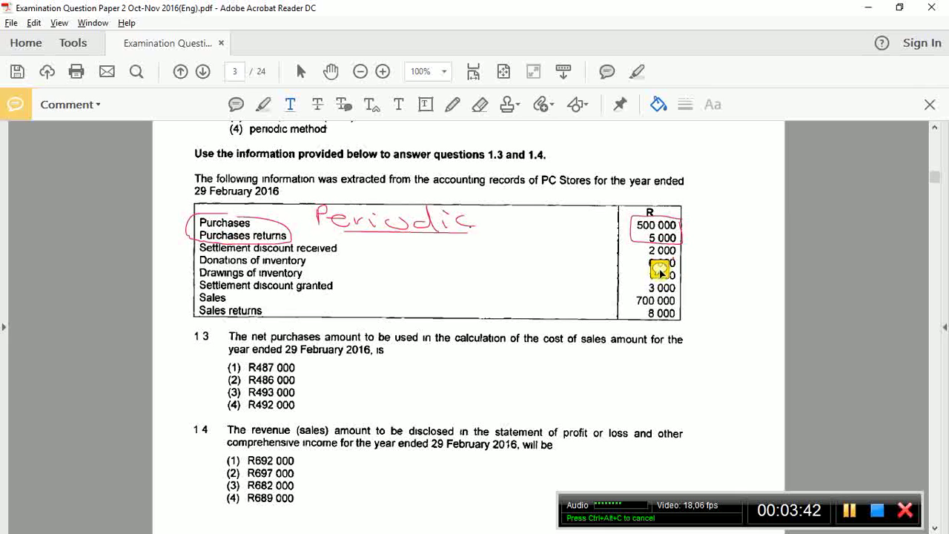
key("Delete")
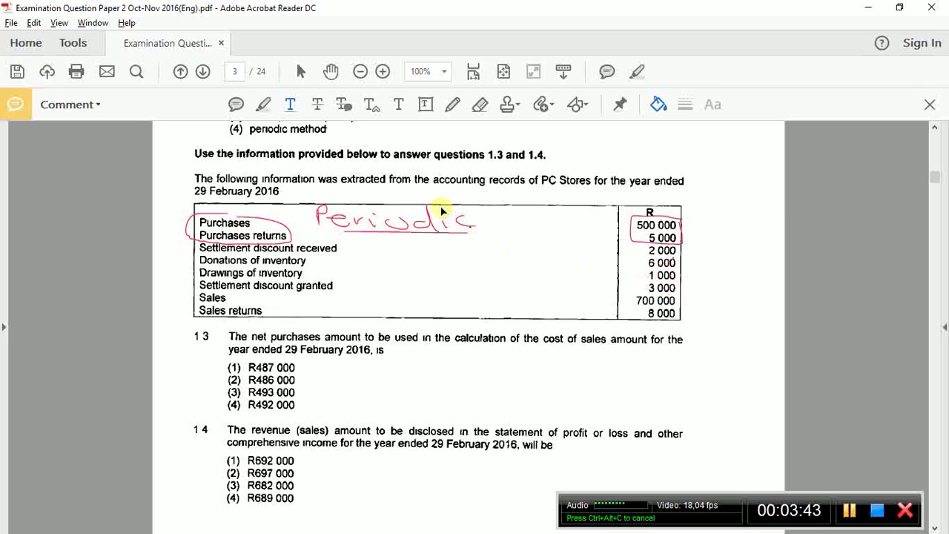
Circle "revenue (sales)" in question 1.4 and the table items "Sales", "Sales returns" and "Settlement discount granted" with freehand drawing
left_click(452, 104)
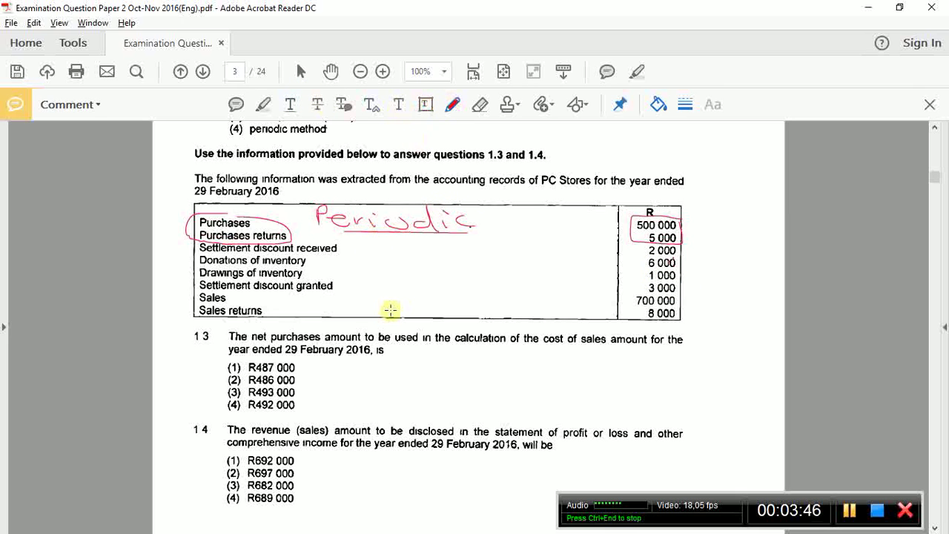
mouse_move(329, 423)
left_mouse_down()
mouse_move(250, 430)
mouse_move(311, 439)
mouse_move(330, 429)
left_mouse_up()
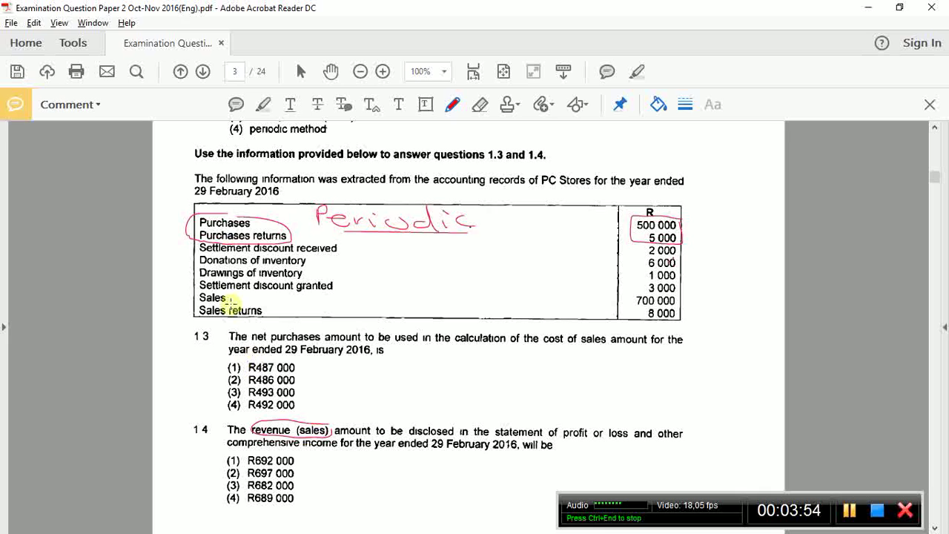
mouse_move(227, 289)
left_mouse_down()
mouse_move(188, 295)
mouse_move(262, 308)
mouse_move(197, 311)
mouse_move(264, 311)
left_mouse_up()
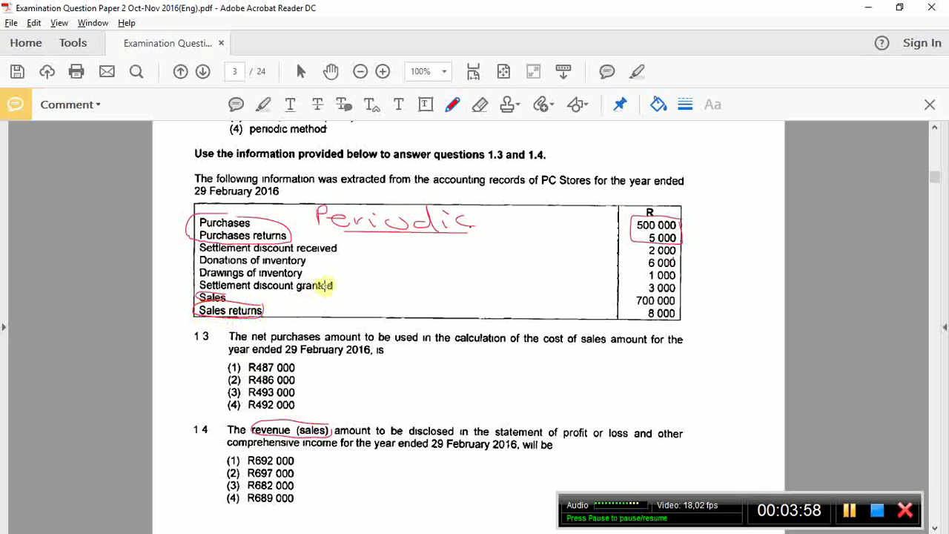
mouse_move(325, 286)
left_mouse_down()
mouse_move(303, 269)
mouse_move(222, 272)
mouse_move(194, 291)
mouse_move(334, 287)
left_mouse_up()
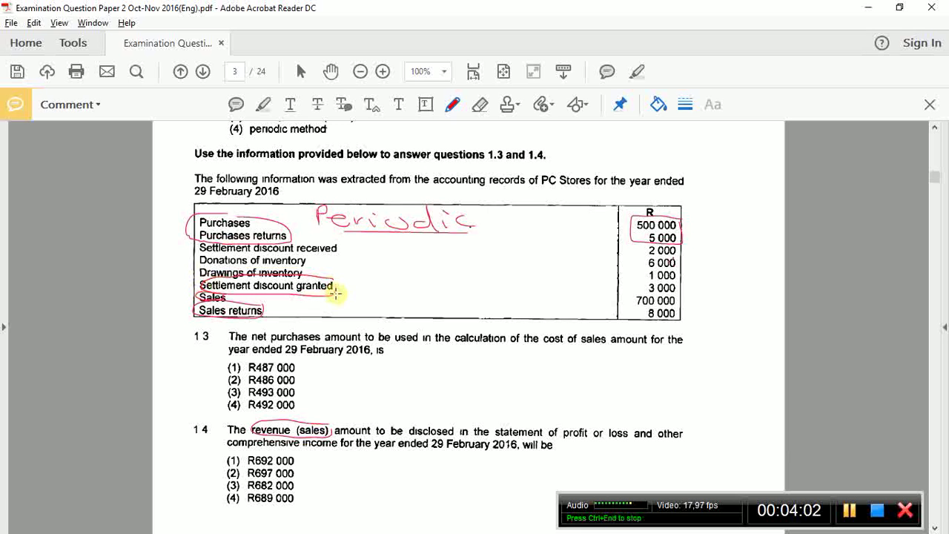
In the Excel workbook, enter the question 1.4 formula text "Sales - Sales returns - discount allowed" in cell D5
key("alt+Tab")
left_click(185, 134)
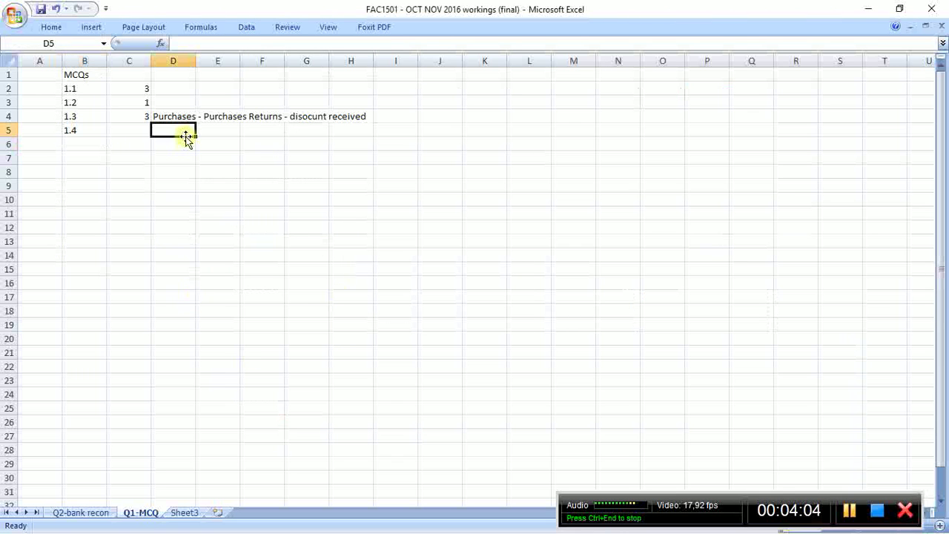
type("Sales - Sa")
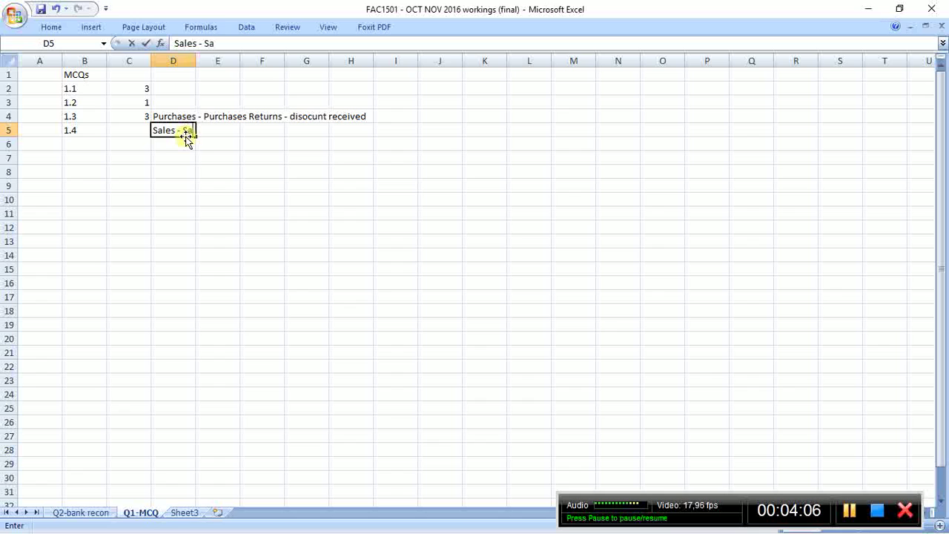
type("les returns")
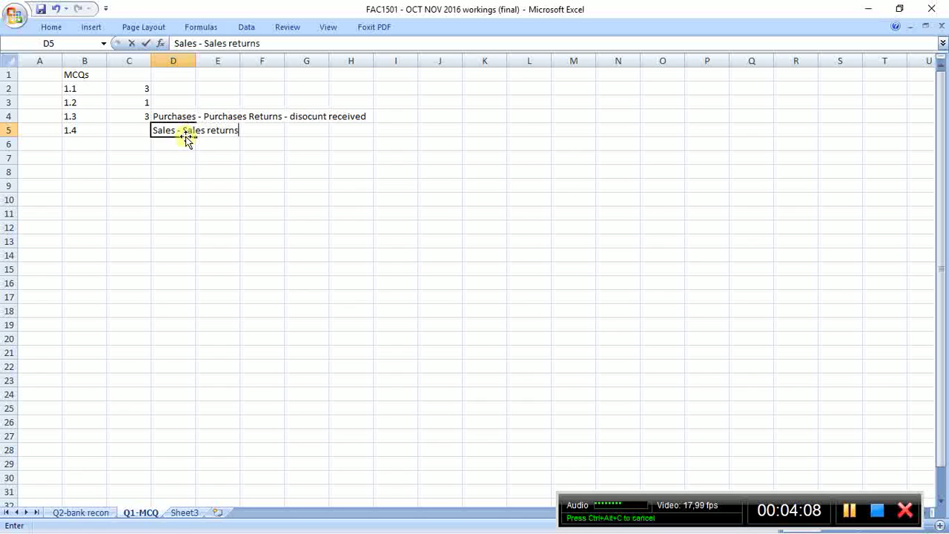
type(" - discou")
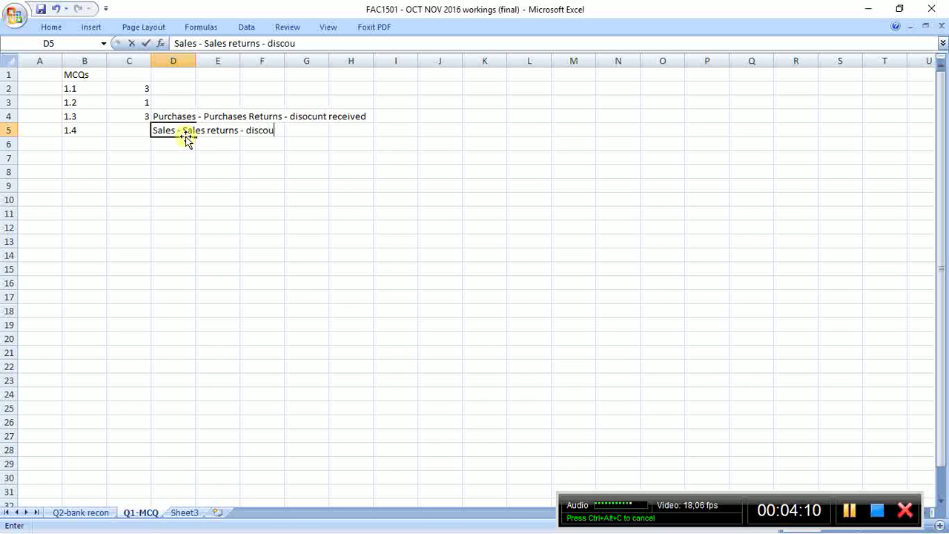
type("nt allowed")
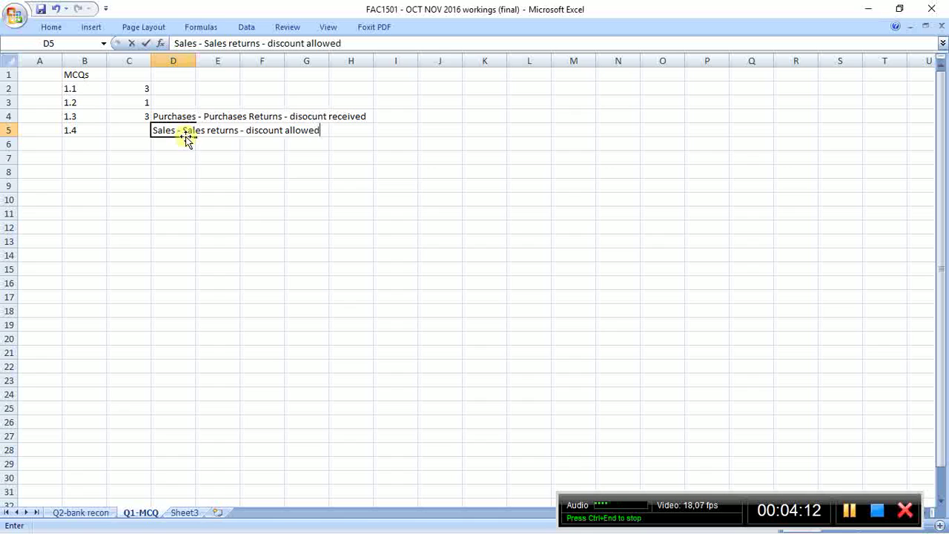
key("Return")
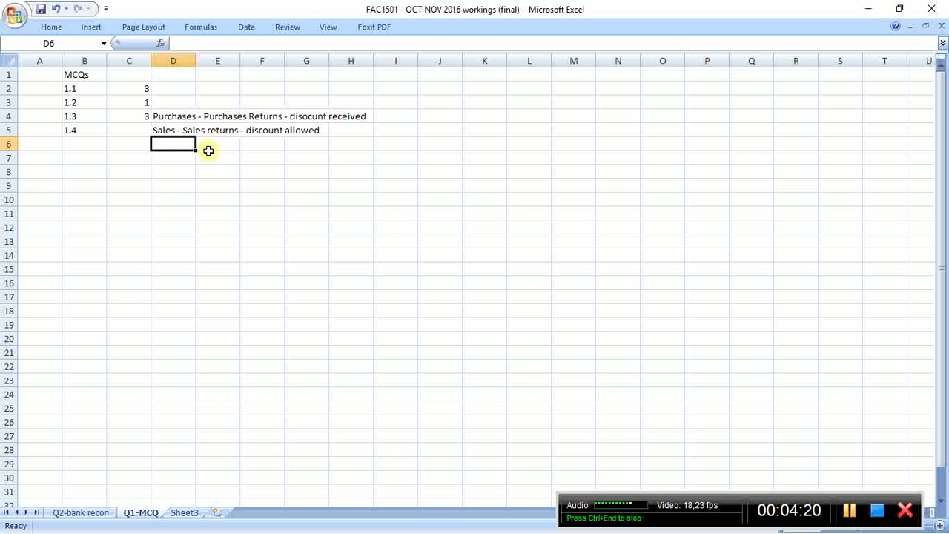
Check the sales amounts in the exam paper and enter answer 4 for question 1.4 in cell C5
left_click(127, 131)
key("alt+Tab")
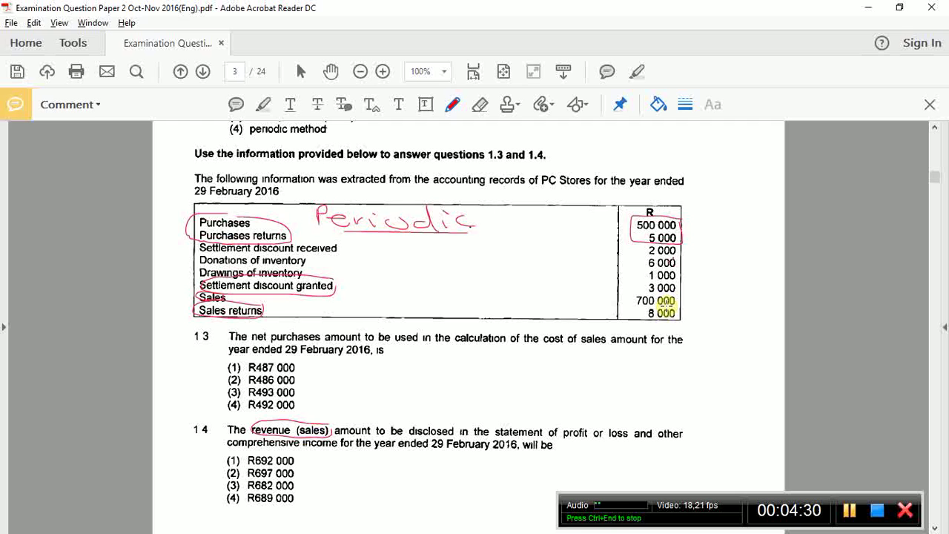
key("alt+Tab")
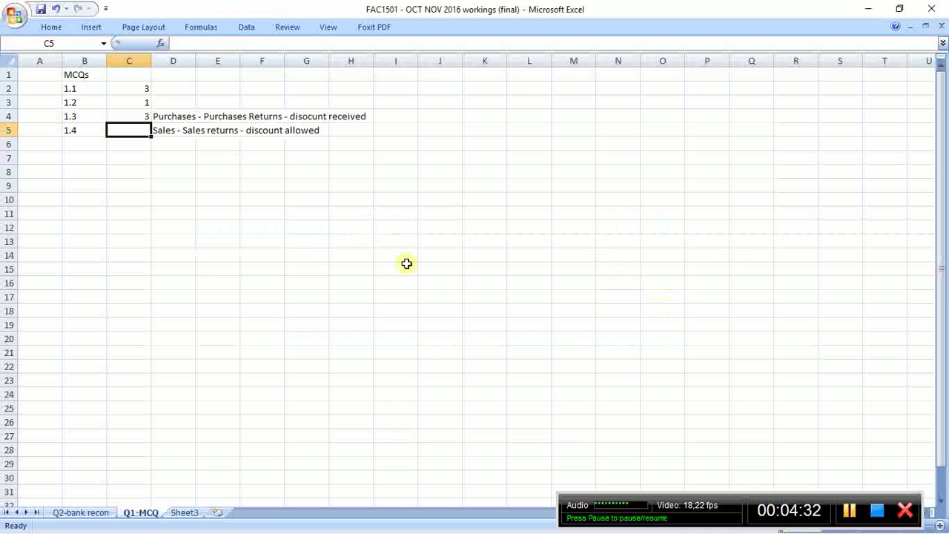
type("4")
key("Return")
key("Left")
In the Acrobat Reader exam paper, circle "cost of sales" in question 1.5 on page 4
key("alt+Tab")
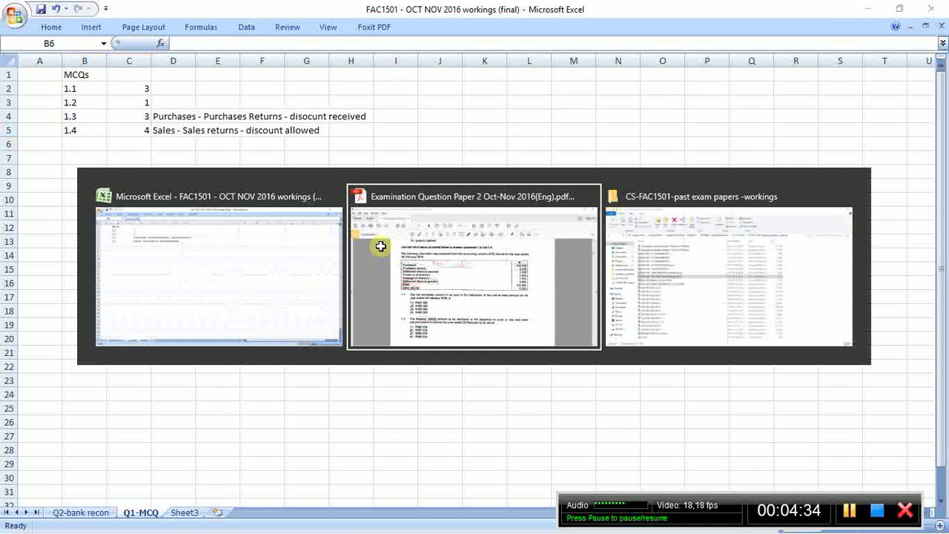
scroll(381, 246, "down", 10)
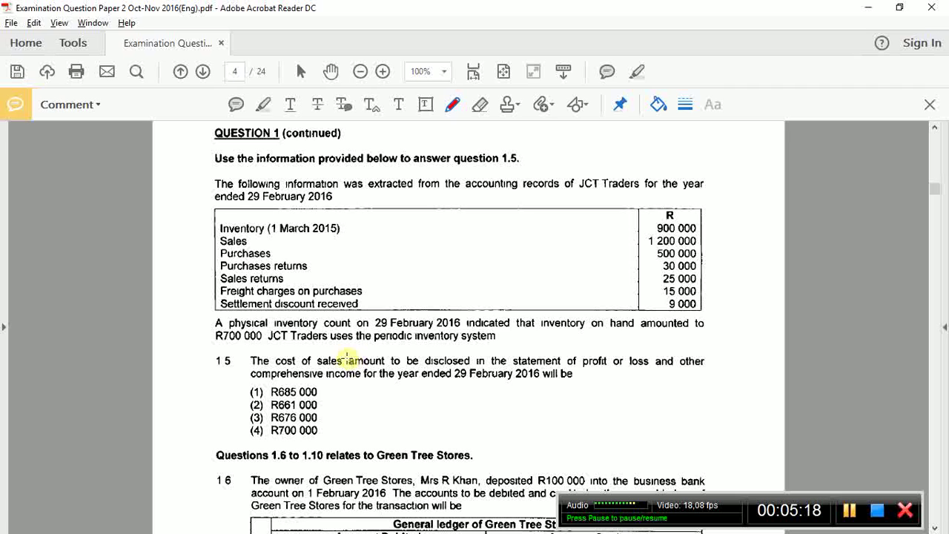
mouse_move(350, 355)
left_mouse_down()
mouse_move(291, 353)
mouse_move(278, 368)
mouse_move(341, 371)
mouse_move(350, 361)
left_mouse_up()
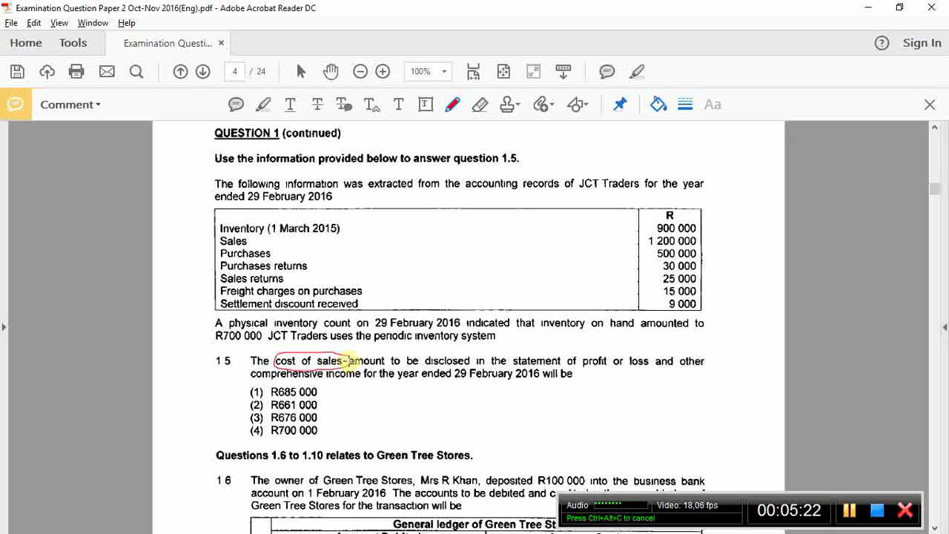
In Excel cell D6, enter "COST OF SALES = Opening Stock + purchases - purhases returns + other costs - closing stock"
key("alt+Tab")
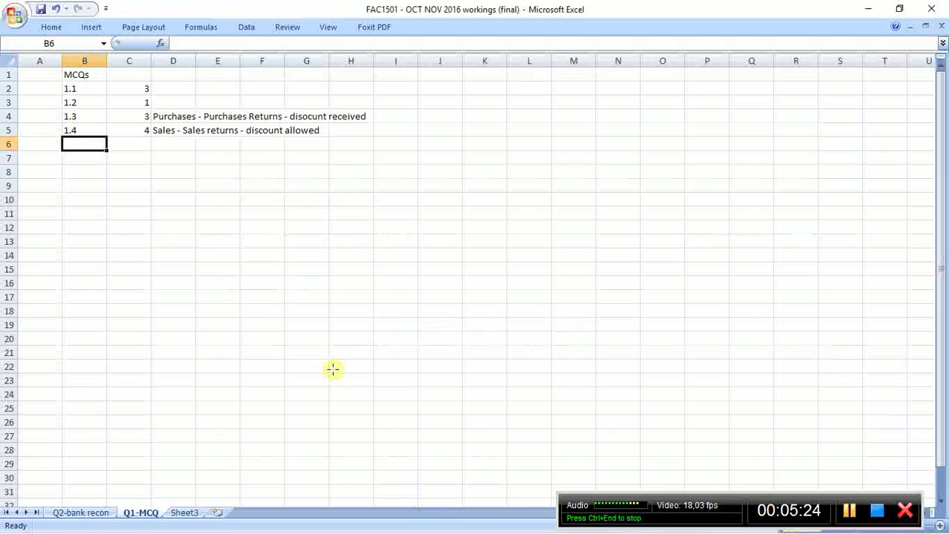
left_click(192, 146)
type("COST")
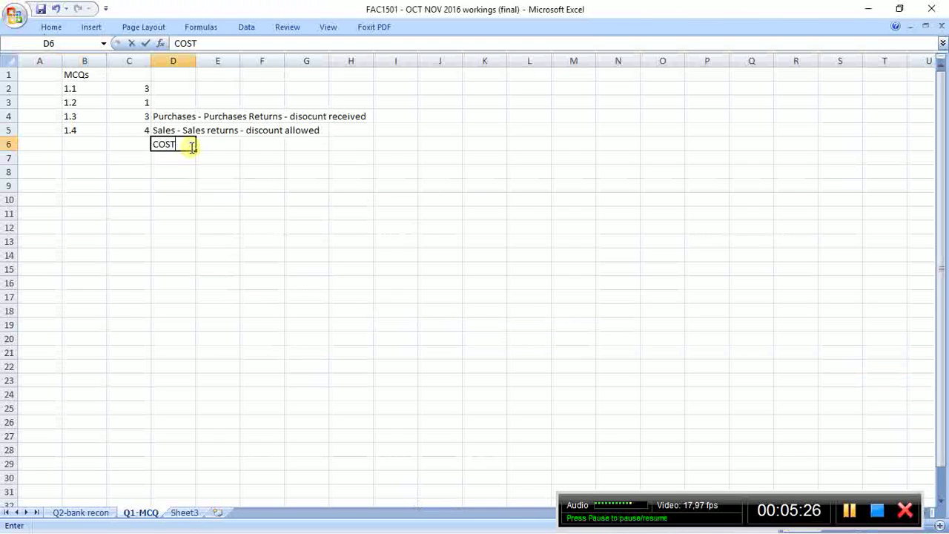
type(" OF SALES ")
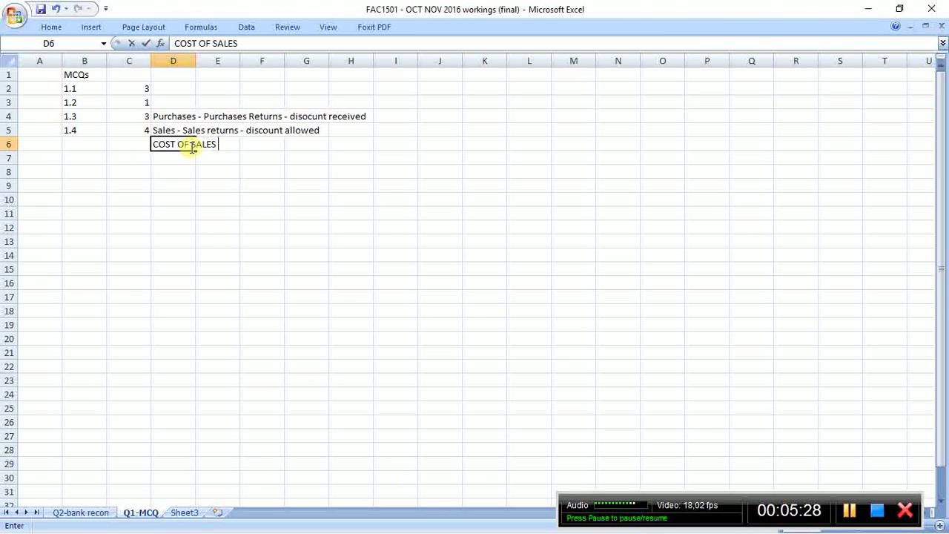
type("= Ope")
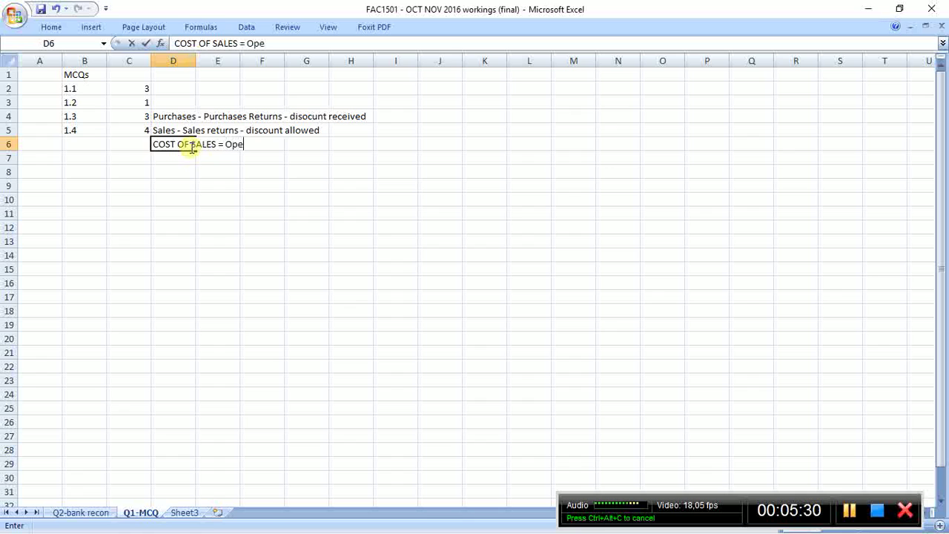
type("ning Stoc")
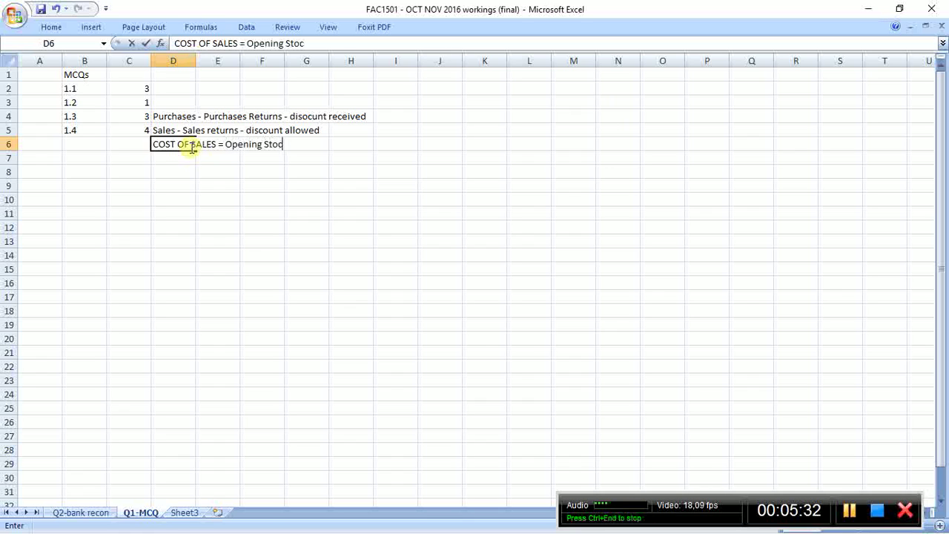
type("k + purchas")
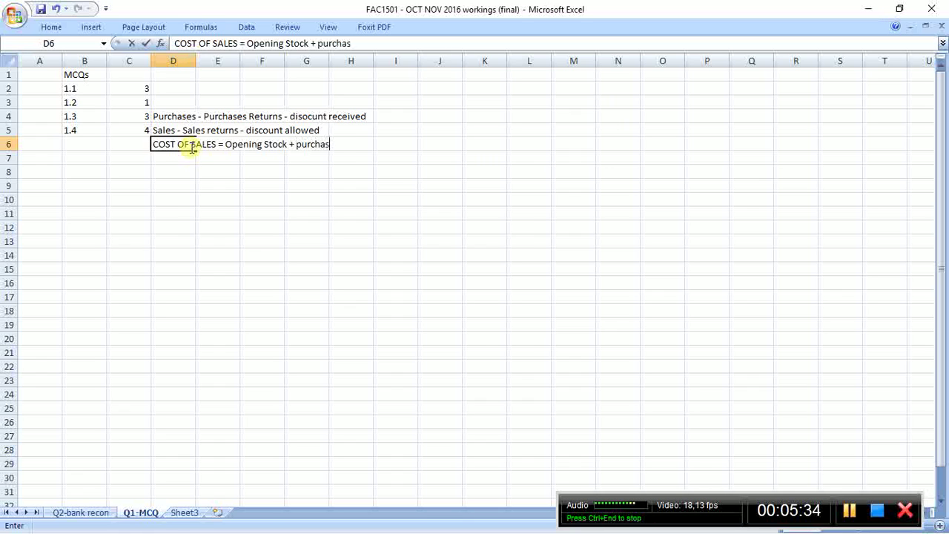
type("es - purhas")
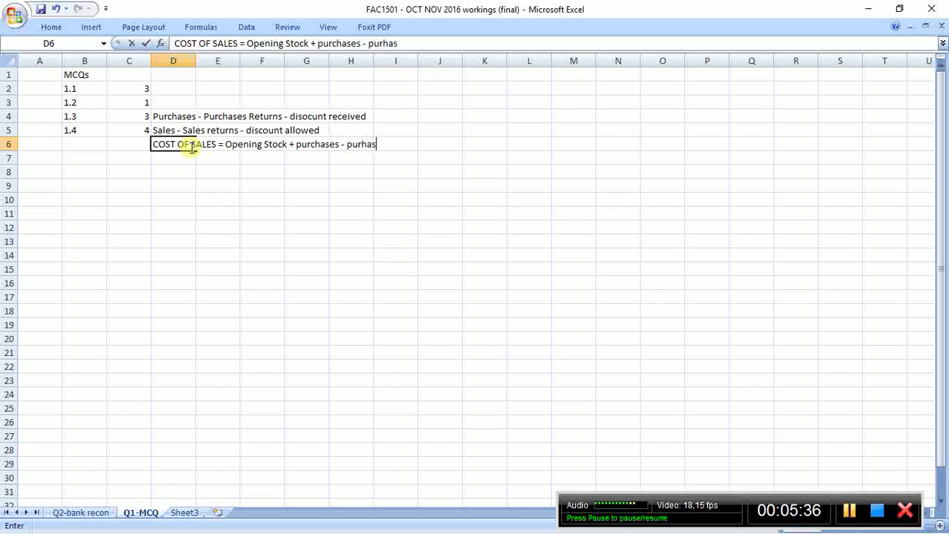
type("es returns =")
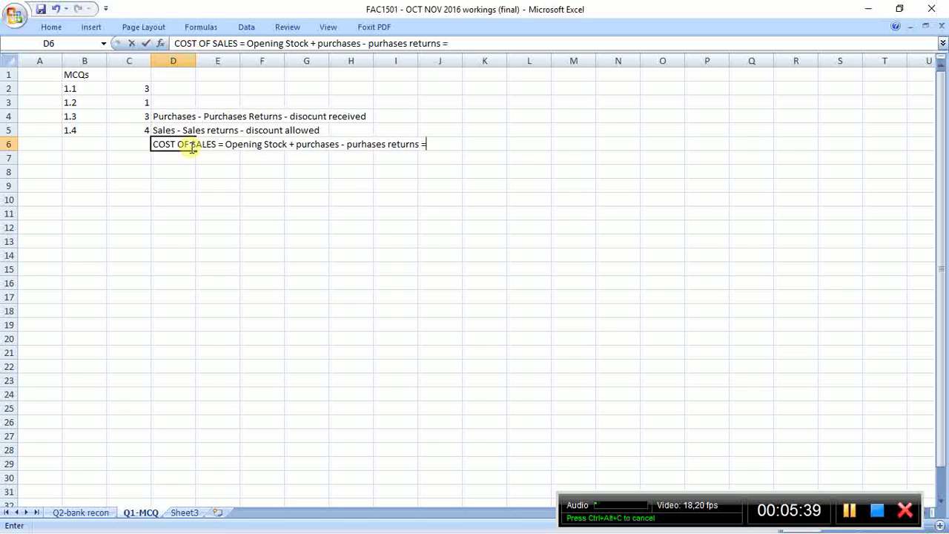
key("BackSpace")
type("+ other costs")
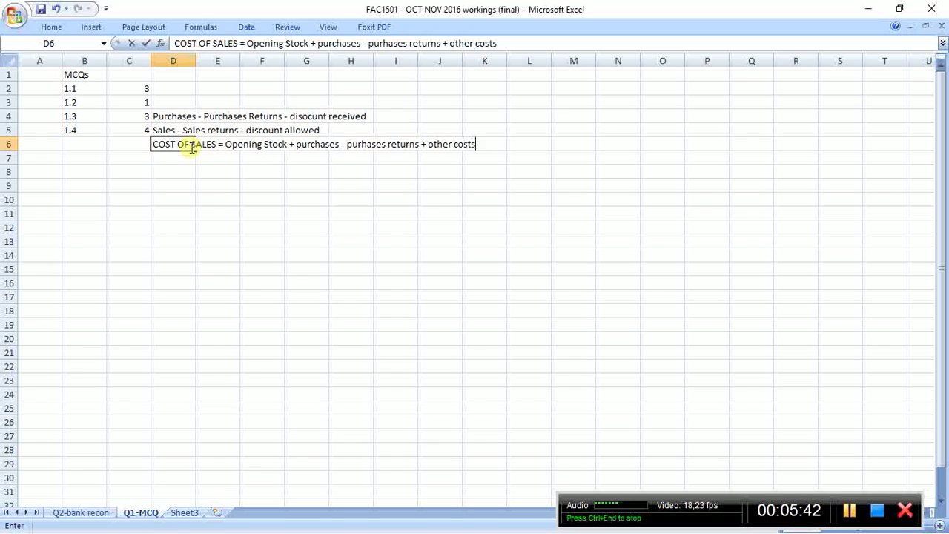
type(" - closing s")
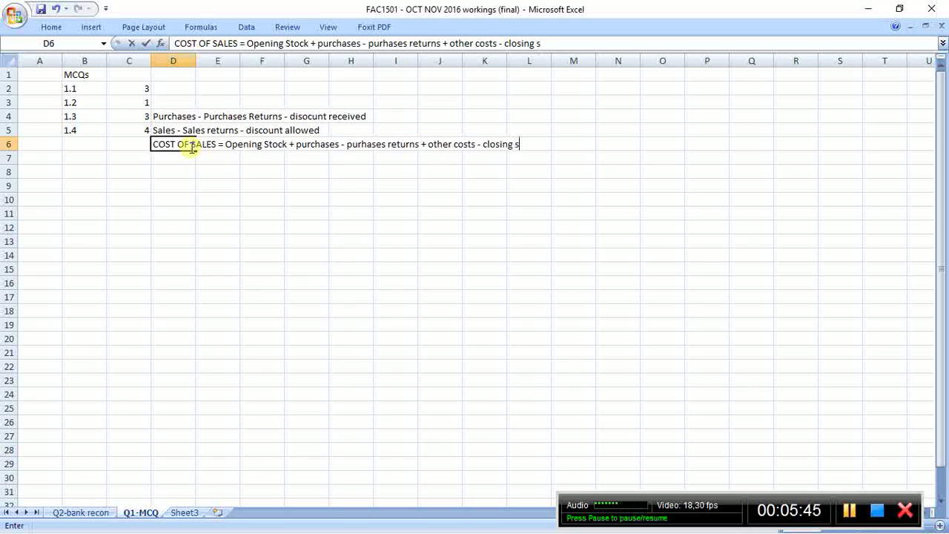
key("BackSpace")
type("stock")
key("Return")
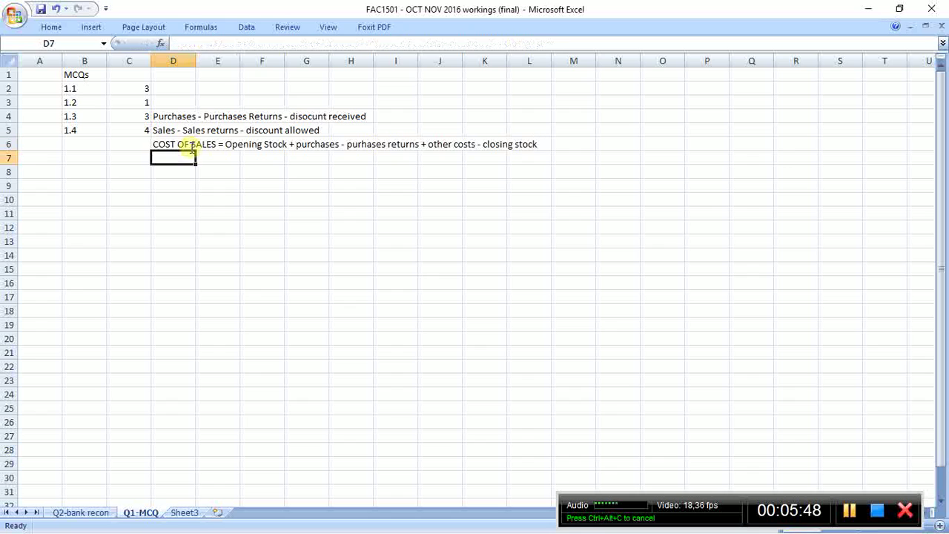
left_click(190, 147)
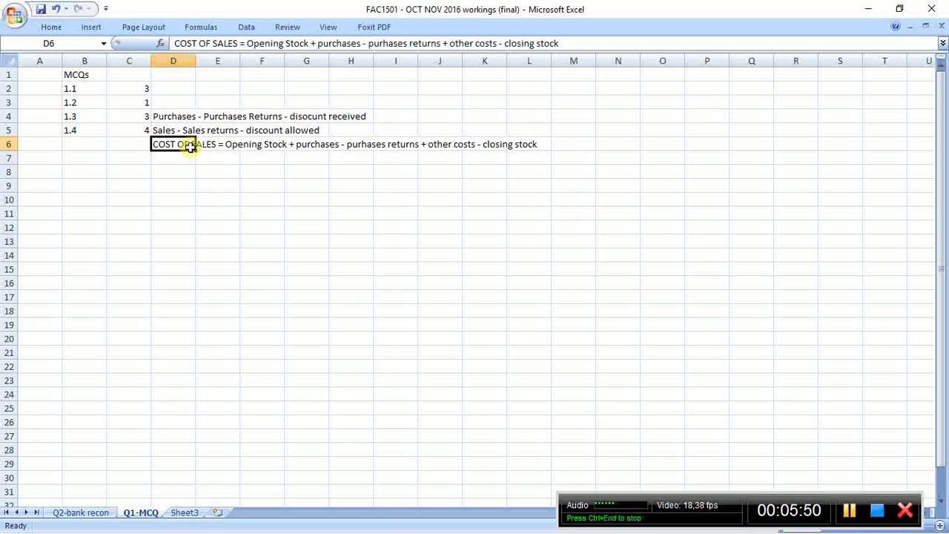
Copy the cost of sales formula text from cell D6 into cell D7
left_click(307, 212)
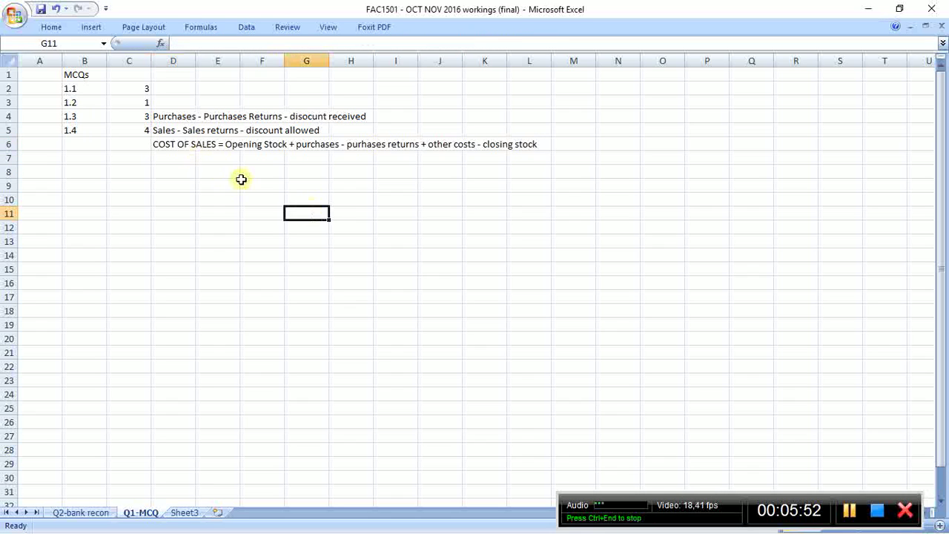
left_click(180, 148)
key("ctrl+c")
key("Down")
key("ctrl+v")
Enter the question number 1.5 in cell B6
key("Up")
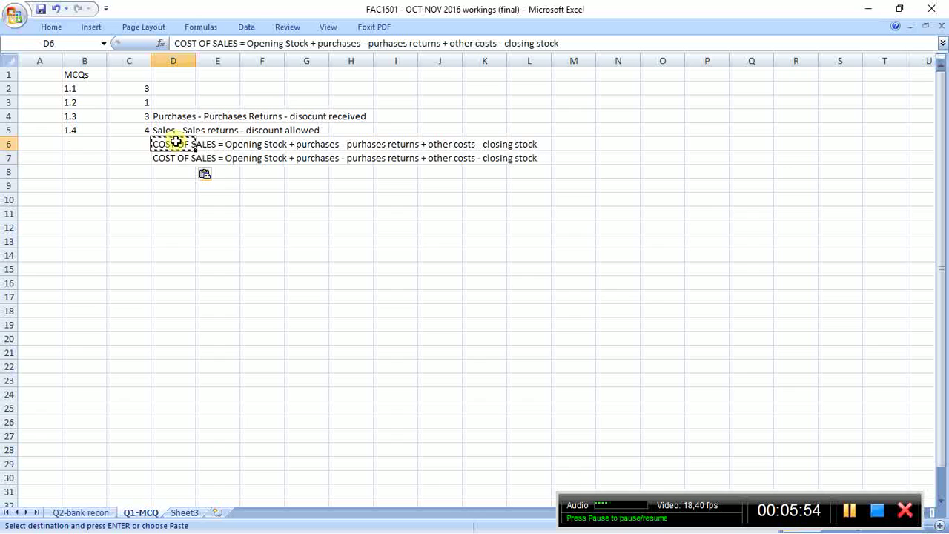
key("Left")
key("Left")
type("1.5")
key("Return")
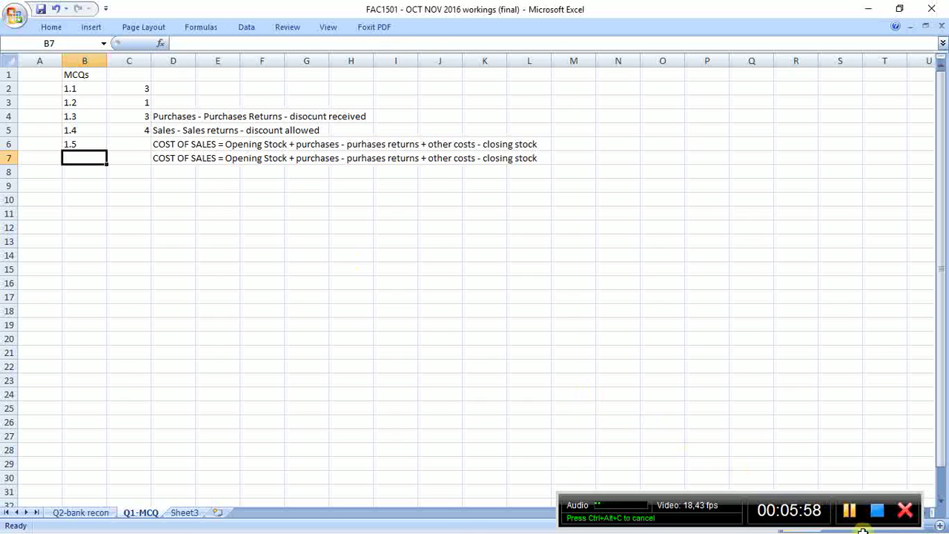
Remove everything after "COST OF SALES =" from the copied text in cell D7, keeping the cell open for editing
left_click(838, 508)
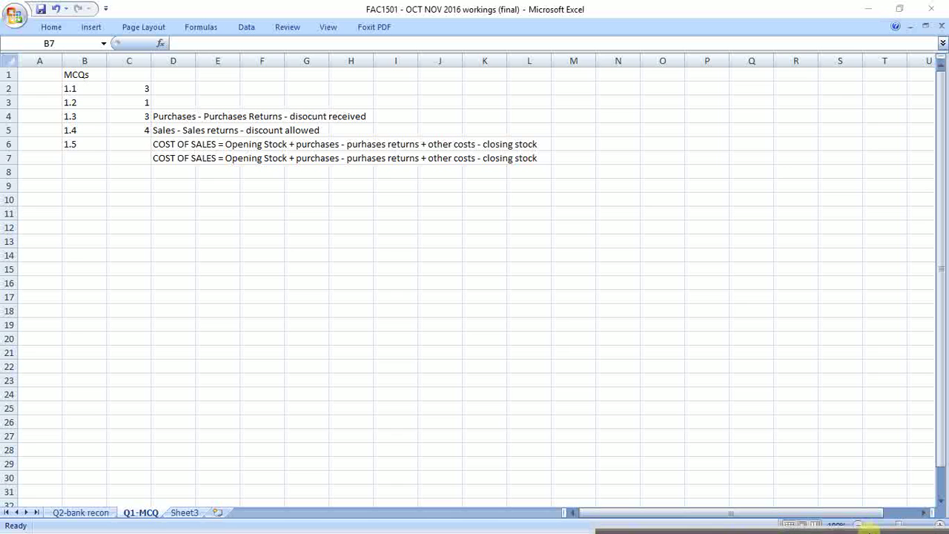
left_click(931, 524)
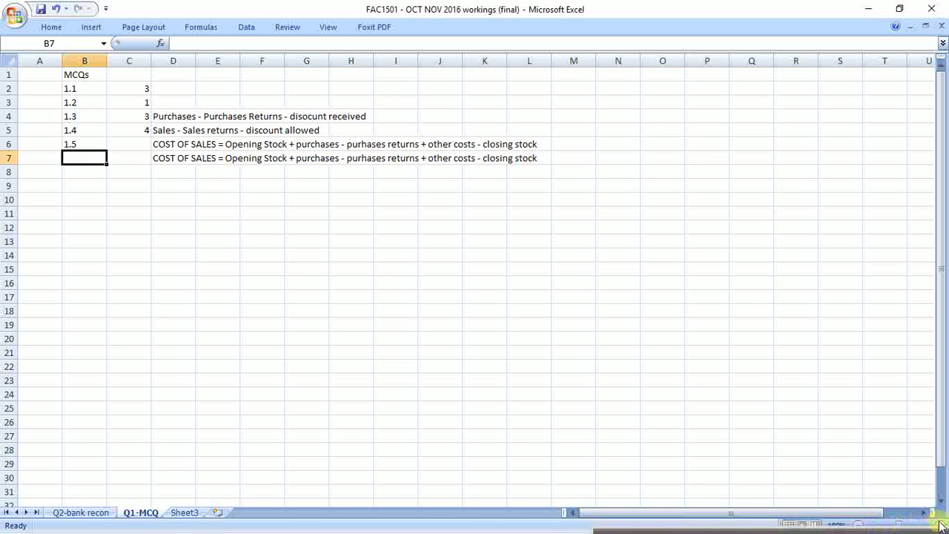
left_click(935, 524)
left_click(935, 523)
left_click(935, 523)
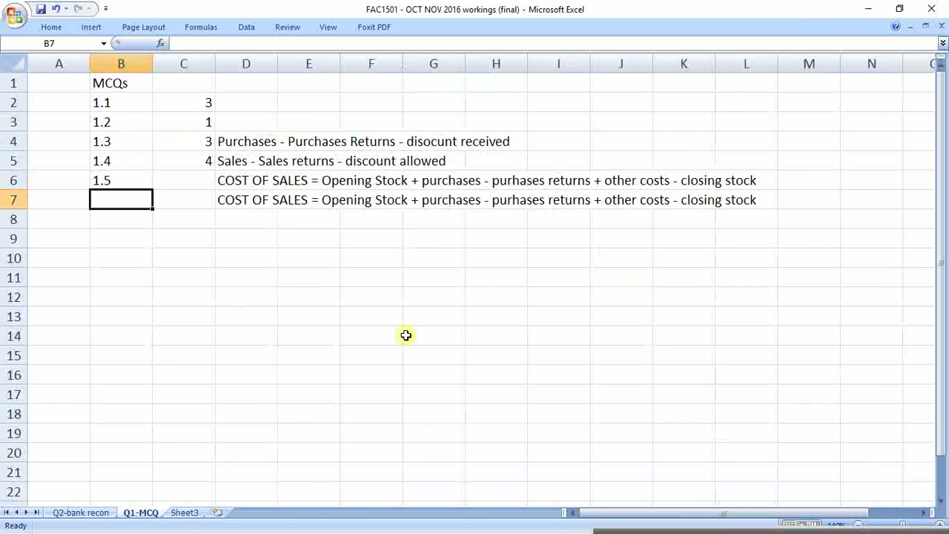
left_click(269, 202)
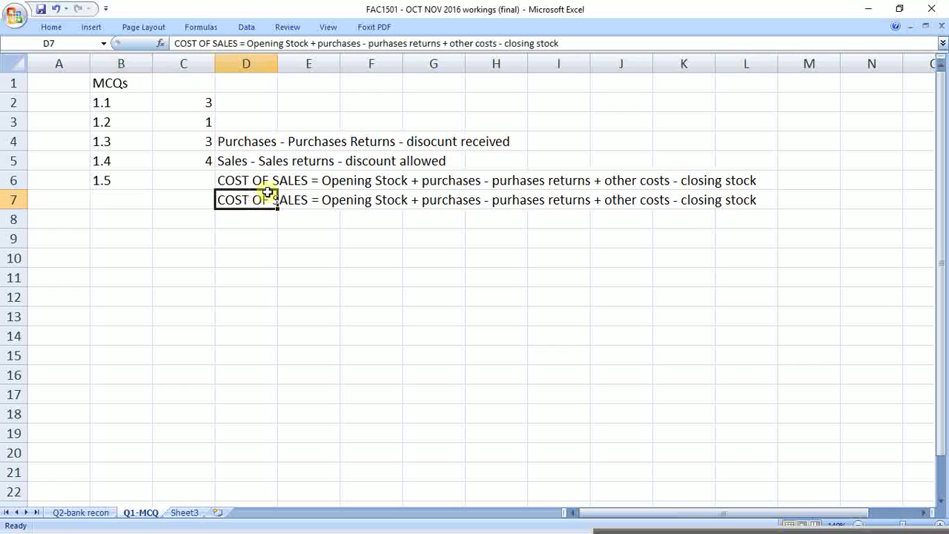
left_click_drag(247, 43, 539, 44)
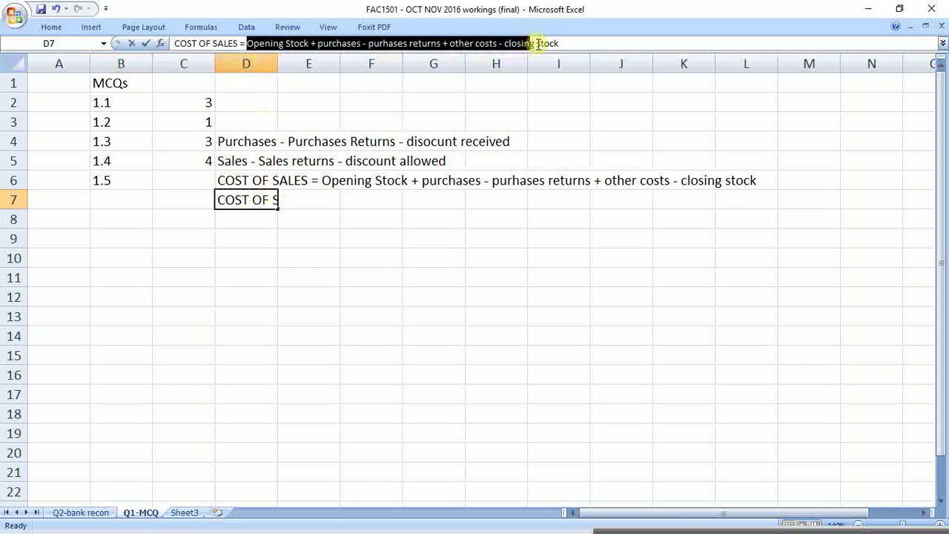
key("Delete")
key("Delete")
key("Delete")
key("Delete")
key("Delete")
key("Delete")
key("Delete")
key("Delete")
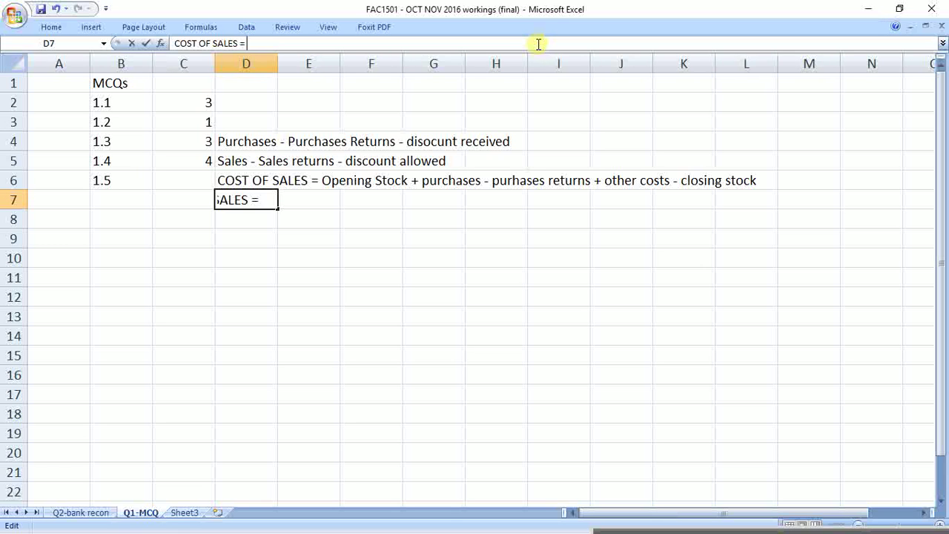
Look up opening inventory and purchases in the Acrobat Reader exam paper and append "900000 + 500000 -" to cell D7 in Excel
key("alt+Tab")
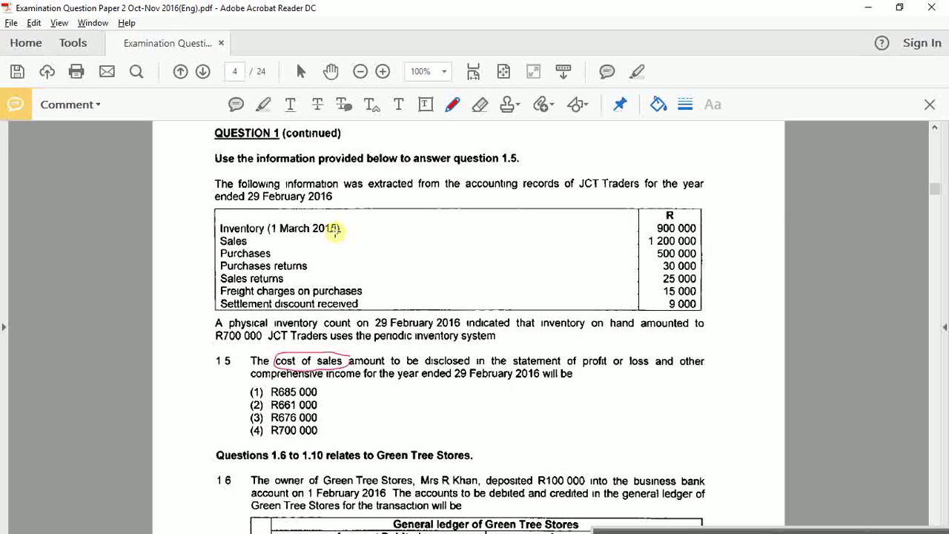
key("alt+Tab")
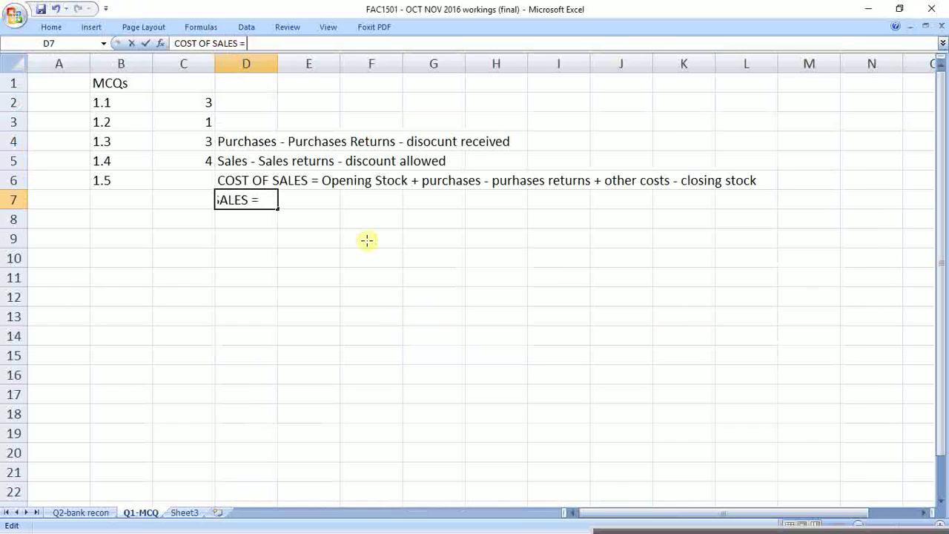
type("900000")
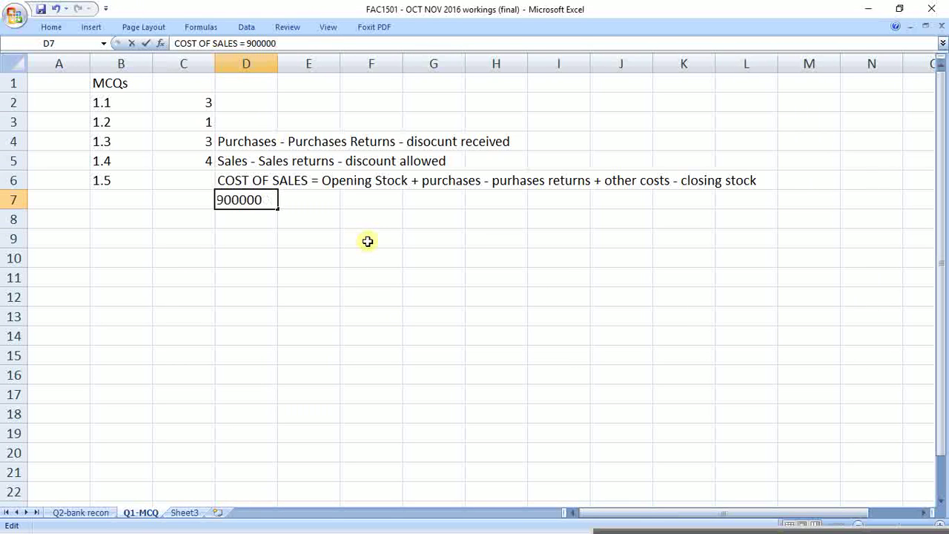
type("+")
key("alt+Tab")
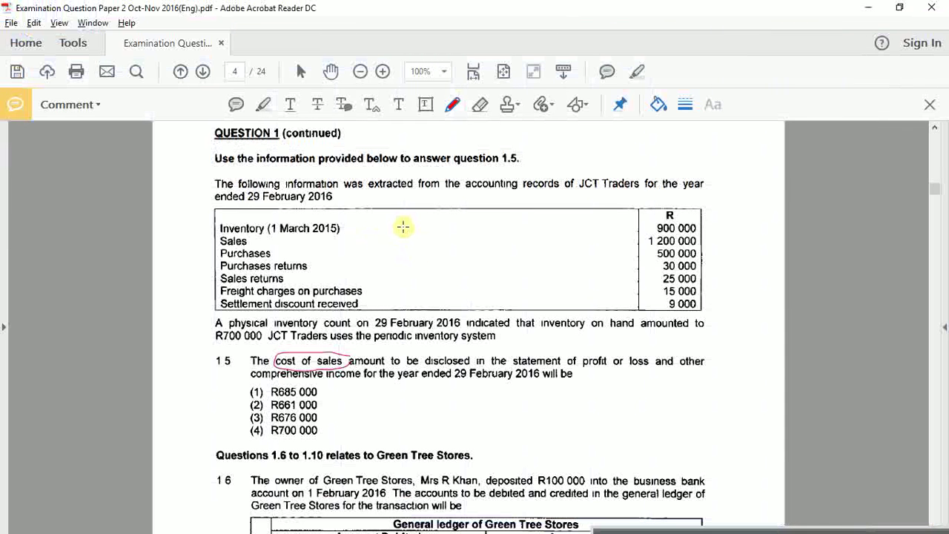
key("alt+Tab")
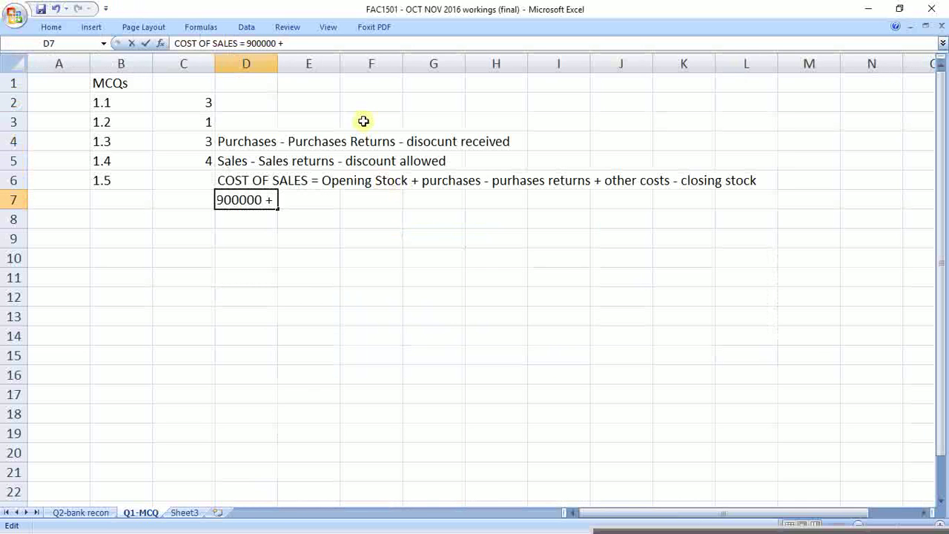
type("500000")
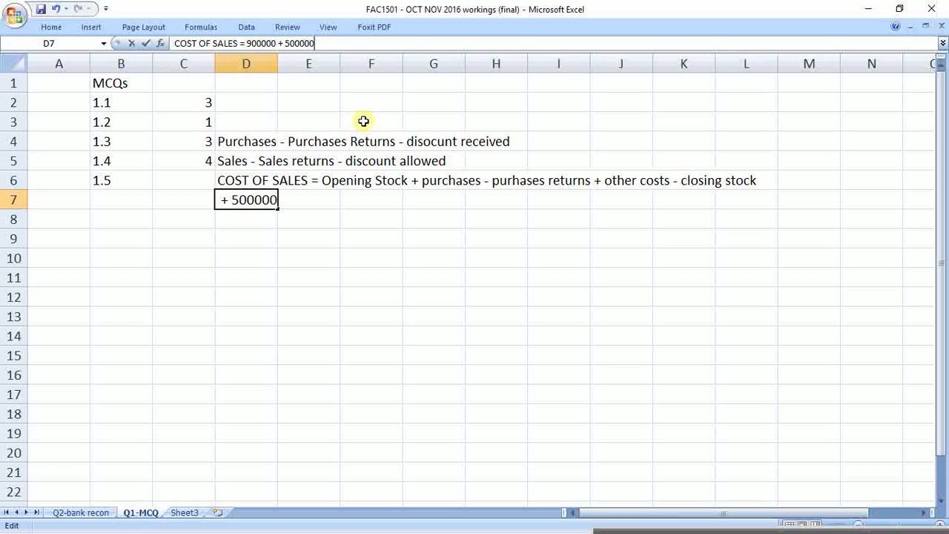
type(" -")
Check purchases returns and freight charges in the exam paper and append "30000+15000 -" to the working in cell D7
key("alt+Tab")
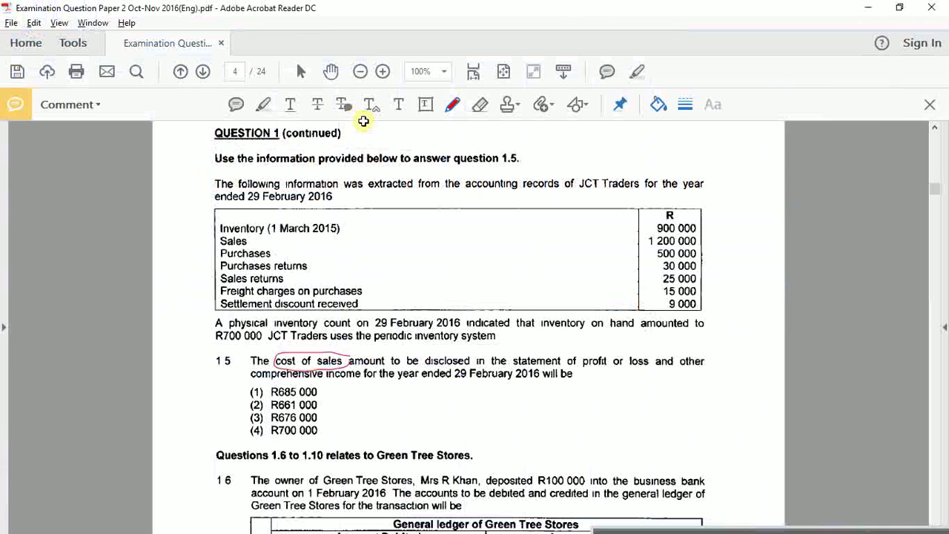
key("alt+Tab")
type("3")
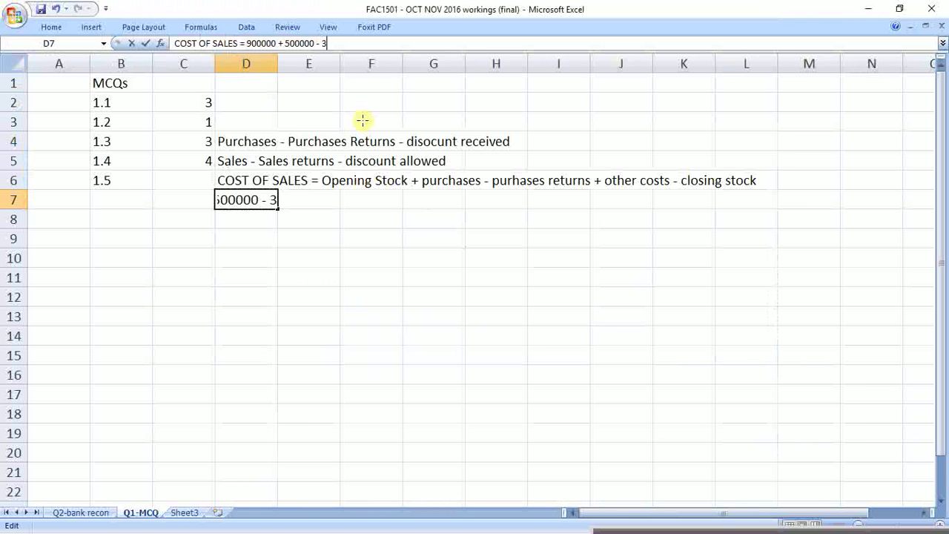
type("0000")
key("alt+Tab")
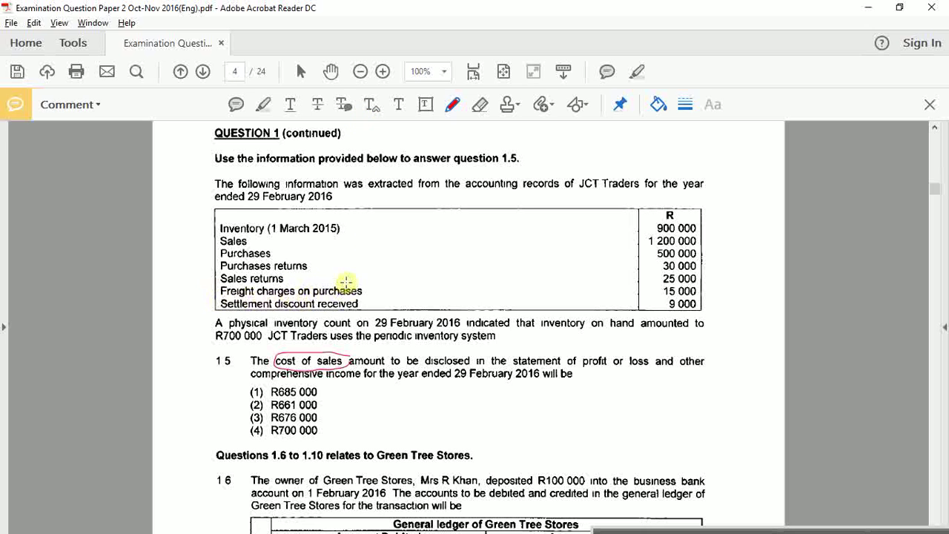
key("alt+Tab")
type("+")
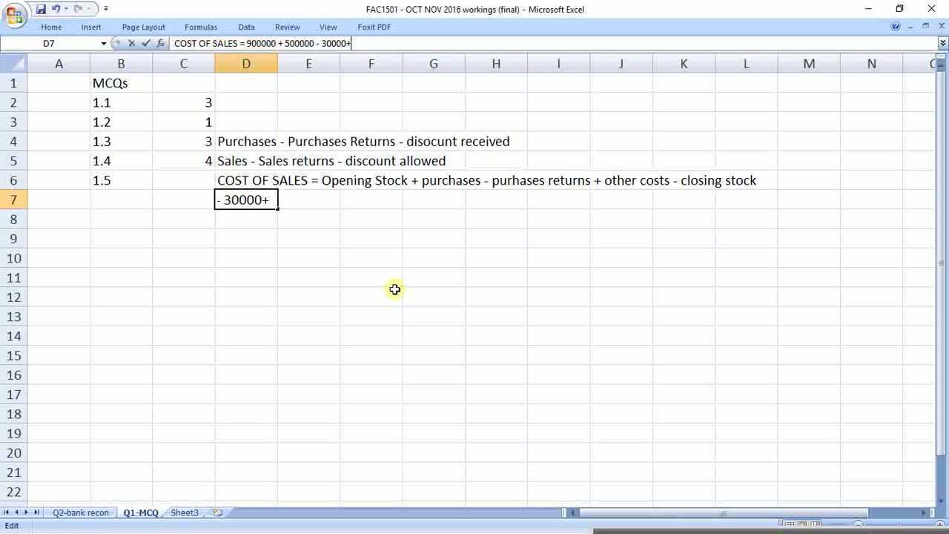
type("15000 -")
Check the closing inventory in the exam paper and append "700000 =" to the working in cell D7
key("alt+Tab")
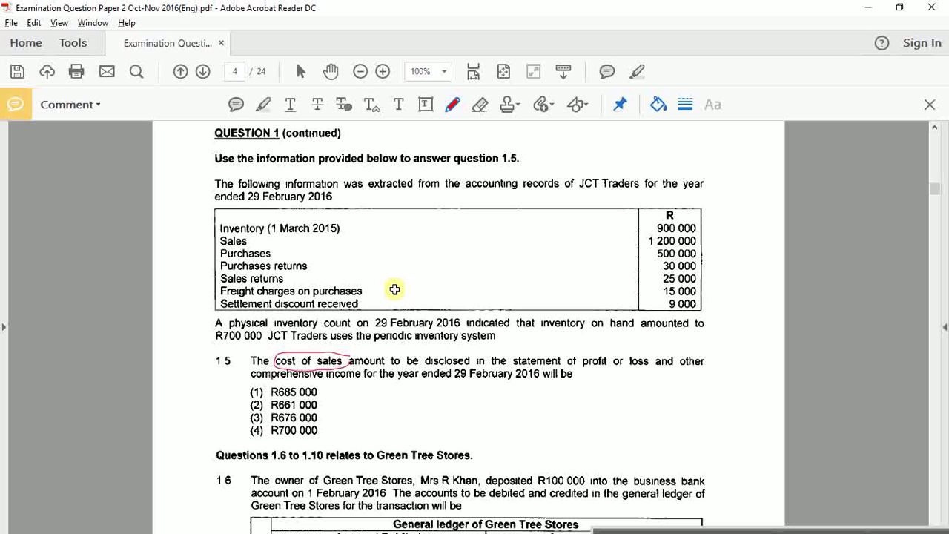
key("alt+Tab")
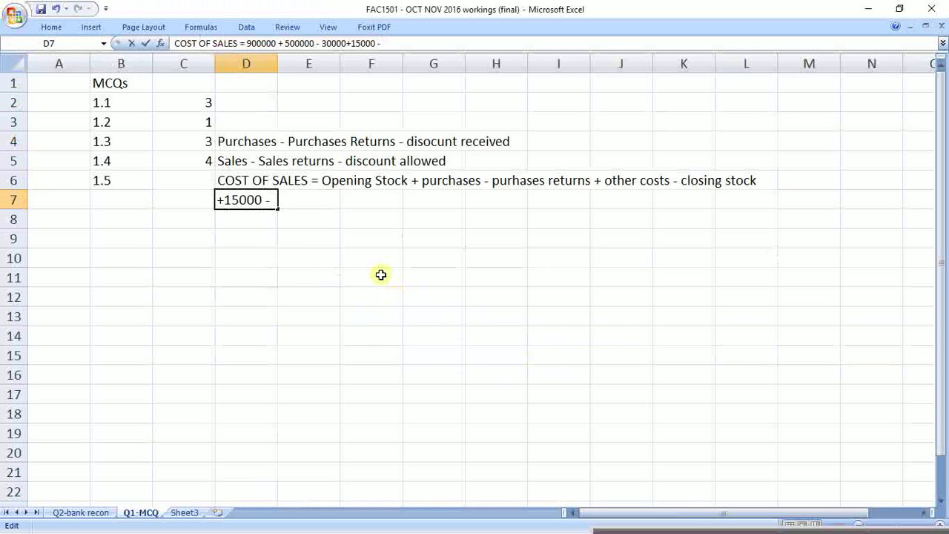
key("alt+Tab")
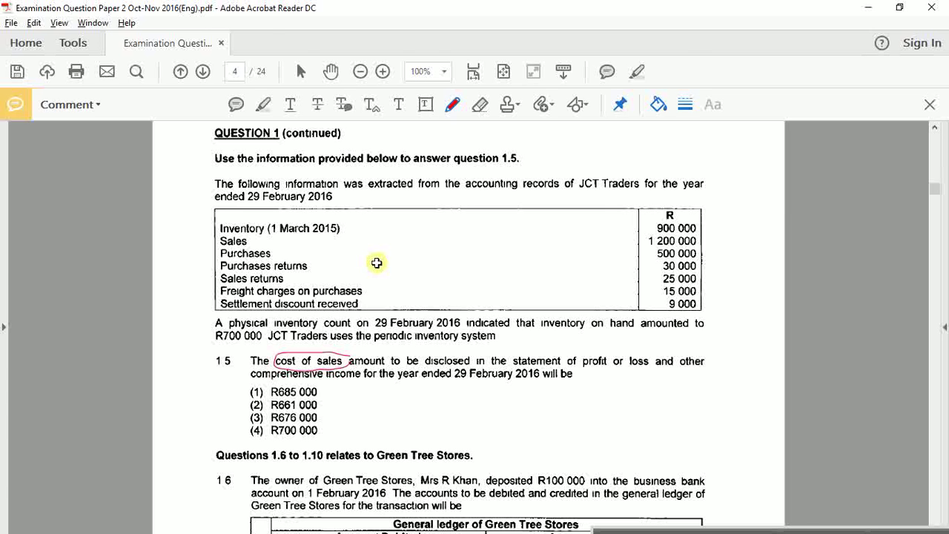
key("alt+Tab")
type("70")
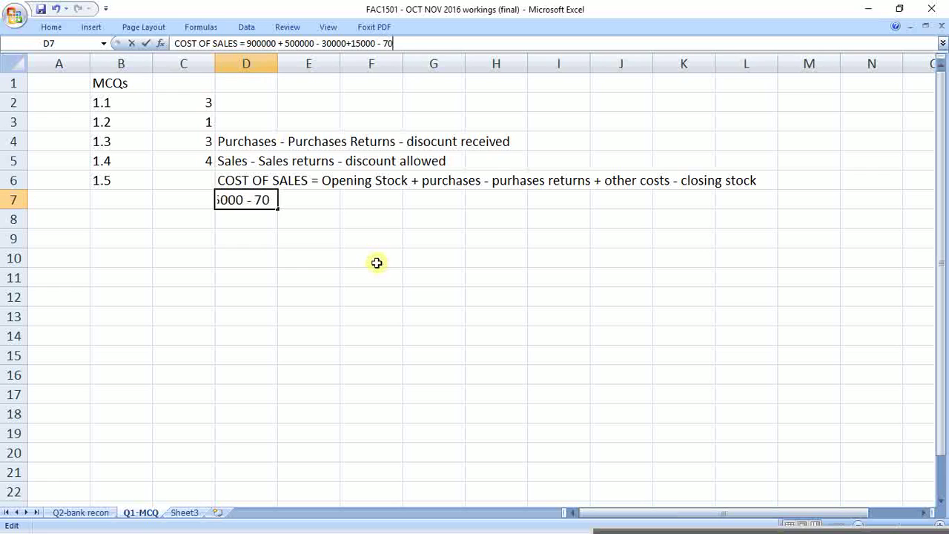
type("0000 =")
Copy "= 900000 + 500000 - 30000+15000 - 700000" from the working in D7 and paste it into cell J7 as a formula
left_click_drag(245, 43, 370, 43)
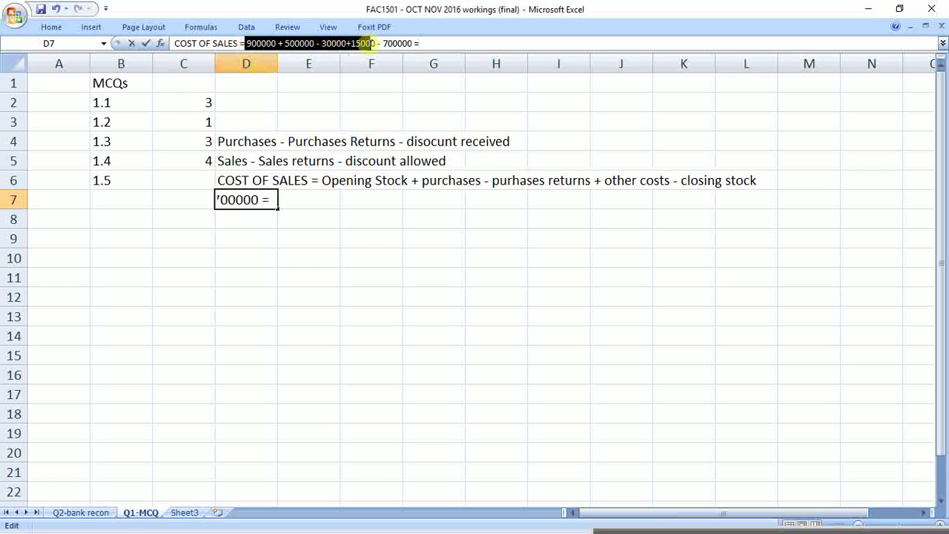
left_click(373, 43)
left_click_drag(240, 43, 413, 43)
key("ctrl+c")
left_click(413, 43)
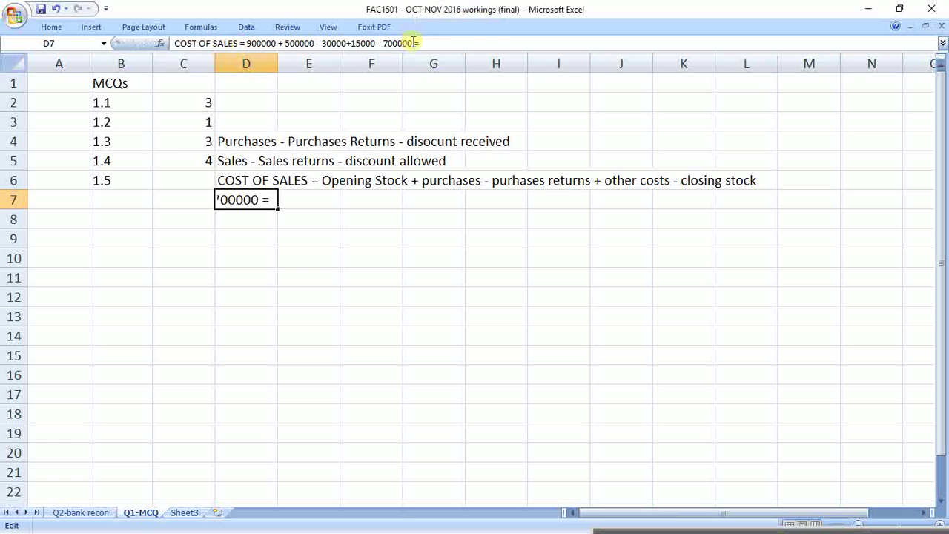
key("Escape")
key("Right")
key("Right")
key("Right")
key("Right")
key("Right")
key("Right")
key("ctrl+v")
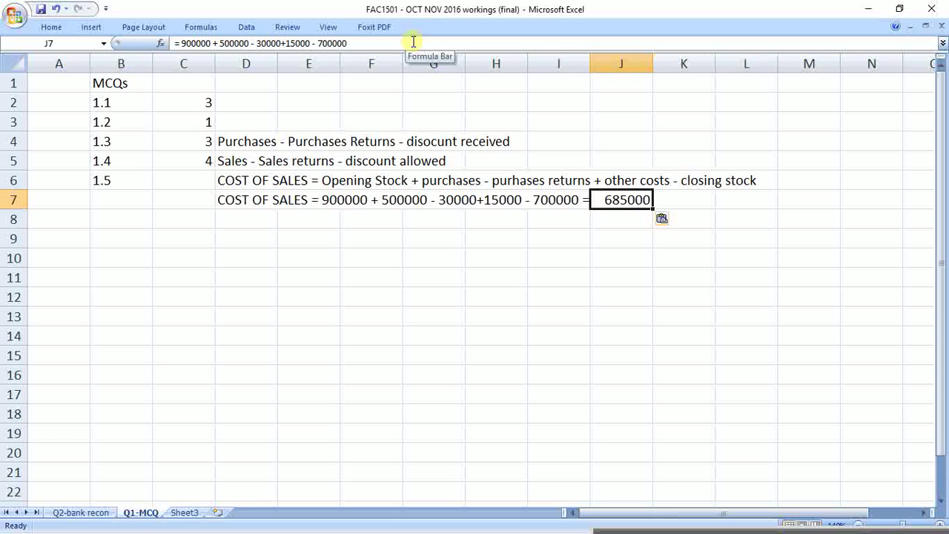
Enter answer 1 for question 1.5 in cell C6
key("Left")
key("Left")
key("Left")
key("Left")
key("Left")
key("Left")
key("Left")
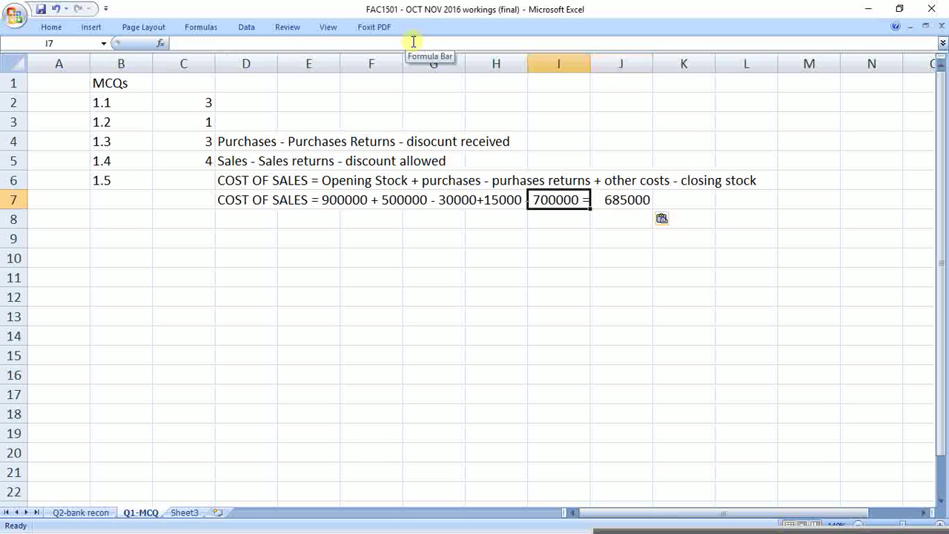
key("Up")
type("1")
key("Return")
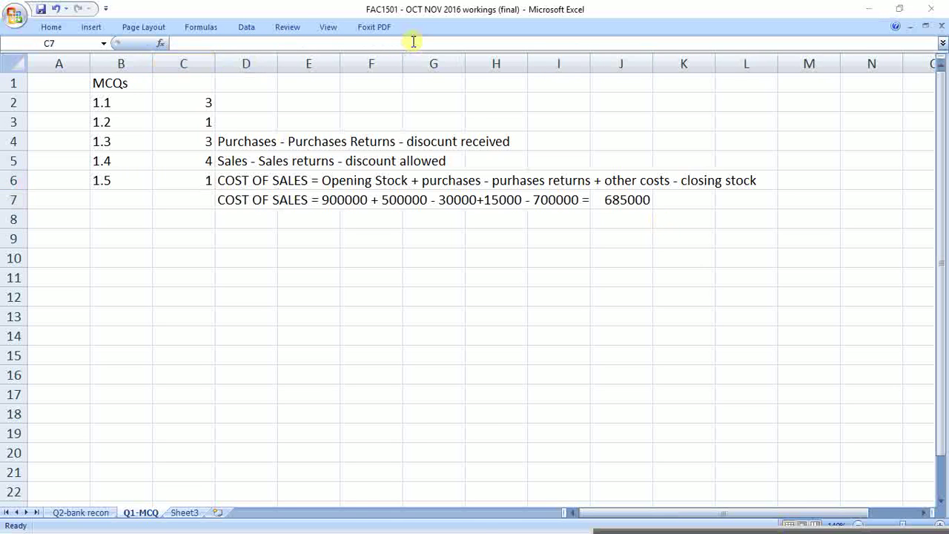
Find question 1.6 in the Acrobat Reader exam paper and enter its number 1.6 in Excel cell B8
key("alt+Tab")
scroll(507, 350, "down", 1)
scroll(508, 350, "down", 5)
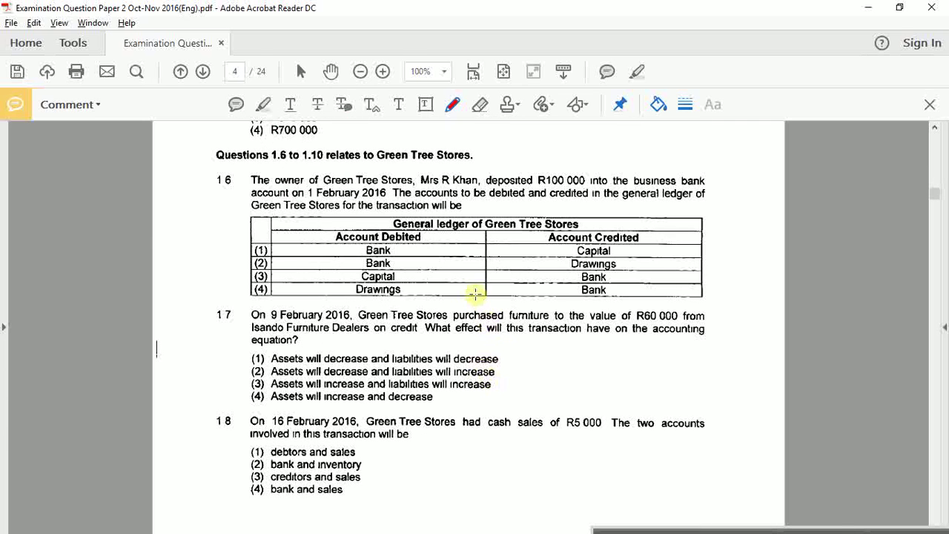
key("alt+Tab")
key("Left")
key("Down")
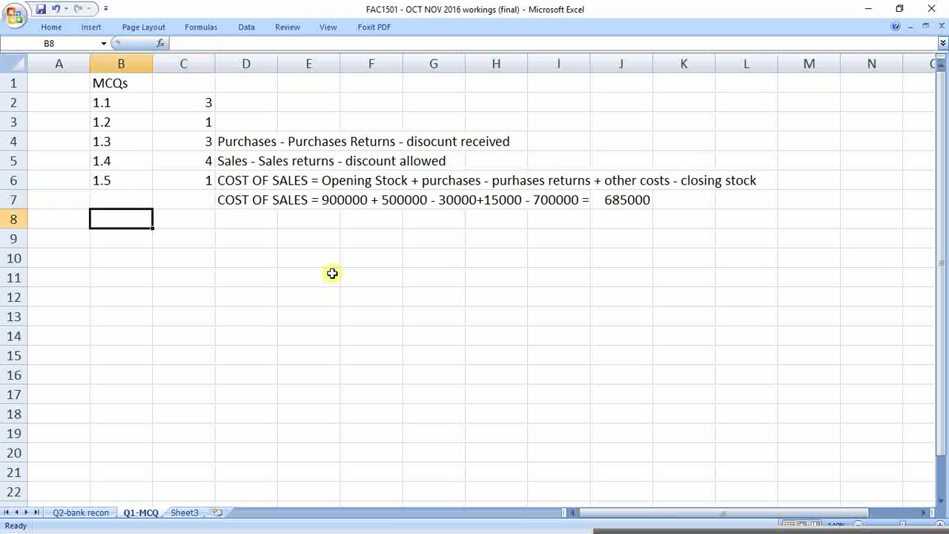
type("1.6")
key("Return")
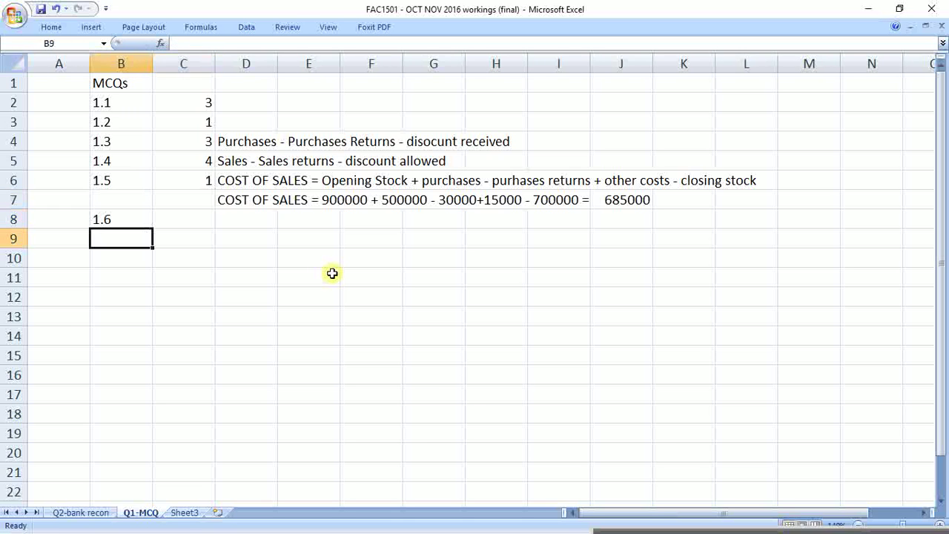
Read question 1.6 and its debit and credit options in the exam paper, and enter answer 1 in Excel cell C8
key("alt+Tab")
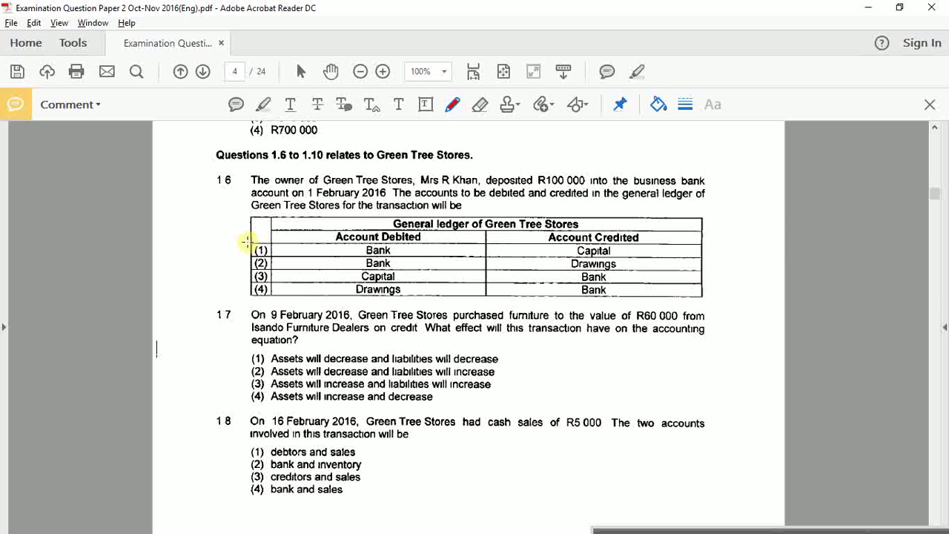
key("alt+Tab")
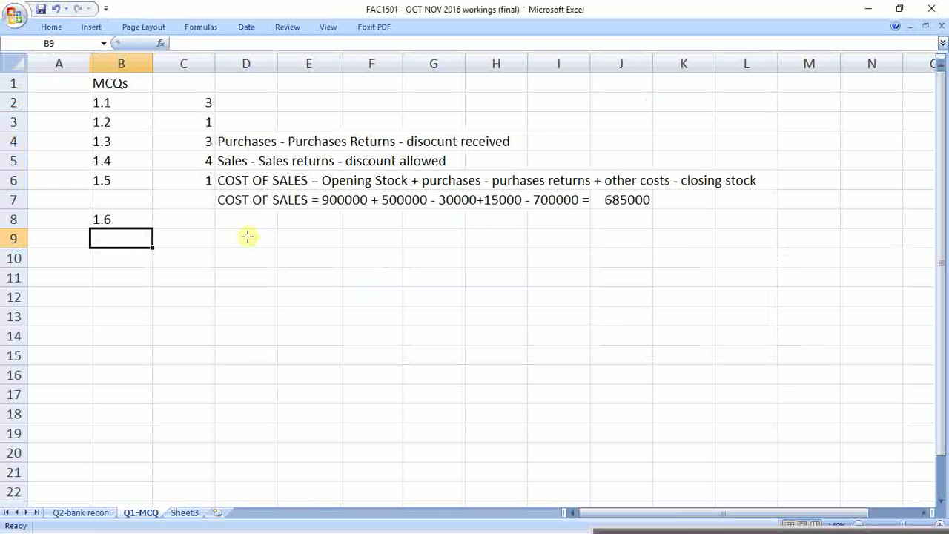
key("Up")
key("Right")
type("1")
key("Return")
Enter the question number 1.7 in cell B9 and switch to question 1.7 in the Acrobat Reader exam paper
key("Left")
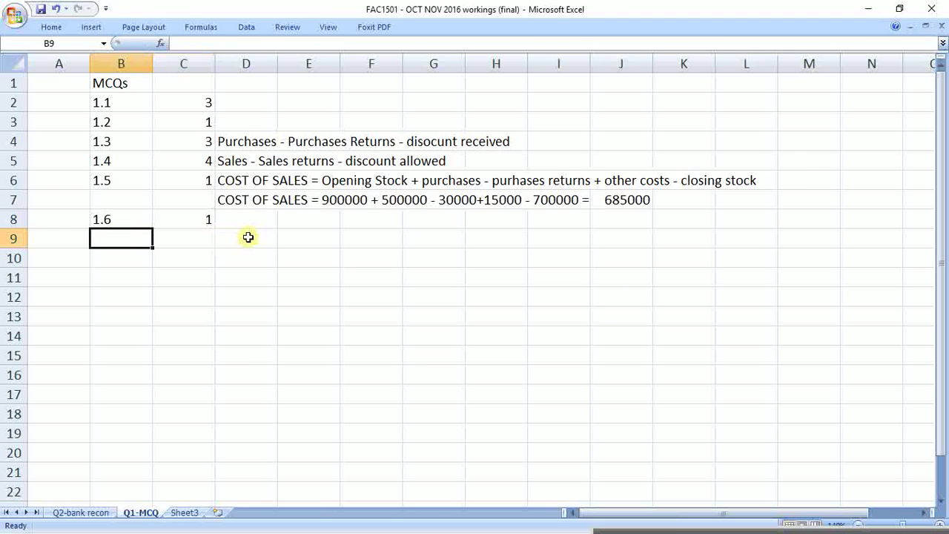
type("1.7")
key("Return")
key("alt+Tab")
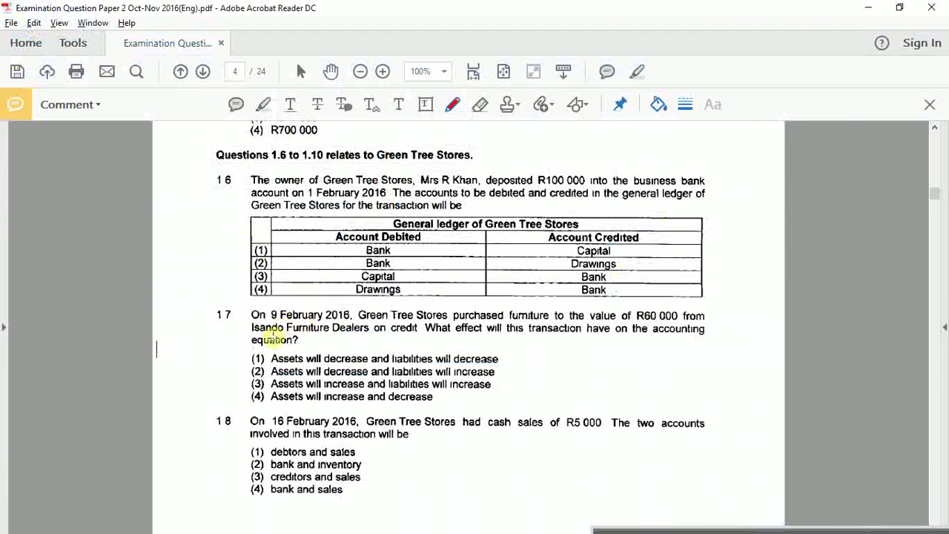
Read question 1.7 in the exam paper and underline the words "on credit" in red with the pencil
scroll(273, 337, "down", 1)
scroll(272, 335, "down", 2)
scroll(275, 337, "down", 2)
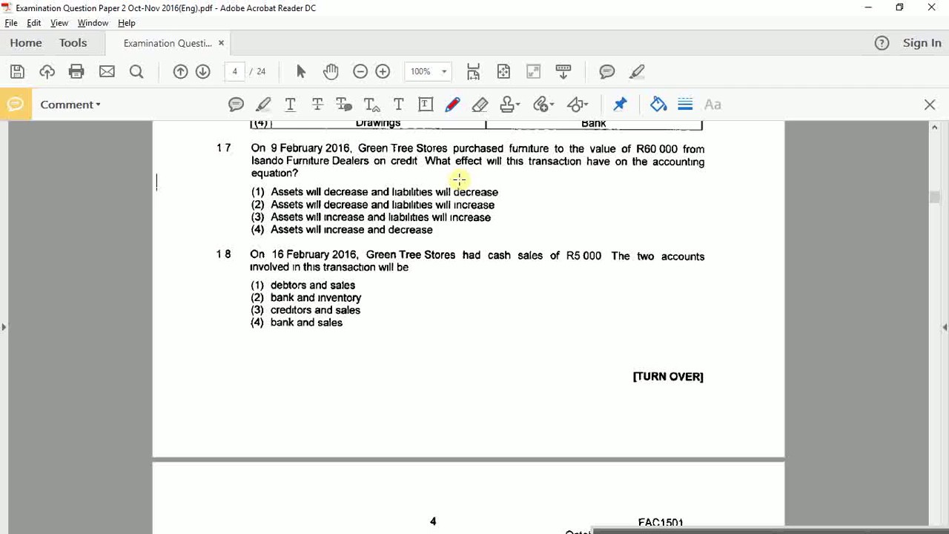
left_click_drag(374, 169, 411, 173)
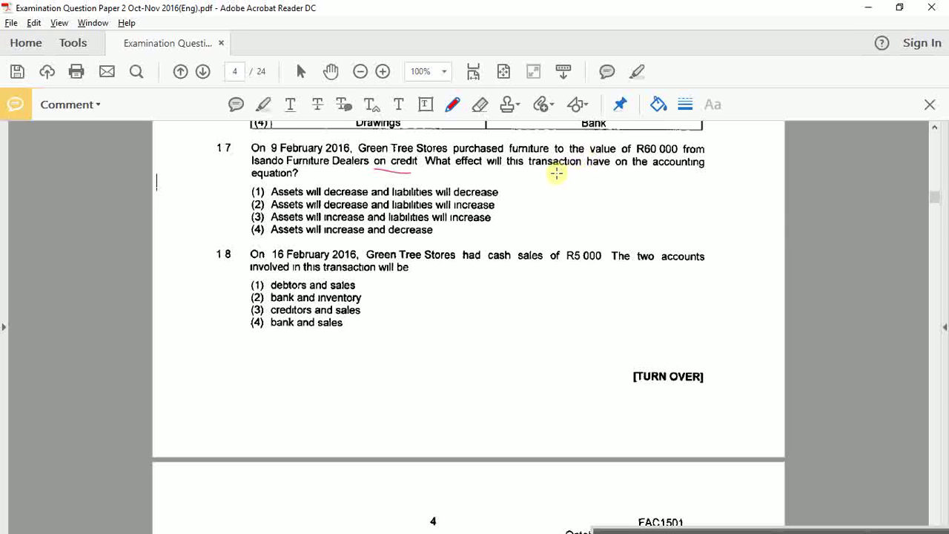
Switch to Excel, enter answer 3 for question 1.7 in cell C9 and the question number 1.8 in cell B10
key("alt+Tab")
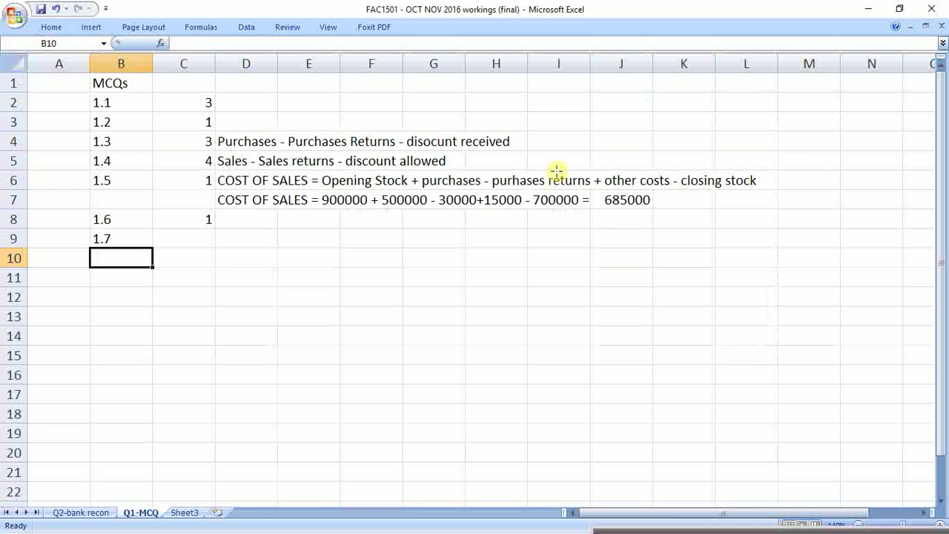
key("Up")
key("Right")
type("3")
key("Return")
key("Left")
type("1.8")
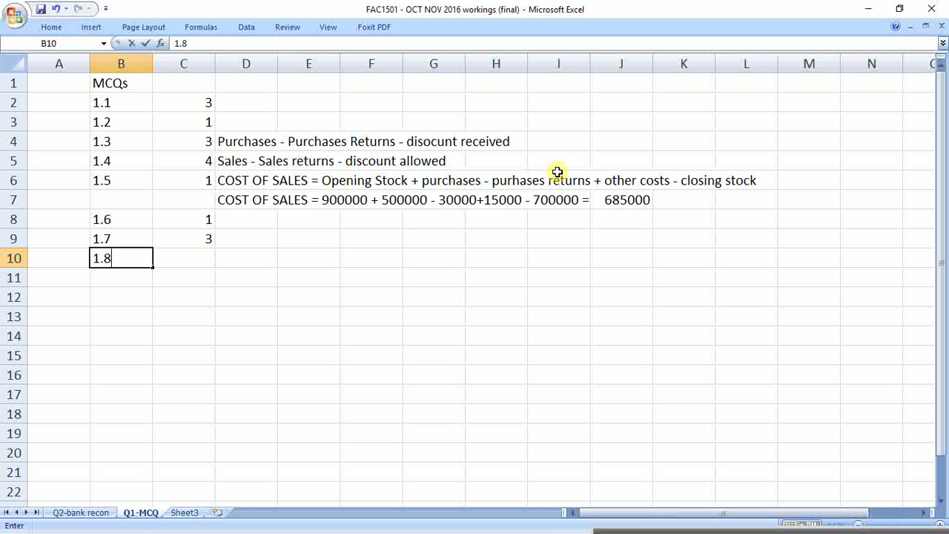
key("Return")
Read question 1.8 and its options in the Acrobat Reader exam paper, and enter answer 4 in Excel cell C10
key("alt+Tab")
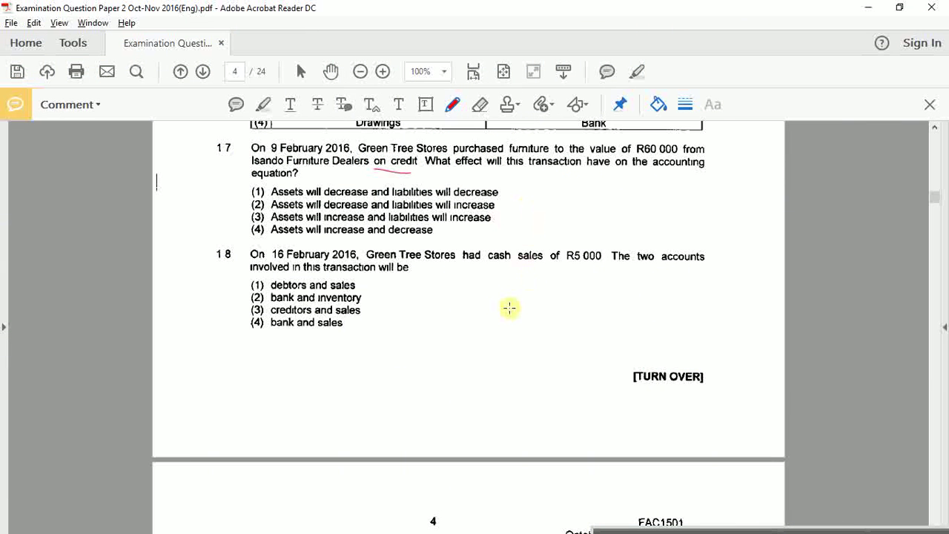
scroll(508, 308, "down", 1)
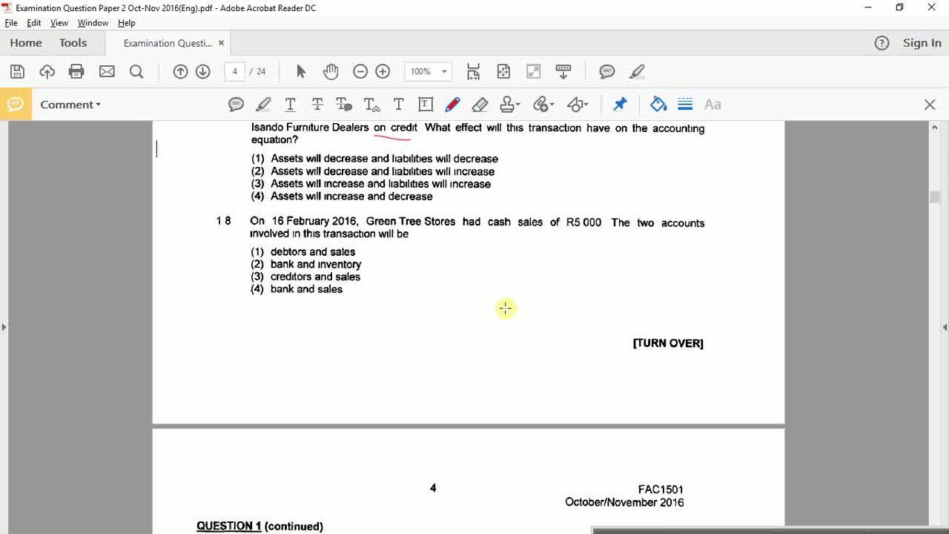
scroll(505, 307, "down", 1)
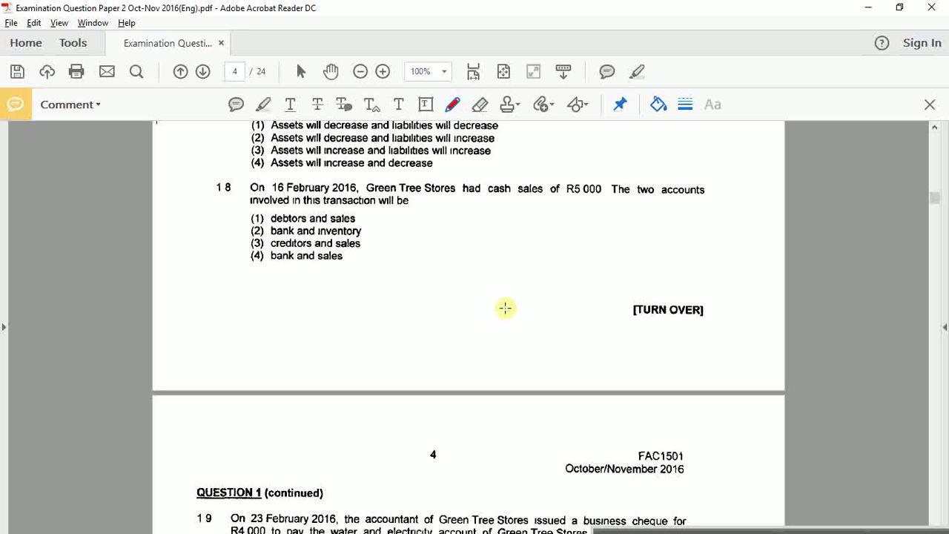
key("alt+Tab")
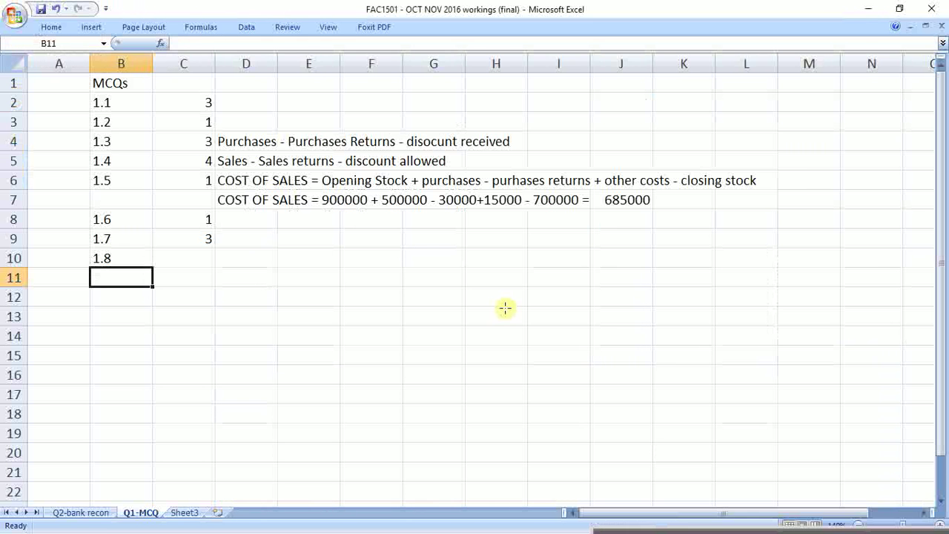
key("Up")
key("Right")
type("4")
key("Return")
Enter the question number 1.9 in cell B11 and find question 1.9 in the Acrobat Reader exam paper
key("Left")
type("1.9")
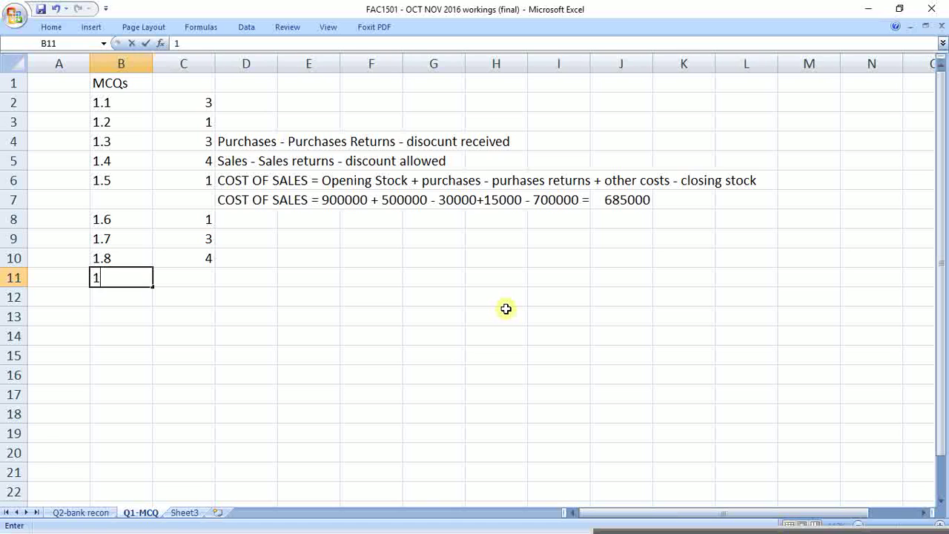
key("Return")
key("alt+Tab")
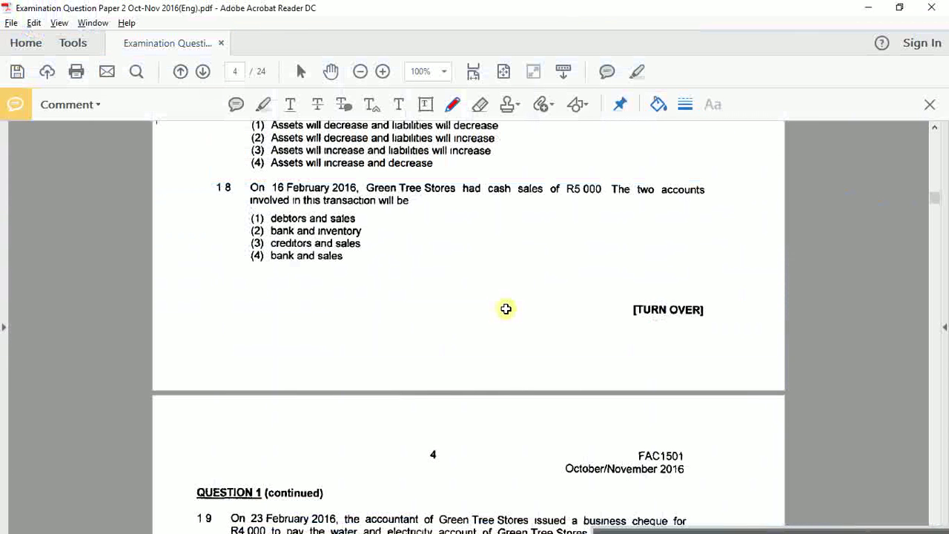
scroll(491, 307, "down", 6)
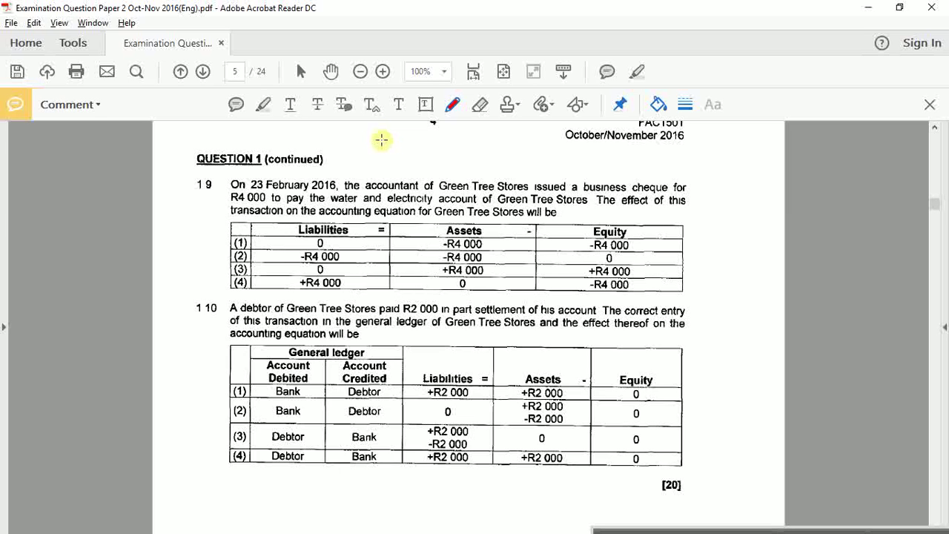
Handwrite the journal entry above question 1.9 in red: "cr Bank (A ↓)" and "dr W&E (E ↑)"
mouse_move(390, 140)
left_mouse_down()
mouse_move(483, 148)
mouse_move(504, 139)
mouse_move(520, 164)
left_mouse_up()
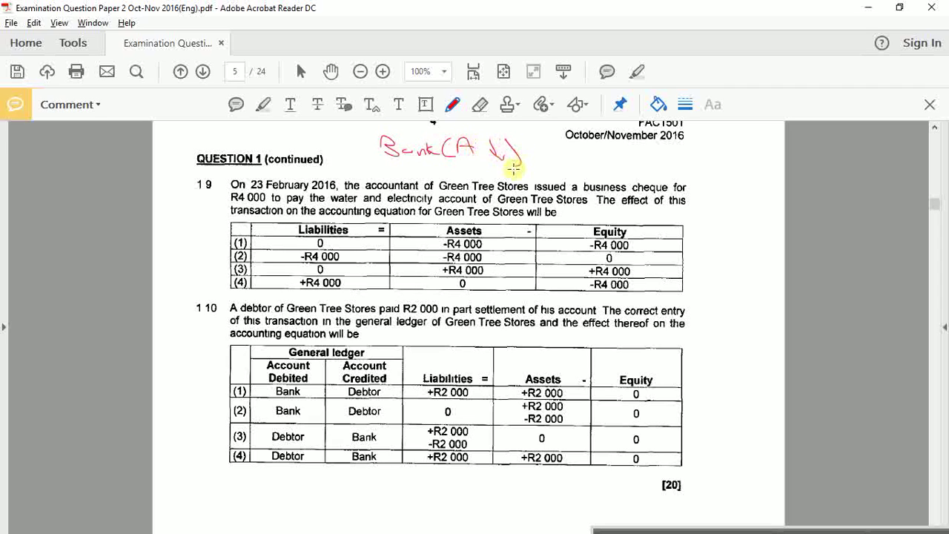
left_click_drag(346, 143, 360, 143)
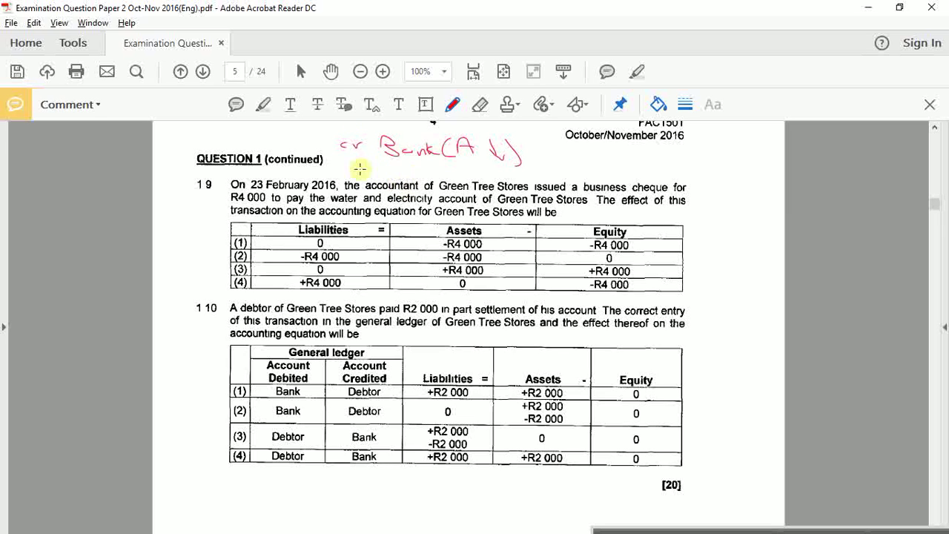
mouse_move(349, 163)
left_mouse_down()
mouse_move(415, 173)
mouse_move(438, 158)
mouse_move(470, 171)
mouse_move(470, 182)
left_mouse_up()
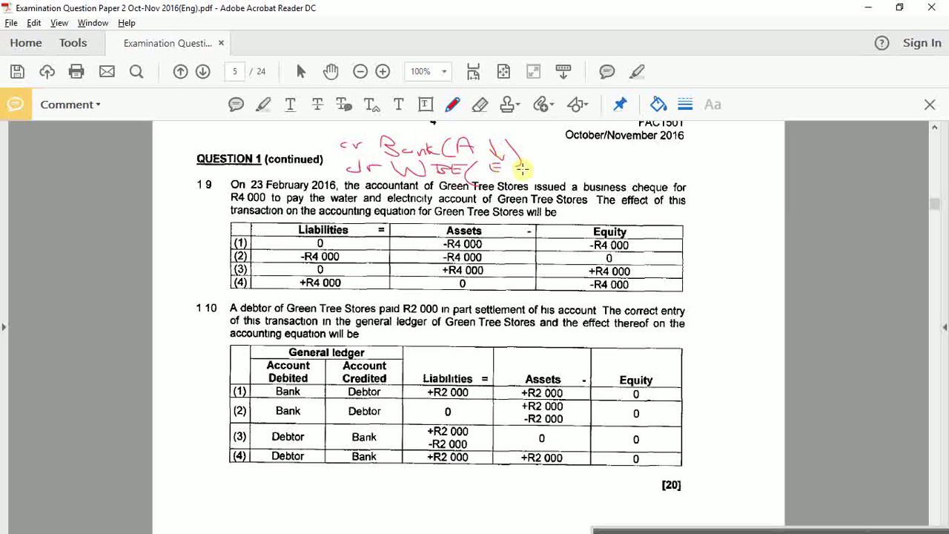
mouse_move(517, 165)
left_mouse_down()
mouse_move(549, 176)
mouse_move(516, 171)
left_mouse_up()
Switch to Excel and enter answer 1 for question 1.9 in cell C11
key("alt+Tab")
left_click(209, 276)
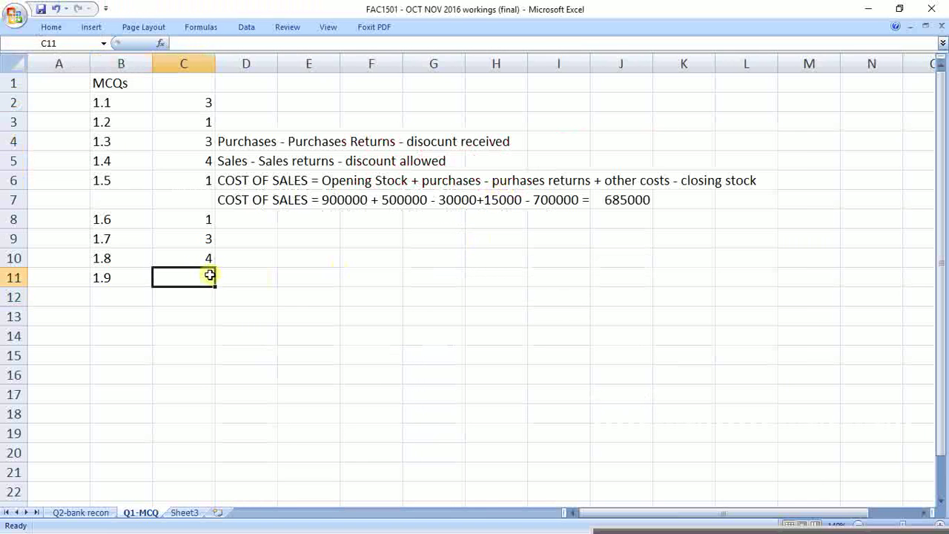
type("1")
In the Acrobat Reader exam paper, circle the Equity heading with option 1's -R4 000 and the minus sign beside Assets in question 1.9's table
key("alt+Tab")
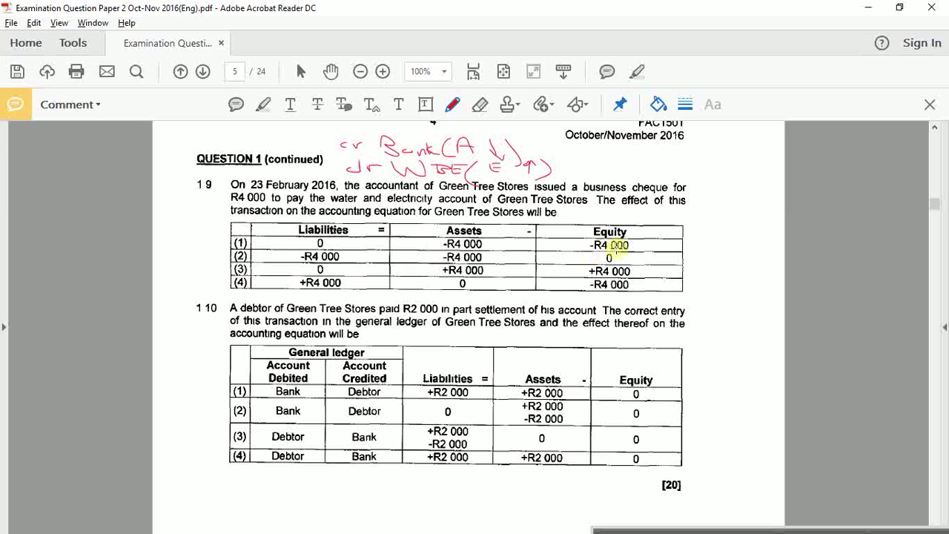
mouse_move(616, 222)
left_mouse_down()
mouse_move(597, 221)
mouse_move(631, 224)
left_mouse_up()
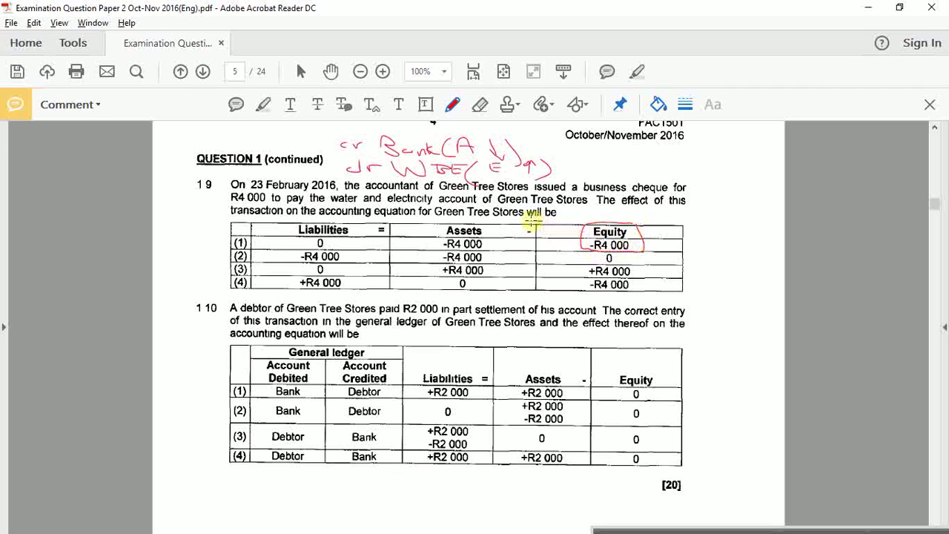
left_click_drag(532, 221, 536, 220)
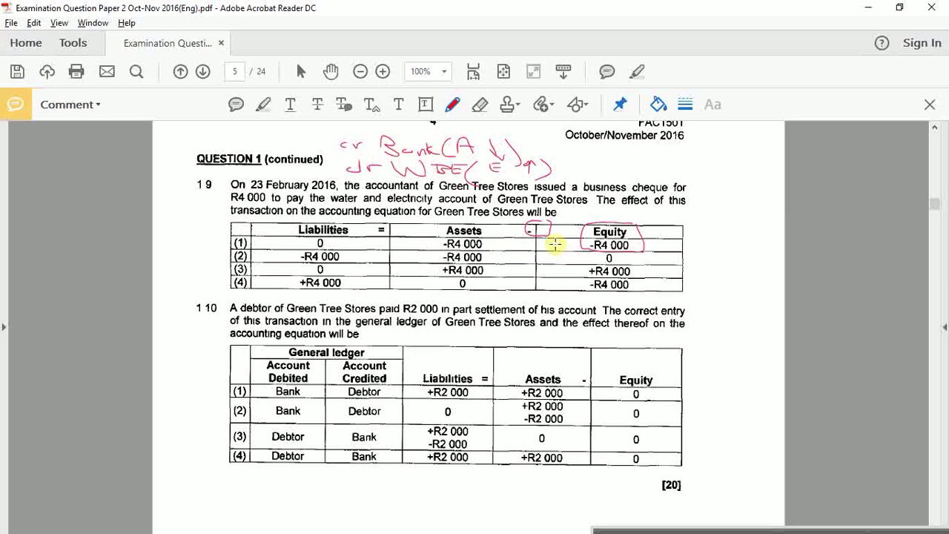
Find question 1.10 in the exam paper and enter its number 1.10 in Excel cell B12
scroll(554, 244, "down", 3)
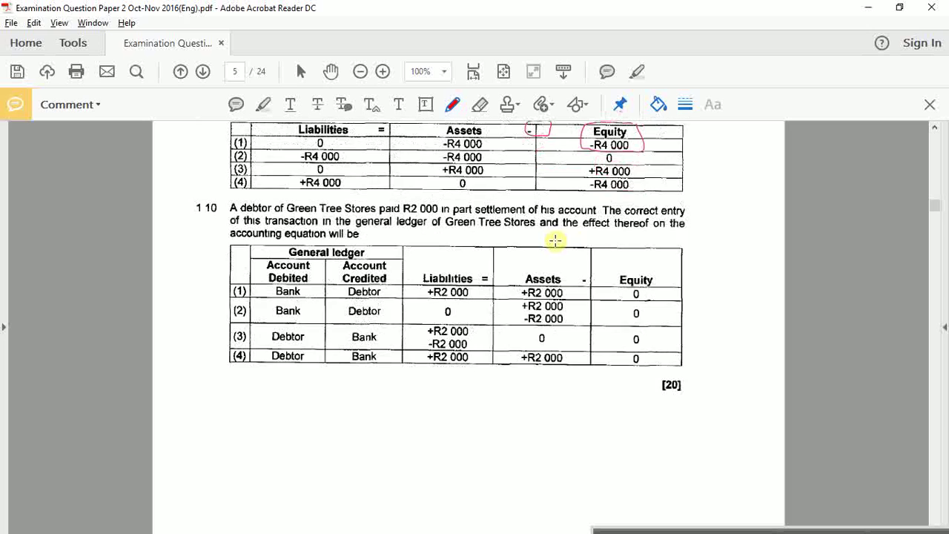
key("alt+Tab")
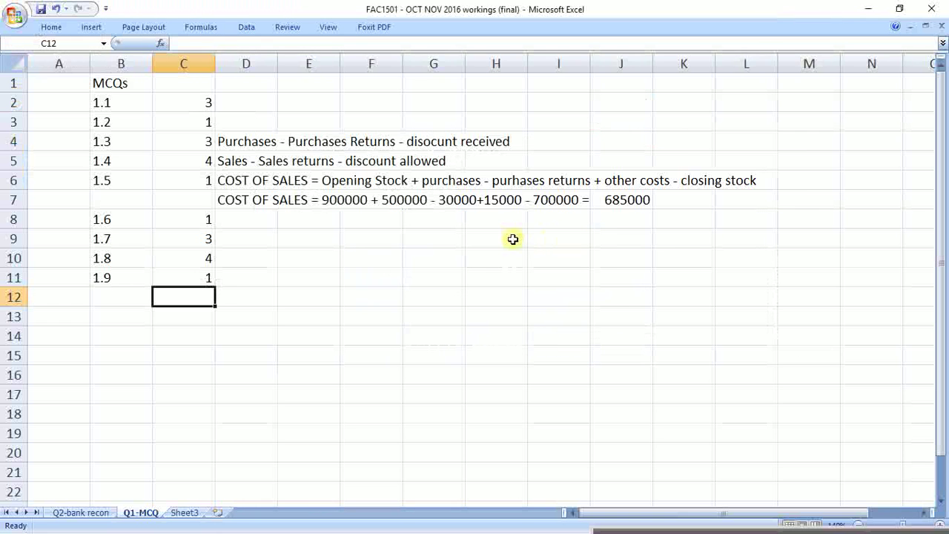
key("Left")
type("1.10")
key("Return")
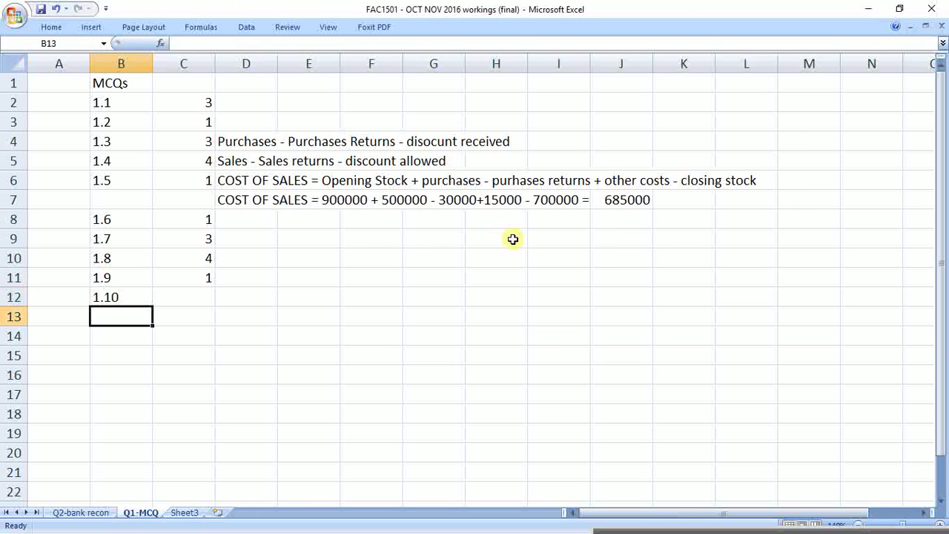
Select the answer cell C12 for question 1.10 and save the workbook
key("Right")
key("Right")
key("Up")
key("Left")
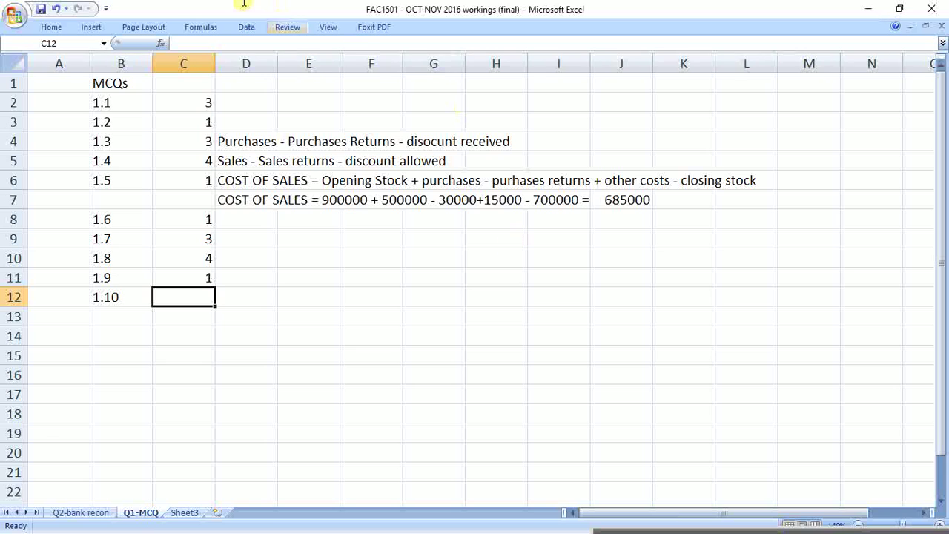
left_click(41, 11)
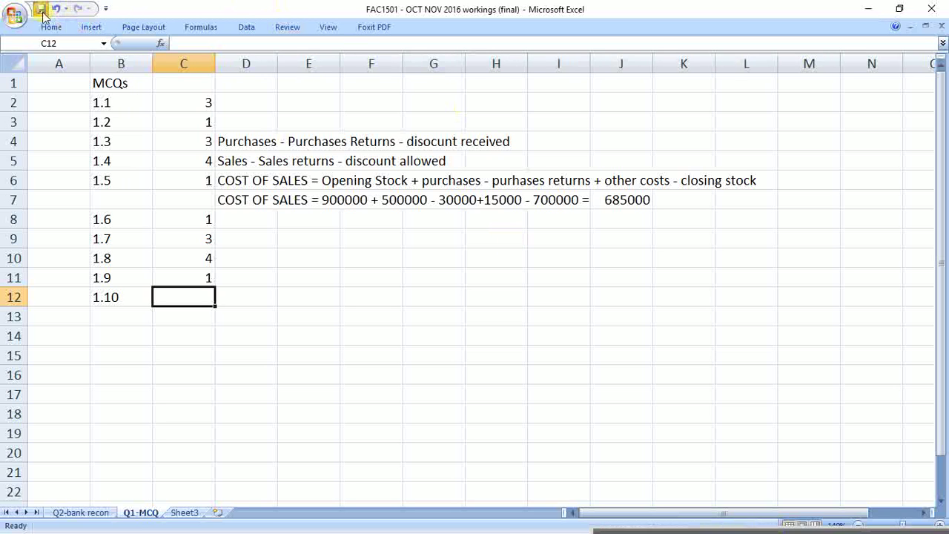
Read question 1.10 and its ledger options in the Acrobat Reader exam paper, and enter answer 2 in Excel cell C12
key("alt+Tab")
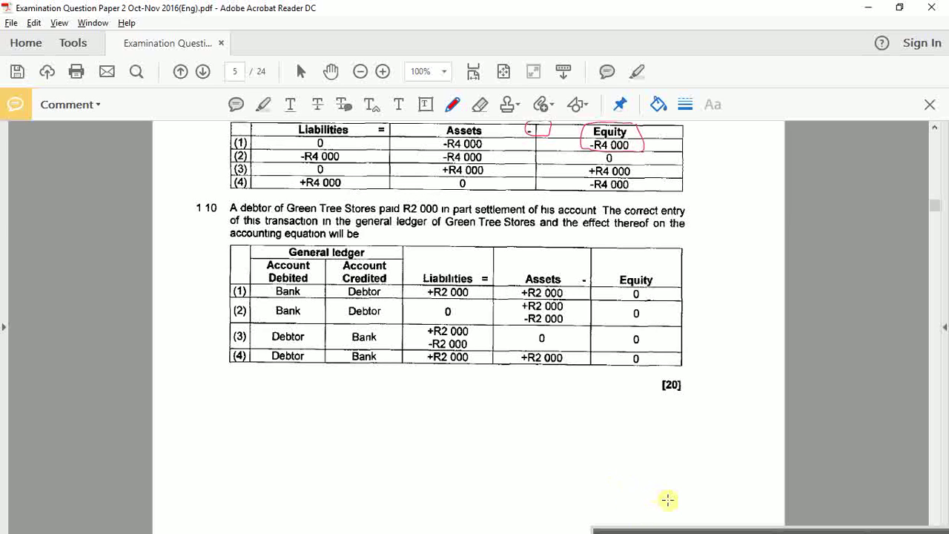
mouse_move(690, 510)
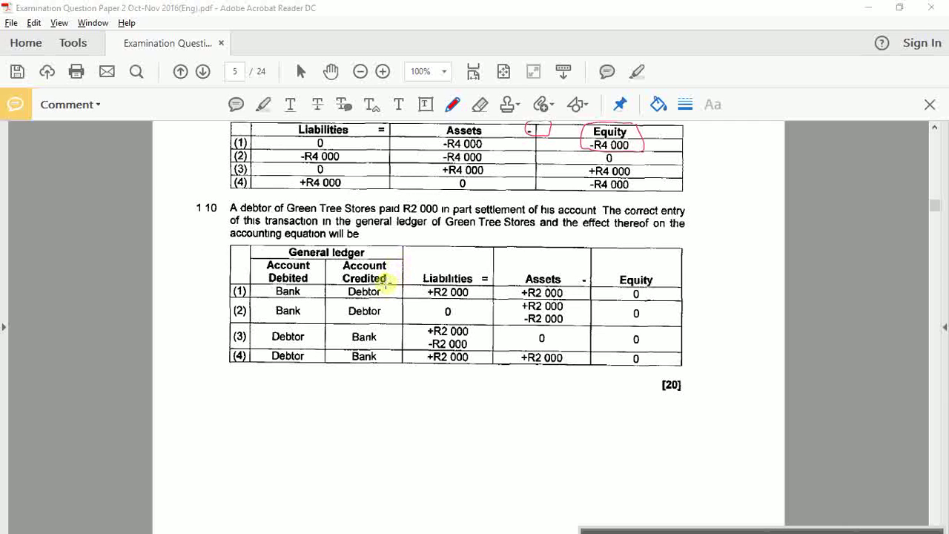
key("alt+Tab")
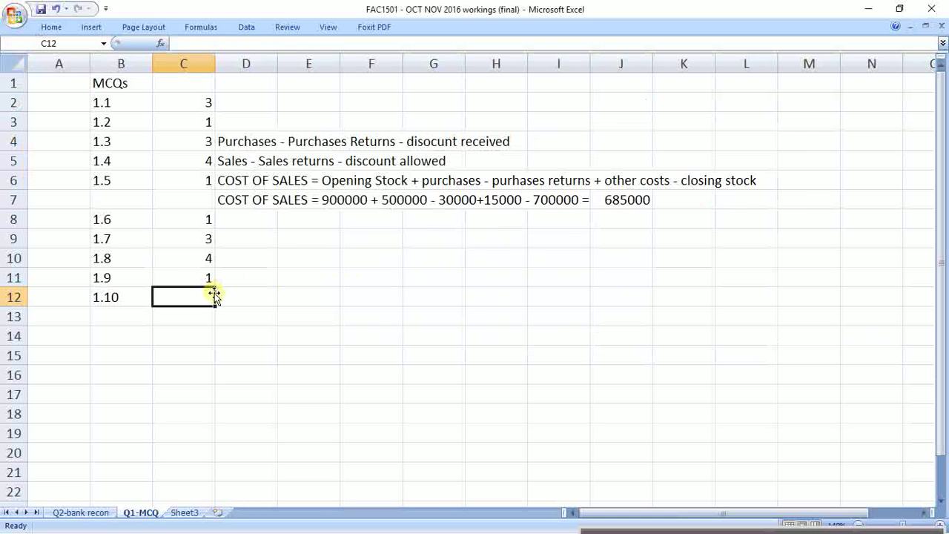
type("1")
key("Return")
key("alt+Tab")
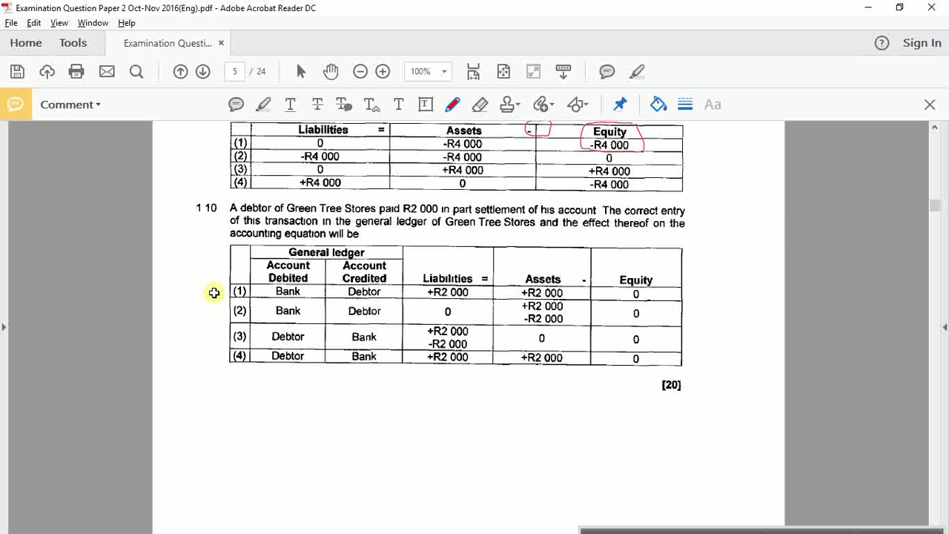
key("alt+Tab")
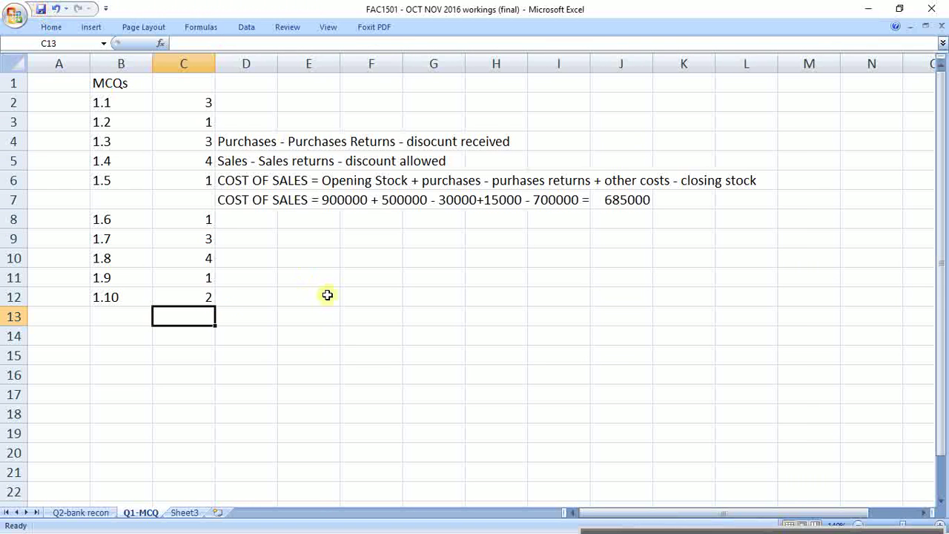
Make the MCQs heading in cell B1 bold and underlined
left_click(110, 81)
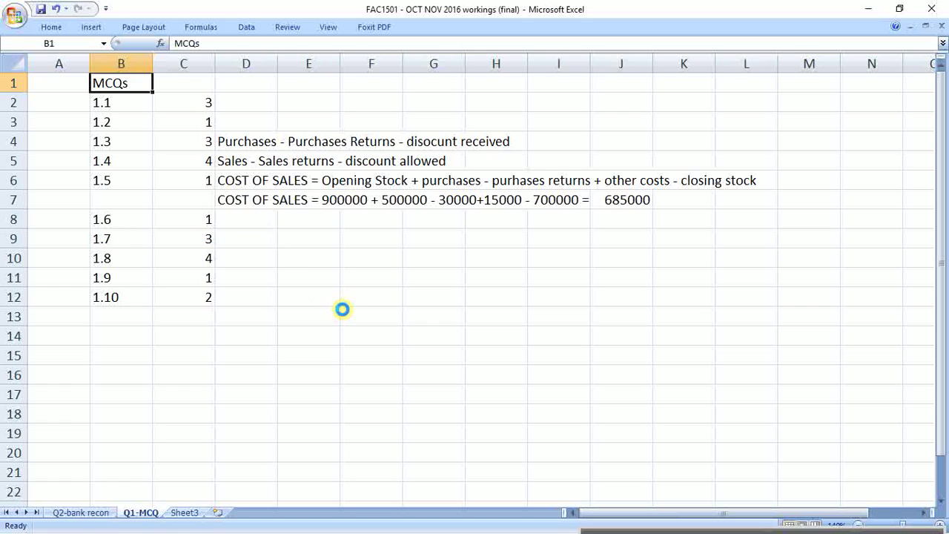
key("ctrl+b")
key("ctrl+u")
left_click(206, 333)
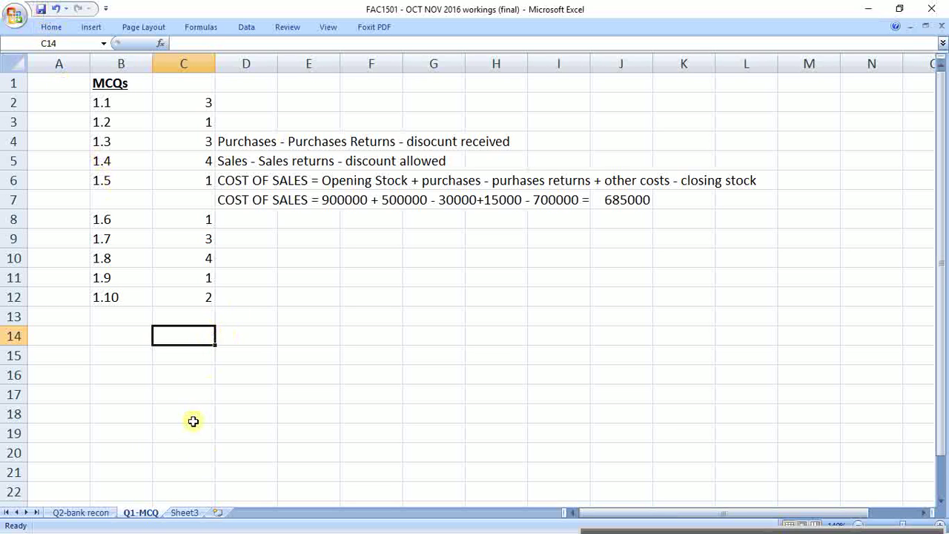
Rename the Sheet3 worksheet as Q3-Journals
left_click(187, 511)
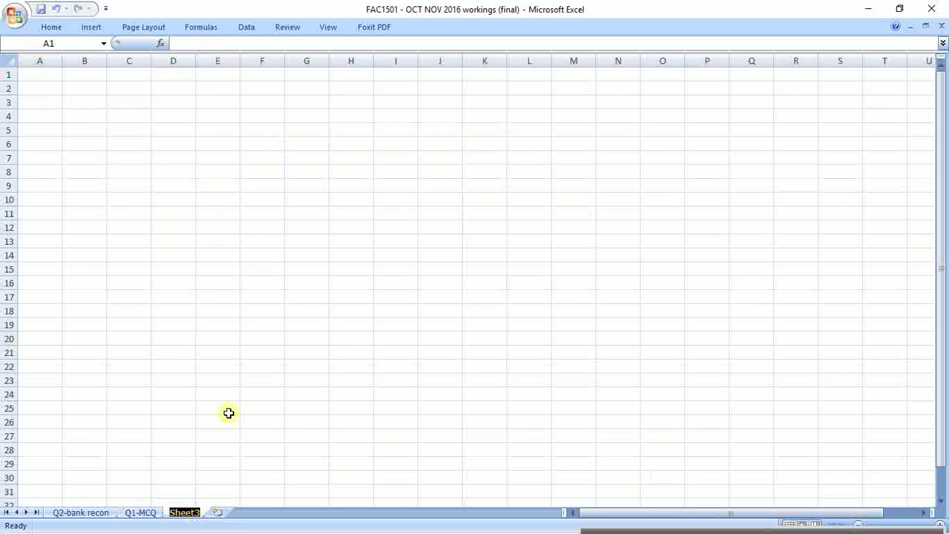
type("Q3")
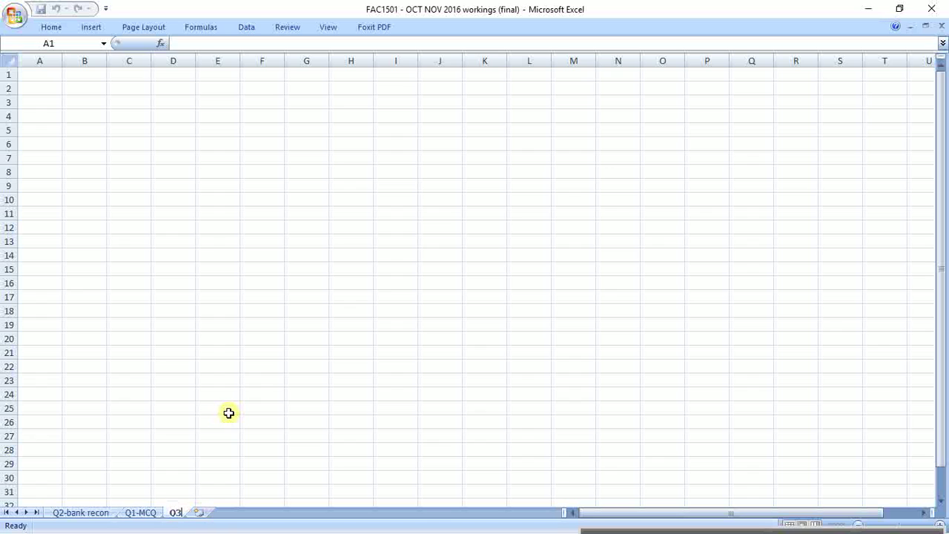
type("-Journals")
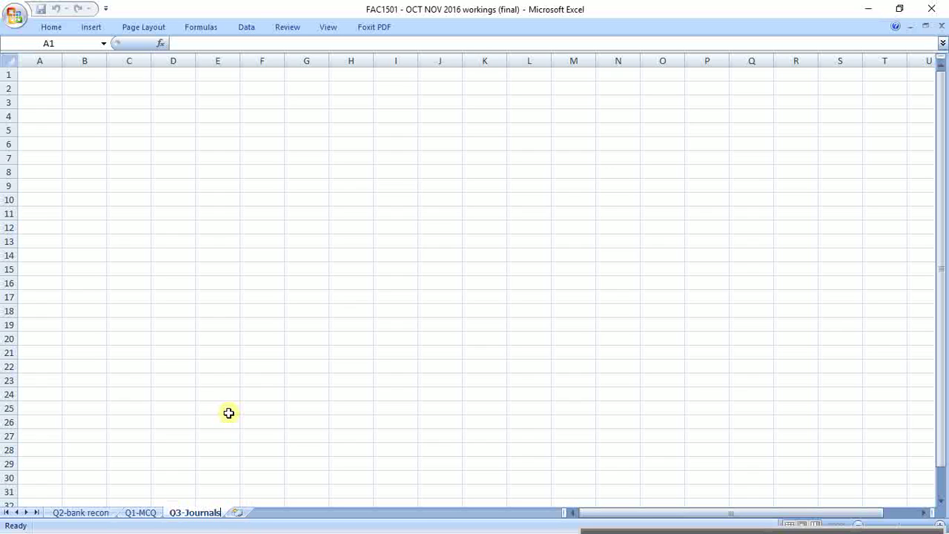
key("Return")
left_click(121, 148)
left_click(51, 77)
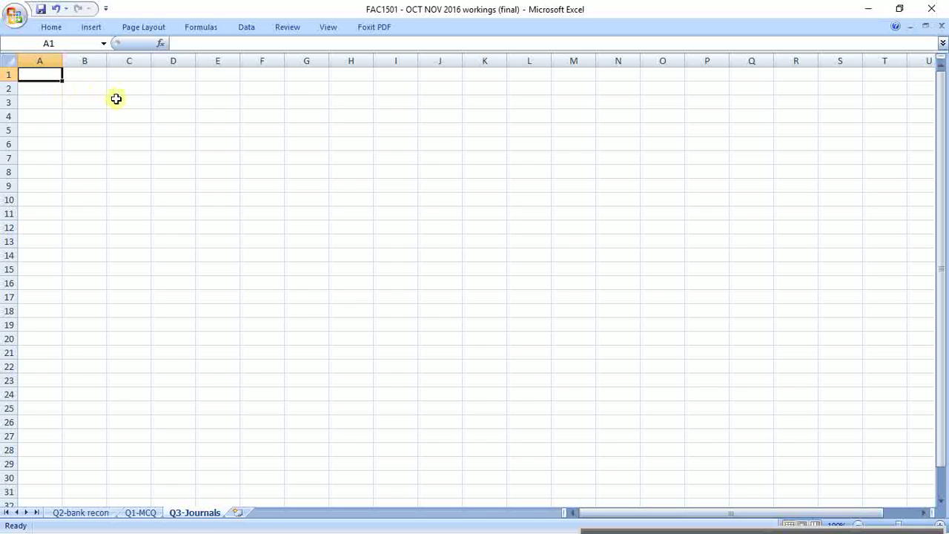
left_click(130, 131)
left_click(83, 90)
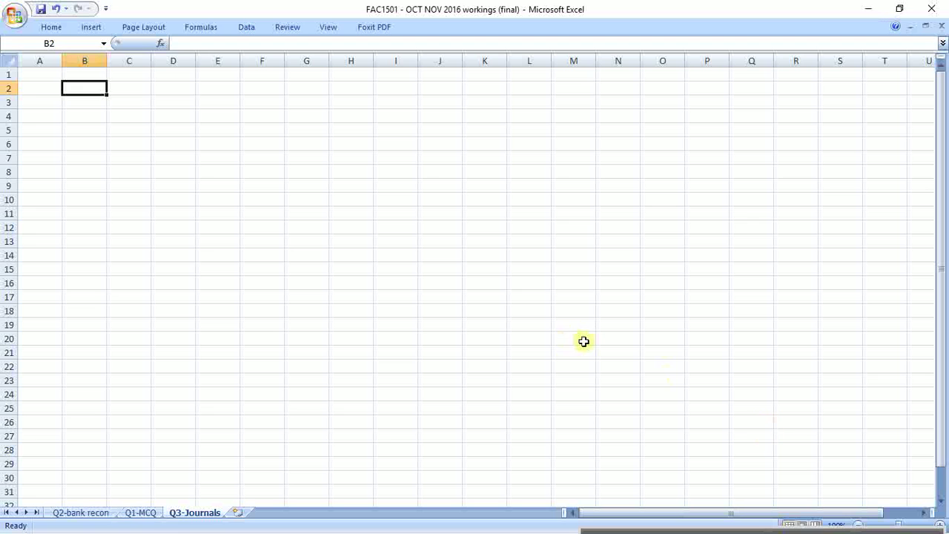
Save the workbook, switch to the Acrobat Reader exam paper and find the blank sales journal layout for Question 3
left_click(41, 9)
key("alt+Tab")
scroll(404, 385, "down", 5)
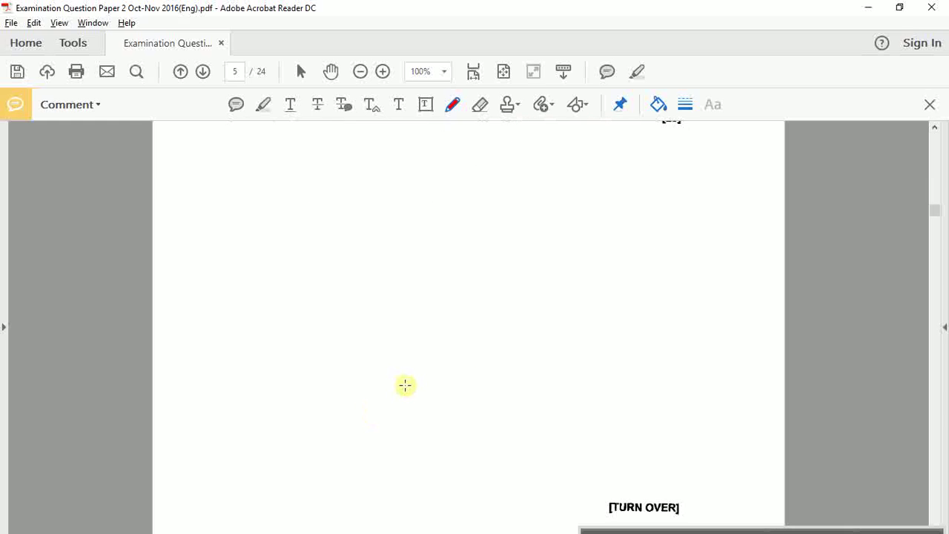
scroll(408, 387, "down", 8)
scroll(409, 388, "down", 8)
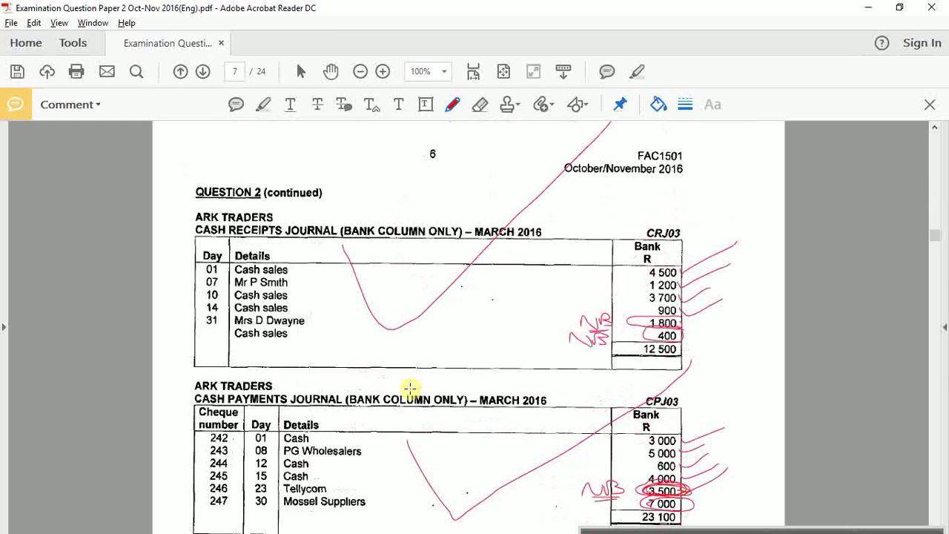
scroll(409, 389, "down", 10)
scroll(410, 389, "down", 10)
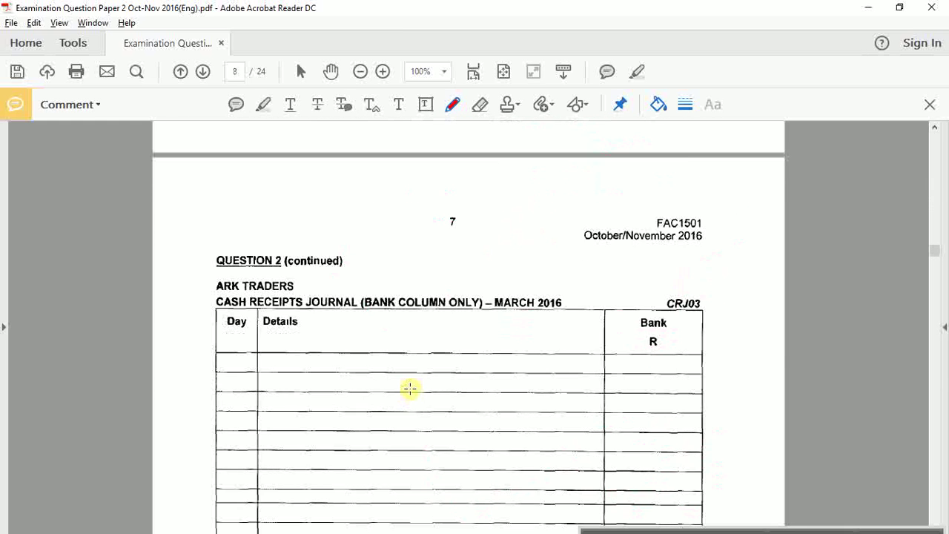
scroll(411, 388, "down", 20)
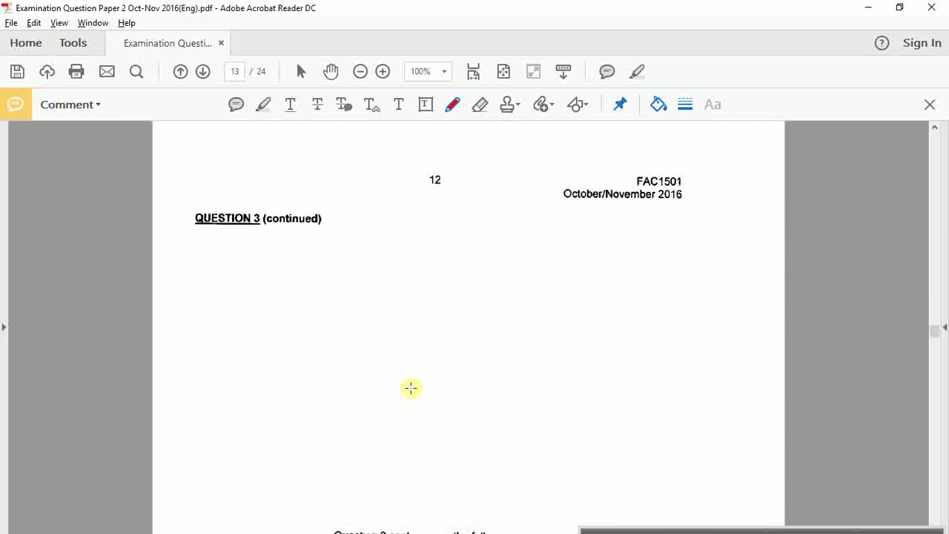
scroll(410, 387, "up", 10)
scroll(411, 388, "up", 5)
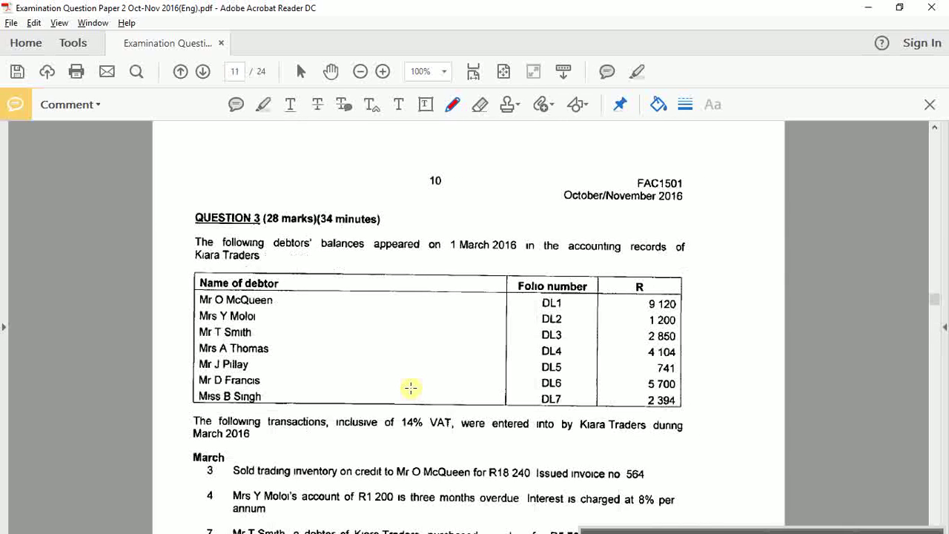
scroll(410, 388, "down", 5)
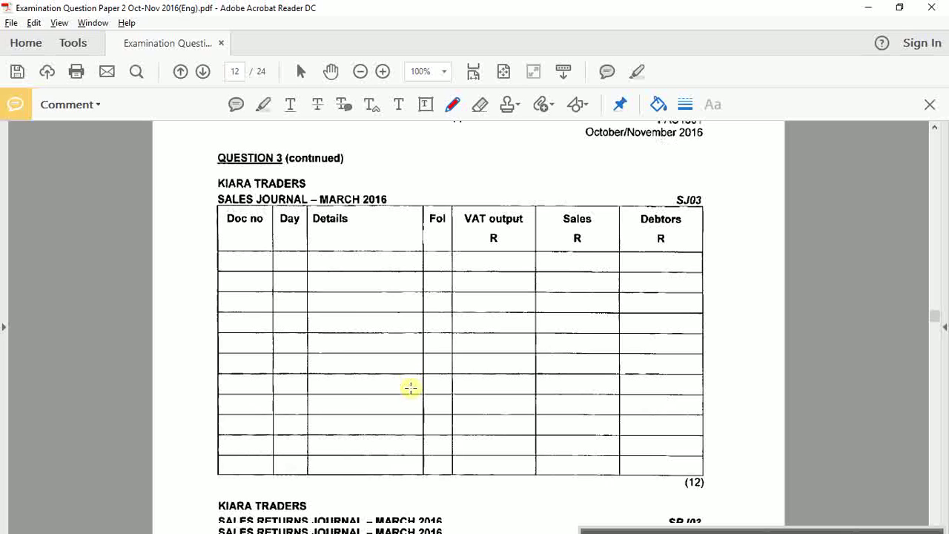
Switch back to Excel and enter the title SALES JOURNAL in cell B2 of the Q3-Journals sheet
key("alt+Tab")
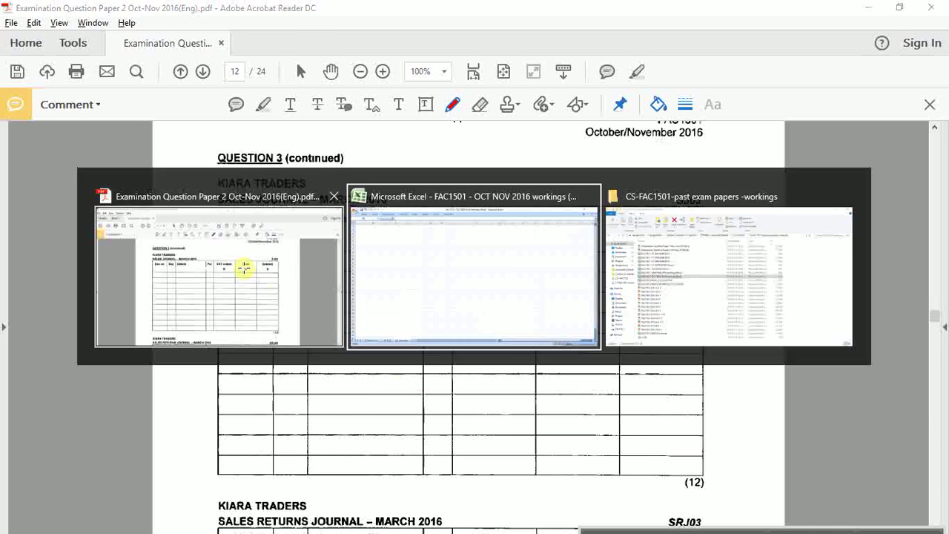
type("SALES")
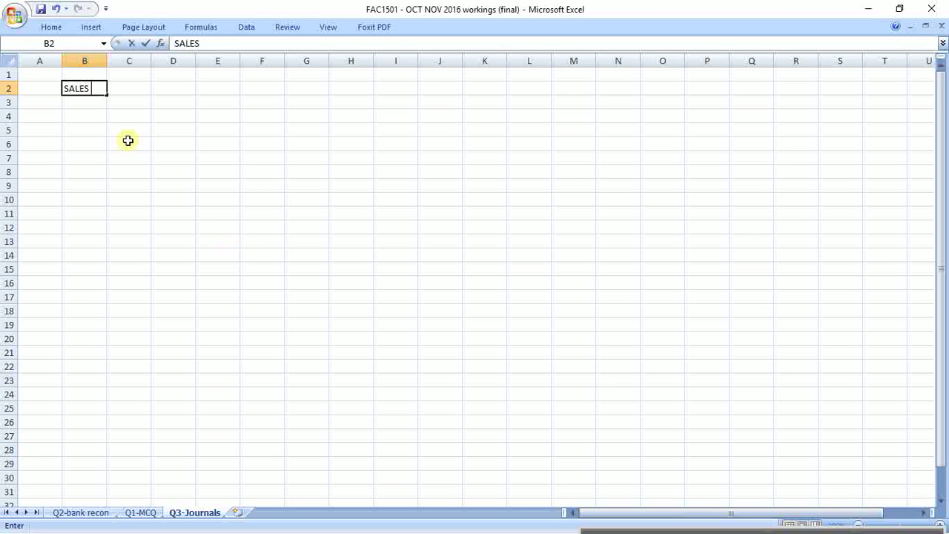
type(" JOURNAL")
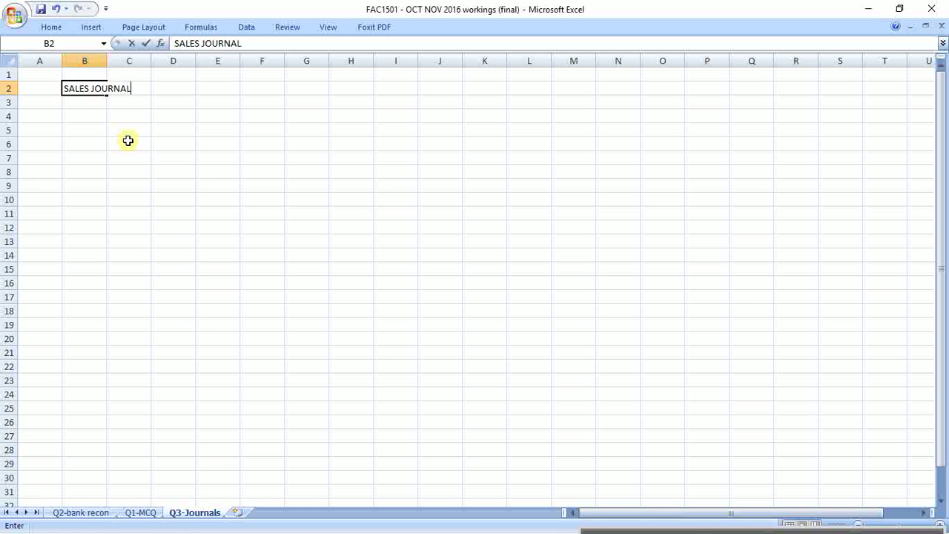
key("Return")
Following the exam paper's sales journal layout, enter the column headings doc, day and Details in cells B3 to D3
key("alt+Tab")
key("alt+Tab")
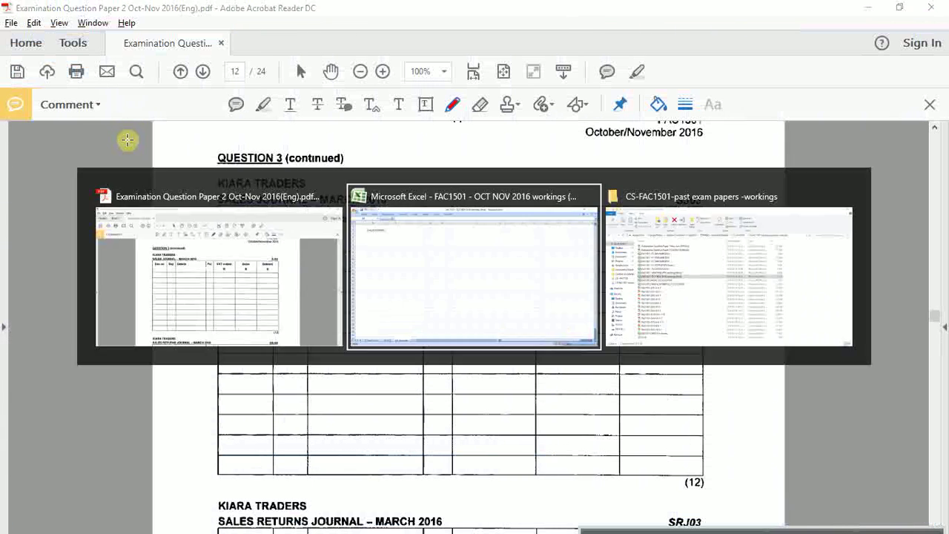
type("do")
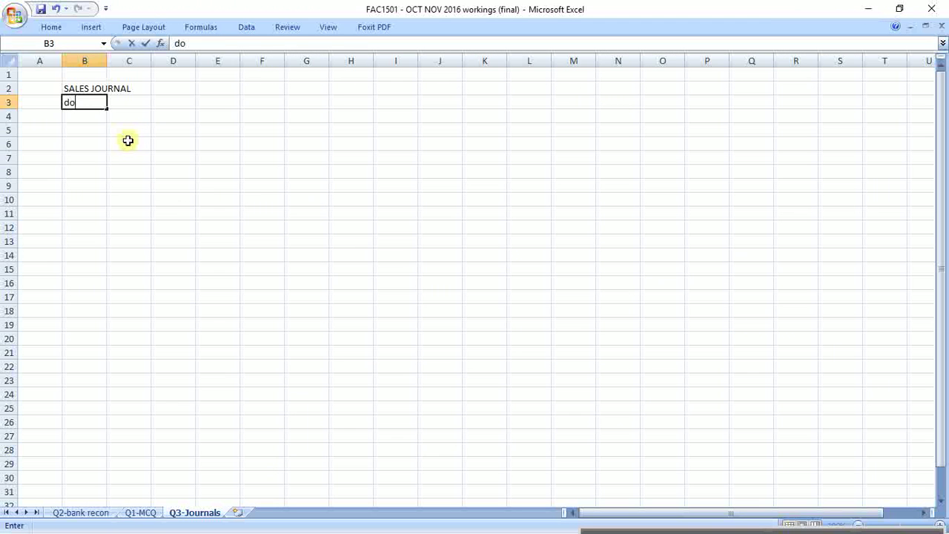
type("c")
key("Return")
key("Up")
key("alt+Tab")
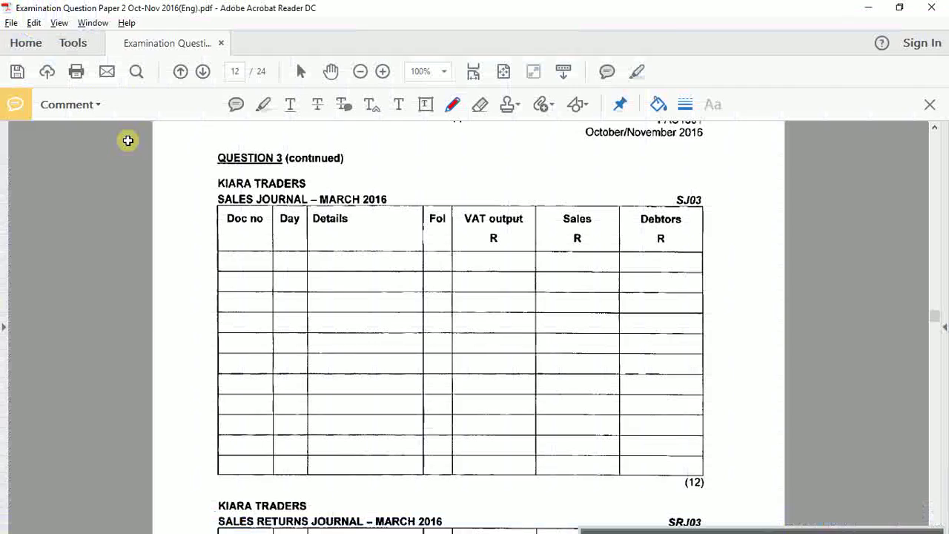
key("alt+Tab")
type("day")
key("Tab")
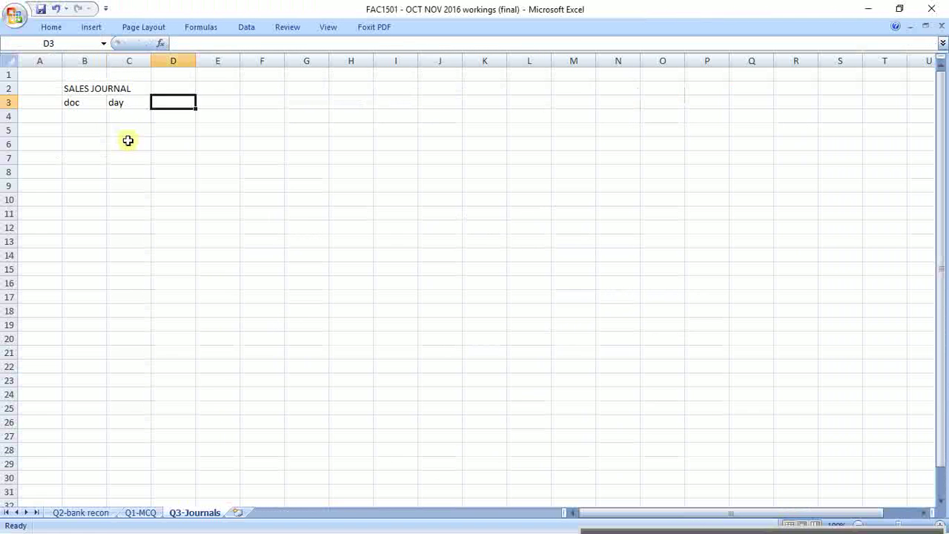
key("alt+Tab")
key("alt+Tab")
type("De")
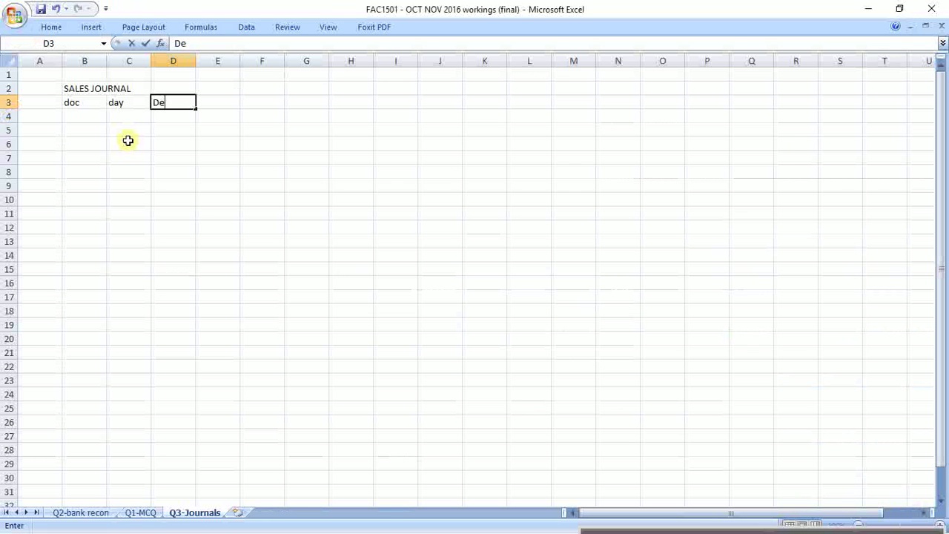
key("Tab")
Check the exam paper's VAT output column and enter the heading OUTPUT in cell E3 with VAT beneath it in E4
key("alt+Tab")
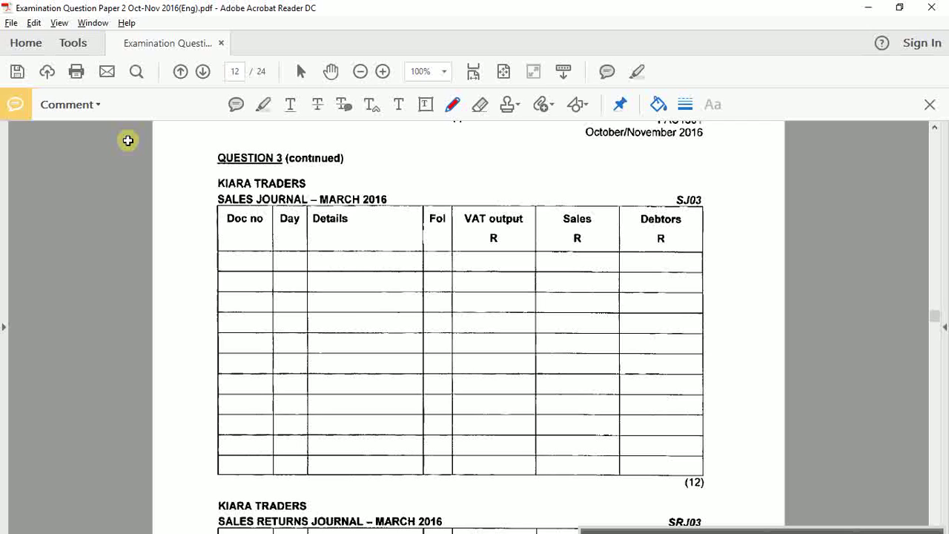
key("alt+Tab")
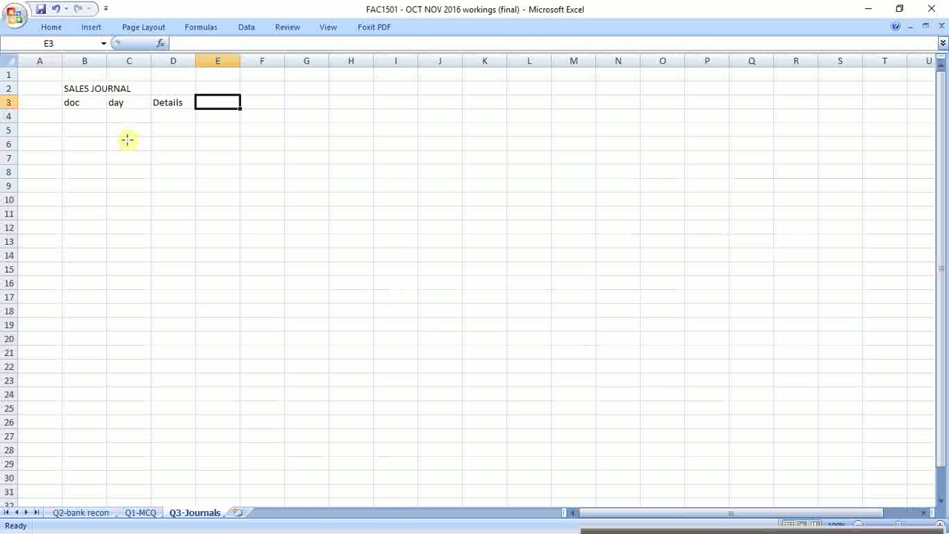
type("OUTPUT")
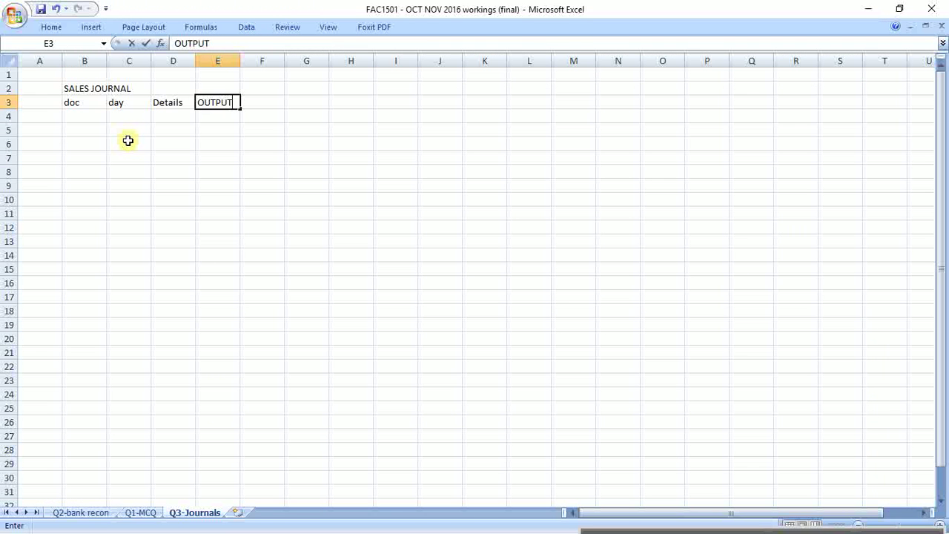
key("Return")
type("VAT")
key("Return")
Check the remaining sales journal columns in the exam paper and enter the headings SALES in F3 and DEBTORS in G3
key("alt+Tab")
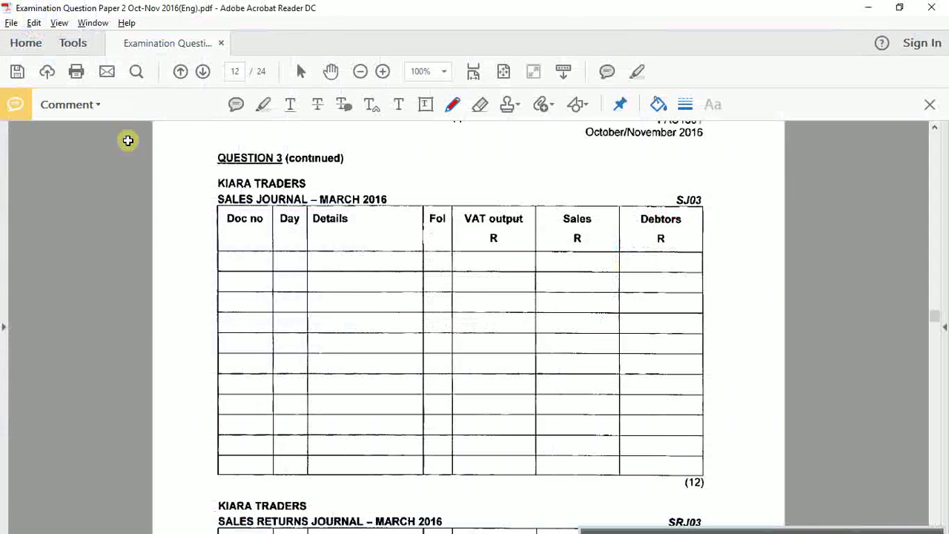
key("alt+Tab")
key("Up")
key("Up")
type("SALES")
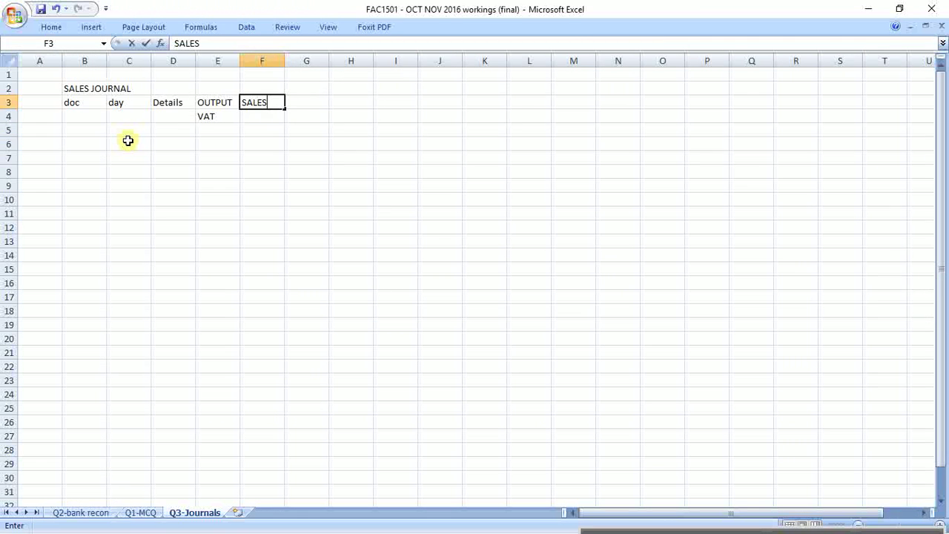
key("Tab")
type("DEBTOR")
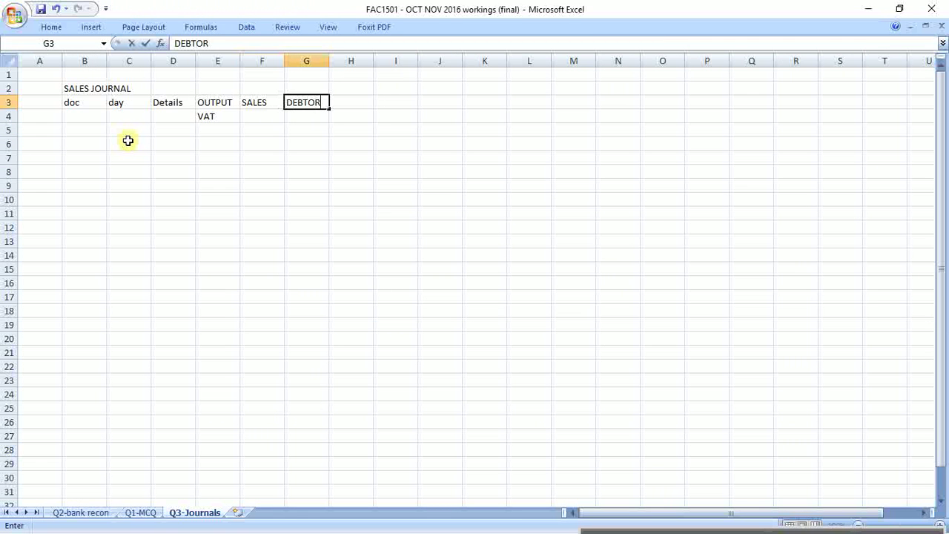
type("S")
key("Return")
View the sales returns journal layout in the exam paper, and copy the Excel heading block B2:G4 to cell B21
key("alt+Tab")
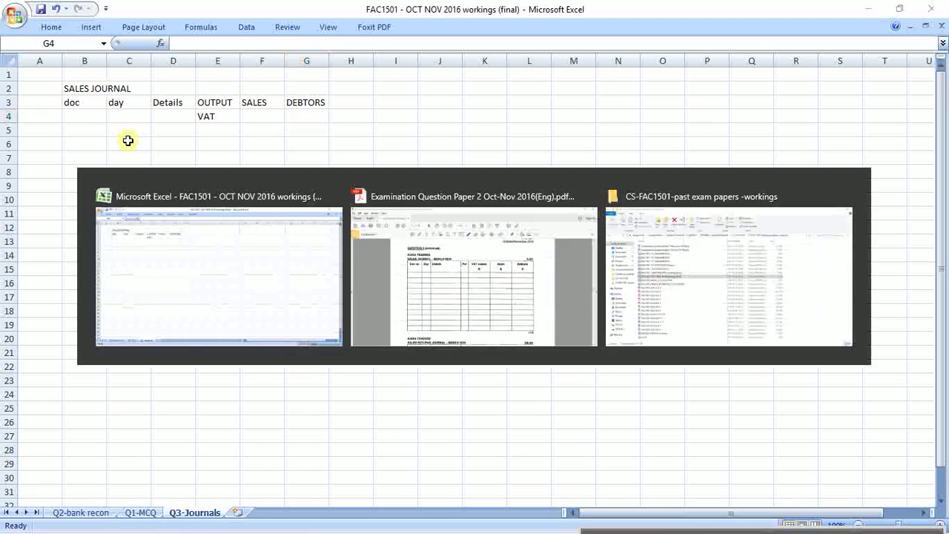
scroll(355, 247, "down", 8)
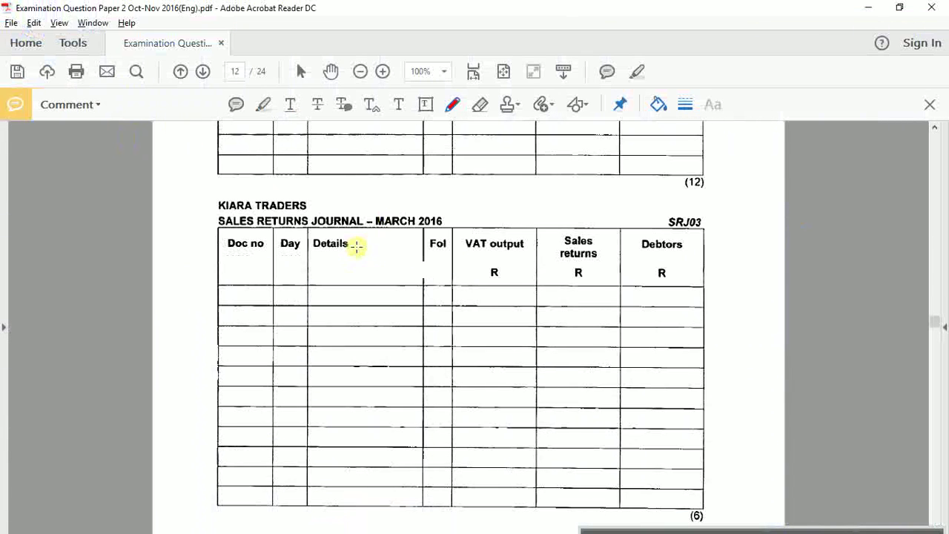
scroll(355, 247, "up", 2)
key("alt+Tab")
left_click(87, 90)
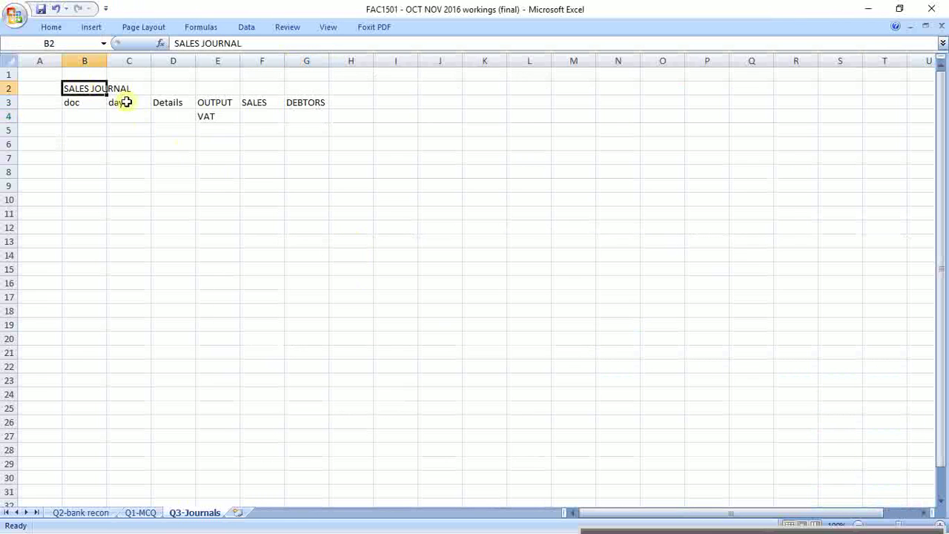
left_click_drag(83, 90, 309, 117)
key("ctrl+c")
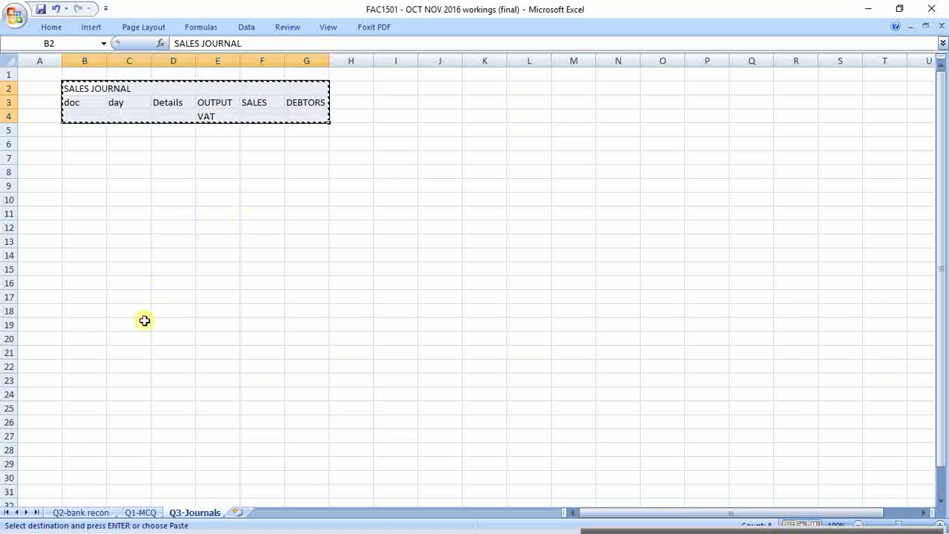
left_click(93, 365)
left_click(92, 352)
key("ctrl+v")
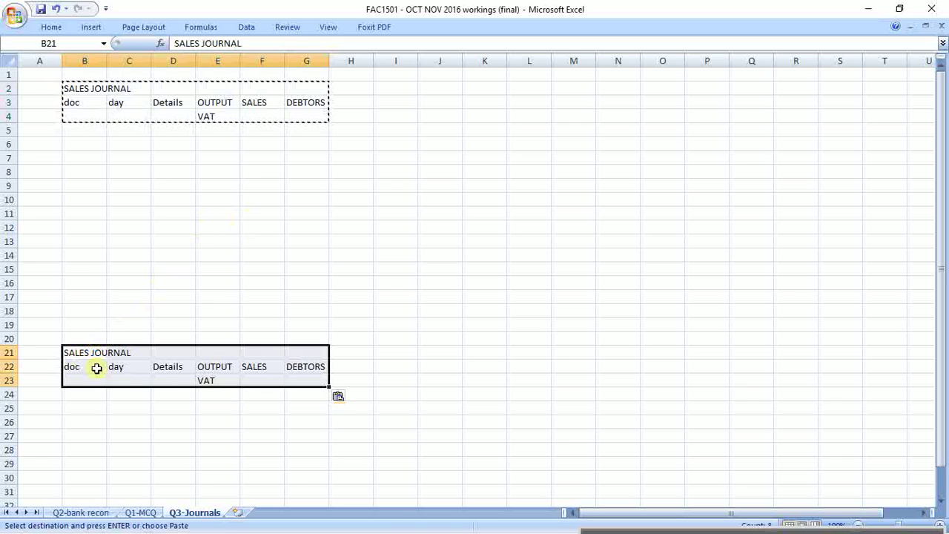
Enter RETURNS in cell F23, below the SALES heading of the copied journal block
left_click(256, 378)
type("RE")
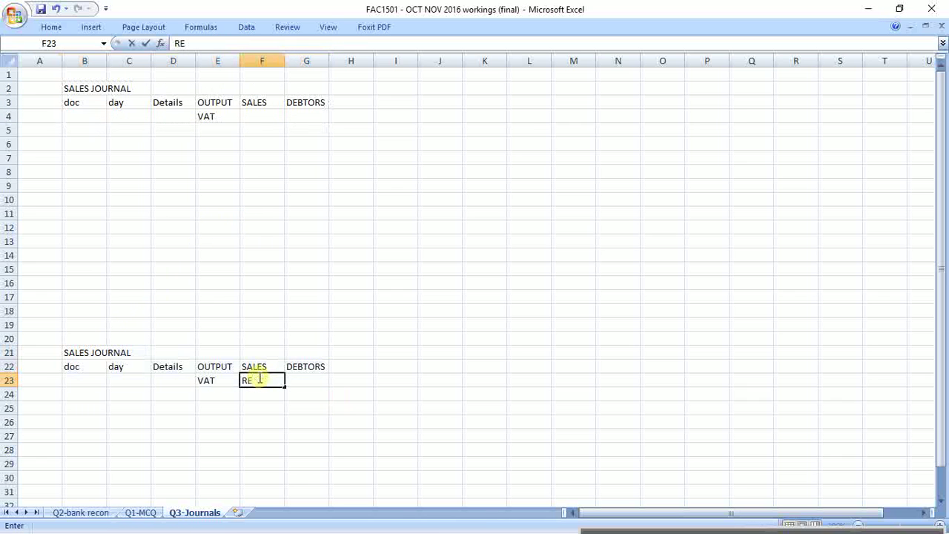
type("TURNS'")
key("BackSpace")
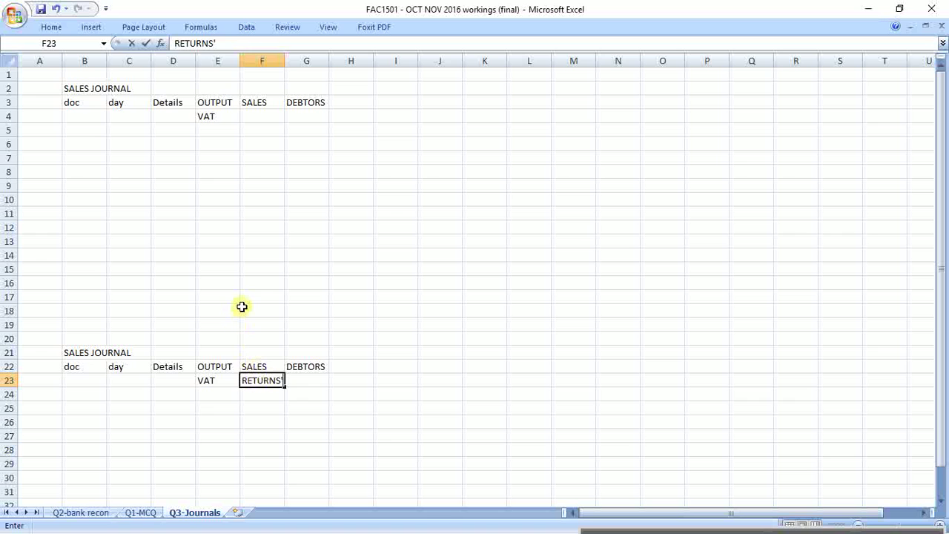
key("Return")
Apply all borders to the sales journal range B2:G18
left_click_drag(86, 90, 310, 310)
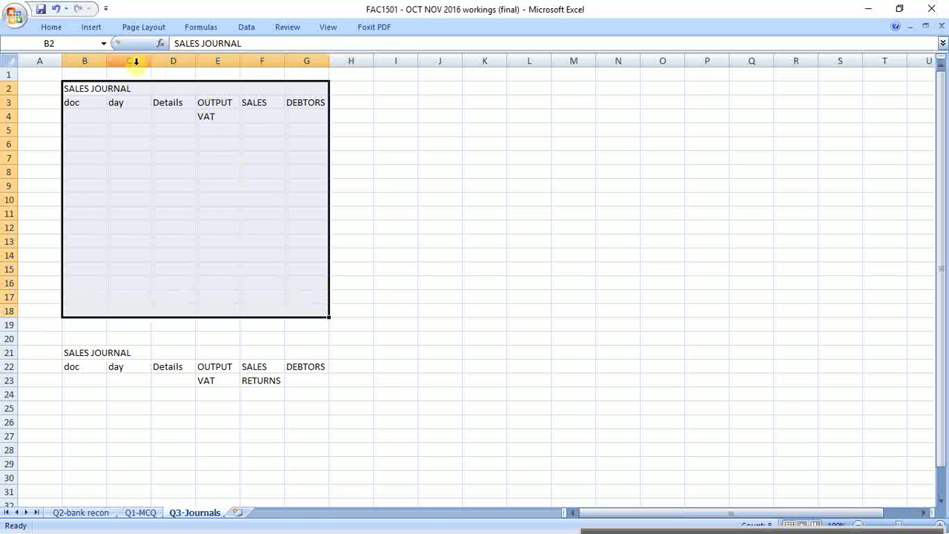
left_click(52, 27)
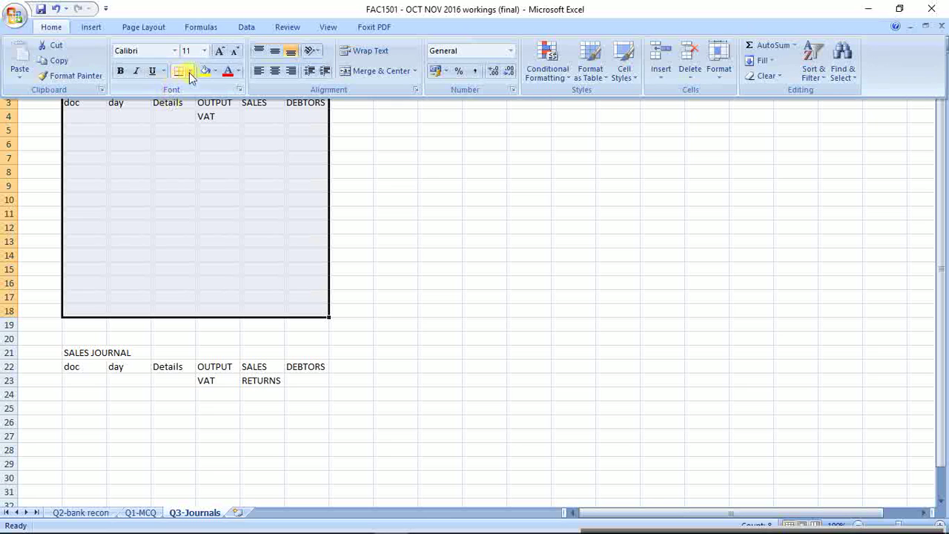
left_click(189, 70)
left_click(214, 182)
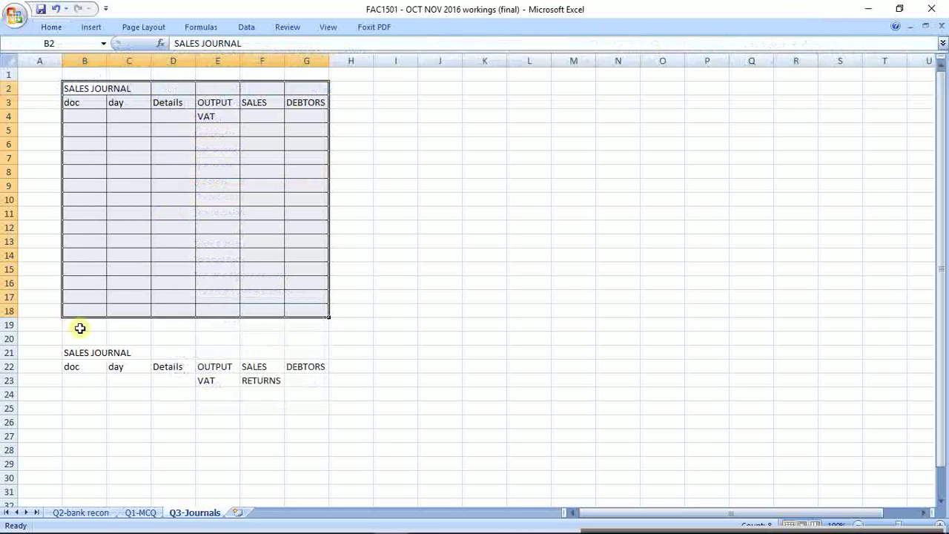
Apply all borders to the second journal's range B21:G40
left_click_drag(82, 353, 312, 445)
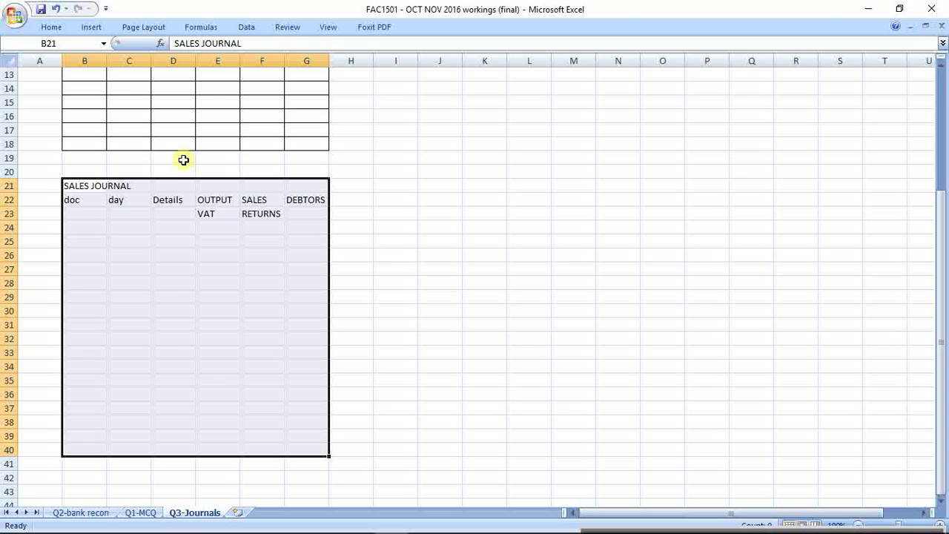
left_click(58, 28)
left_click(182, 72)
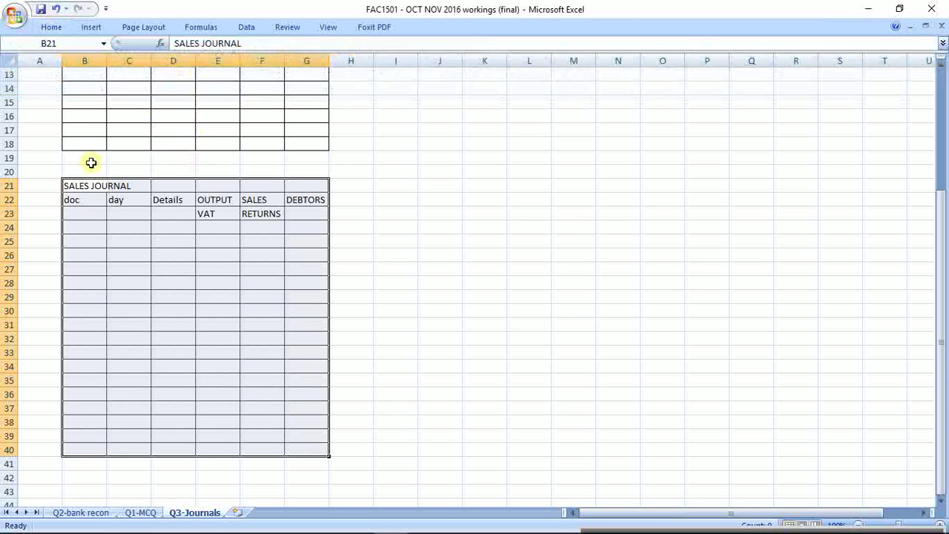
Make the journal titles in cells B21 and B2 bold and underlined
left_click(79, 156)
left_click(88, 186)
key("ctrl+b")
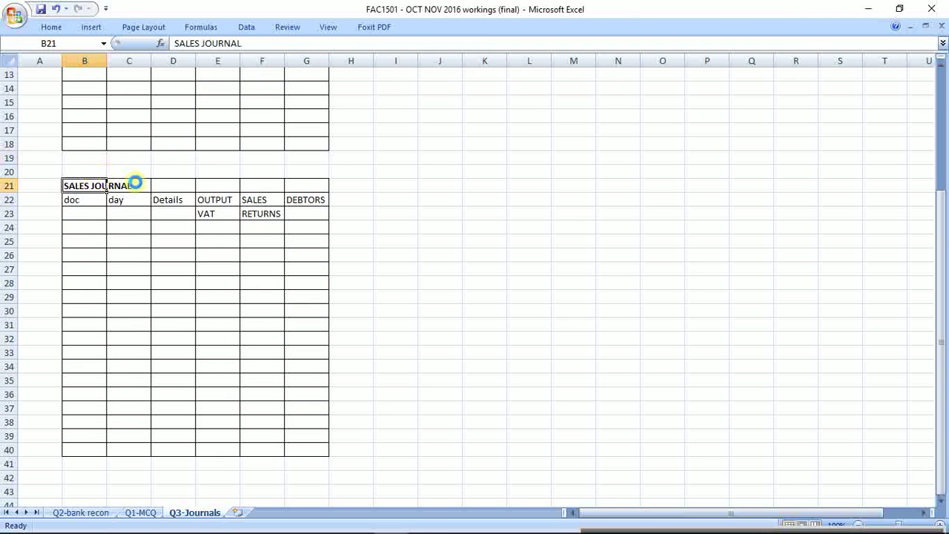
scroll(163, 216, "up", 4)
left_click(94, 90)
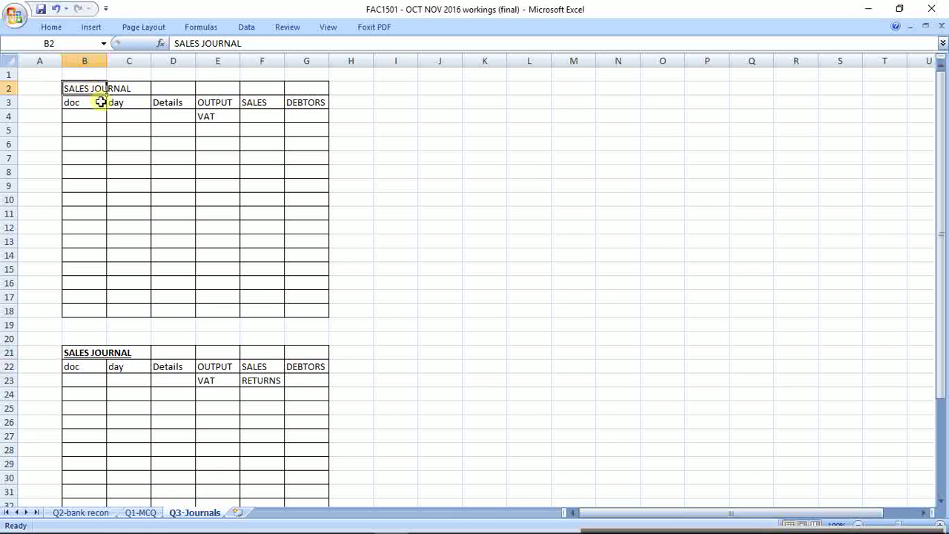
key("ctrl+b")
key("ctrl+u")
left_click(110, 160)
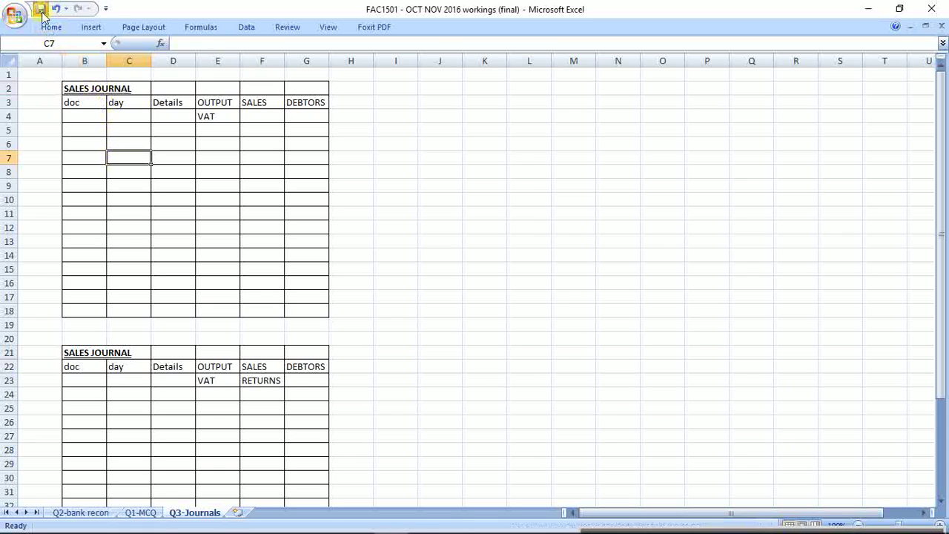
Change the title in cell B21 to SALES RETURNS JOURNAL
left_click(102, 353)
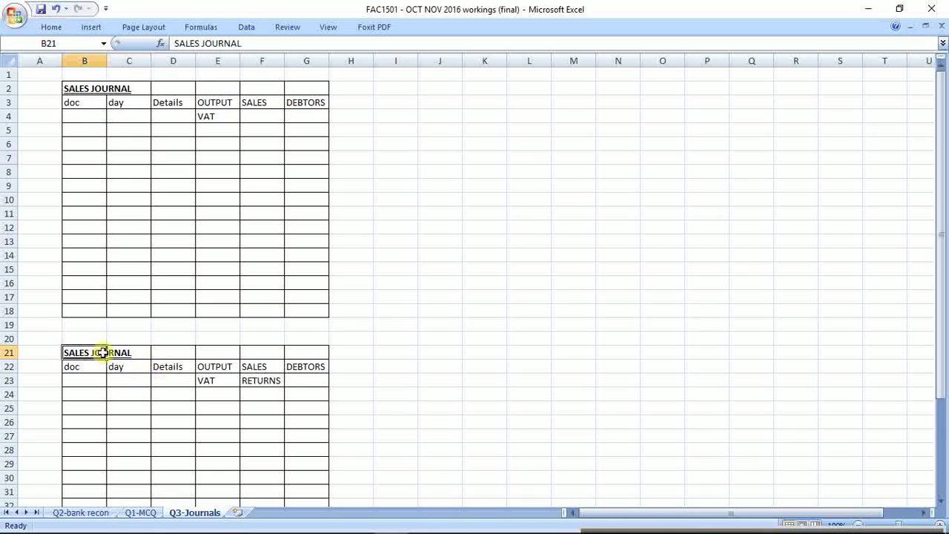
left_click(202, 43)
type("RETURNS")
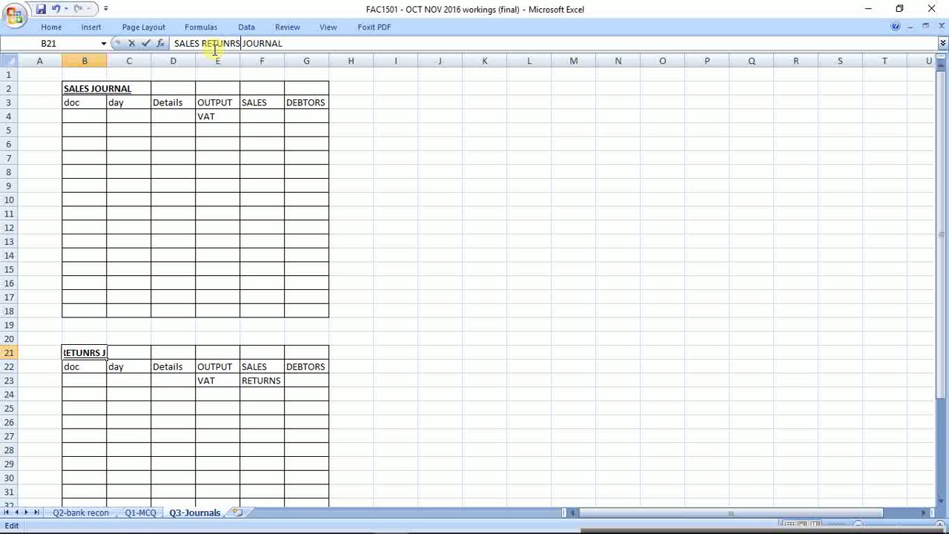
key("BackSpace")
key("BackSpace")
key("BackSpace")
key("BackSpace")
type("RNS'")
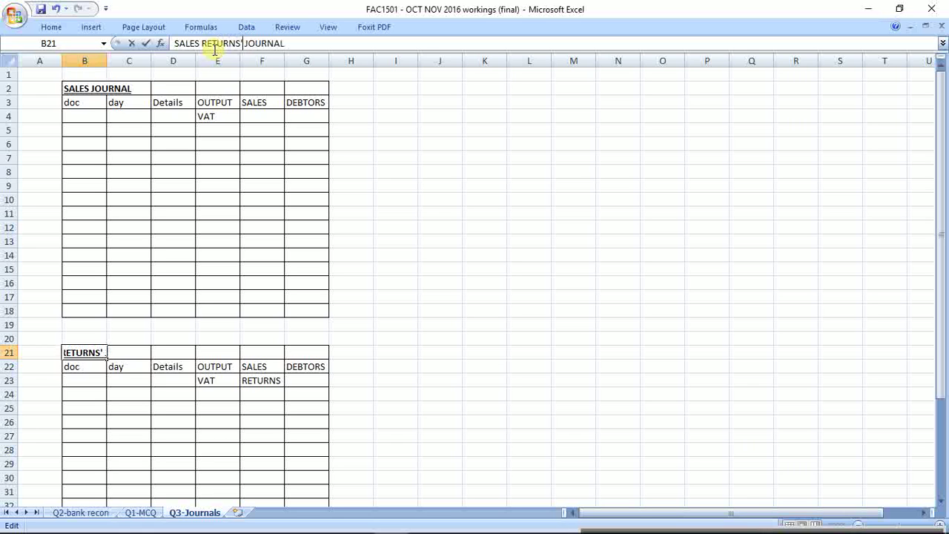
key("Return")
Check the exam paper in Acrobat Reader for the layouts of the sales returns and general journals, and return to the Excel workbook
key("alt+Tab")
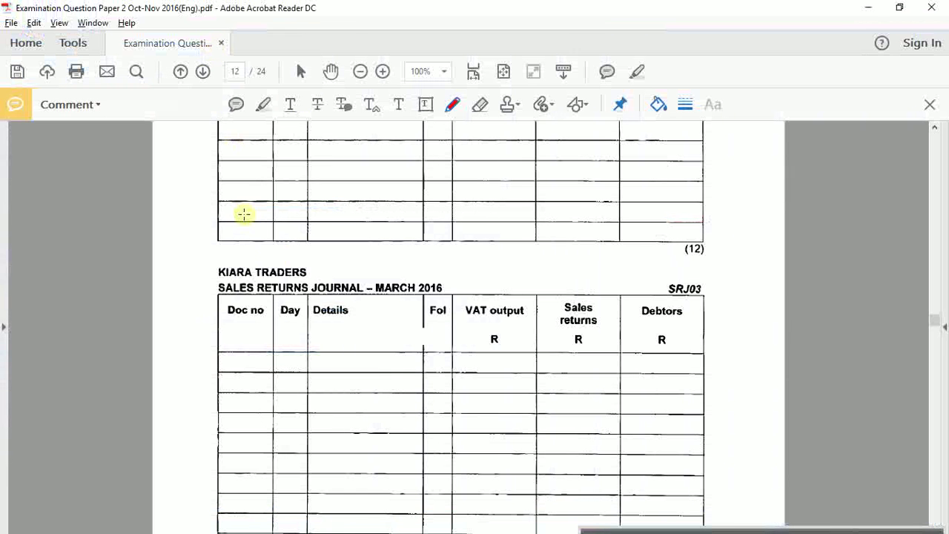
scroll(335, 327, "down", 3)
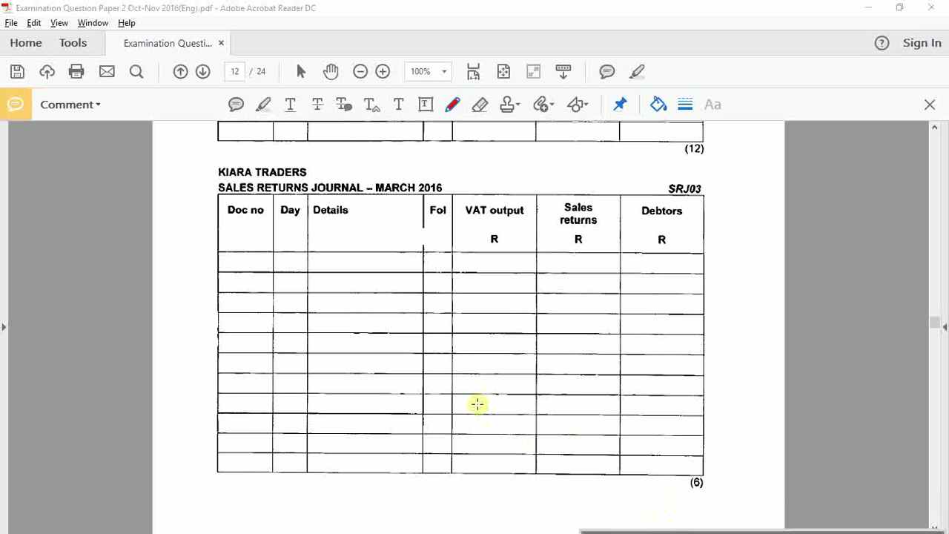
scroll(481, 403, "down", 12)
scroll(481, 403, "down", 20)
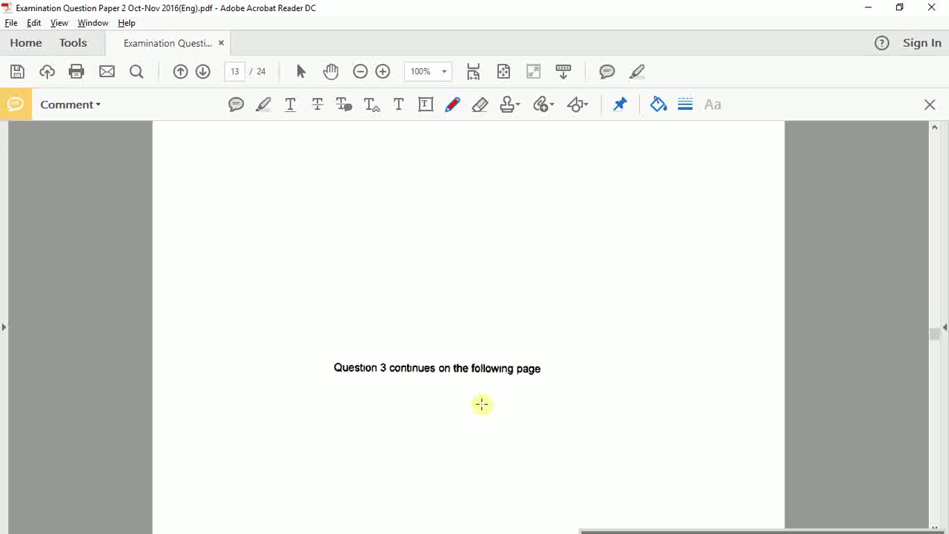
scroll(481, 403, "down", 4)
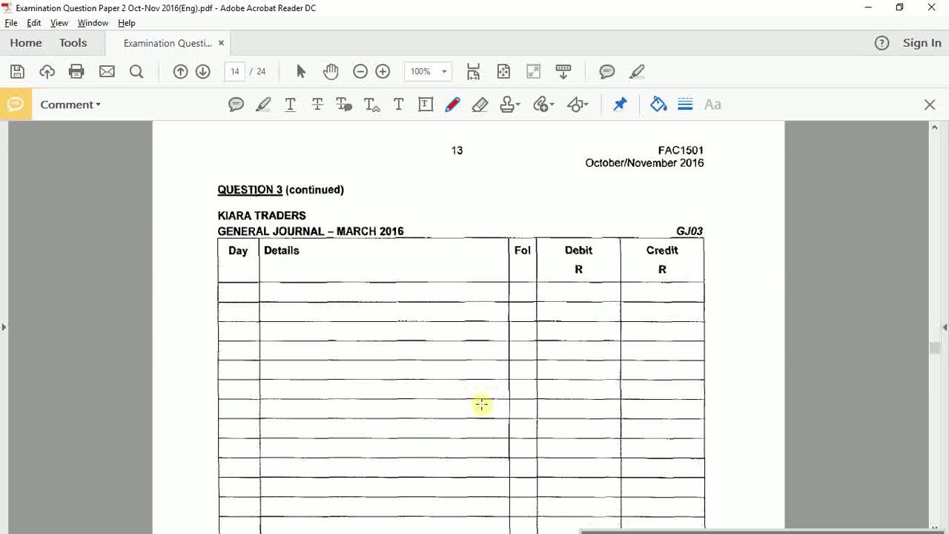
key("alt+Tab")
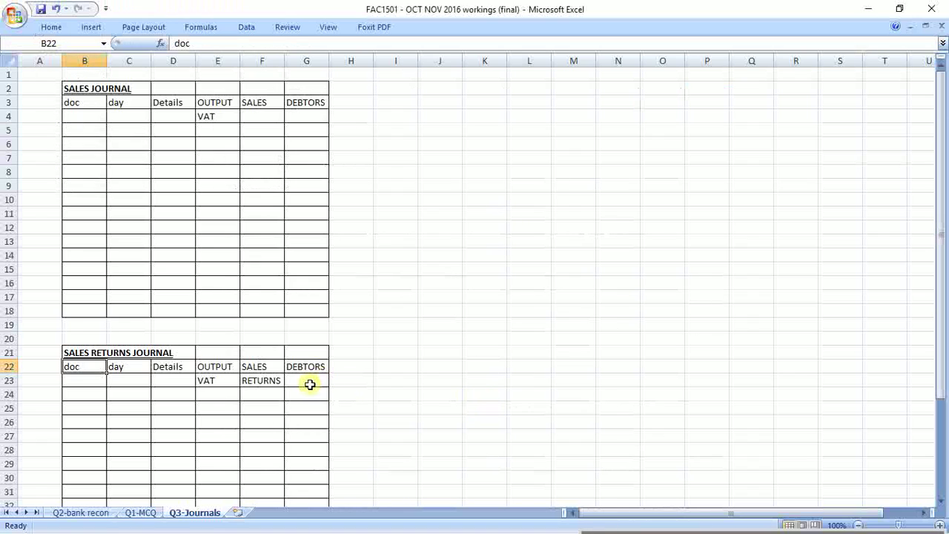
scroll(377, 334, "down", 5)
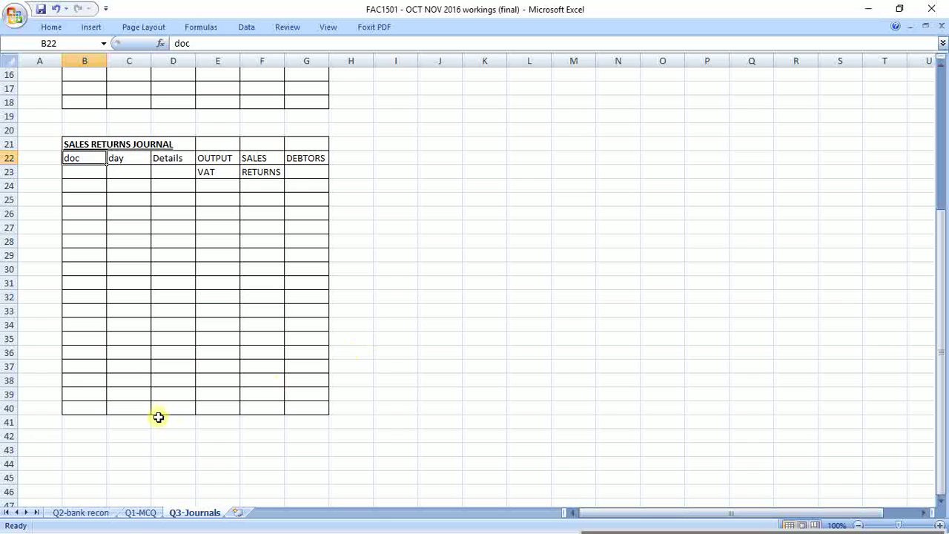
left_click(84, 463)
left_click(77, 146)
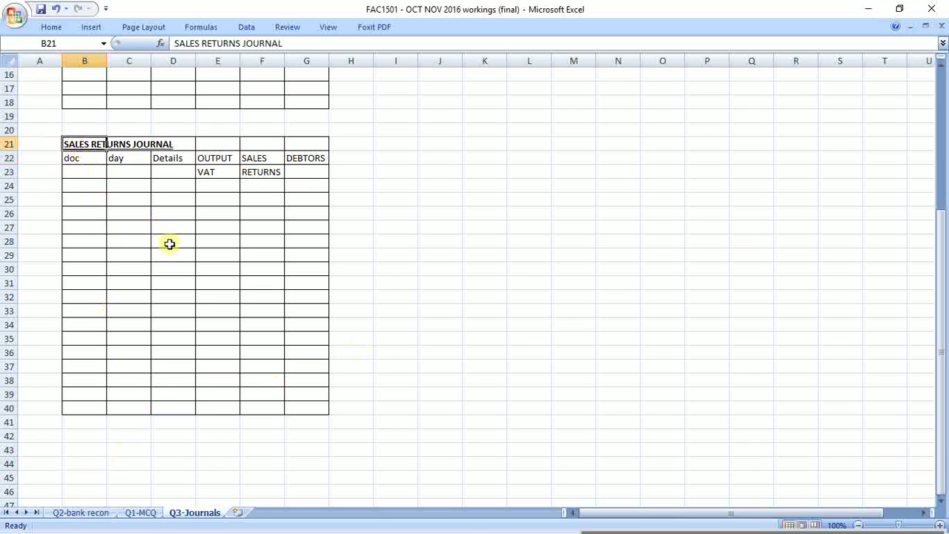
key("ctrl+c")
left_click(81, 448)
key("ctrl+v")
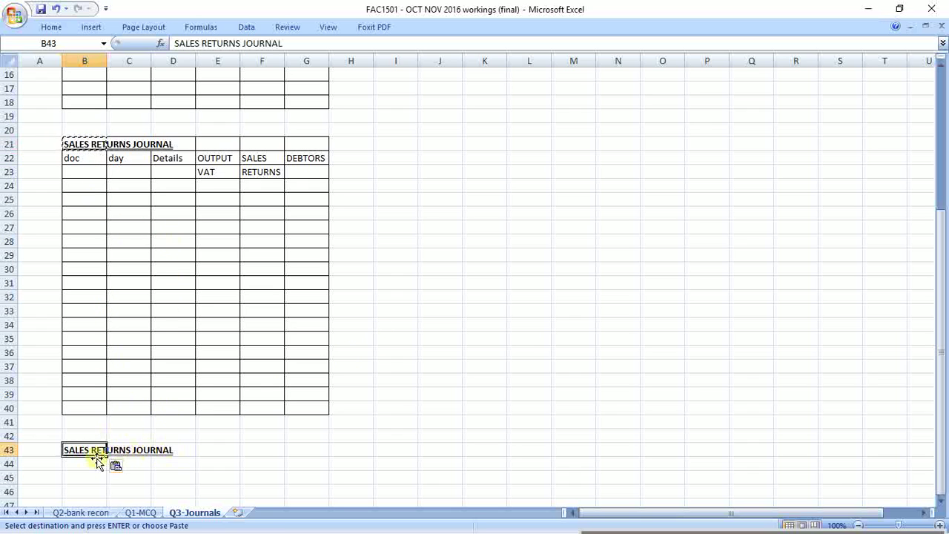
key("ctrl+z")
scroll(356, 356, "up", 5)
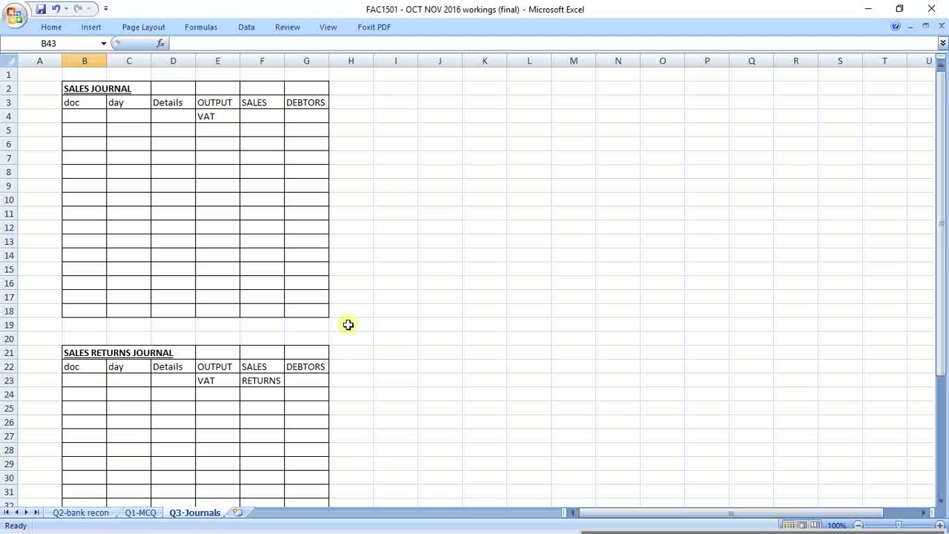
Widen column C and copy the sales returns journal block B21:G40 to cell J2, beside the sales journal
left_click_drag(151, 61, 234, 62)
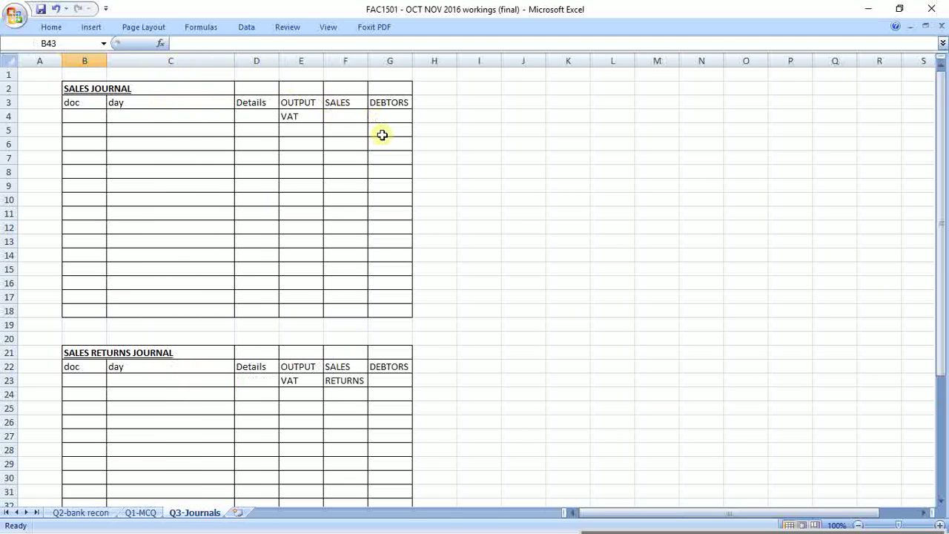
scroll(97, 356, "down", 2)
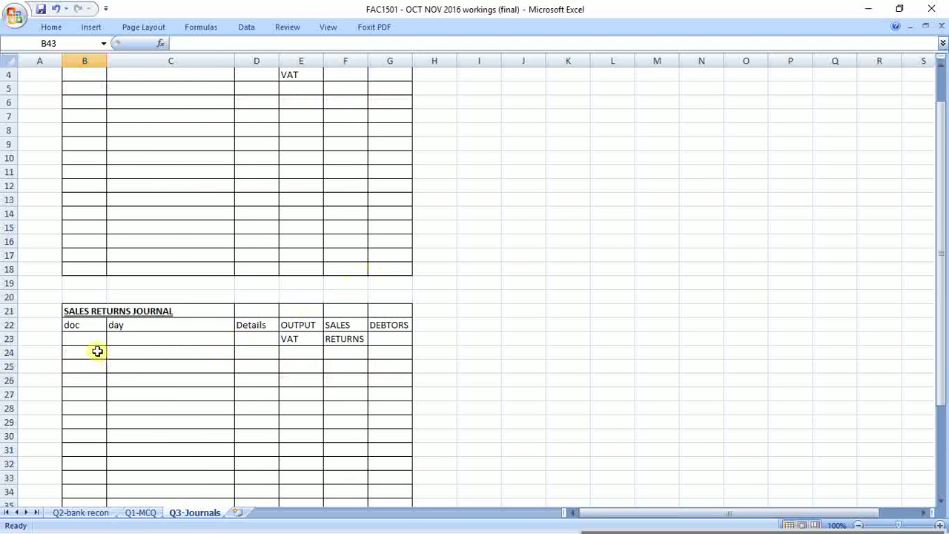
left_click_drag(82, 271, 394, 464)
key("ctrl+c")
scroll(511, 338, "up", 4)
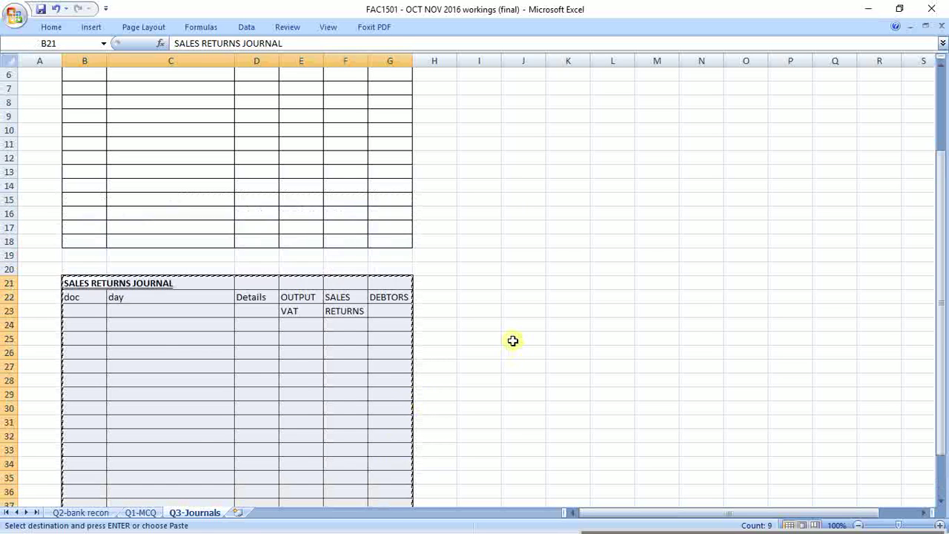
left_click(521, 90)
key("ctrl+v")
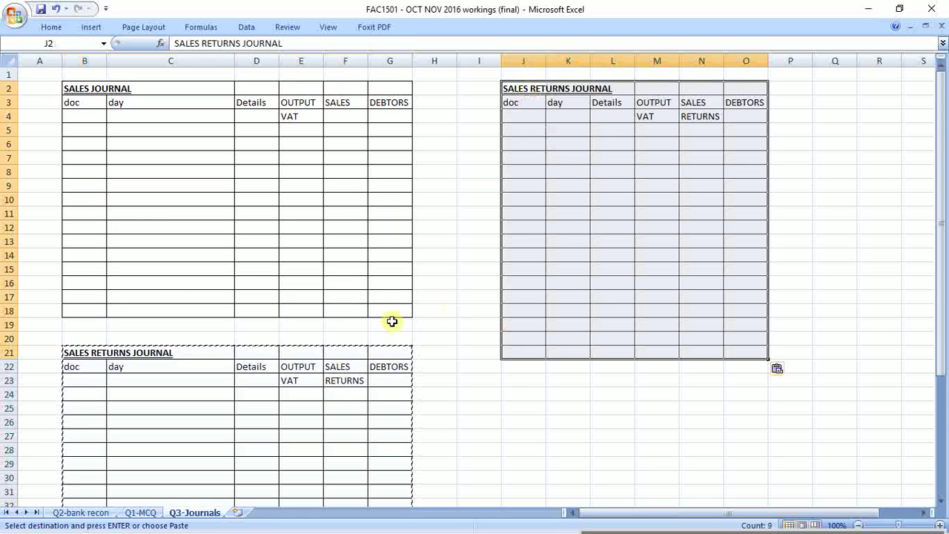
Delete rows 20 to 56 with the original sales returns journal and widen column K of the copied one
left_click(482, 365)
left_click_drag(18, 338, 126, 525)
right_click(8, 255)
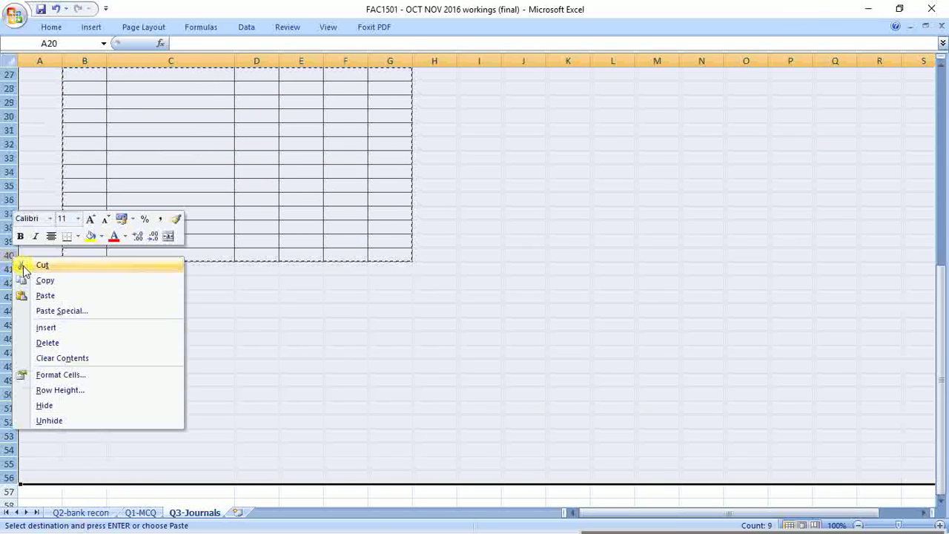
left_click(78, 342)
scroll(257, 375, "up", 2)
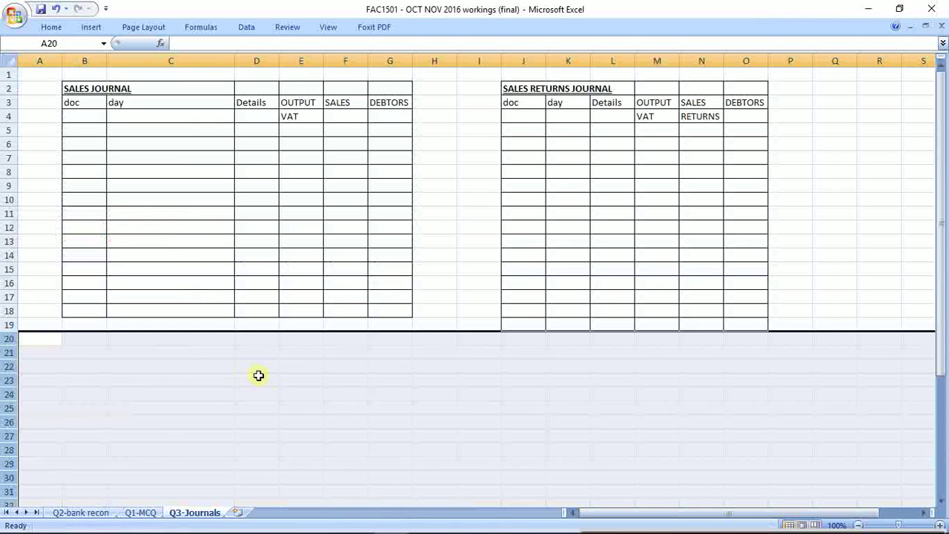
left_click(345, 311)
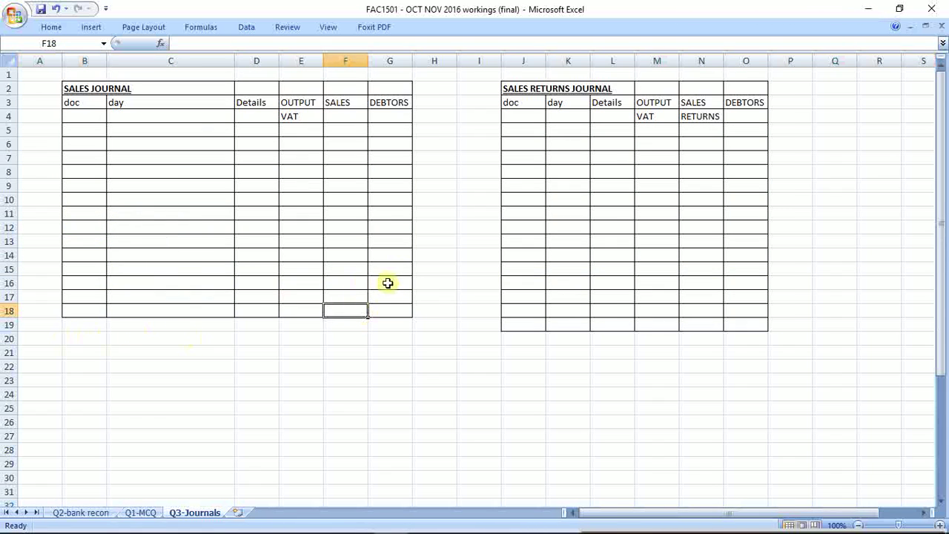
left_click_drag(591, 62, 655, 66)
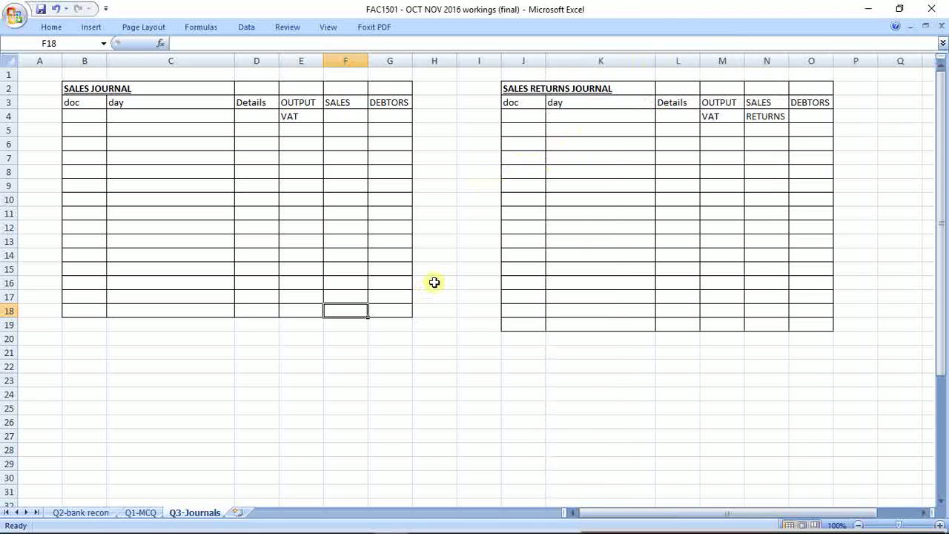
Enter the title GENERAL JOURNAL in cell B23, below the sales journal
left_click(256, 381)
left_click(116, 382)
left_click(94, 381)
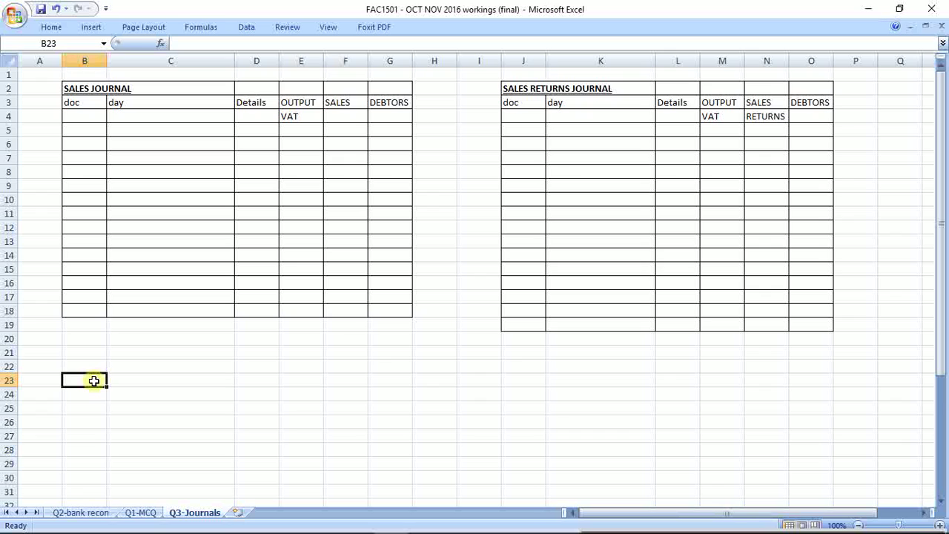
type("GENERAL")
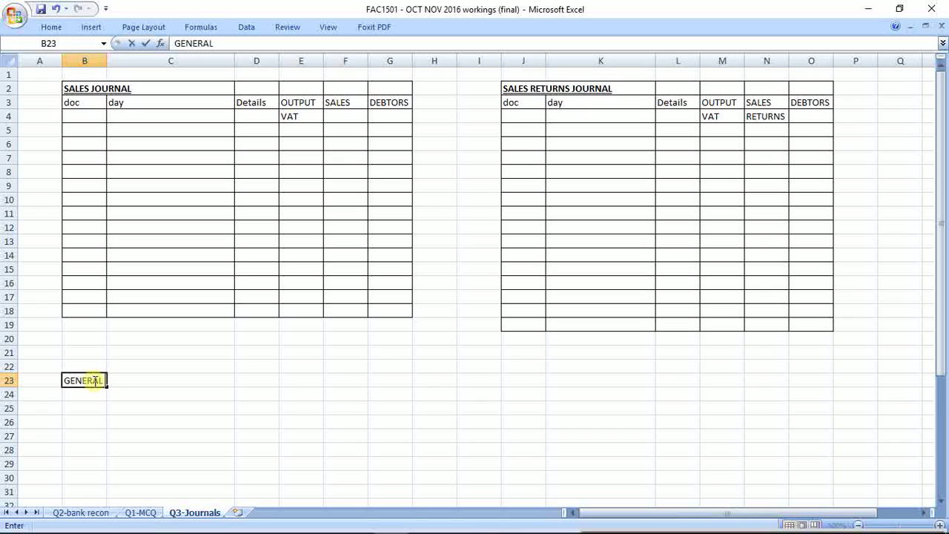
type(" JOURNAL")
key("Return")
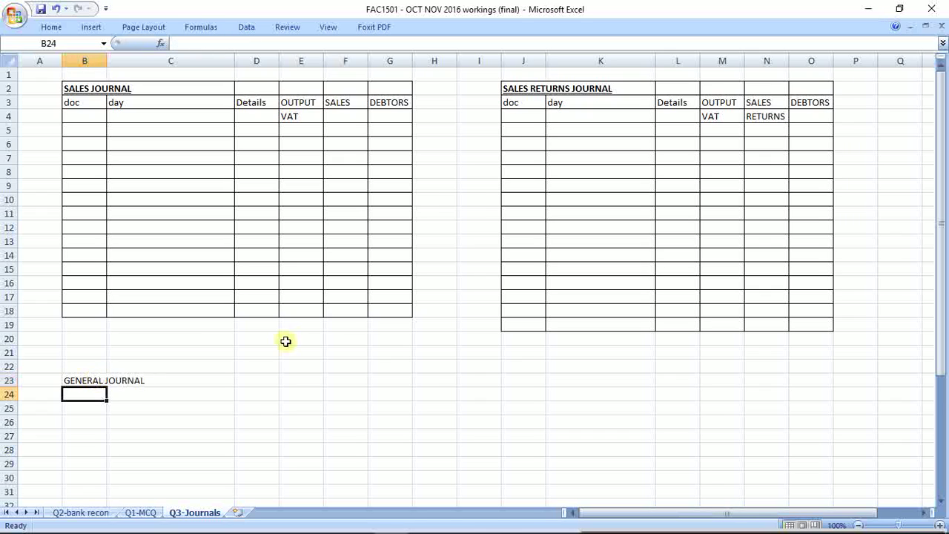
Enter the general journal column headings DR in cell D23 and CR in cell E23
left_click(261, 380)
type("DR")
key("Return")
key("Up")
key("Right")
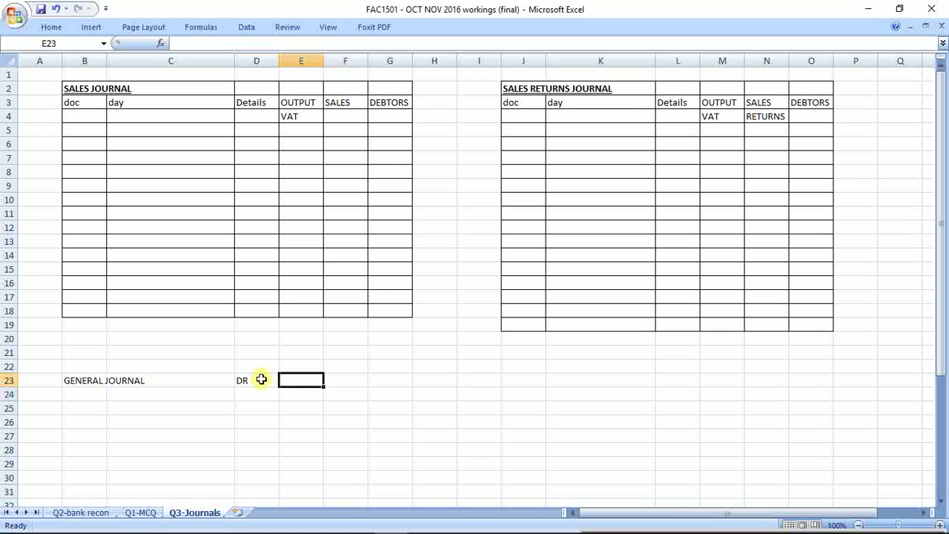
type("CR")
key("Return")
Make the general journal title in cell B23 bold and underlined
left_click(99, 379)
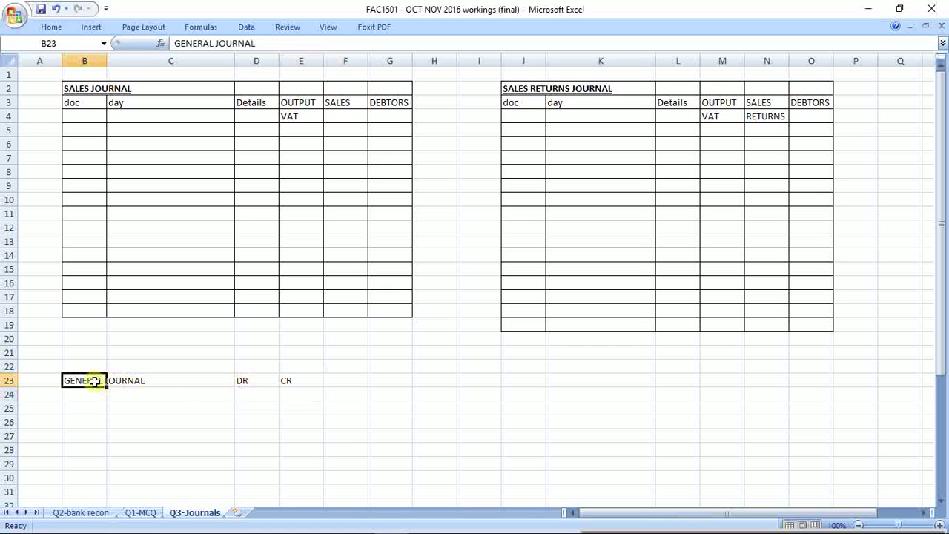
key("ctrl+b")
key("ctrl+u")
left_click(106, 403)
left_click(106, 381)
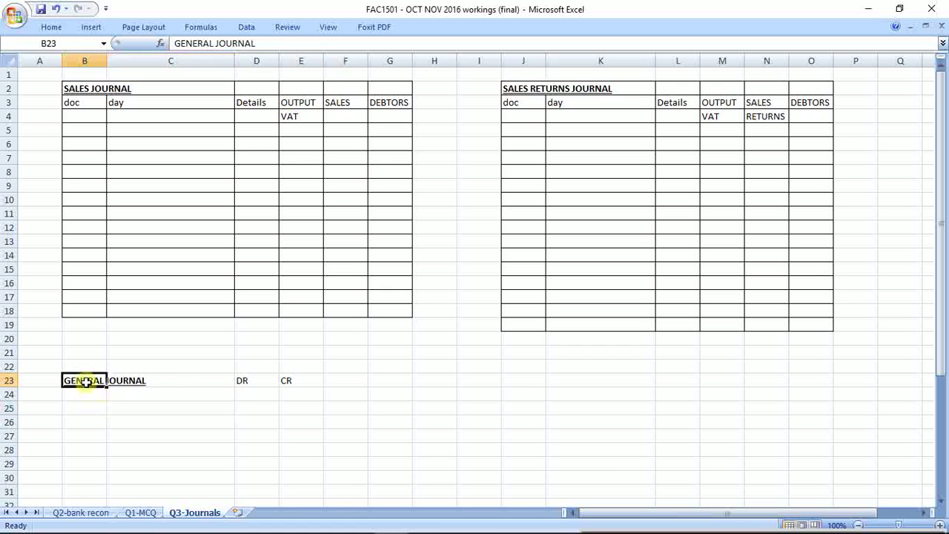
Apply all borders to the general journal range B23:E53 and save the workbook
left_click_drag(106, 381, 307, 461)
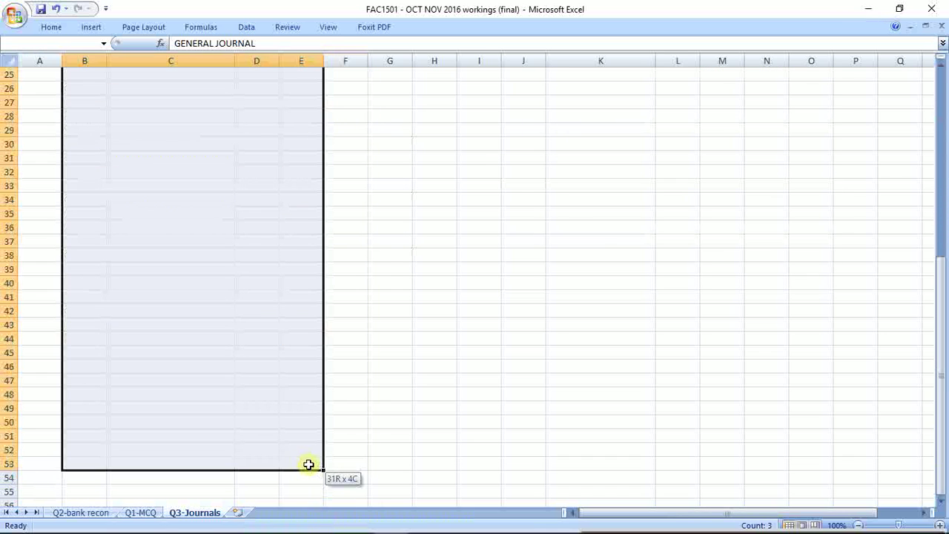
left_click(61, 30)
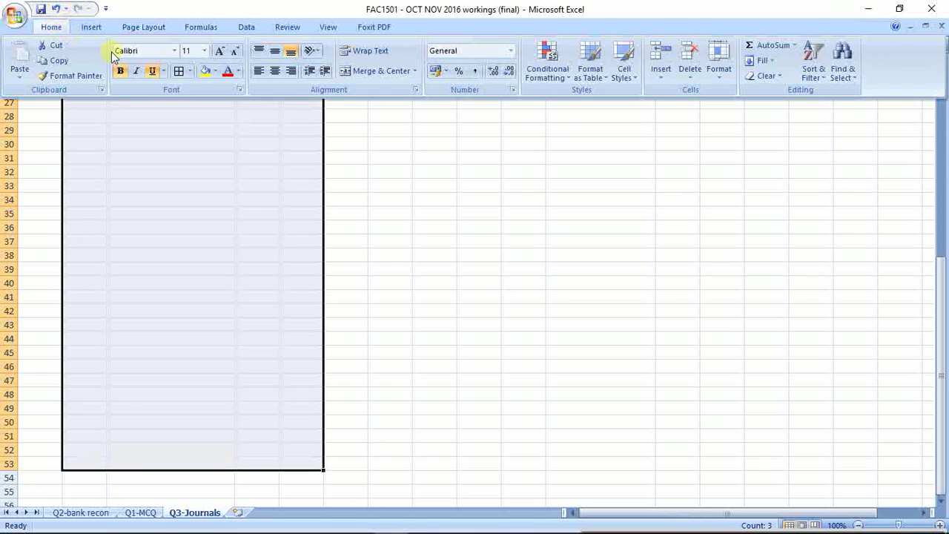
left_click(180, 70)
scroll(220, 142, "up", 6)
left_click(237, 269)
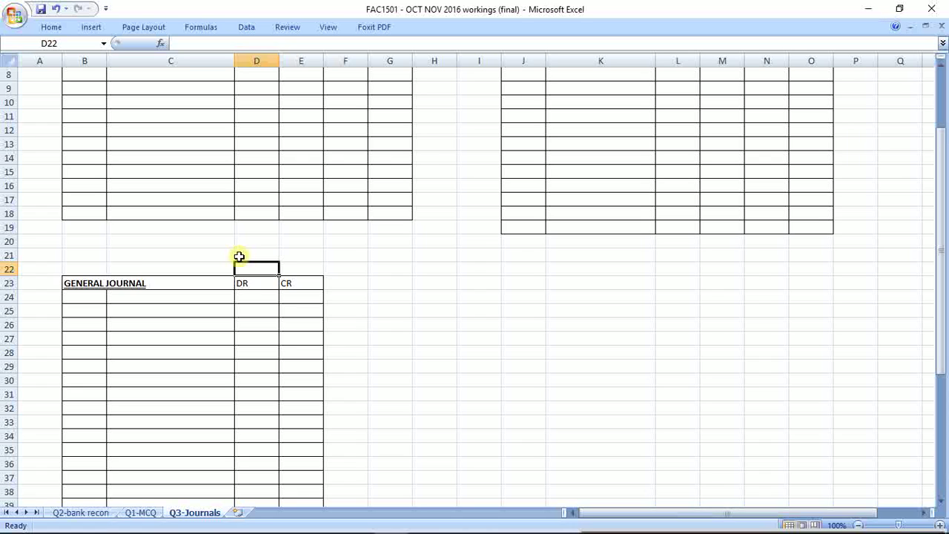
left_click(123, 268)
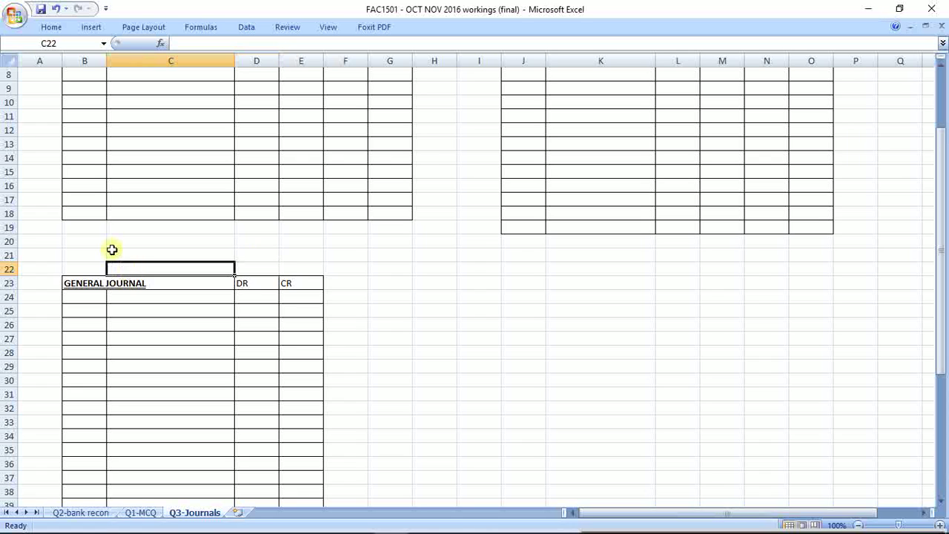
left_click(42, 10)
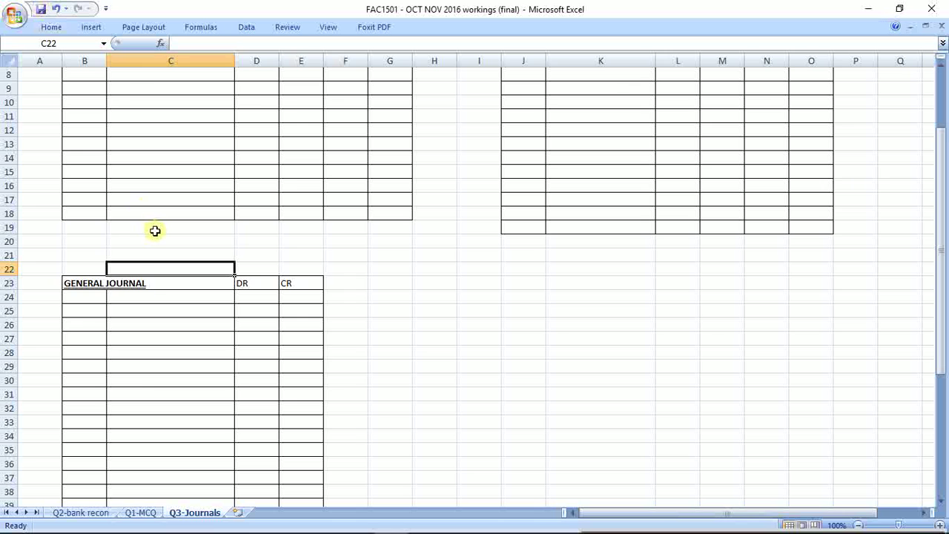
scroll(80, 121, "up", 3)
key("ctrl+Home")
Switch to the exam paper in Acrobat Reader and review Question 3's debtors' balances and March transactions on page 10
key("alt+Tab")
key("alt+Tab")
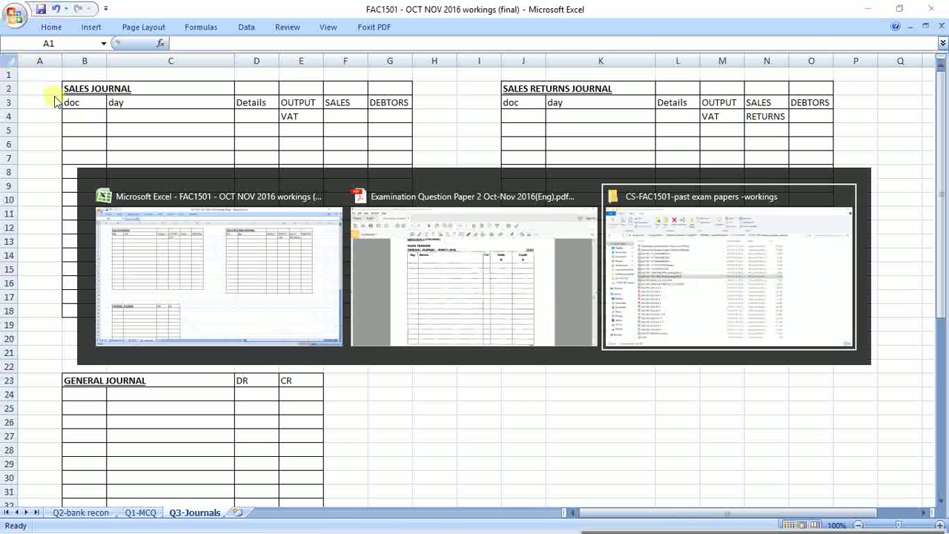
key("alt+shift+Tab")
scroll(373, 195, "up", 3)
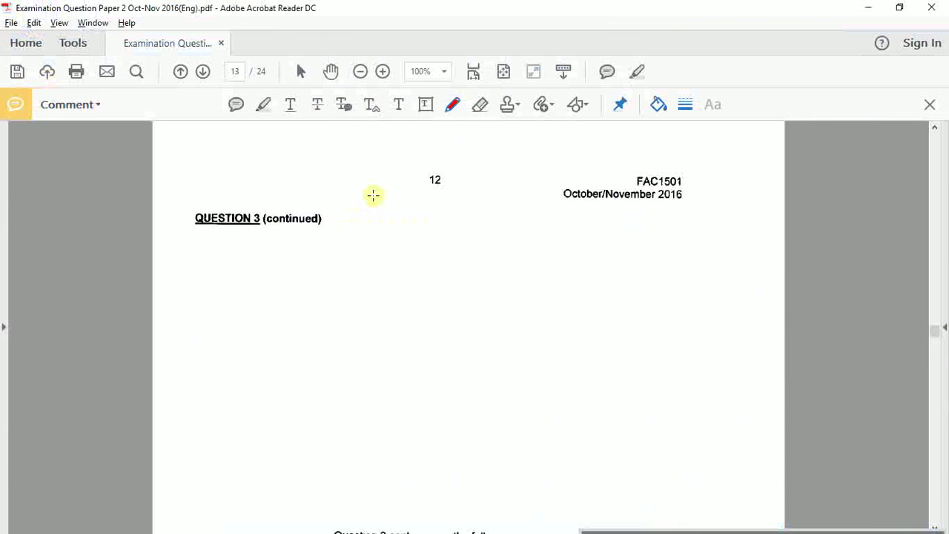
scroll(373, 195, "up", 20)
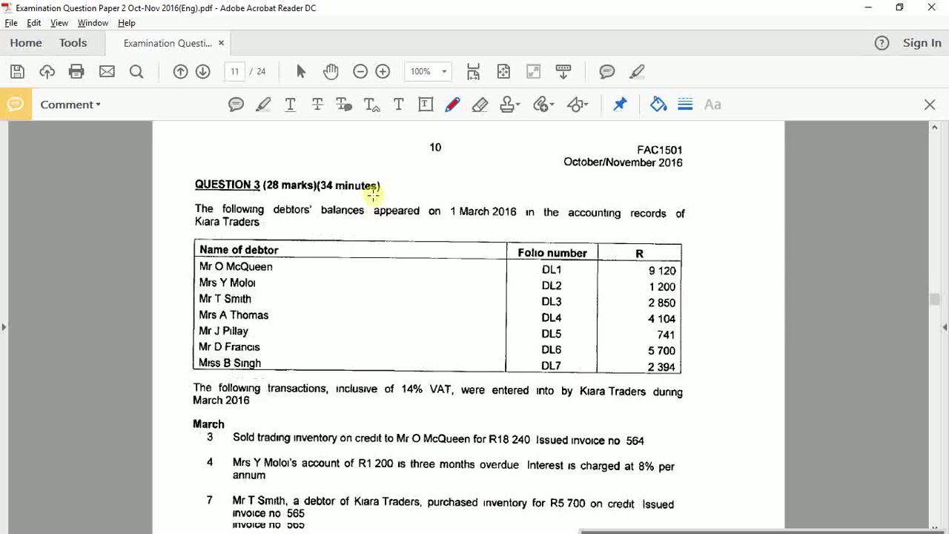
scroll(372, 195, "down", 3)
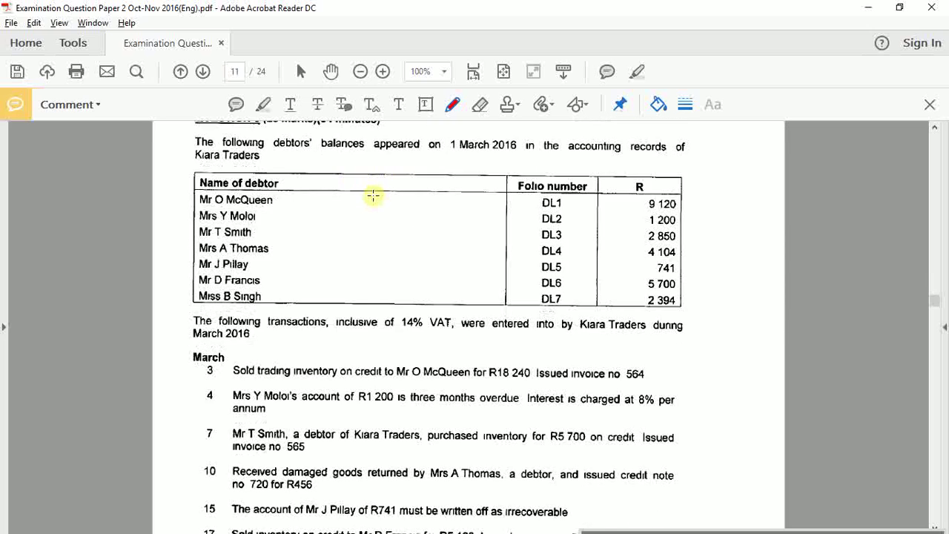
Mark up the 3 March transaction in red: circle "Sold trading inventory", underline "credit" and write "Debtors" above it
scroll(373, 195, "down", 2)
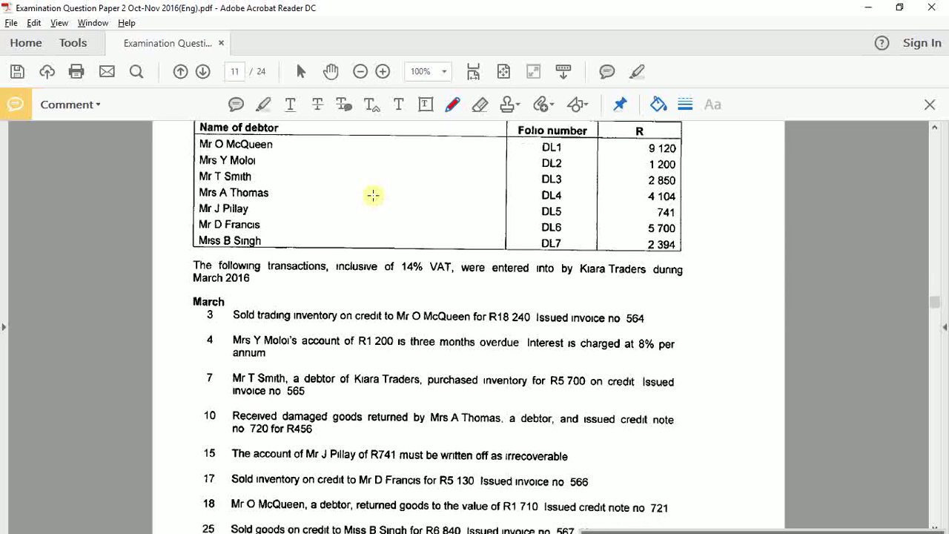
scroll(373, 195, "up", 1)
scroll(373, 195, "down", 1)
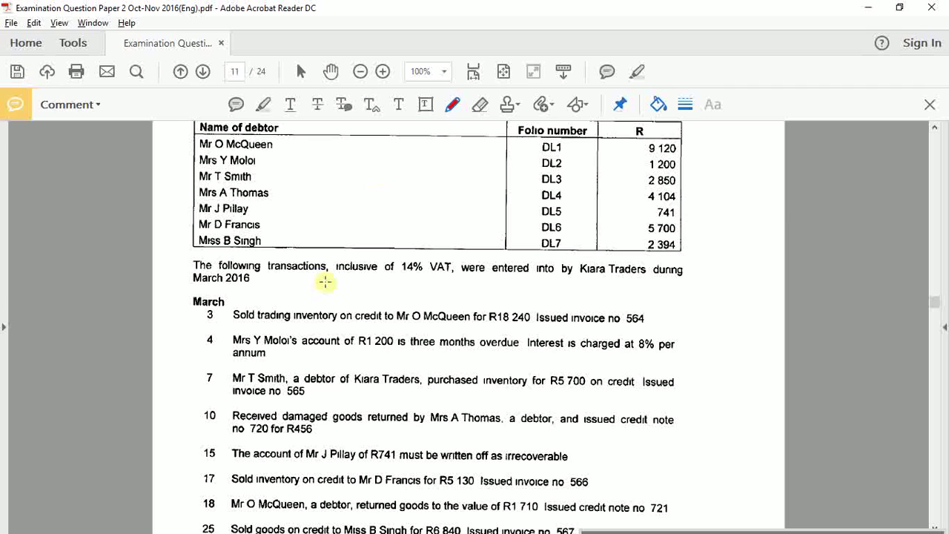
left_click_drag(227, 308, 309, 324)
key("shift+n")
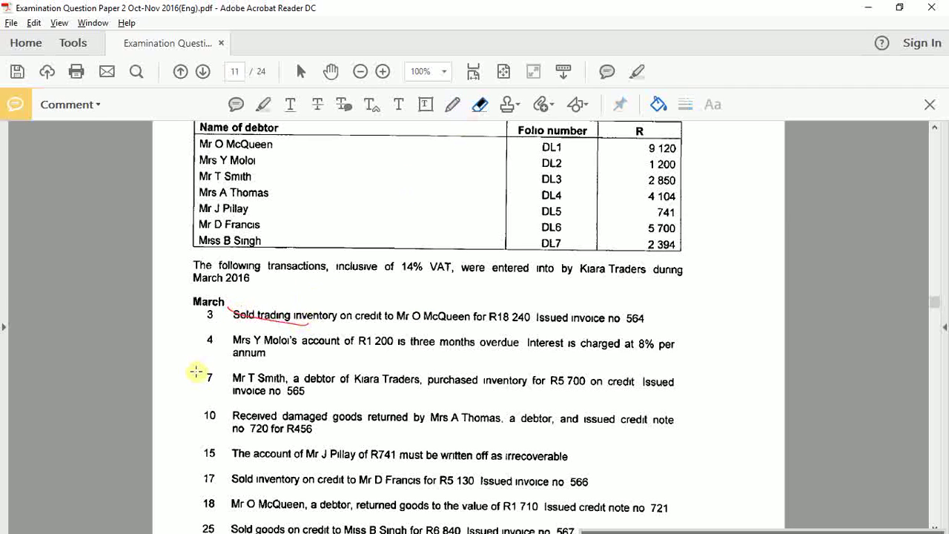
mouse_move(230, 310)
left_mouse_down()
mouse_move(307, 322)
mouse_move(231, 306)
mouse_move(345, 311)
mouse_move(364, 330)
mouse_move(349, 323)
mouse_move(385, 324)
left_mouse_up()
left_click(452, 104)
mouse_move(359, 286)
left_mouse_down()
mouse_move(373, 303)
mouse_move(444, 298)
left_mouse_up()
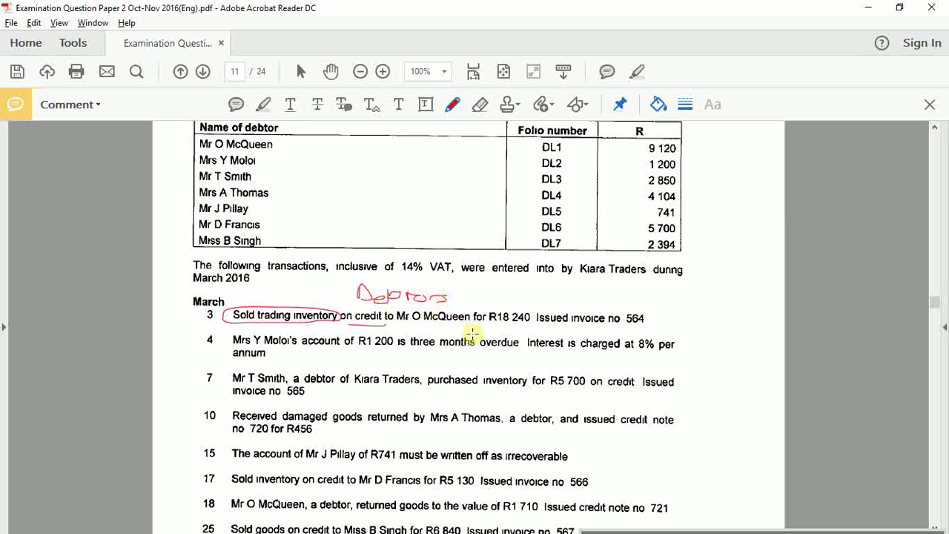
Switch to the Excel workbook and enter invoice number 564 in the sales journal's doc cell B5
key("alt+Tab")
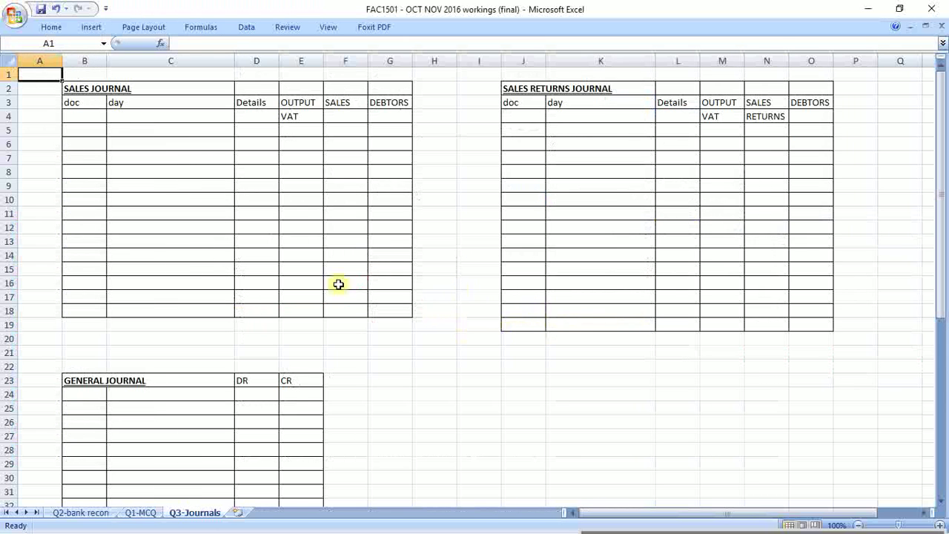
left_click(94, 129)
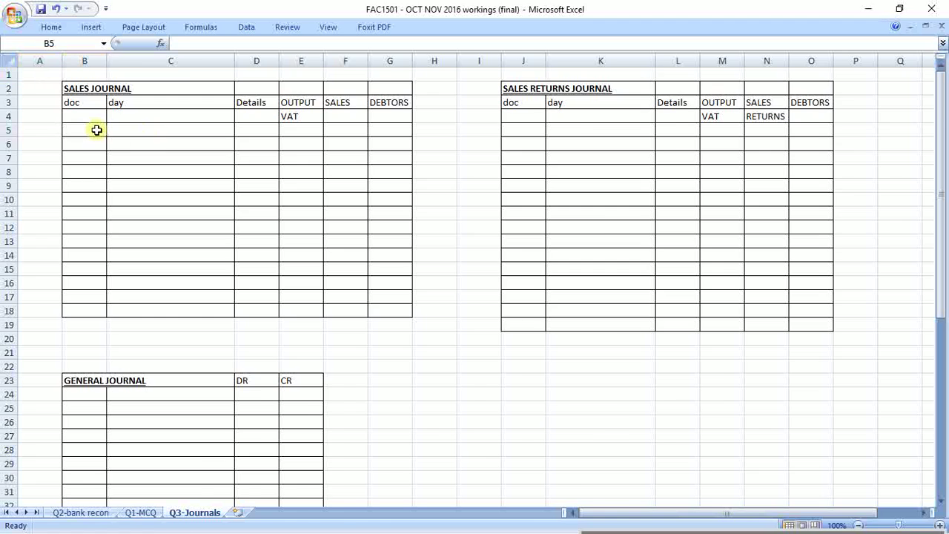
key("alt+Tab")
key("alt+Tab")
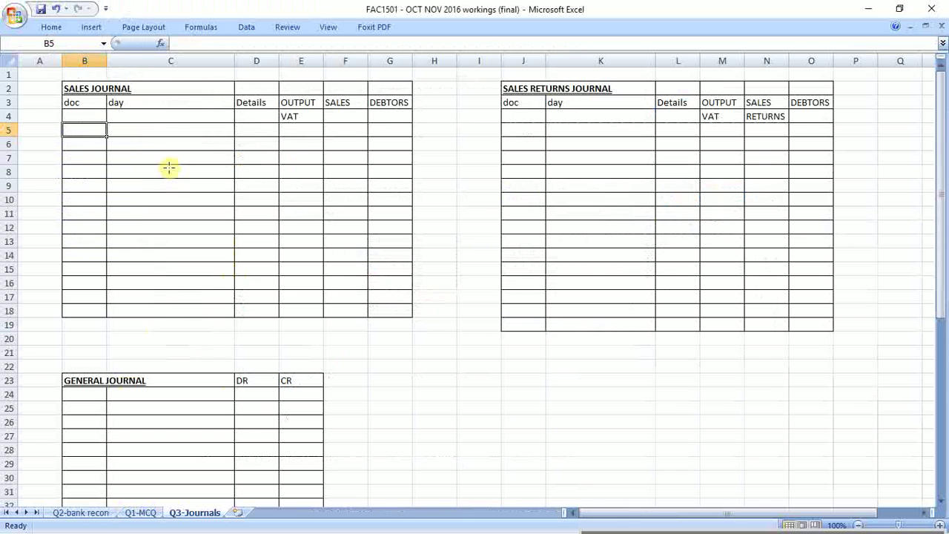
type("564")
key("Return")
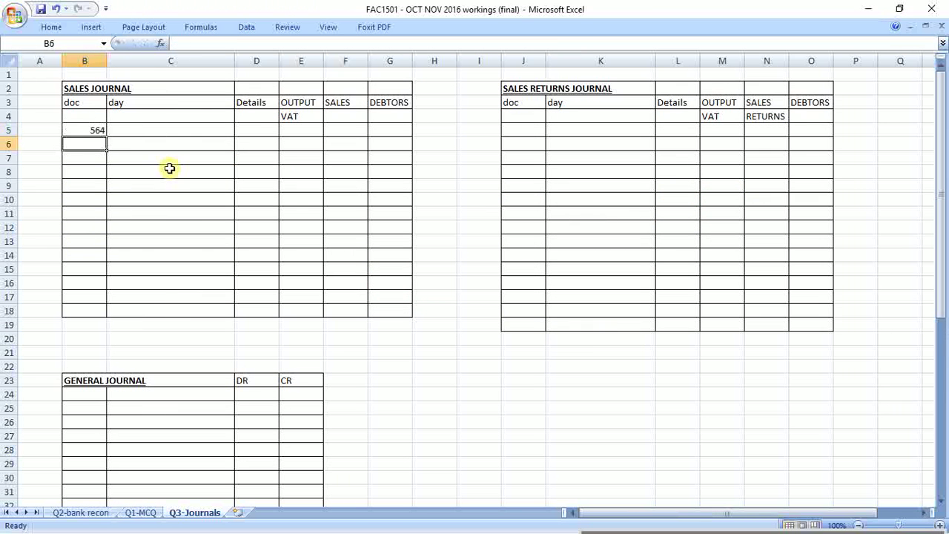
Look up the debtor of invoice 564 in the exam paper and enter the debtor's surname in cell C5
key("Up")
key("Right")
key("alt+Tab")
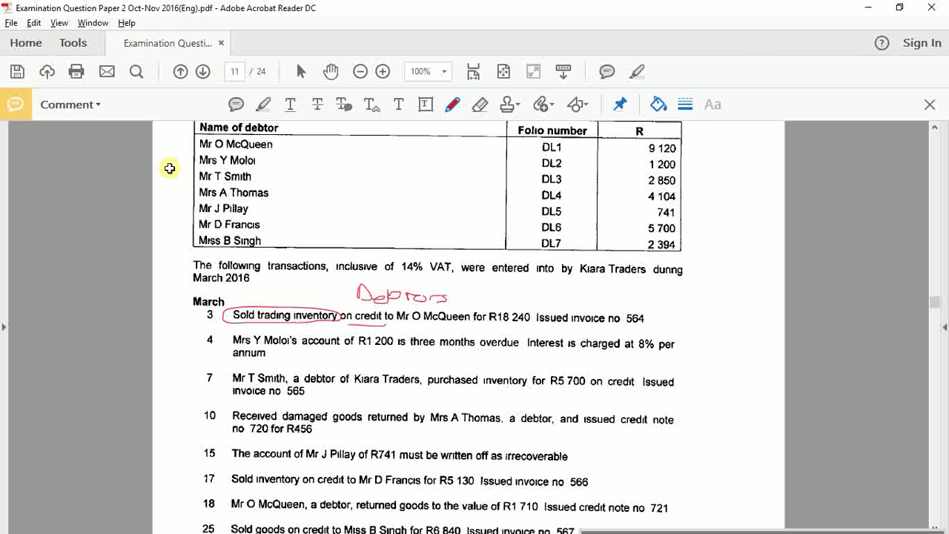
key("alt+Tab")
key("alt+Tab")
key("alt+Tab")
type("M")
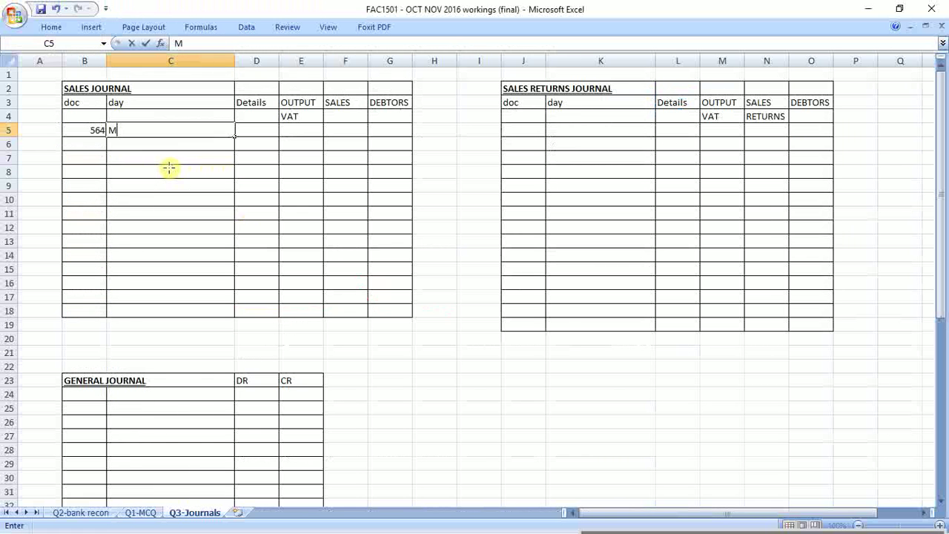
type("c Queen")
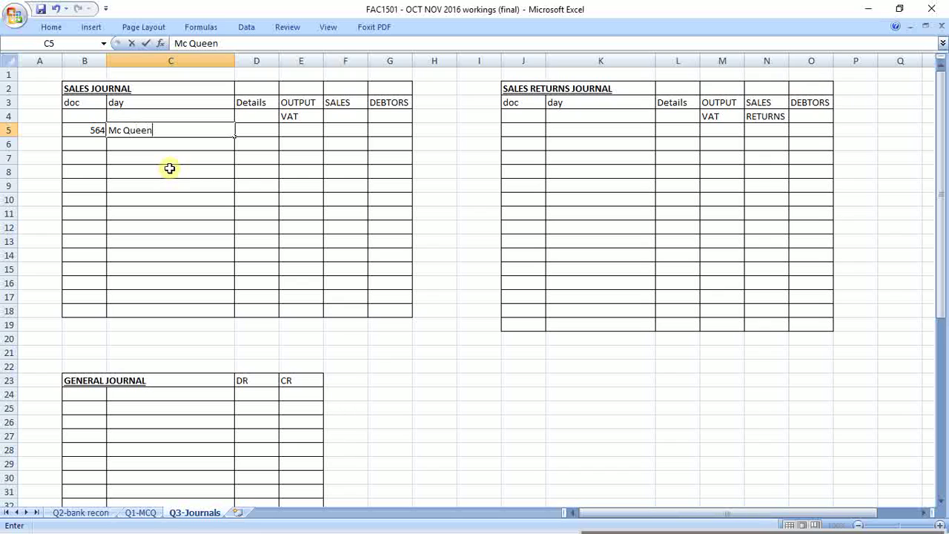
key("Return")
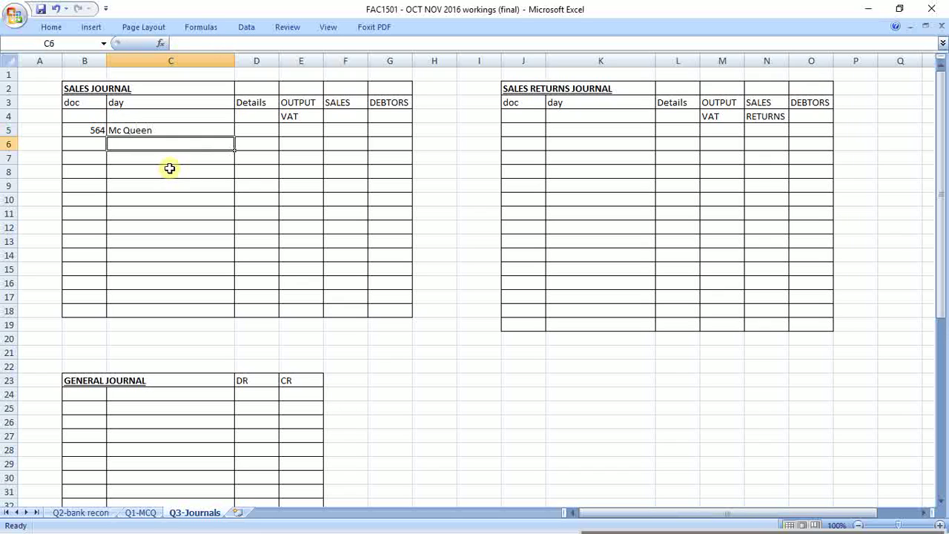
Narrow column C and move the debtor's surname from C5 to the Details cell D5
key("Up")
key("Right")
key("Right")
key("Left")
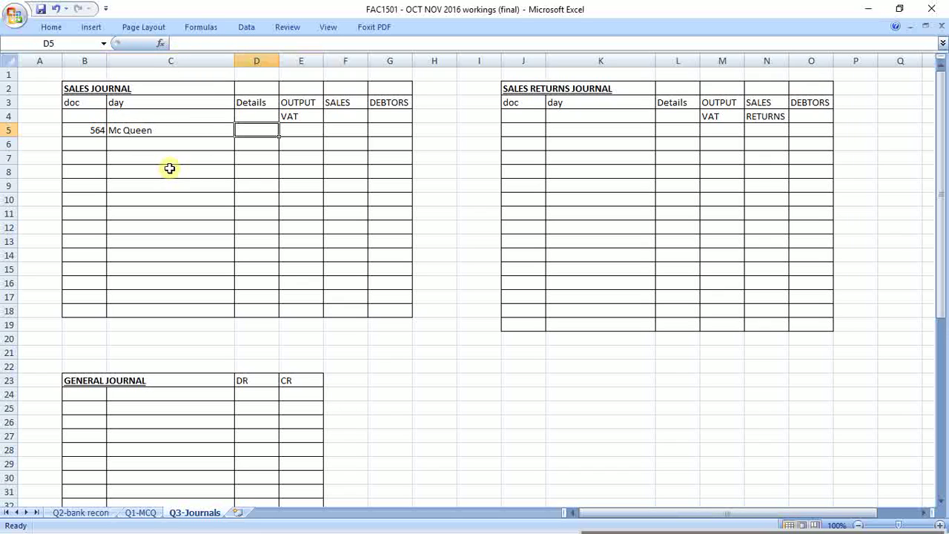
left_click_drag(234, 60, 128, 87)
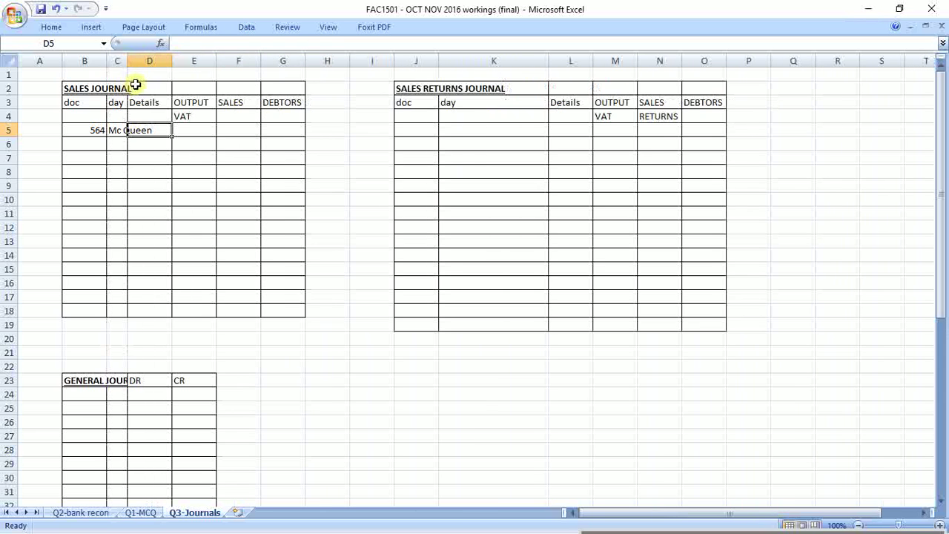
left_click(123, 129)
key("ctrl+c")
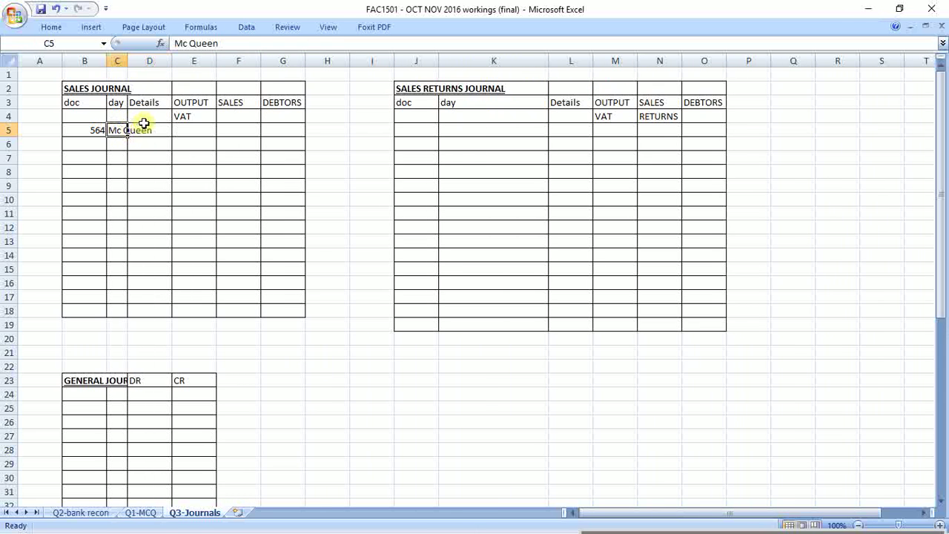
left_click(146, 129)
key("ctrl+v")
key("Left")
key("Delete")
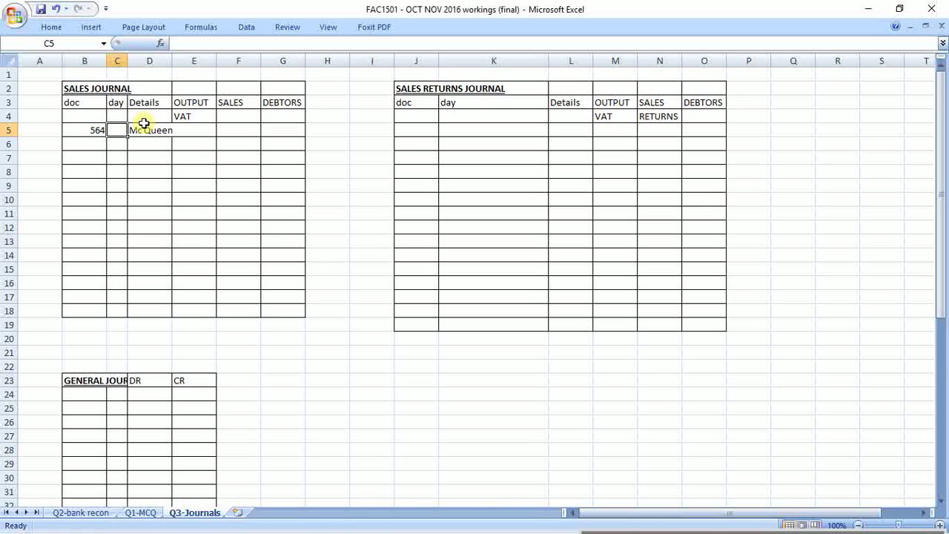
Check the transaction date in the exam paper and enter 3 as the day in cell C5
key("alt+Tab")
key("alt+Tab")
type("3")
key("Return")
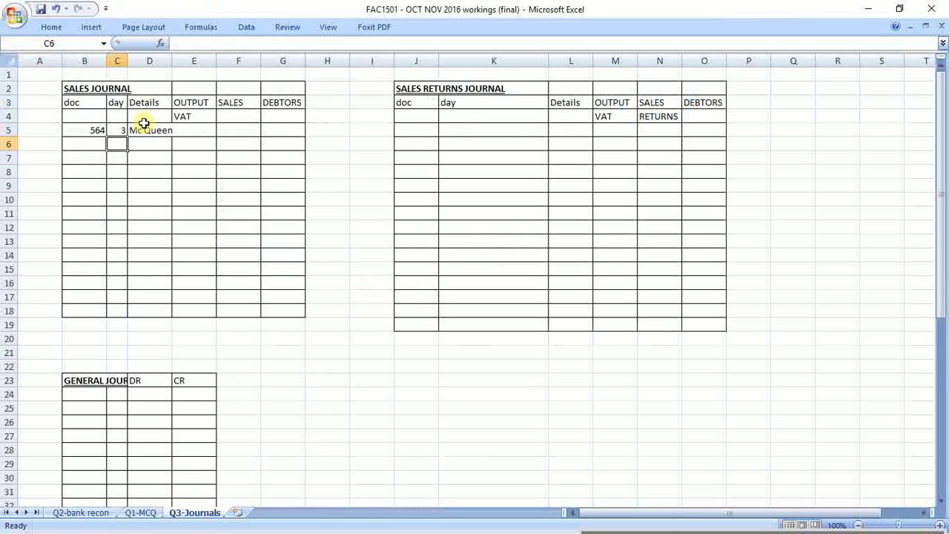
Narrow the doc and day columns B, J and K, and widen the sales journal's Details column D
left_click_drag(549, 60, 422, 65)
left_click_drag(107, 62, 97, 62)
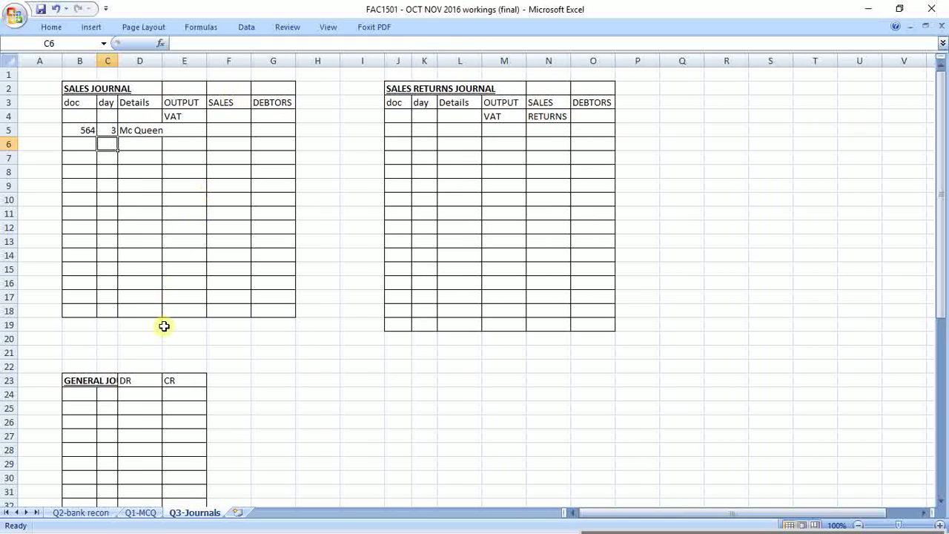
scroll(141, 378, "down", 3)
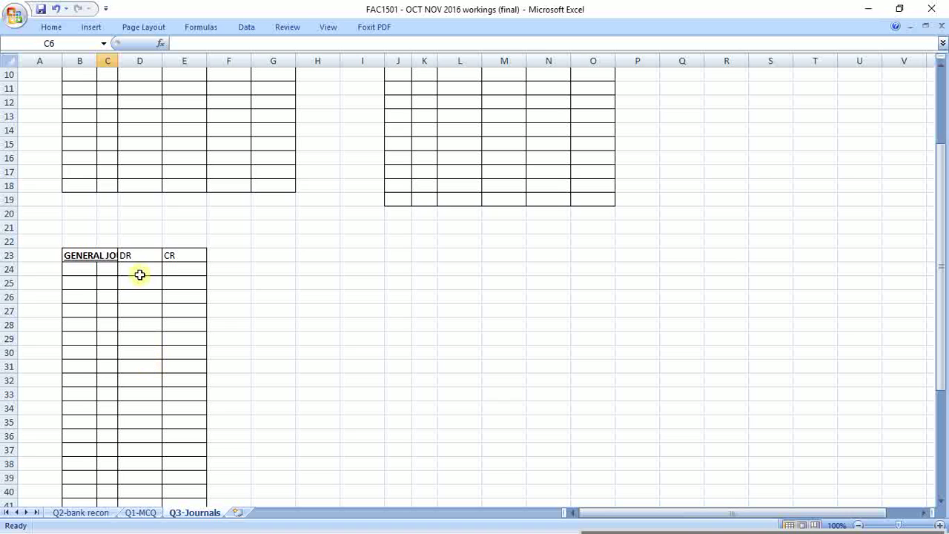
scroll(139, 274, "down", 1)
left_click(142, 214)
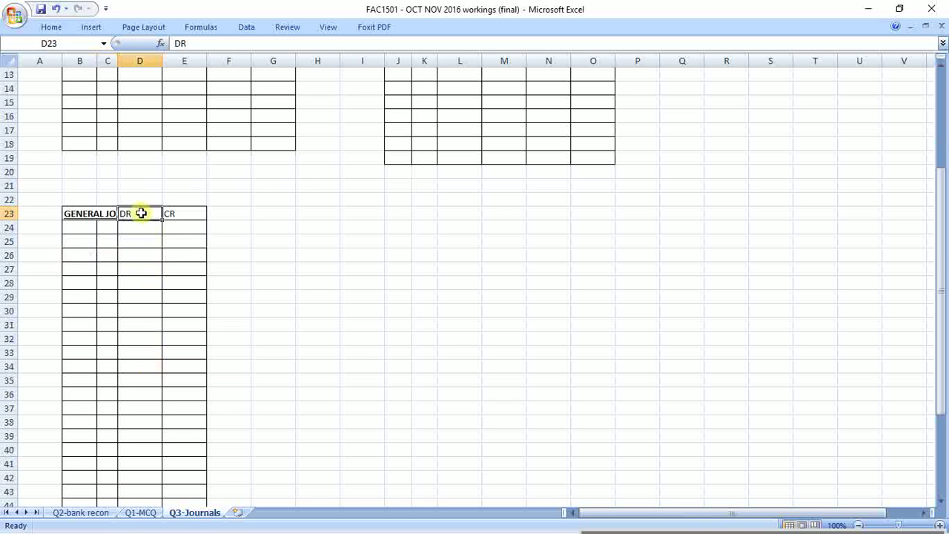
scroll(171, 247, "up", 3)
scroll(171, 247, "up", 1)
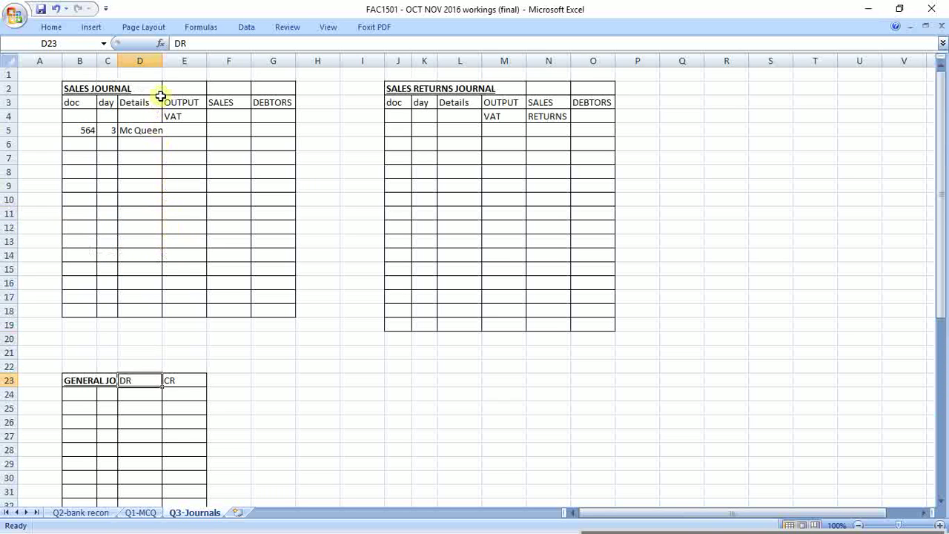
left_click_drag(163, 62, 290, 79)
Copy the general journal column D23:D53 into columns E and F, starting at row 23
scroll(281, 233, "down", 3)
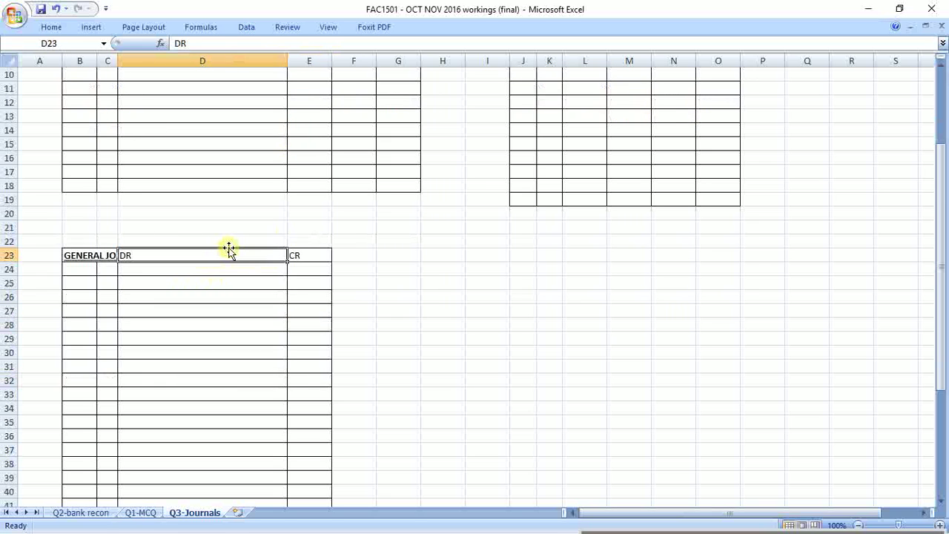
key("shift+Down")
key("shift+Down")
key("shift+Down")
key("shift+Down")
key("shift+Down")
key("shift+Down")
key("shift+Down")
key("shift+Down")
key("shift+Down")
key("shift+Down")
key("shift+Down")
key("shift+Down")
key("shift+Down")
key("shift+Down")
key("shift+Down")
key("shift+Down")
key("shift+Down")
key("shift+Down")
key("shift+Down")
key("shift+Down")
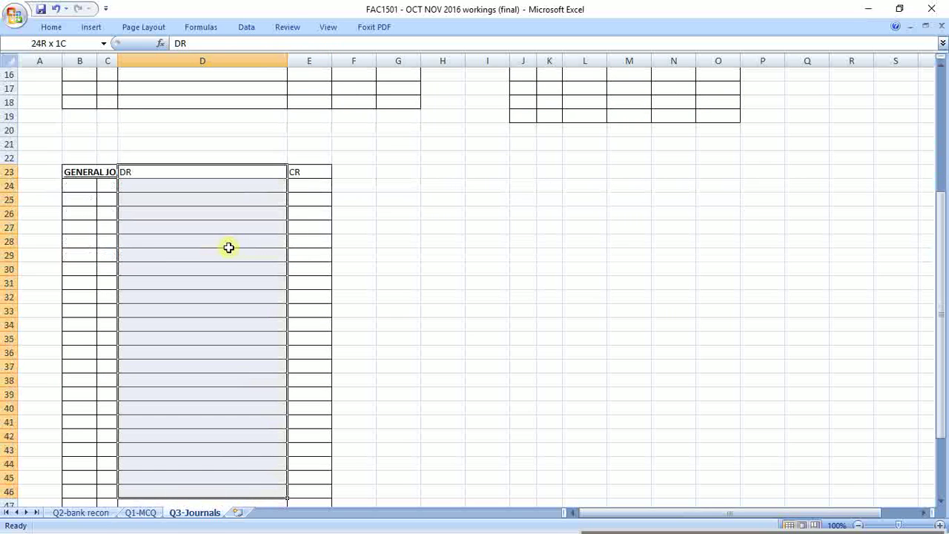
key("shift+Down")
key("shift+Down")
key("shift+Down")
key("shift+Down")
key("shift+Down")
key("shift+Down")
key("shift+Down")
key("shift+Down")
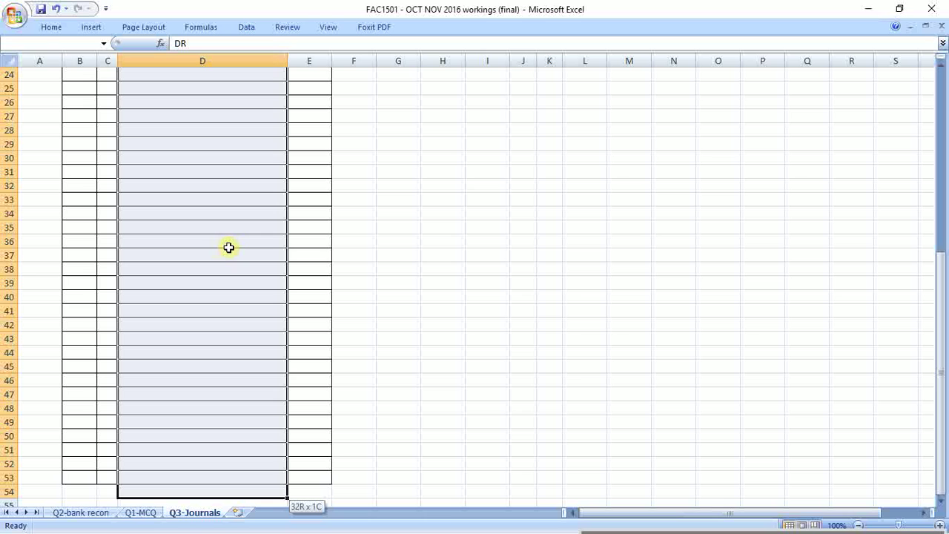
key("ctrl+c")
key("Right")
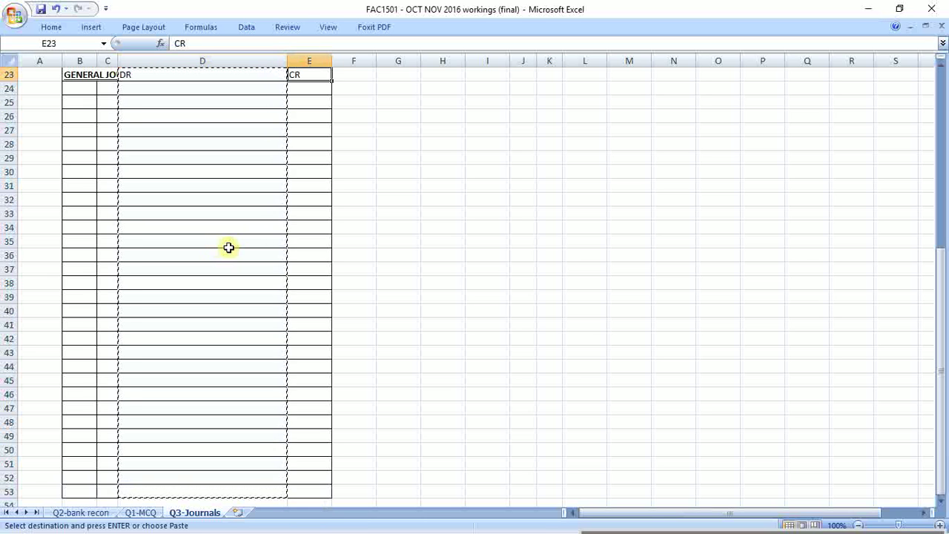
key("ctrl+v")
key("Right")
key("ctrl+v")
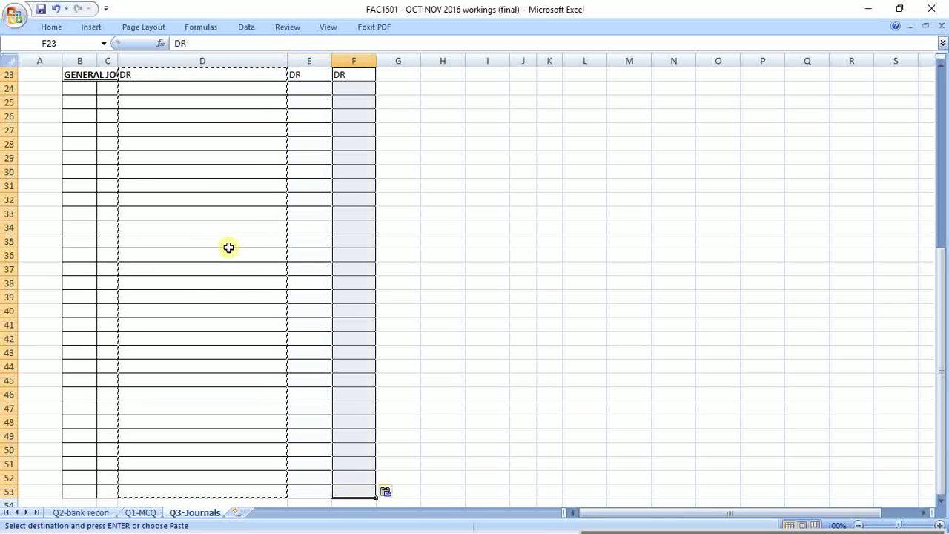
Change the general journal heading in F23 to CR and clear the DR heading from D23
left_click(354, 75)
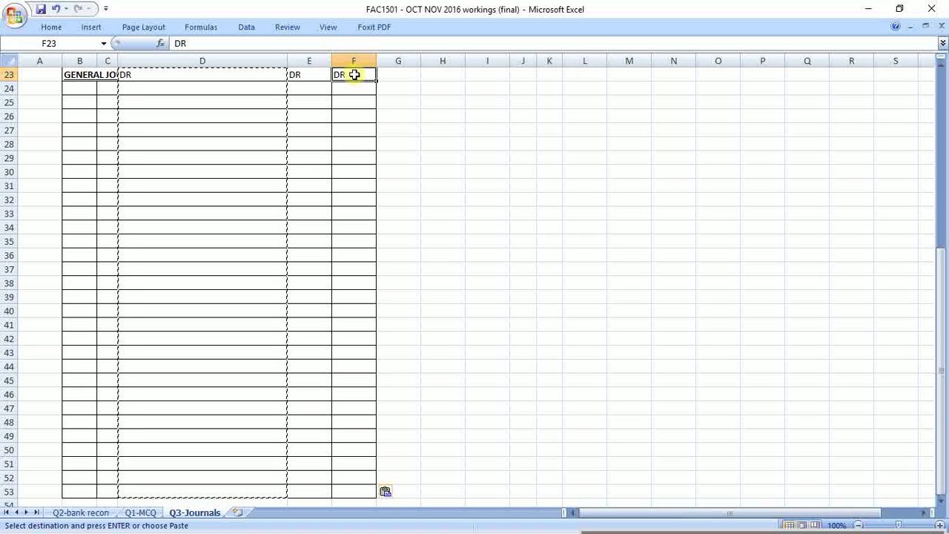
type("CR")
key("Return")
left_click(232, 76)
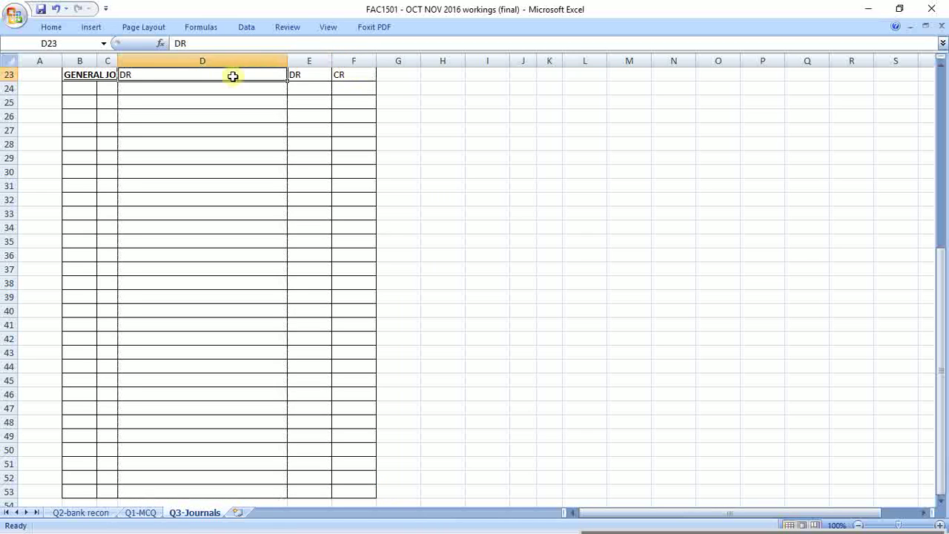
key("Delete")
scroll(301, 156, "up", 7)
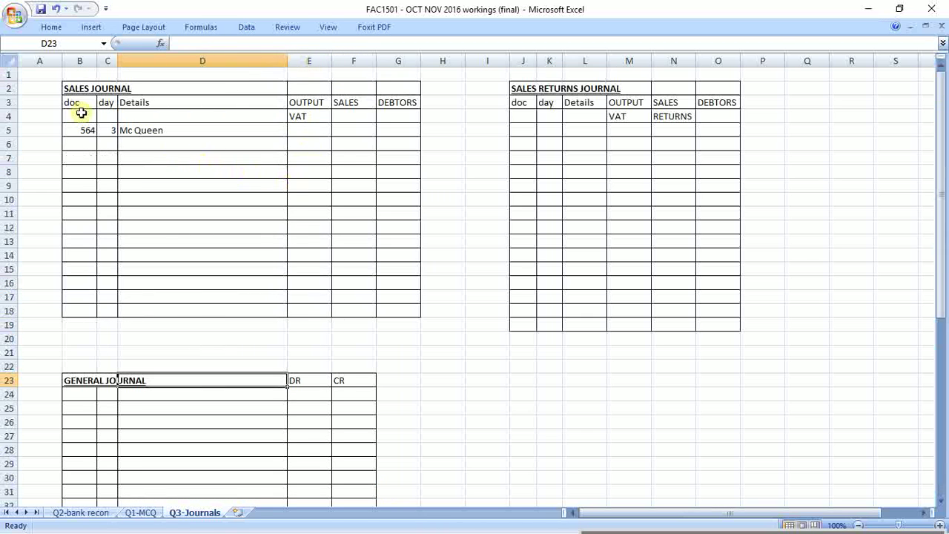
left_click(49, 76)
Look up the amount of invoice 564 in the exam paper and enter 18240 in the Debtors cell G5
key("alt+Tab")
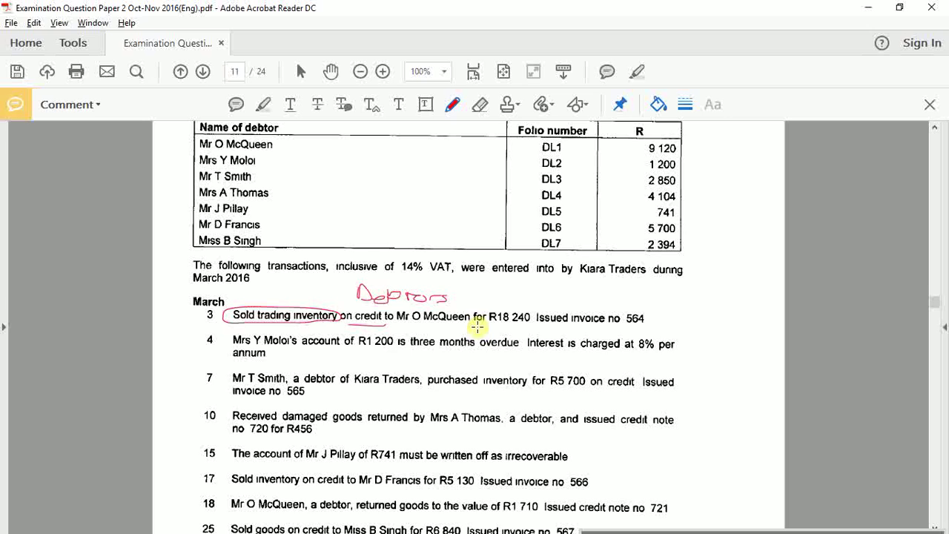
key("alt+Tab")
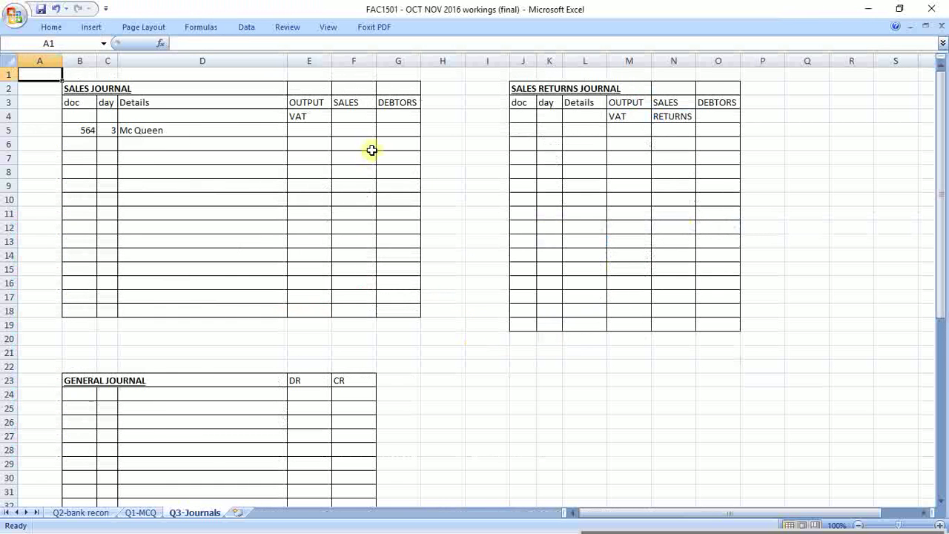
left_click(395, 132)
key("alt+Tab")
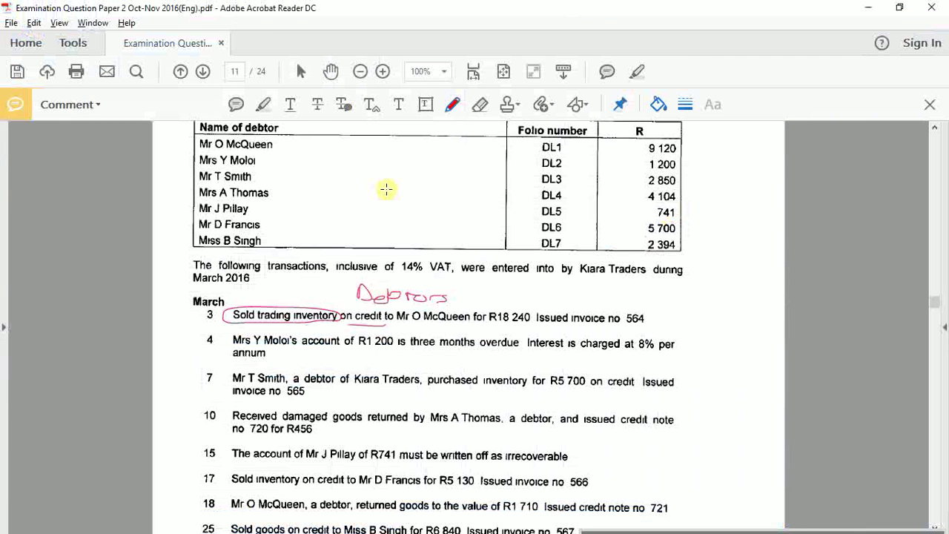
key("alt+Tab")
type("1")
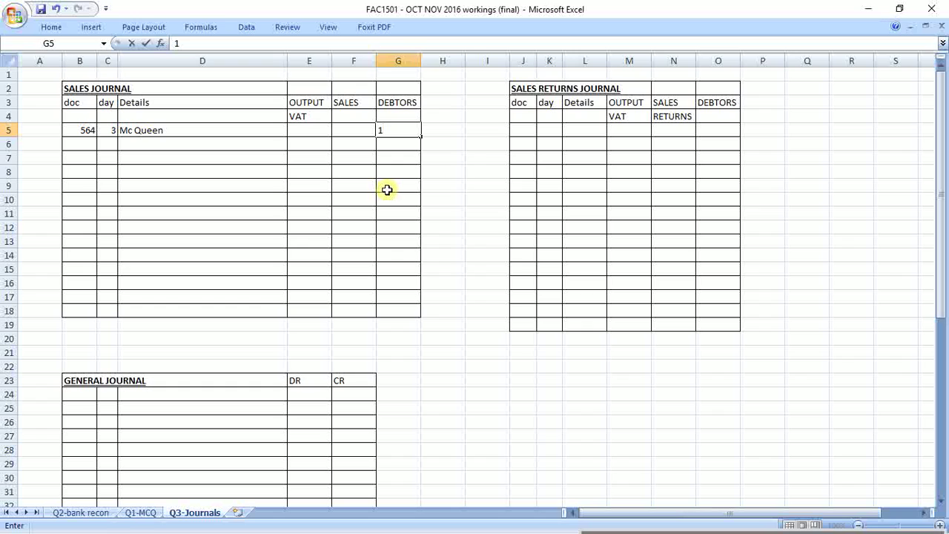
key("Return")
Enter the formula =G5*100/14 in the sales journal's Sales cell F5
key("Up")
key("Left")
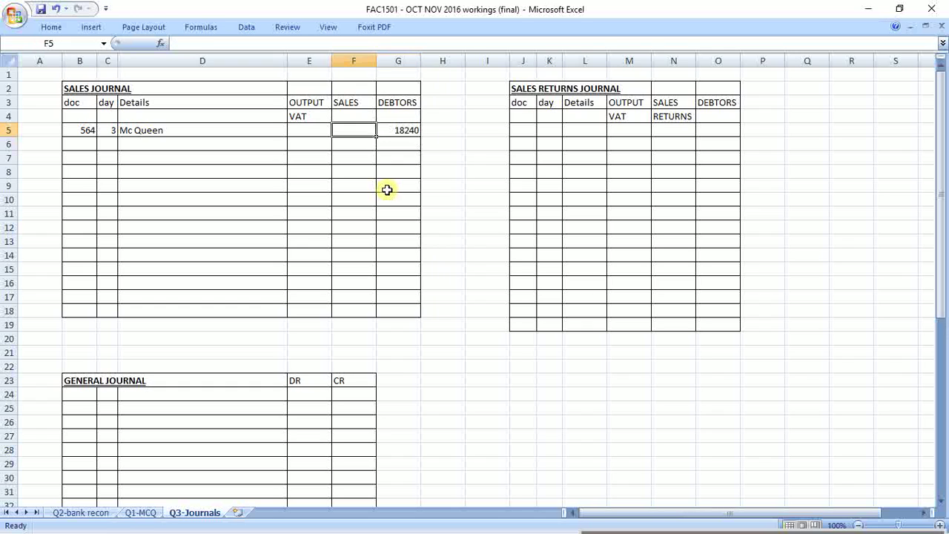
type("=")
key("Right")
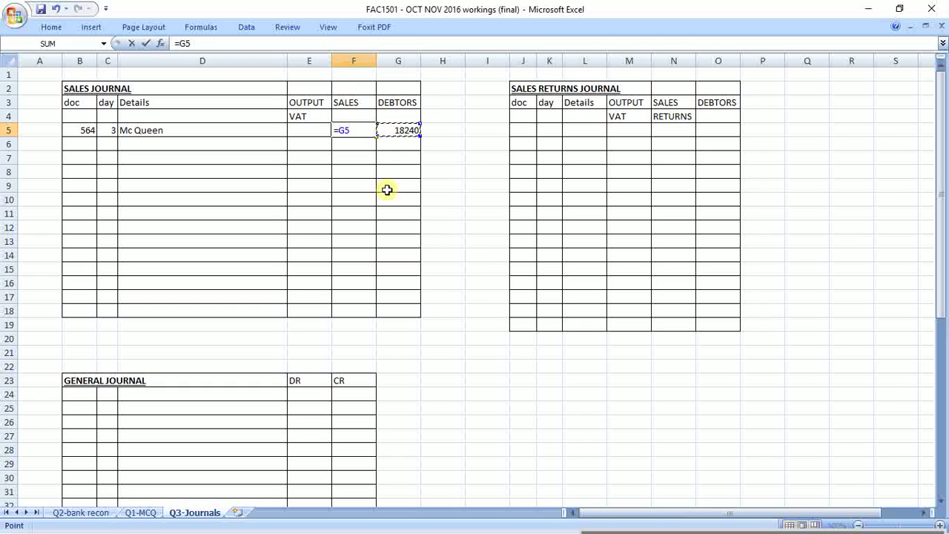
type("*100/14")
key("Return")
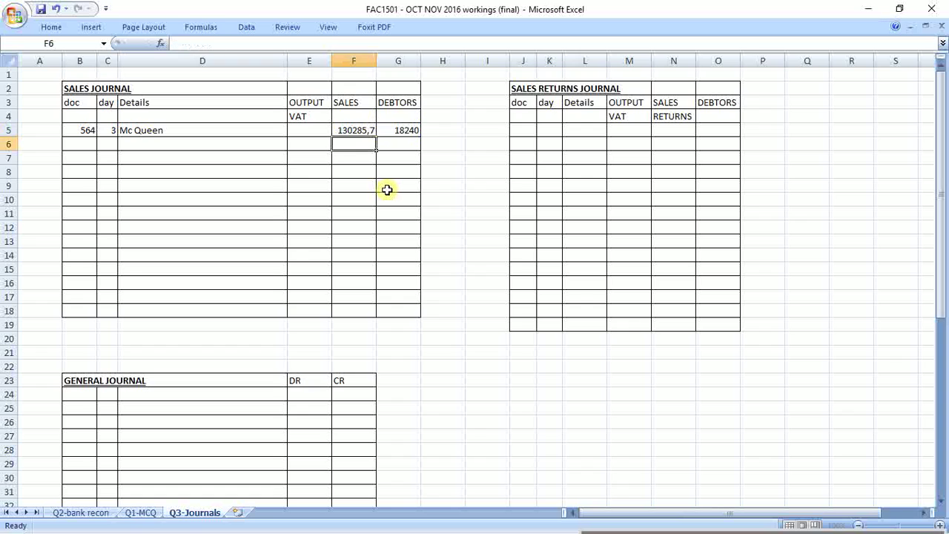
Correct the divisor in the Sales formula in F5 to 114
key("Up")
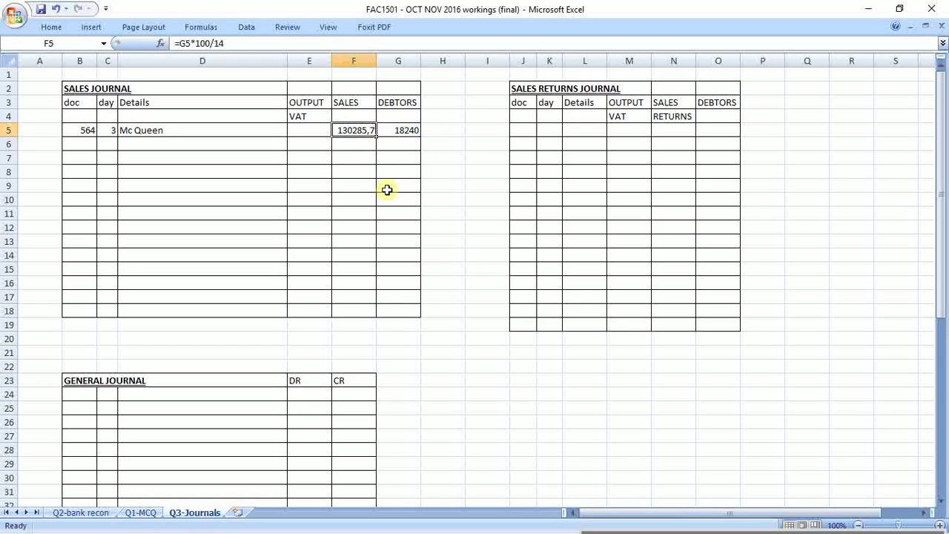
left_click(221, 41)
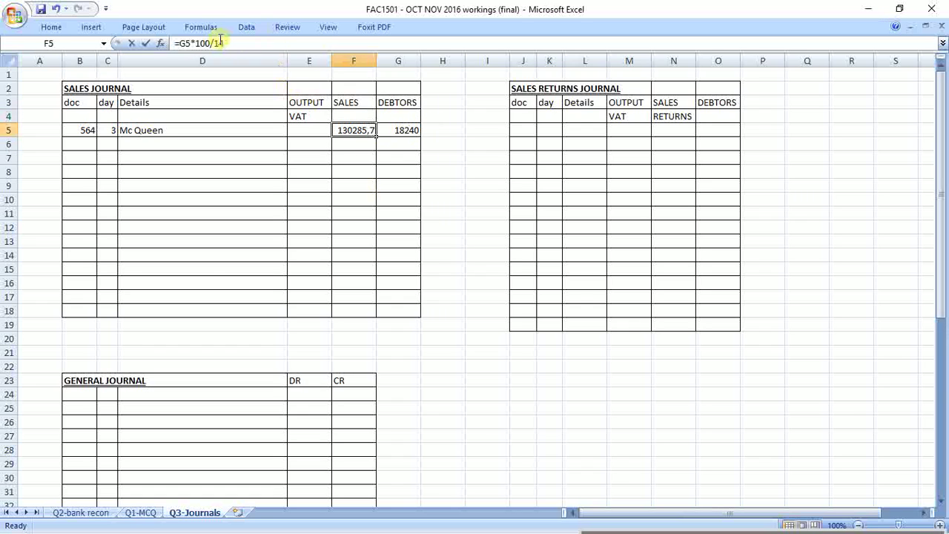
left_click(220, 42)
type("1")
key("Return")
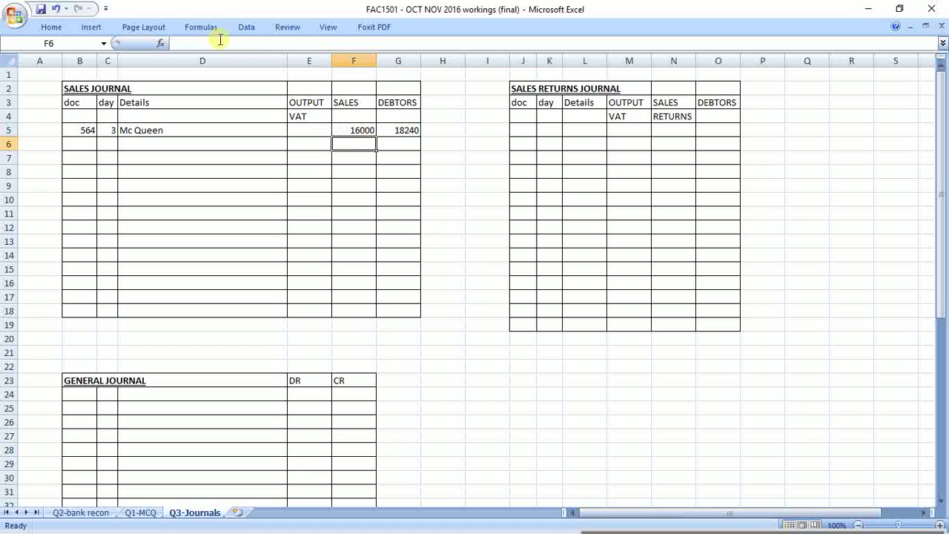
Calculate the Output VAT in E5 as the Debtors amount in G5 minus the Sales amount in F5
key("Up")
key("Left")
type("=")
key("Right")
key("Right")
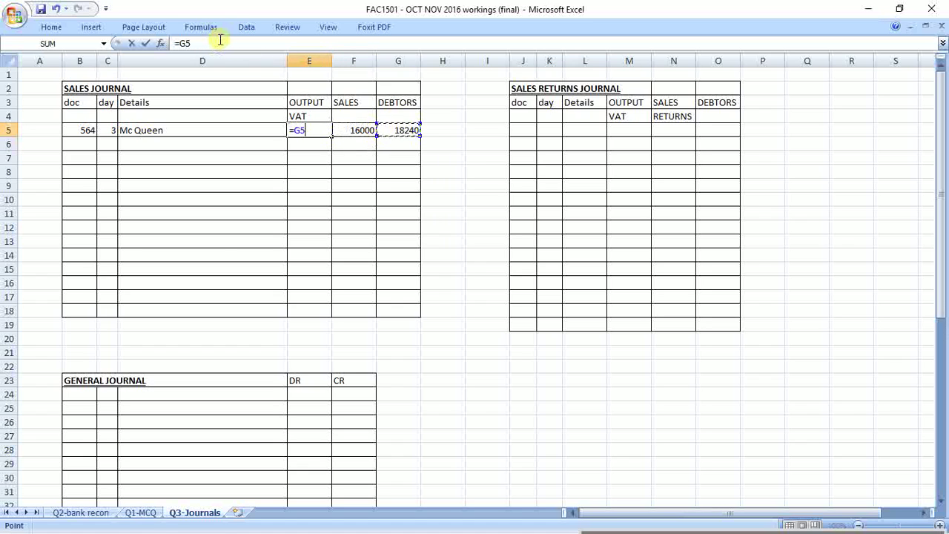
type("-")
key("Left")
key("Right")
key("Right")
key("Return")
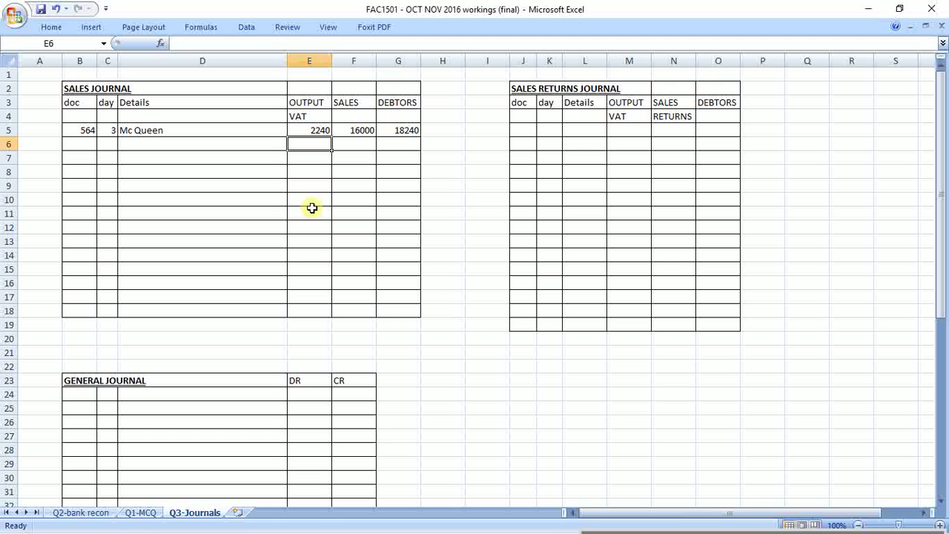
Switch to the exam paper PDF, delete the red pen markings at the 3 March entry and circle R1 200 in the 4 March entry
left_click(939, 525)
left_click(940, 525)
left_click(940, 525)
scroll(696, 447, "up", 1)
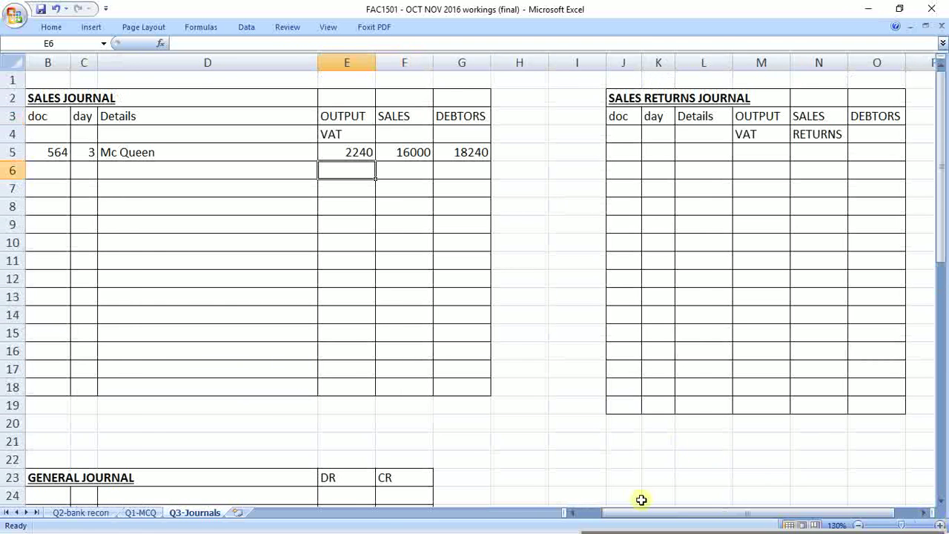
scroll(591, 486, "left", 1)
key("alt+Tab")
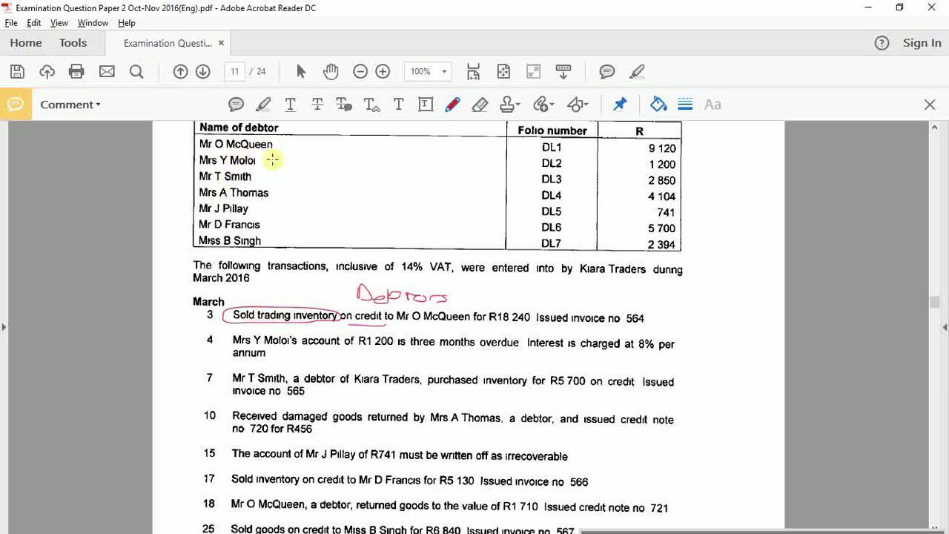
left_click_drag(270, 162, 512, 158)
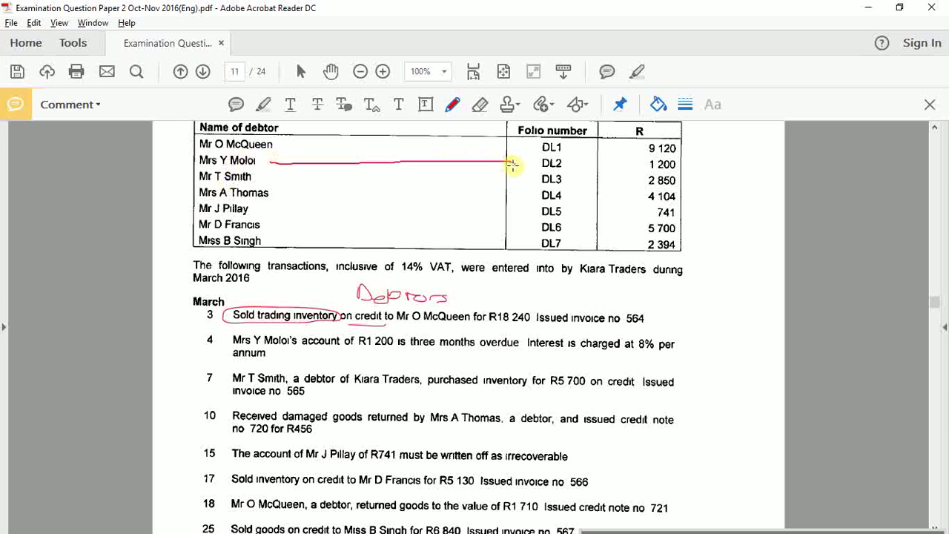
right_click(511, 159)
left_click(578, 178)
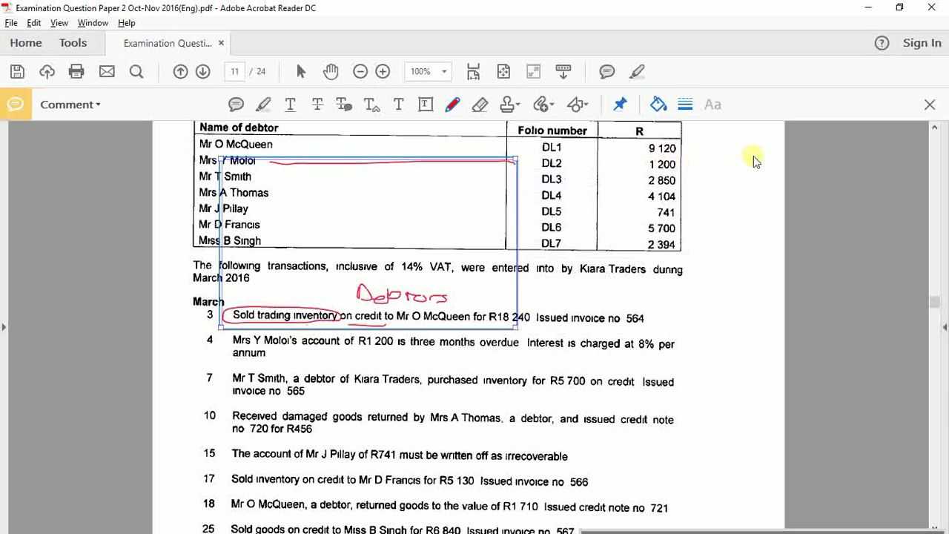
key("Delete")
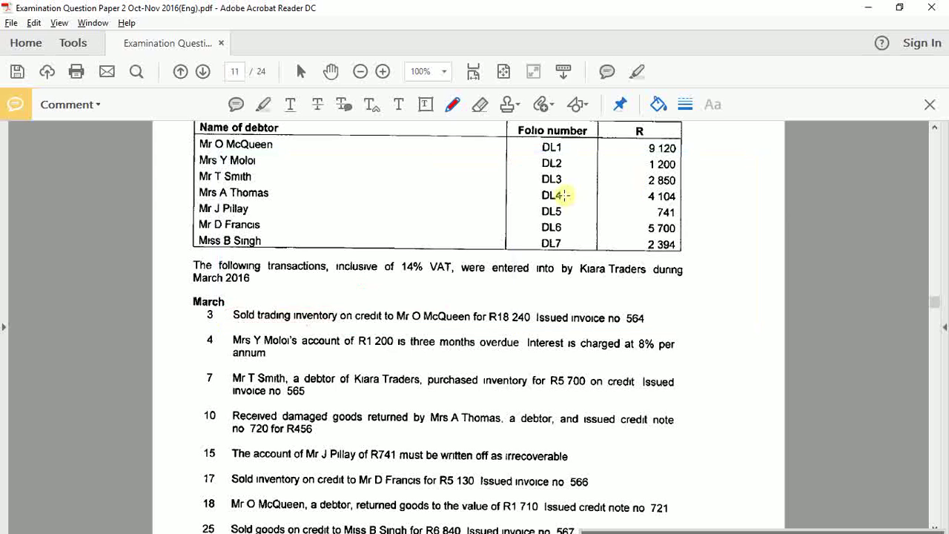
mouse_move(402, 332)
left_mouse_down()
mouse_move(346, 341)
mouse_move(403, 340)
mouse_move(401, 331)
left_mouse_up()
Switch back to Excel and enter DR in C25 and CR in C26 of the general journal
key("alt+Tab")
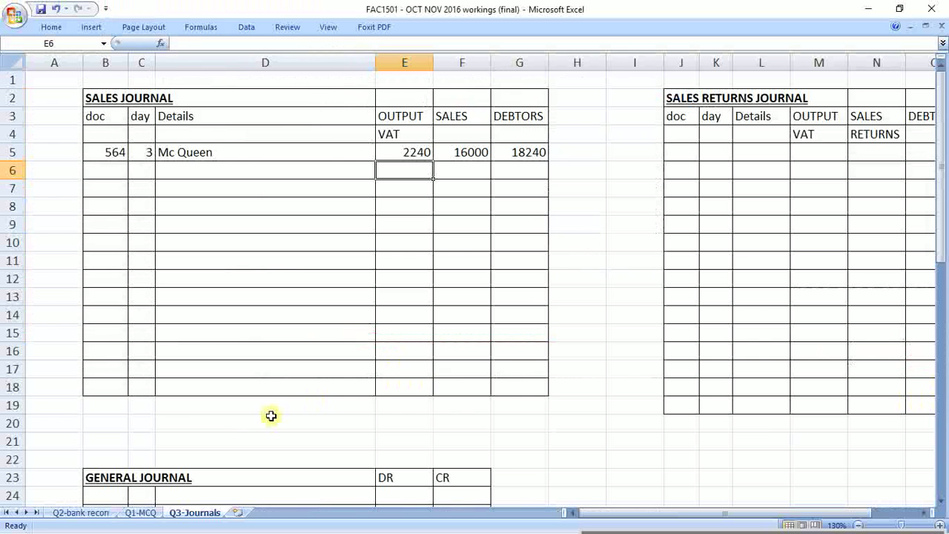
scroll(269, 414, "down", 2)
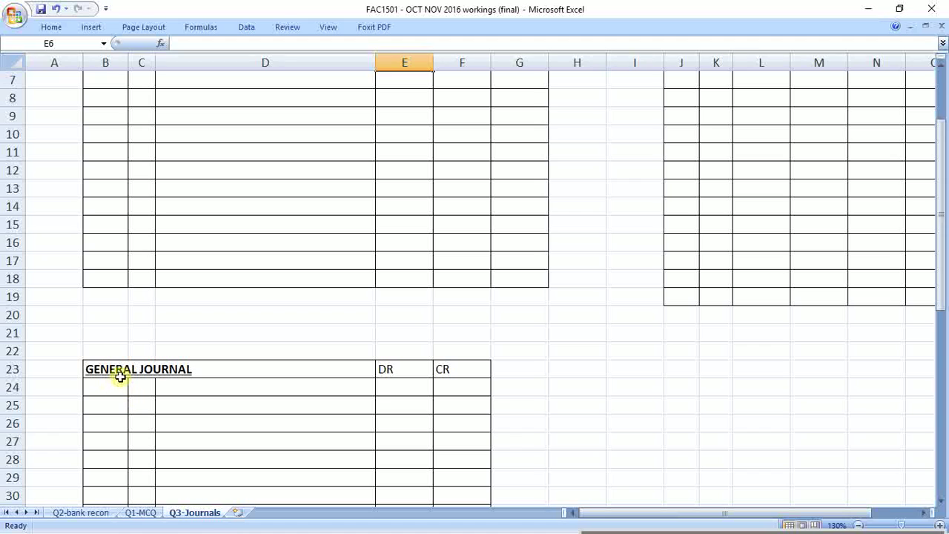
left_click(143, 402)
type("D")
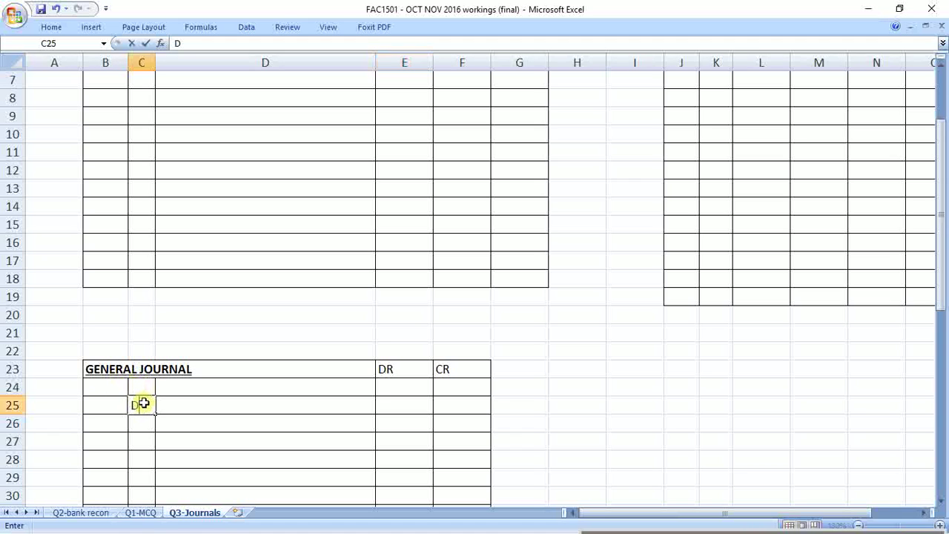
type("R")
key("Return")
type("CR")
key("Return")
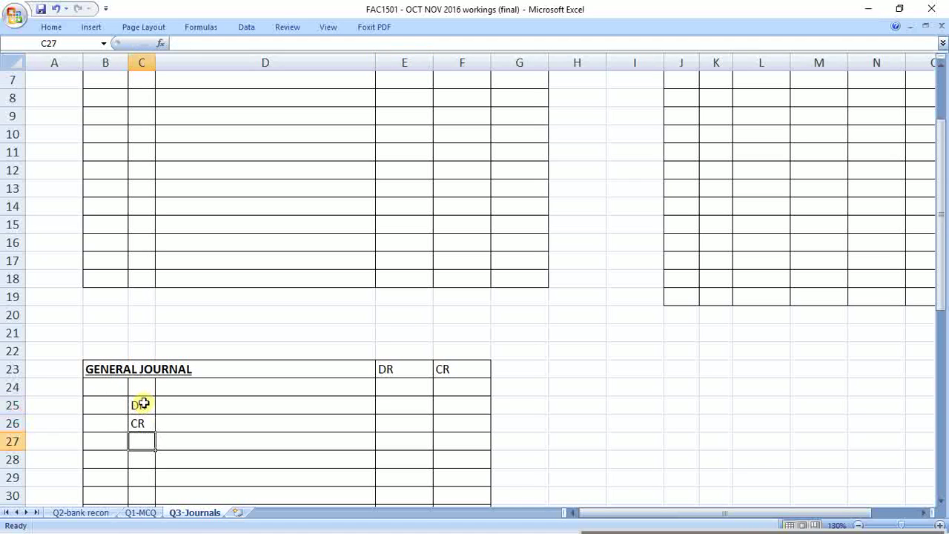
Enter Debtors followed by the 4 March debtor's surname in D25 and Interest Income in D26
key("Up")
key("Right")
key("Up")
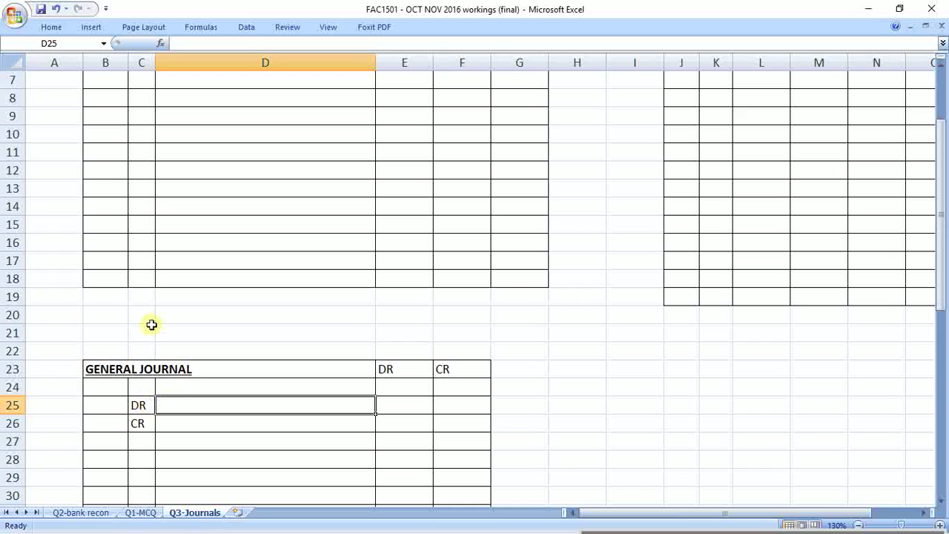
type("Debtors")
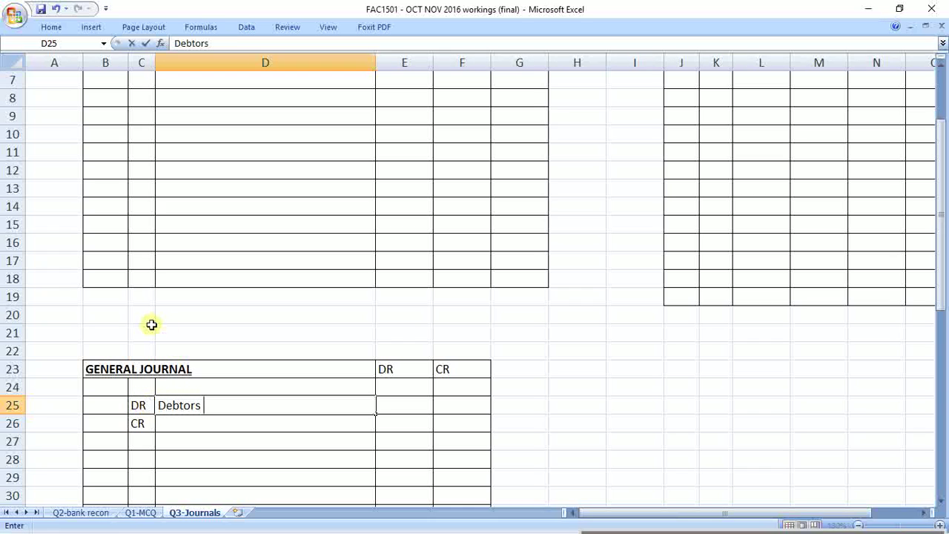
type(" Moloi")
key("Return")
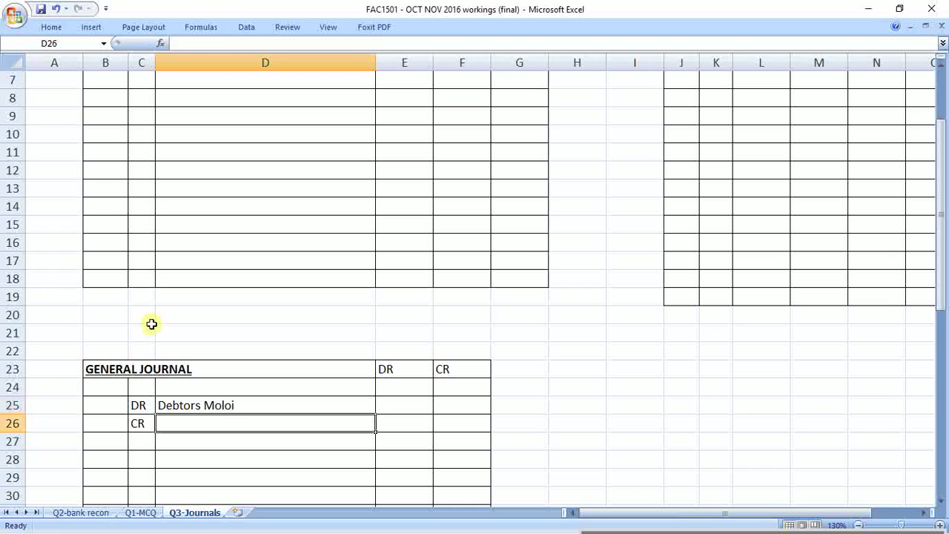
type("Int")
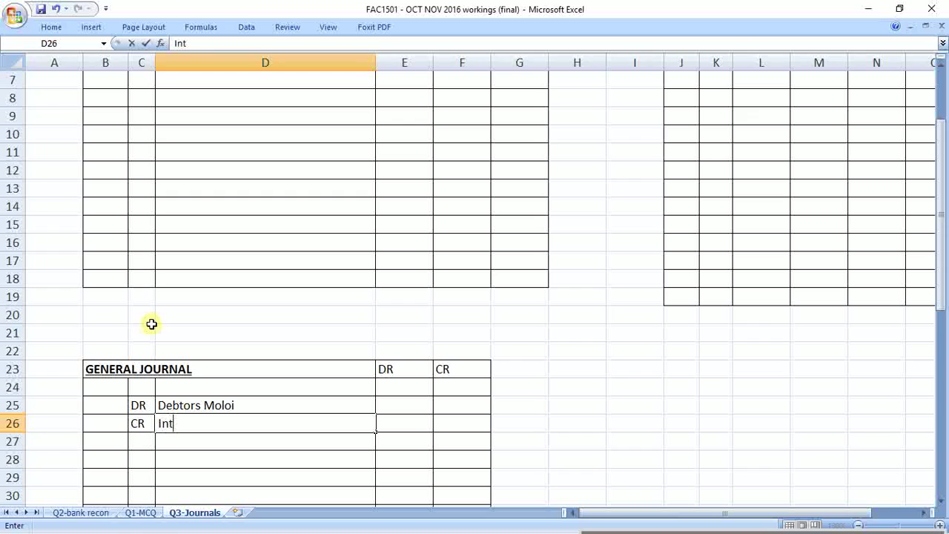
type("erest Income")
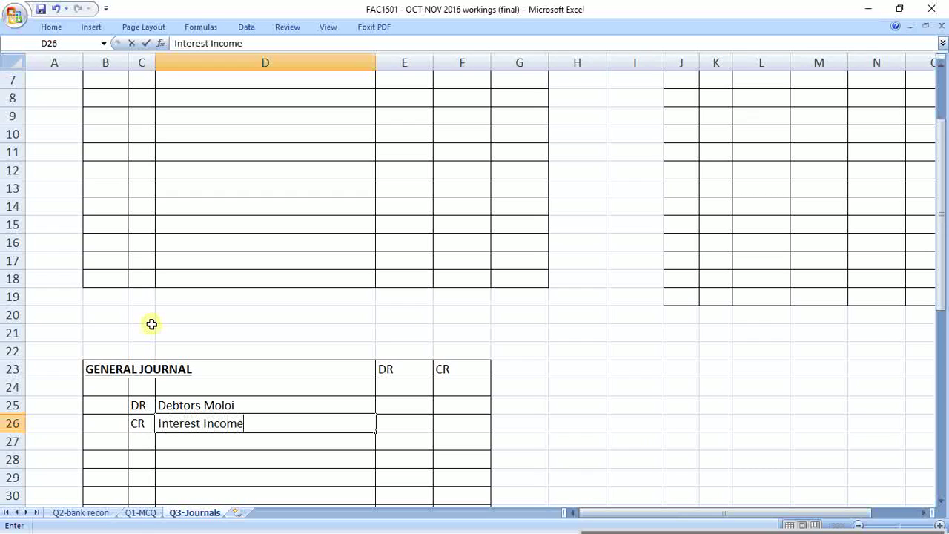
key("Return")
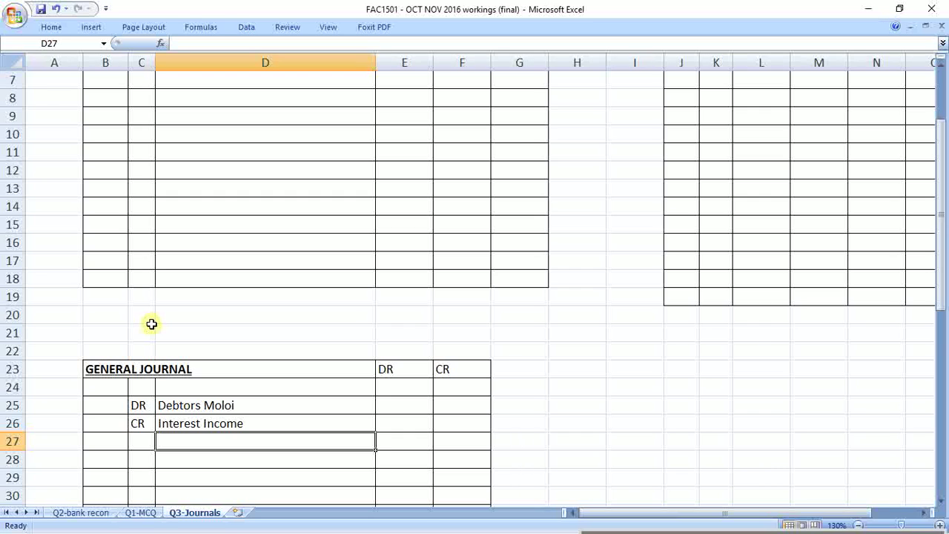
left_click(141, 406)
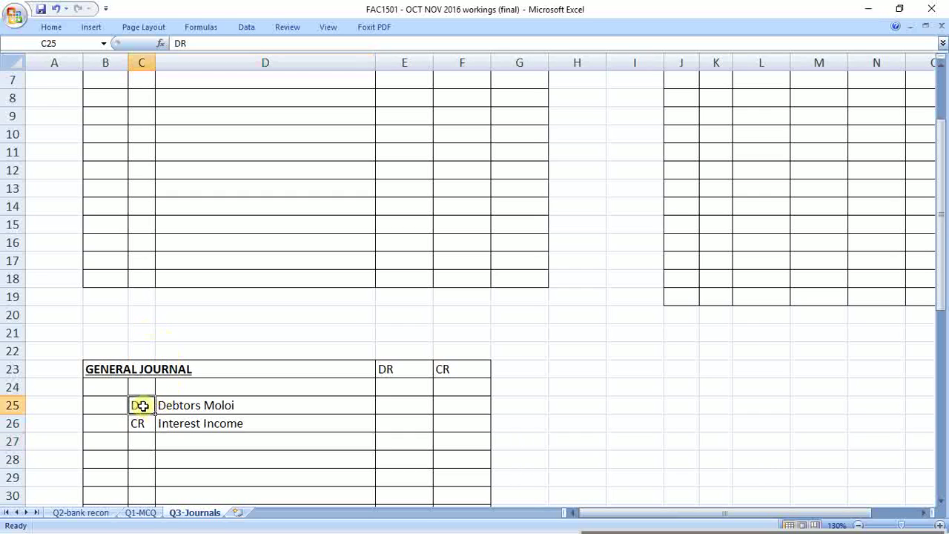
left_click(182, 405)
left_click(142, 422)
left_click(181, 422)
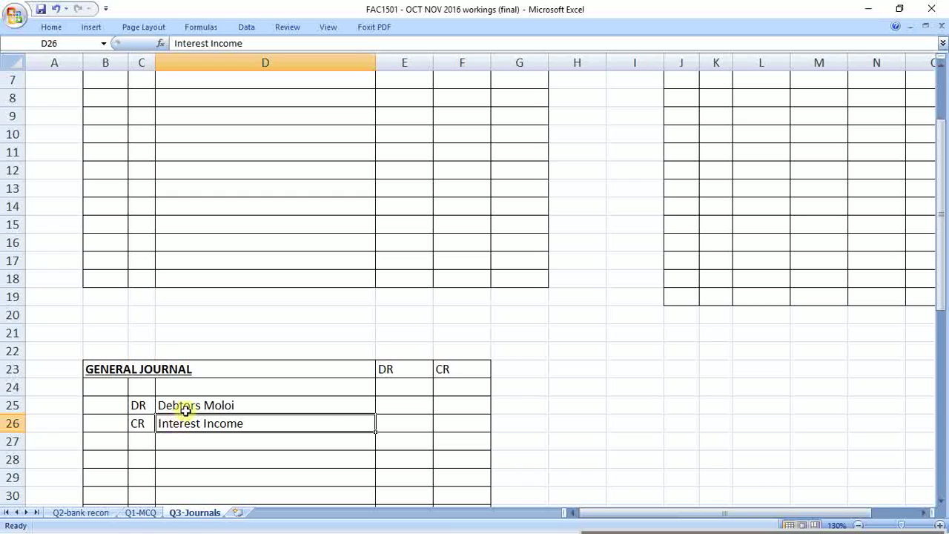
Write the interest working (1200 x 8% x 3/12) beside the debit entry in G25
left_click(427, 403)
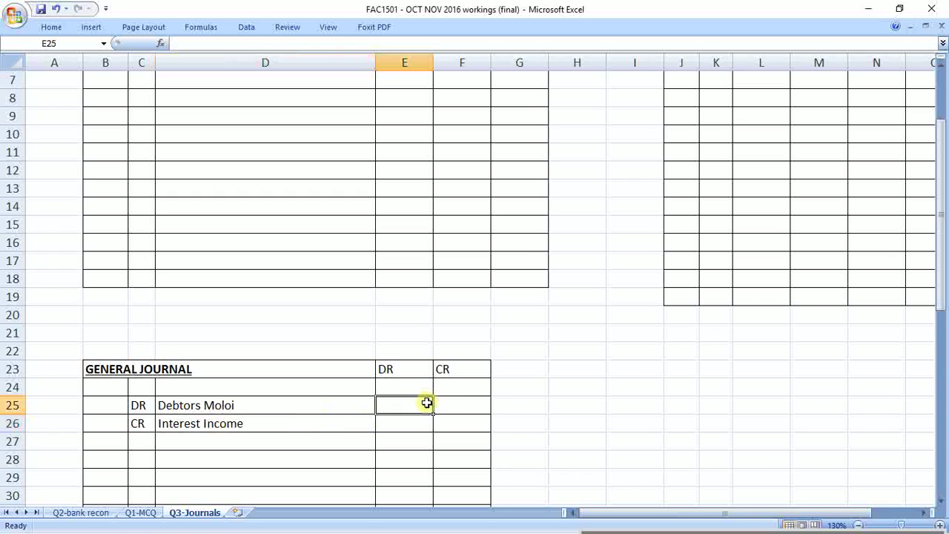
left_click(543, 403)
type("(1200")
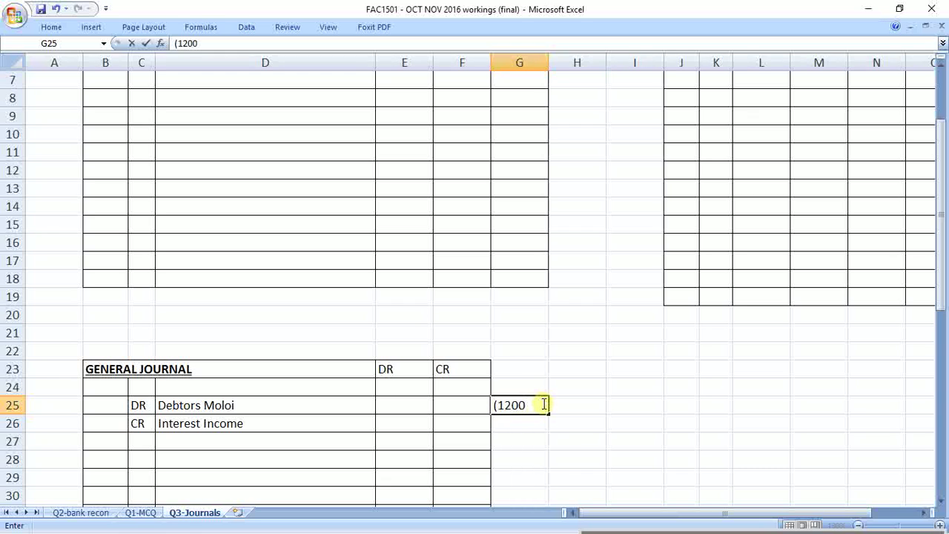
type(" x 8% x 3/12")
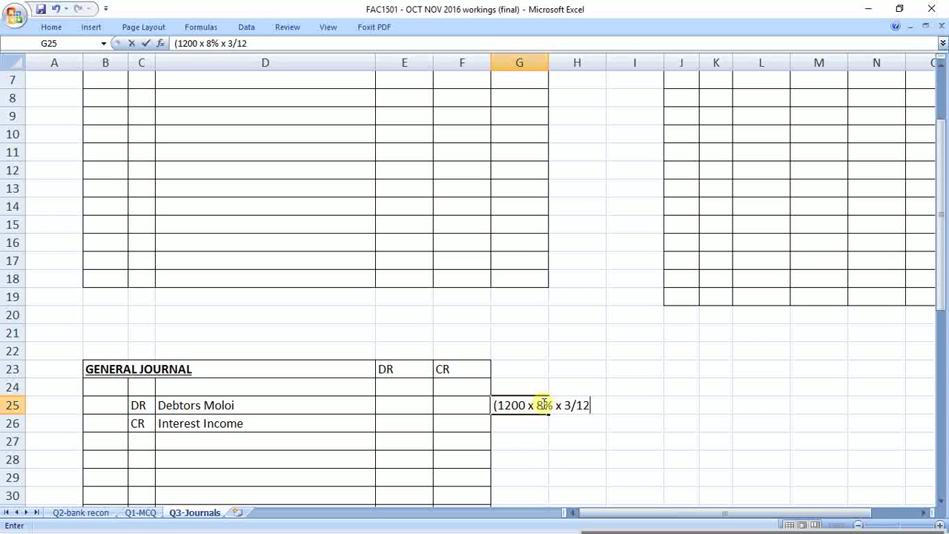
type(")")
key("Return")
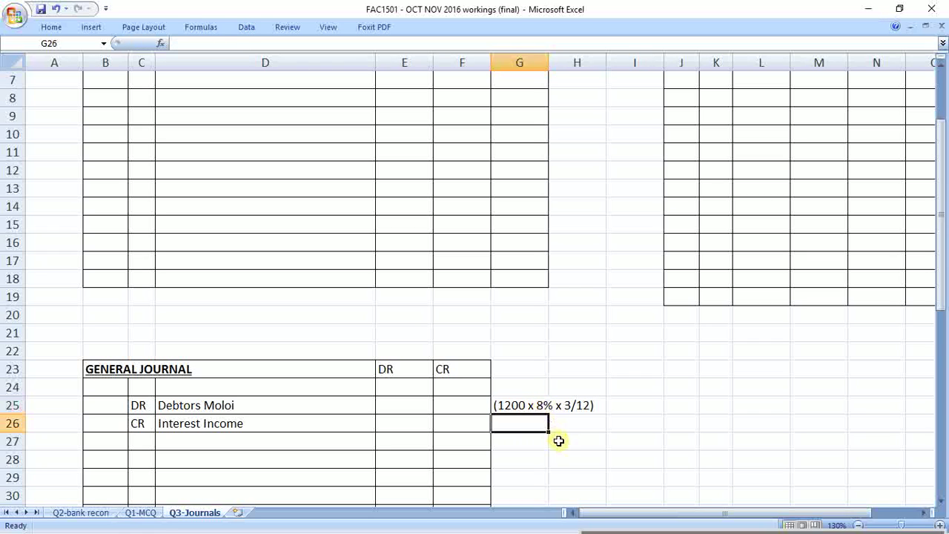
Enter =1200*0,08*3/12 as the debit amount in E25 and =E25 as the Interest Income credit in F26
left_click(417, 404)
type("=")
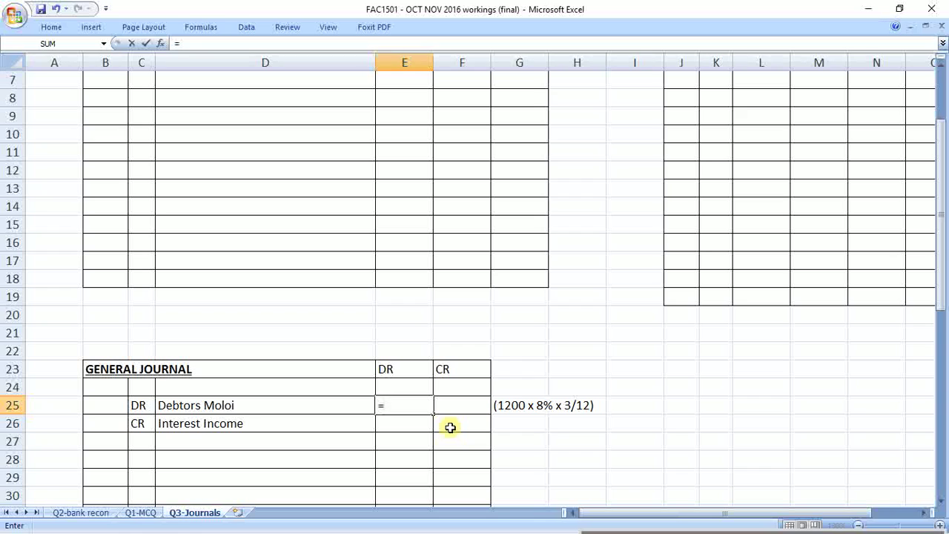
type("1200*0,08*")
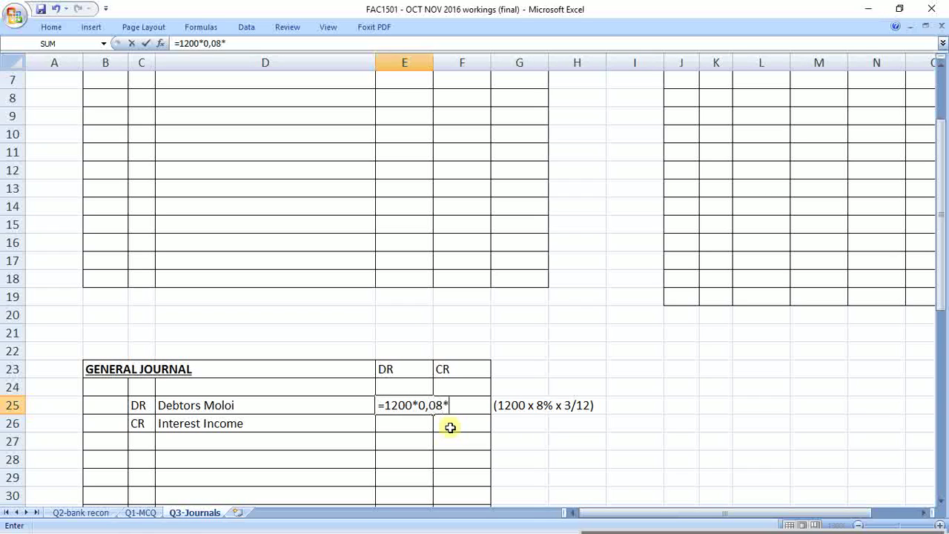
type("3/12")
key("Return")
left_click(449, 426)
type("=E25")
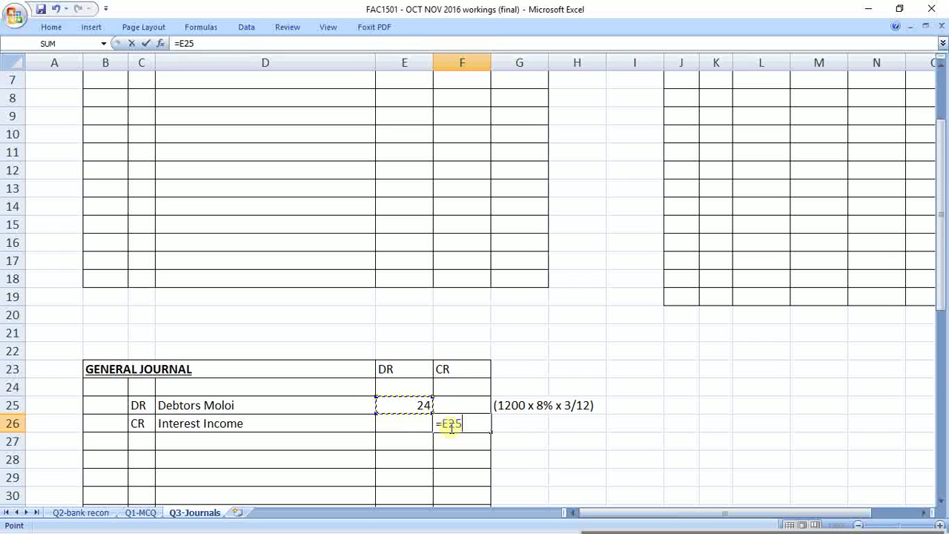
key("Return")
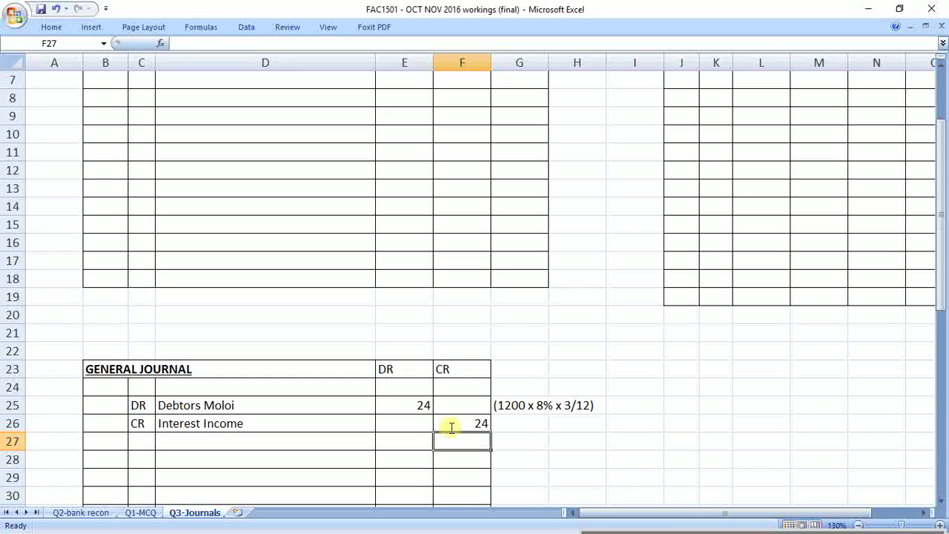
Switch to the exam paper PDF and read the 7 March transaction, the debtors list and the required journals
key("Up")
key("Up")
key("Right")
key("Right")
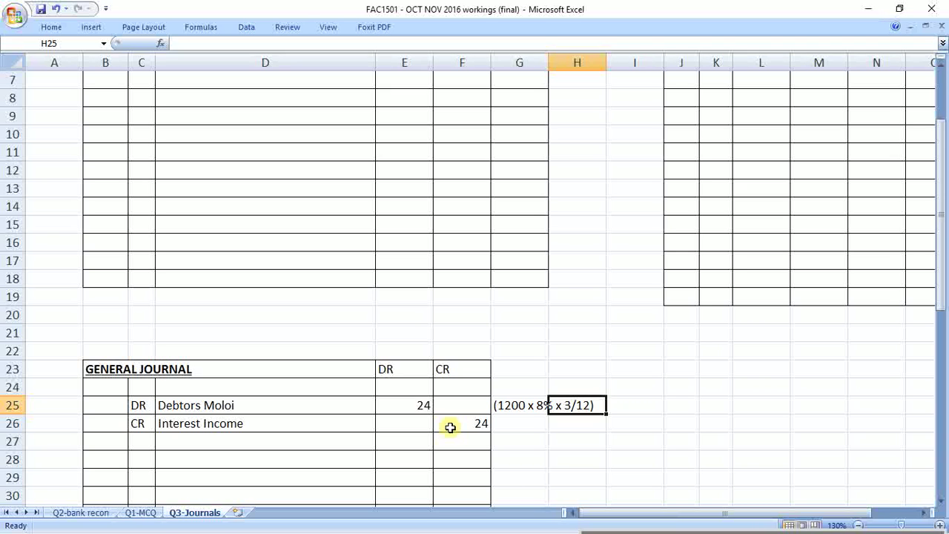
key("alt+Tab")
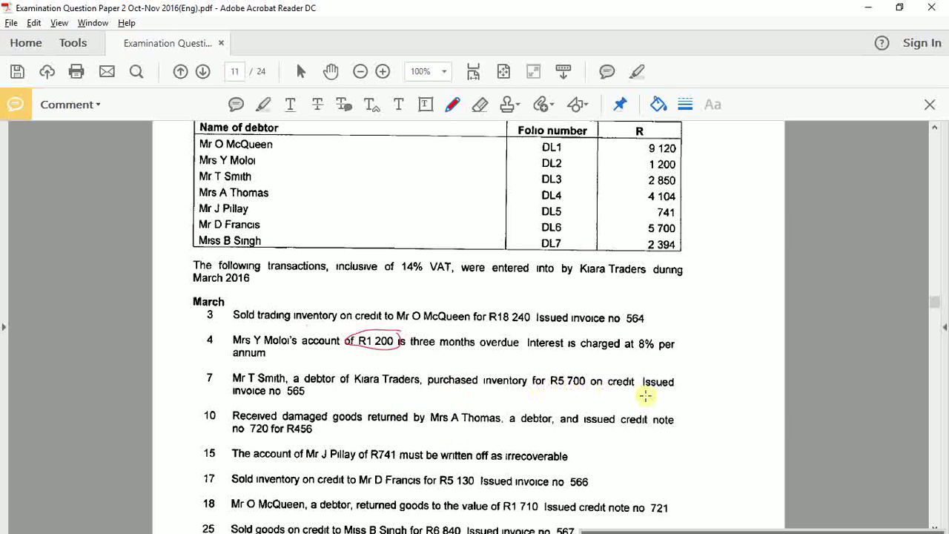
scroll(519, 389, "down", 1)
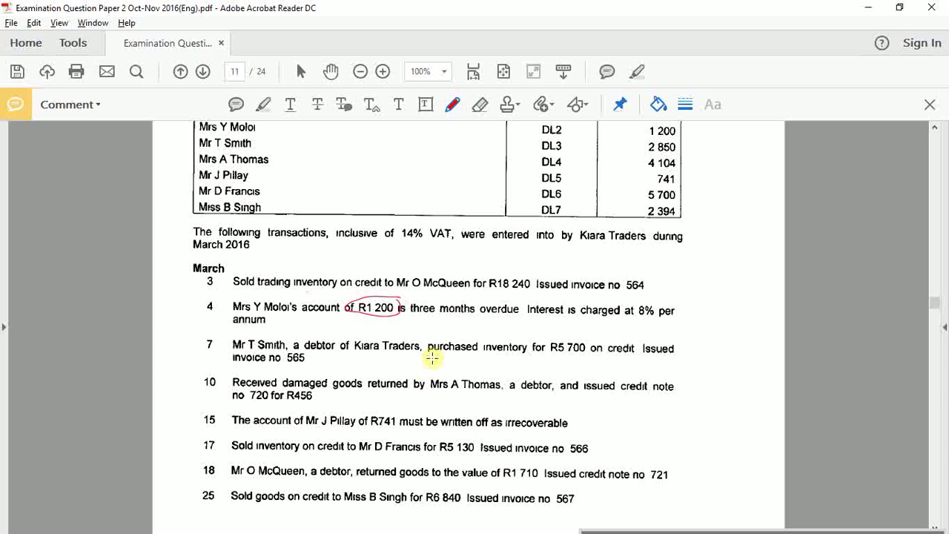
scroll(447, 360, "up", 3)
scroll(447, 360, "up", 3)
scroll(447, 360, "down", 11)
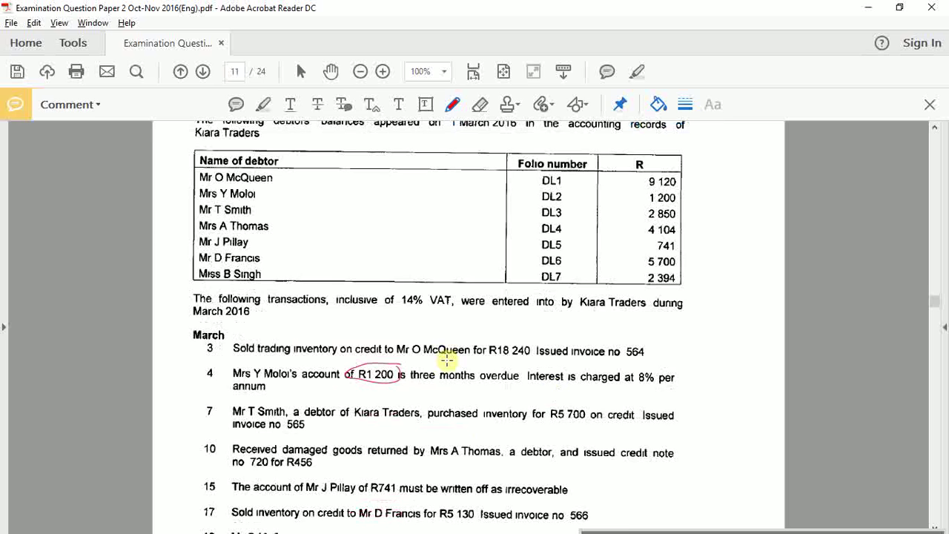
scroll(447, 360, "down", 1)
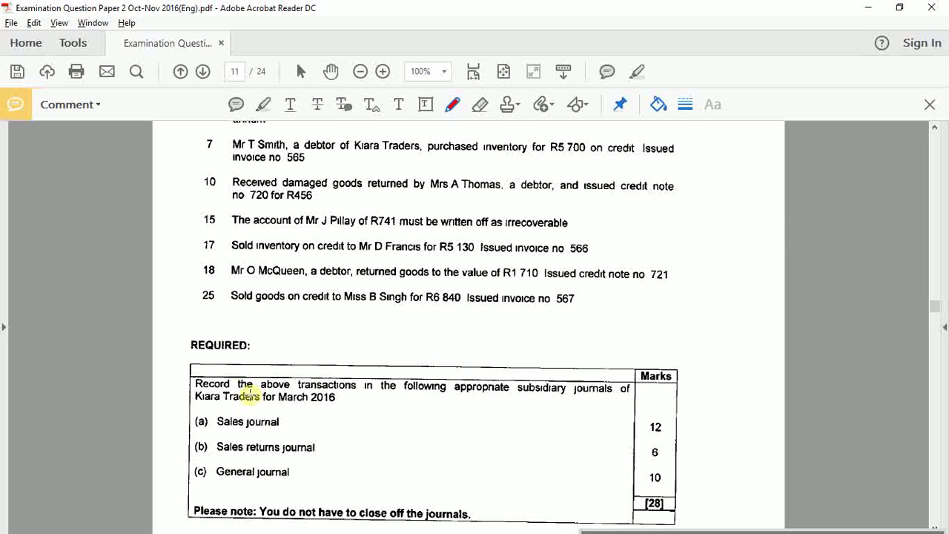
scroll(250, 395, "up", 5)
scroll(251, 395, "up", 1)
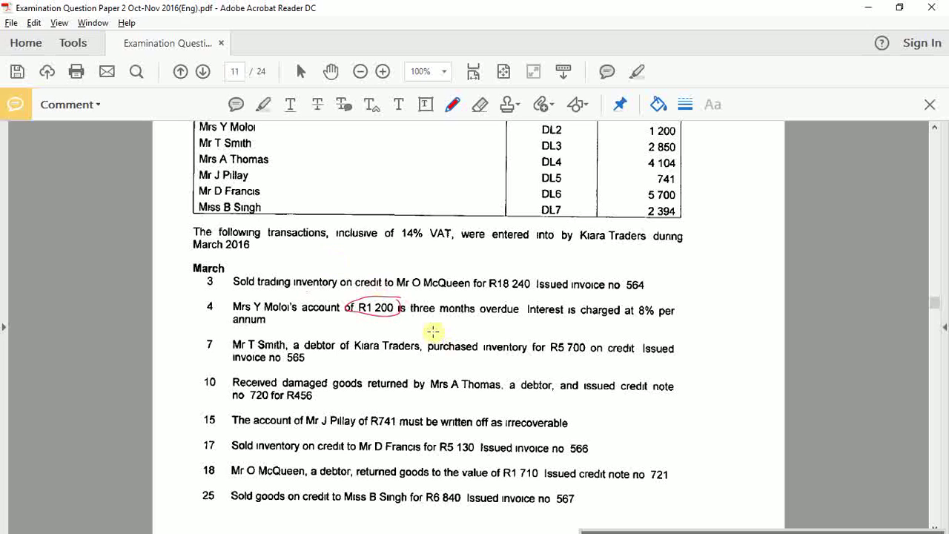
Switch back to Excel and enter document number 565 in B6 and day 7 in C6 of the sales journal
key("alt+Tab")
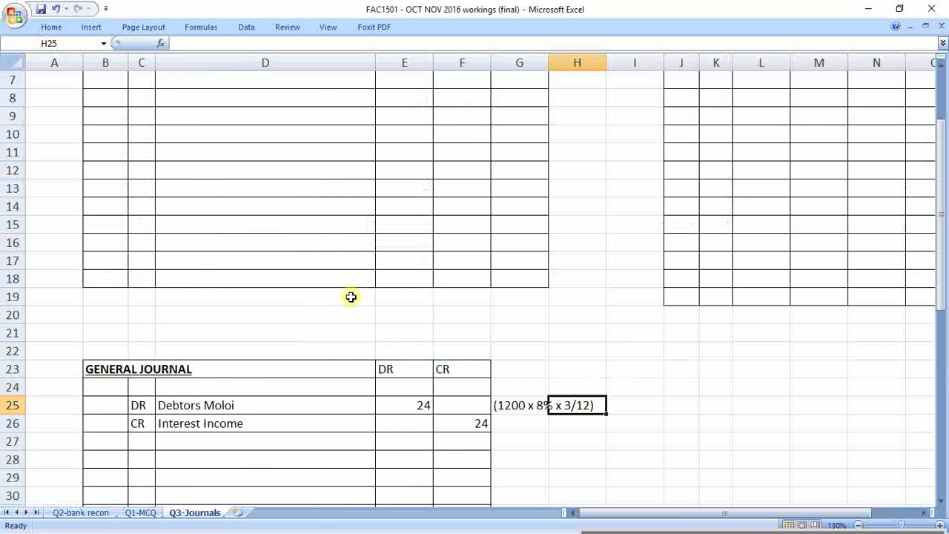
scroll(350, 297, "up", 2)
left_click(109, 168)
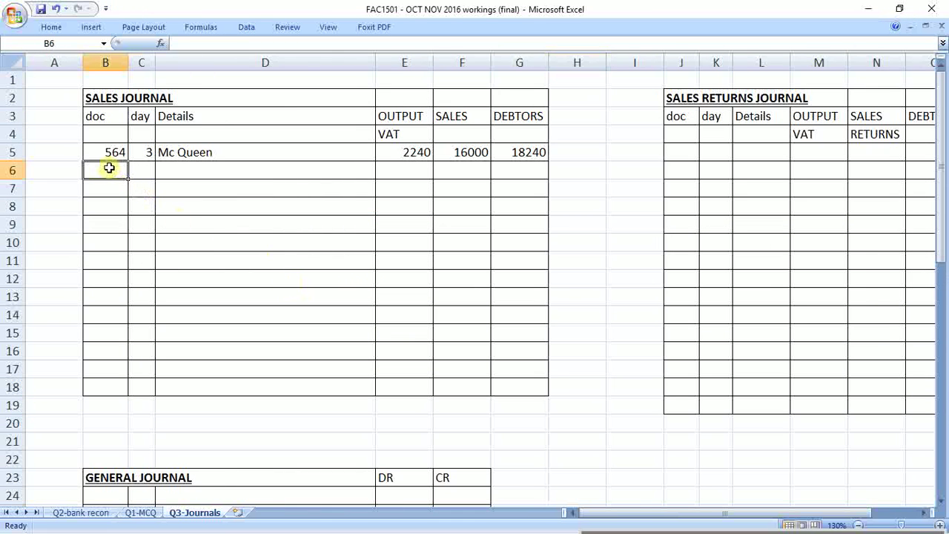
type("56")
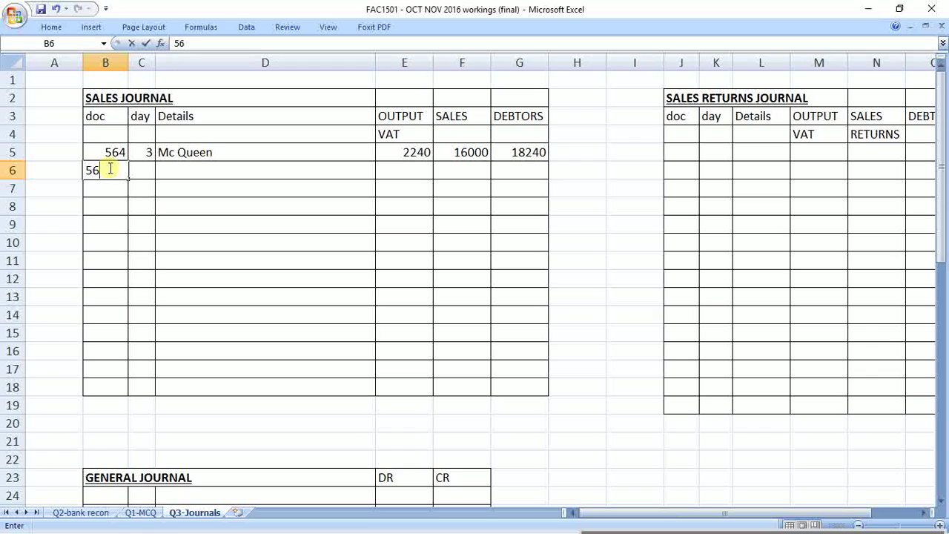
type("5")
key("Return")
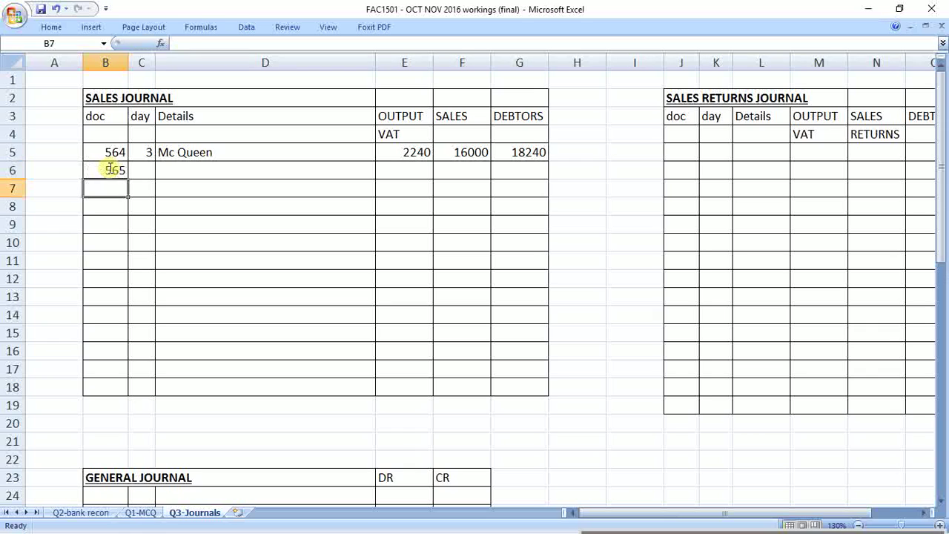
left_click(110, 168)
key("Right")
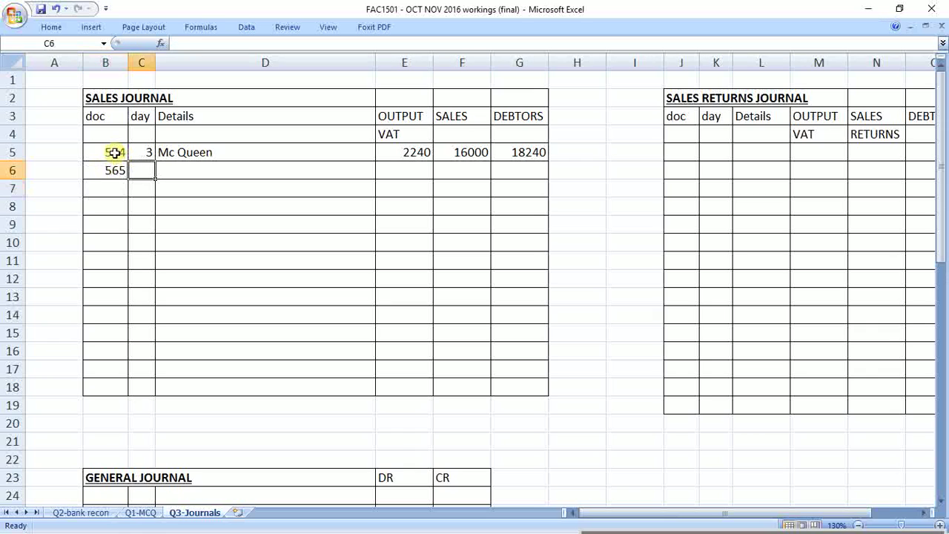
left_click(112, 151)
left_click(142, 171)
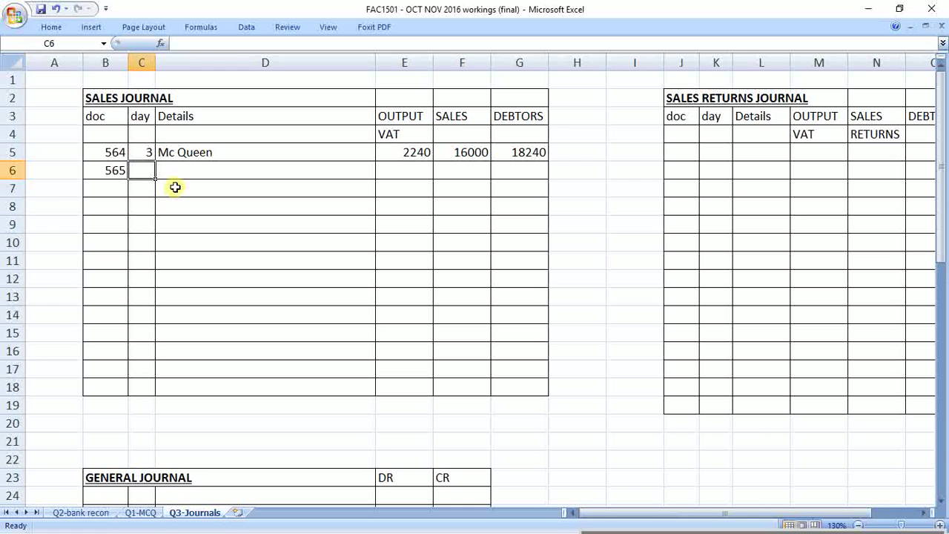
type("7")
left_click(141, 422)
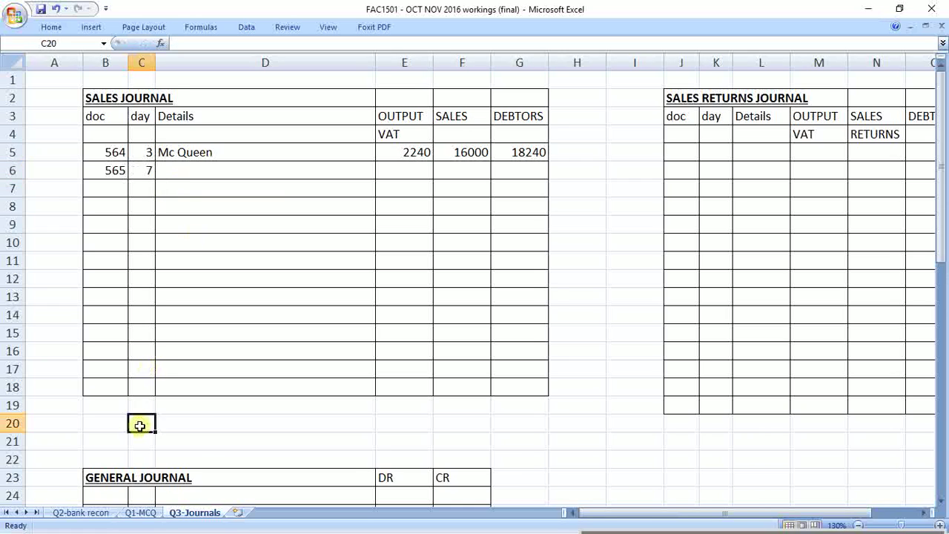
Enter 4 in B25 of the general journal and add the heading day in B24
scroll(140, 393, "down", 2)
left_click(110, 408)
type("4")
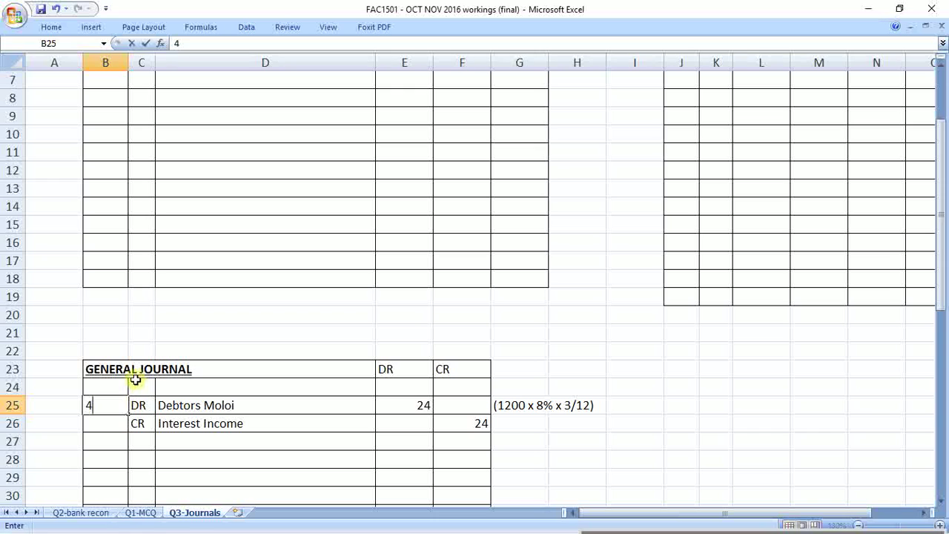
left_click(106, 385)
type("day")
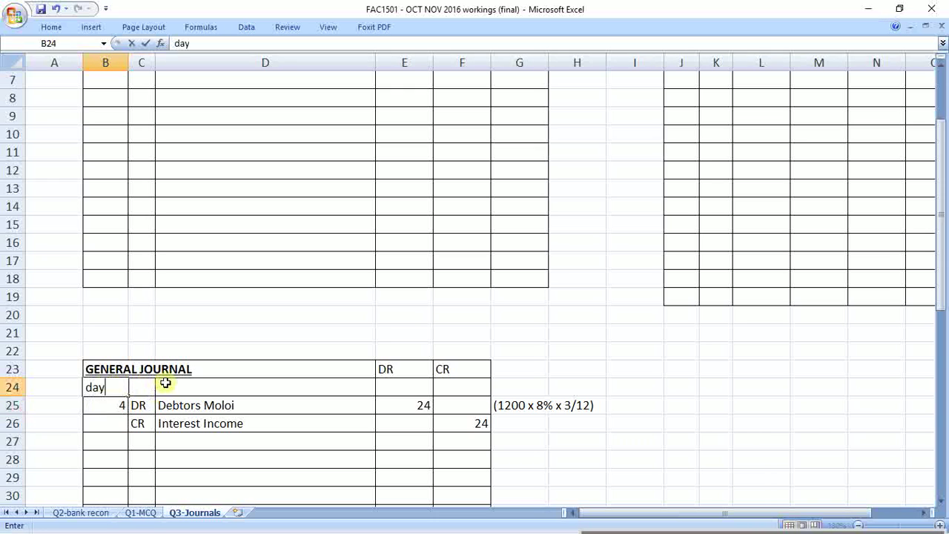
key("Return")
Enter the 7 March debtor's surname in D6 and 5700 in the sales journal's DEBTORS column, G6
scroll(214, 375, "up", 2)
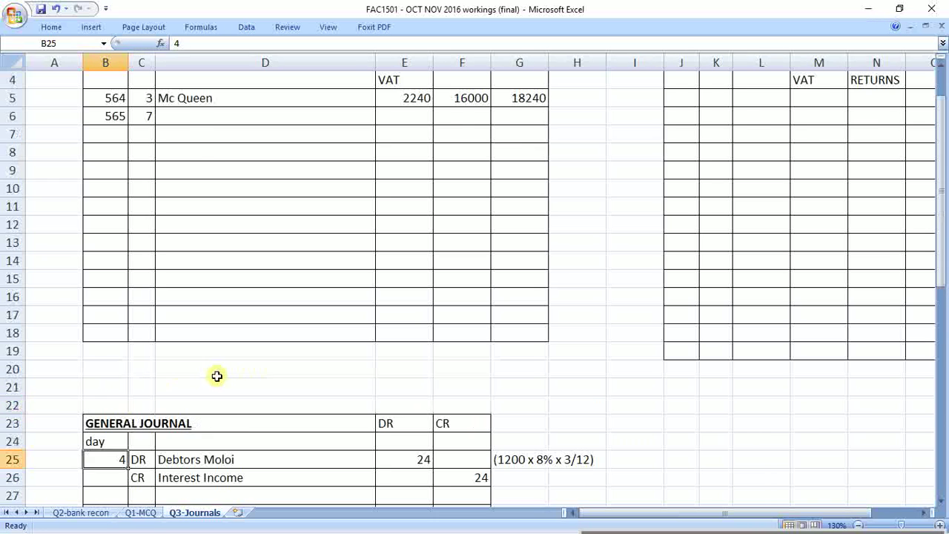
left_click(201, 169)
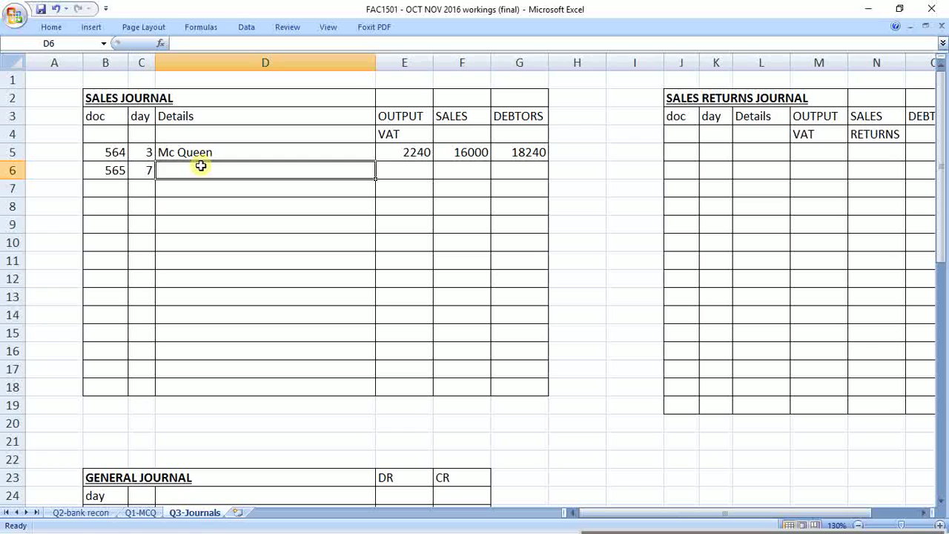
type("Smith")
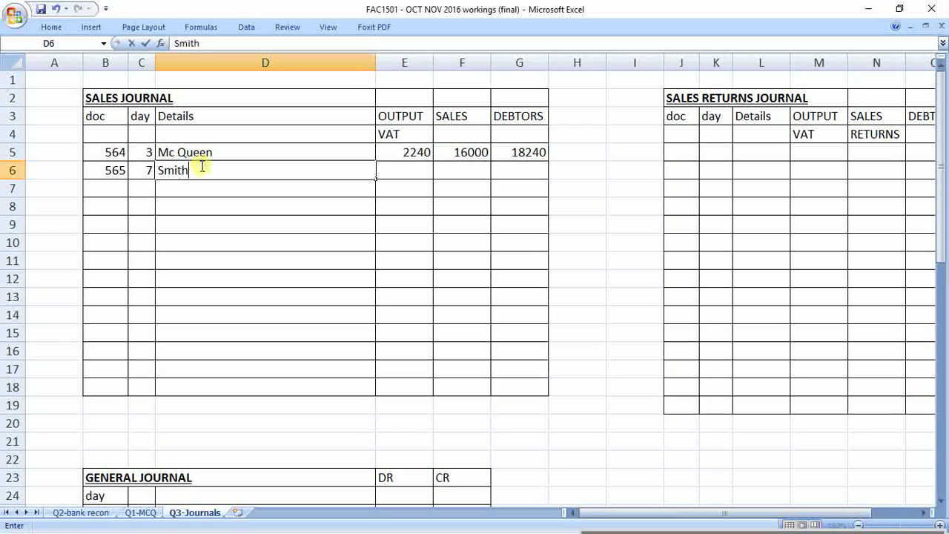
key("Return")
key("Up")
key("Right")
key("Right")
key("Right")
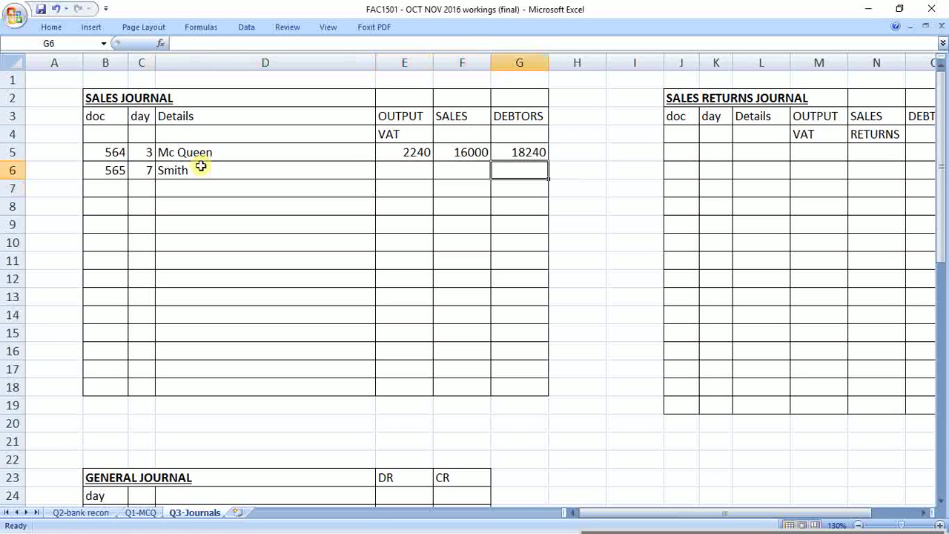
type("5700")
key("Return")
Enter 5000 as the SALES amount in F6 and 700 as the OUTPUT VAT in E6
key("Up")
key("Left")
type("5000")
key("Left")
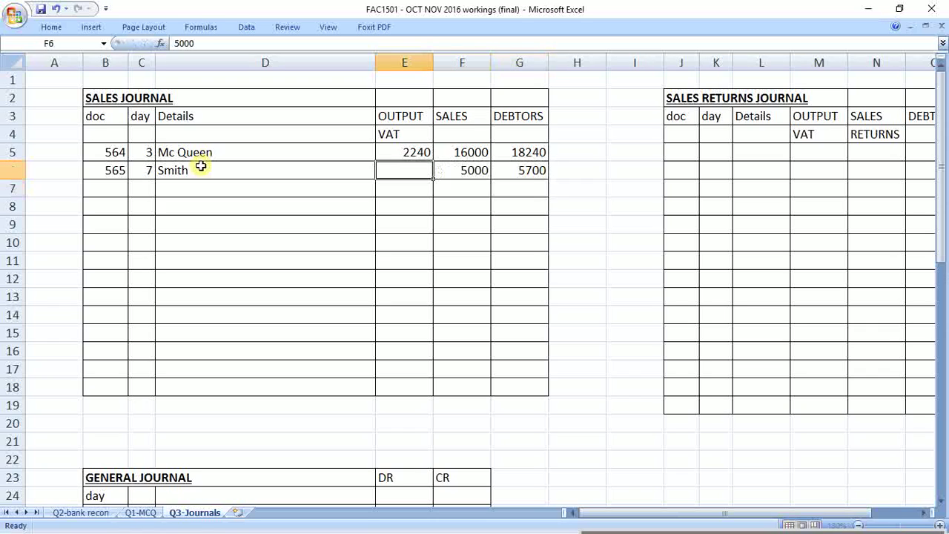
type("70")
key("Return")
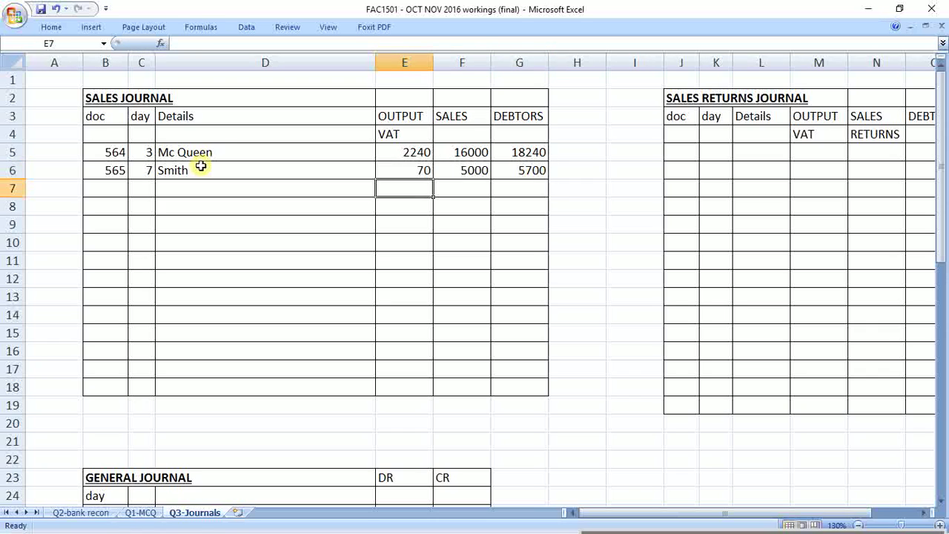
key("Up")
type("700")
key("Return")
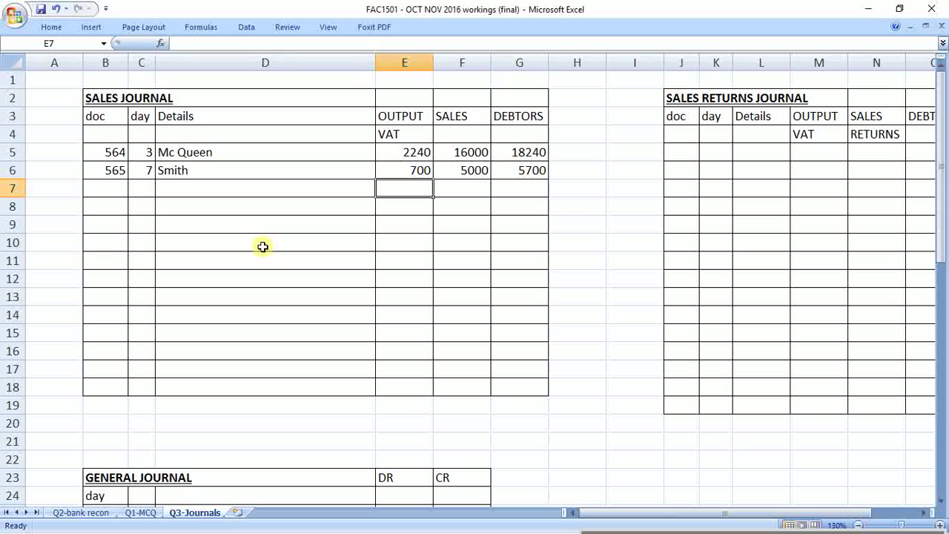
Consult the 10 March transaction in the exam paper PDF and delete the empty column I before the sales returns journal in Excel
key("alt+Tab")
left_click(165, 212)
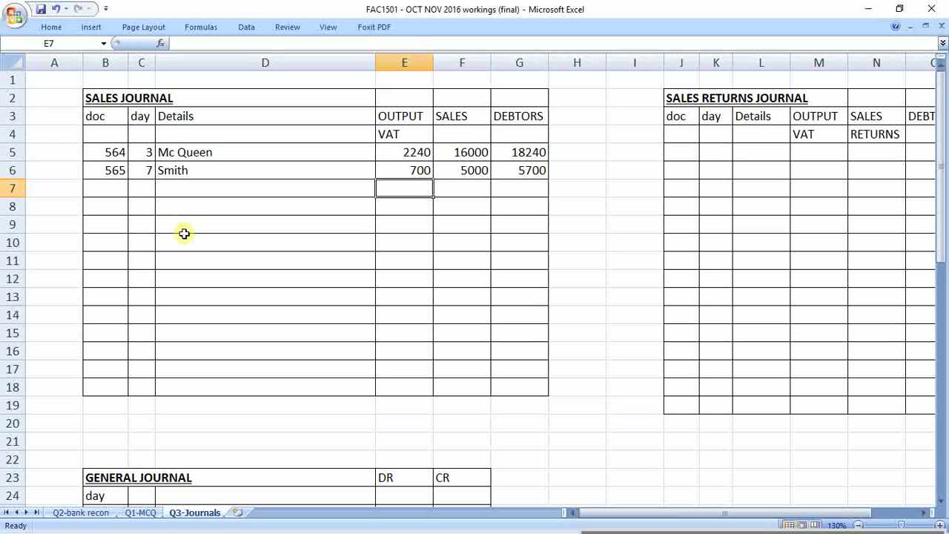
key("alt+Tab")
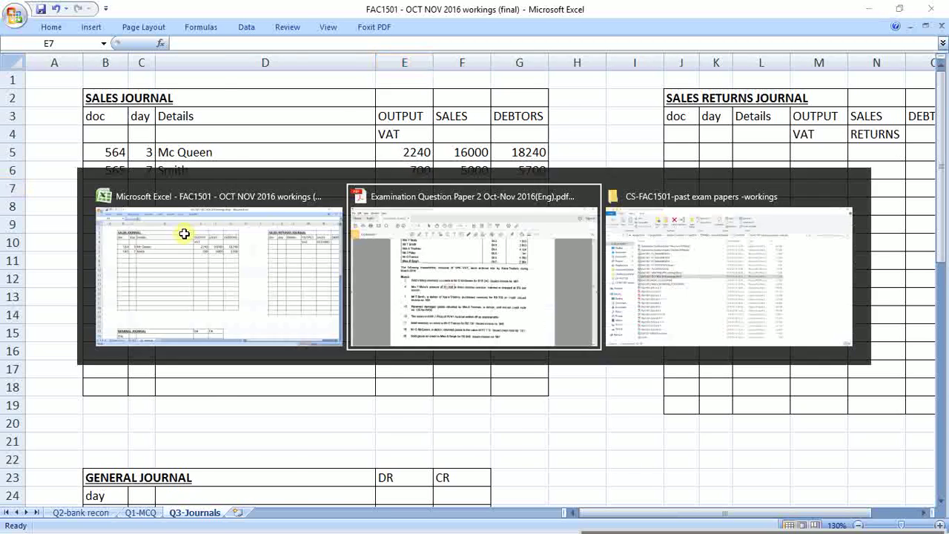
scroll(185, 259, "down", 1)
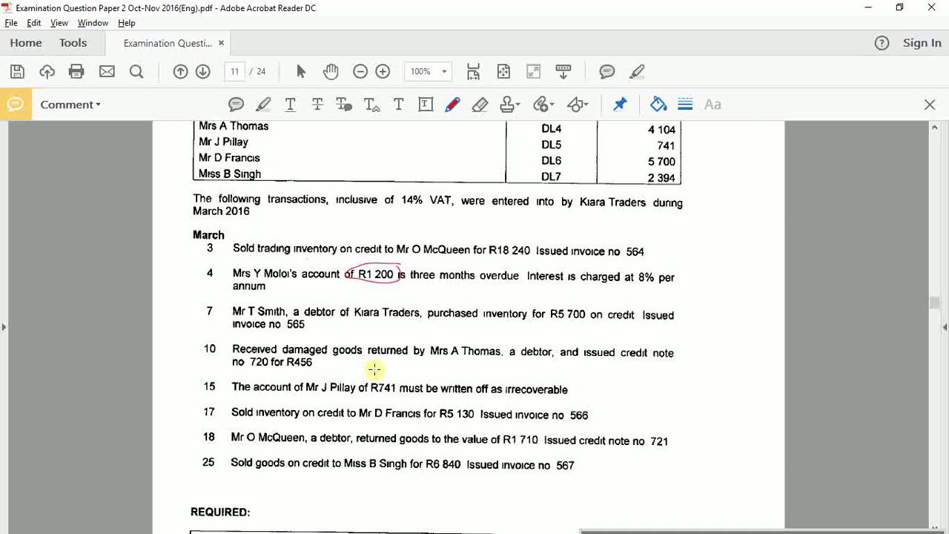
key("alt+Tab")
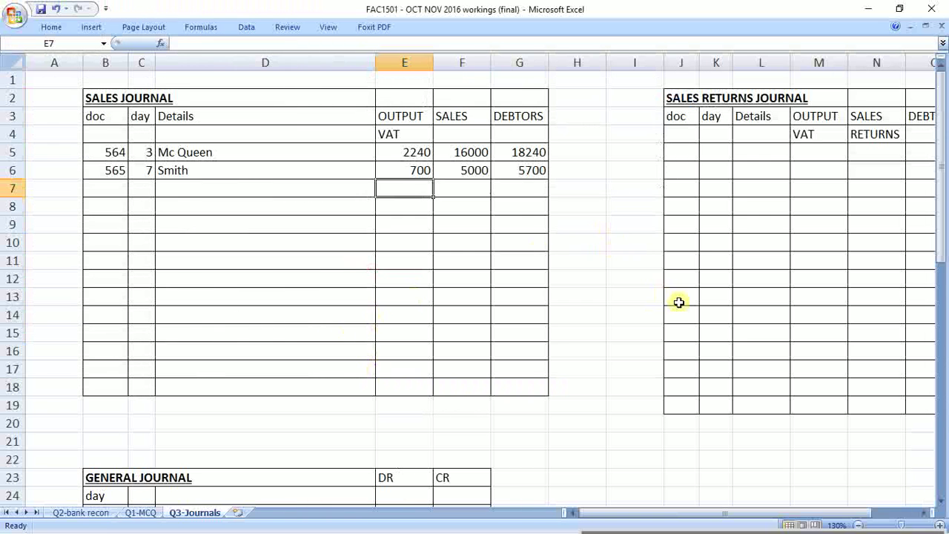
right_click(631, 62)
left_click(654, 151)
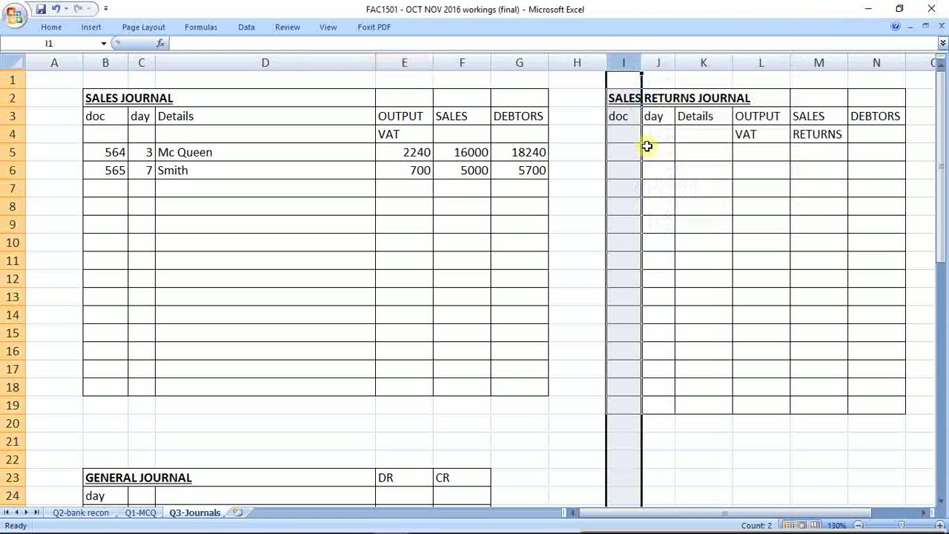
Enter day 10 in J5 and document number 720 in I5 of the sales returns journal
left_click(630, 151)
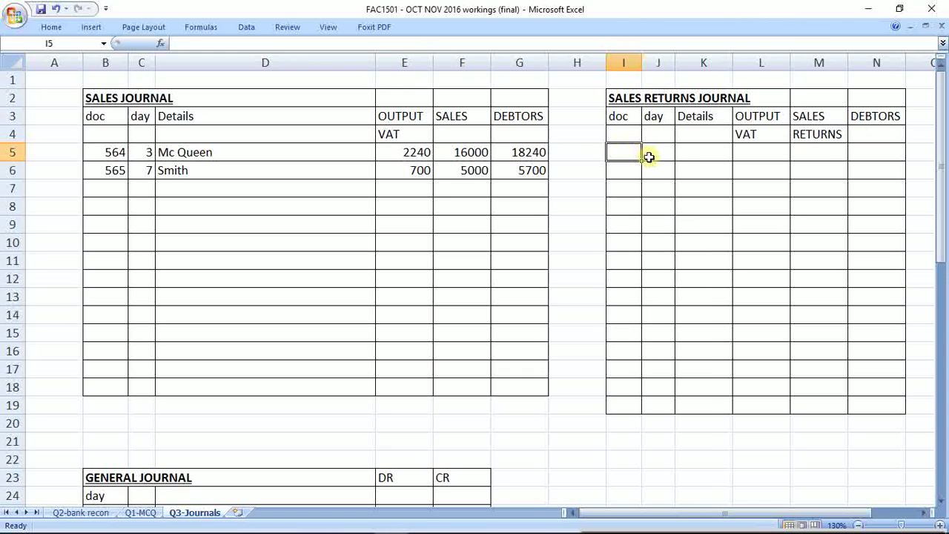
left_click(648, 156)
type("10")
key("Left")
type("720")
key("Return")
Enter the 10 March debtor's surname in K5 and 456 in the sales returns journal's DEBTORS column, N5
left_click(648, 156)
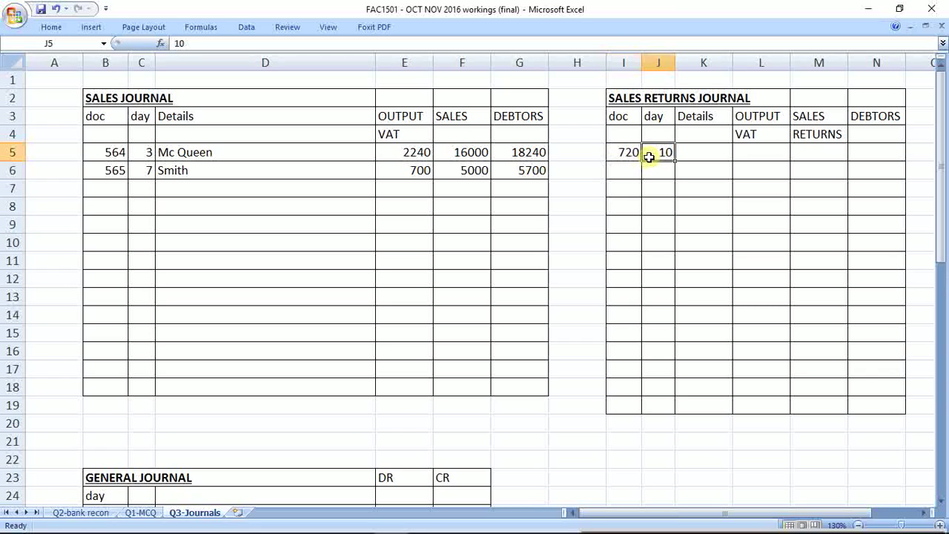
key("Right")
type("Thomas")
key("Return")
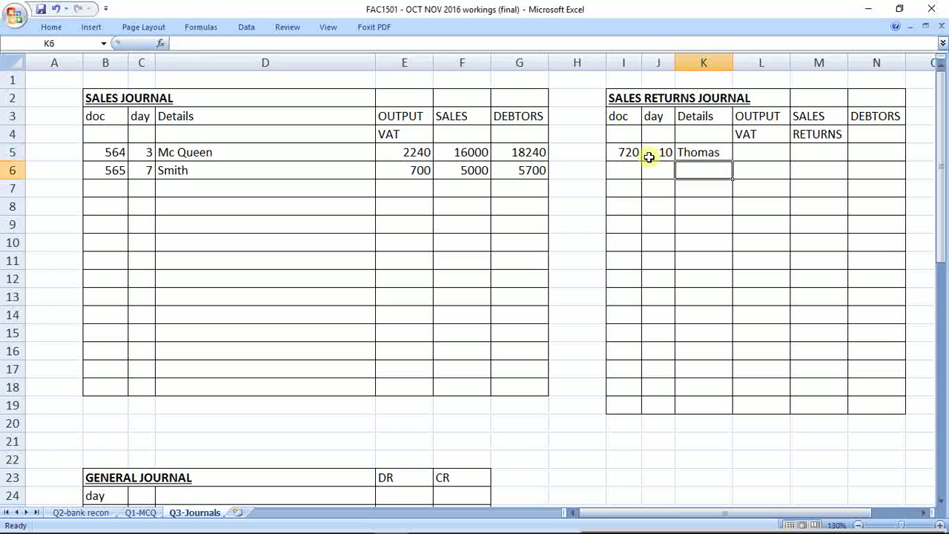
key("Up")
key("Right")
key("Right")
key("Right")
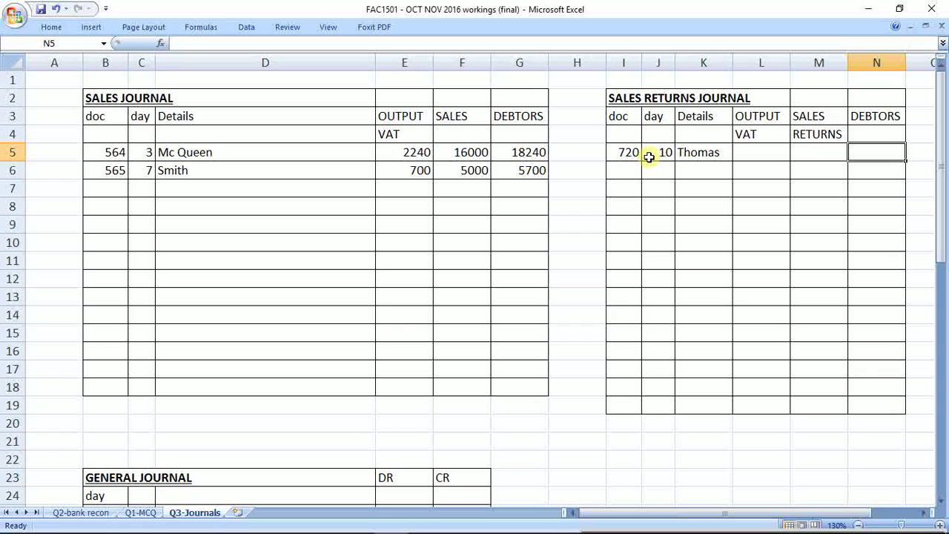
type("456")
key("Return")
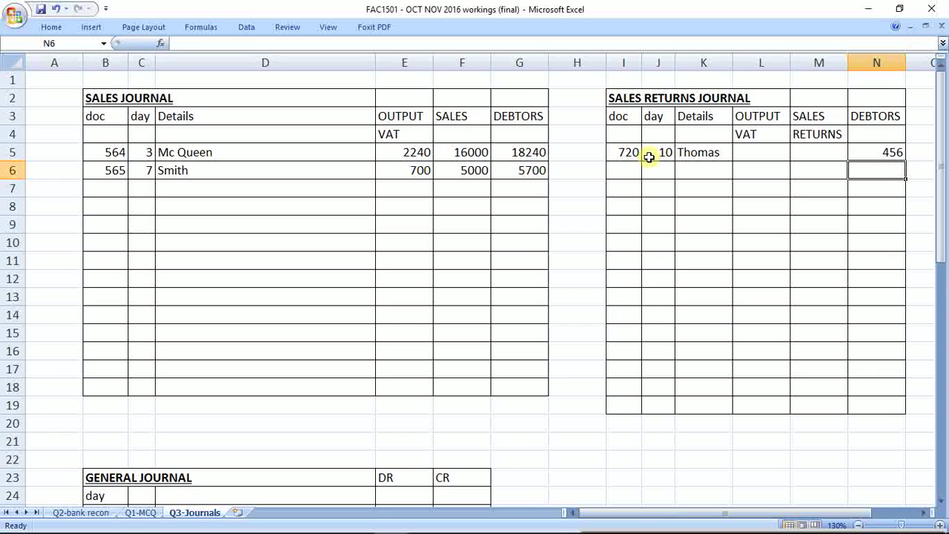
Calculate the SALES RETURNS amount excluding VAT in M5 with =N5*100/114
key("Up")
key("Left")
key("Left")
key("Right")
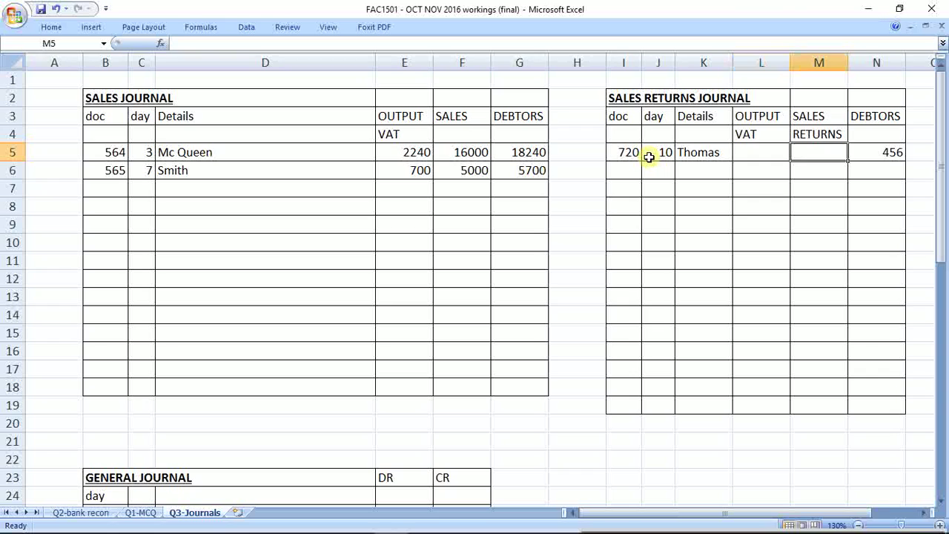
type("=")
key("Right")
type("*")
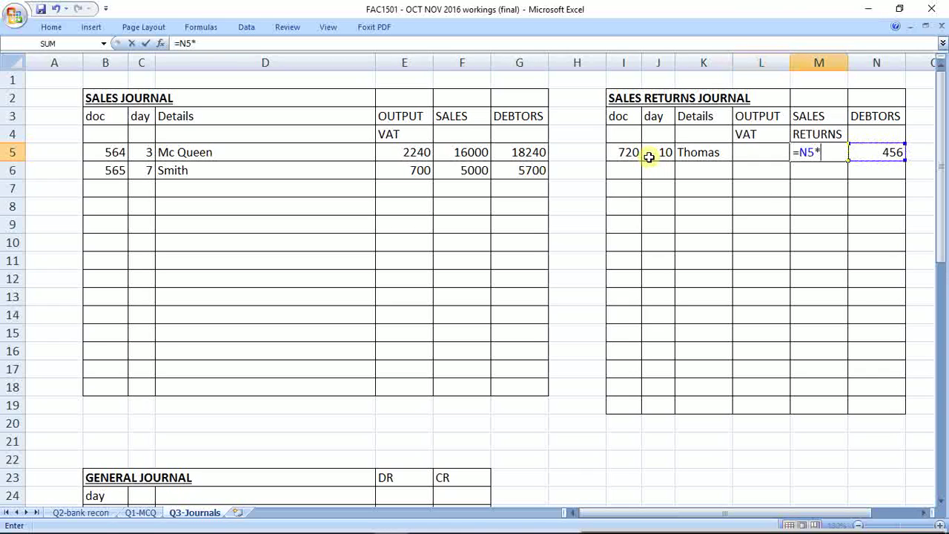
type("100/114")
key("Return")
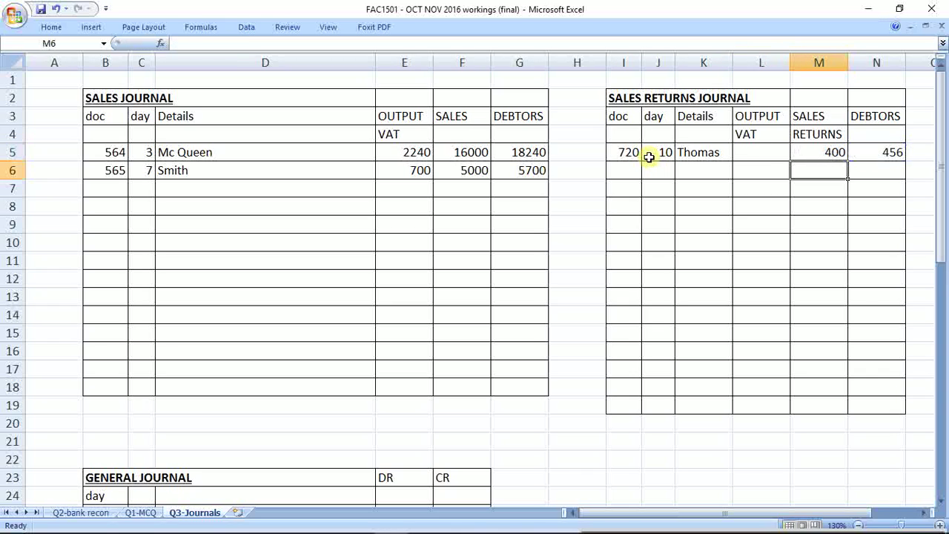
Enter 56 as the OUTPUT VAT in L5 of the sales returns journal
key("Up")
key("Left")
type("56")
key("Return")
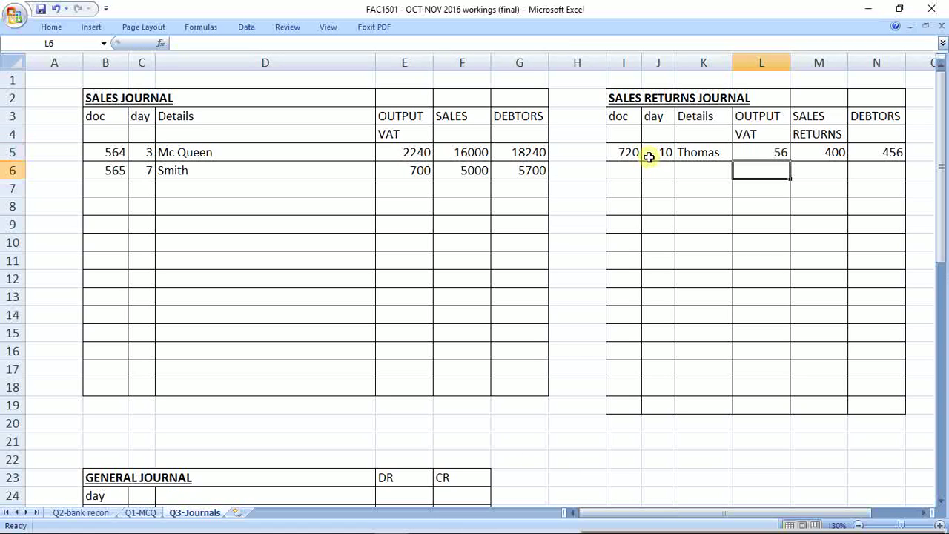
Check the 15 March transaction in the exam paper PDF and return to the general journal in Excel
key("alt+Tab")
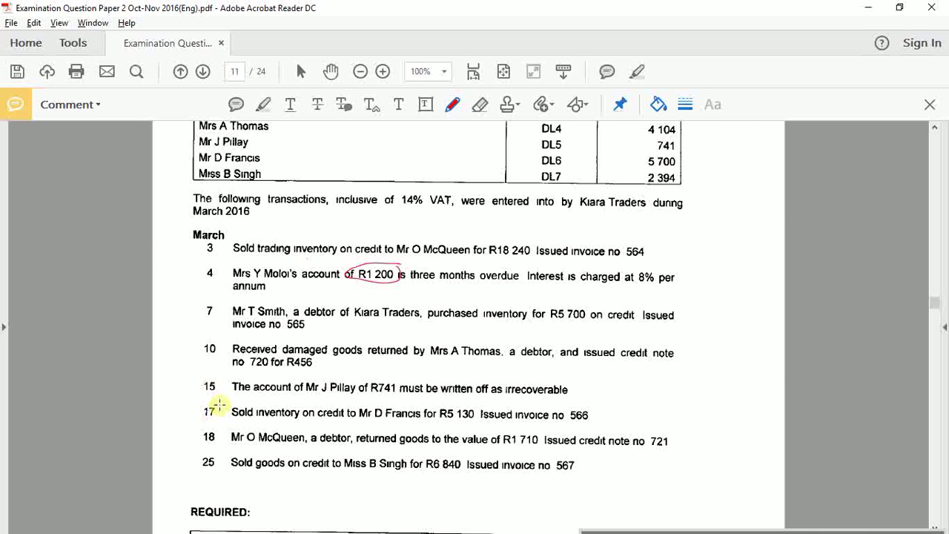
key("alt+Tab")
scroll(219, 402, "down", 3)
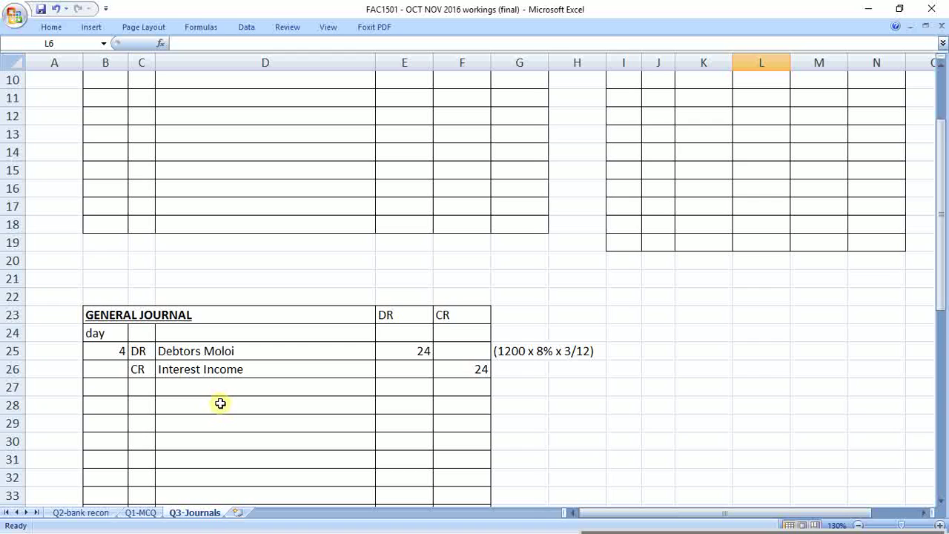
Start a day 15 entry in rows 28 and 29 of the general journal with one DR and one CR line
left_click(122, 408)
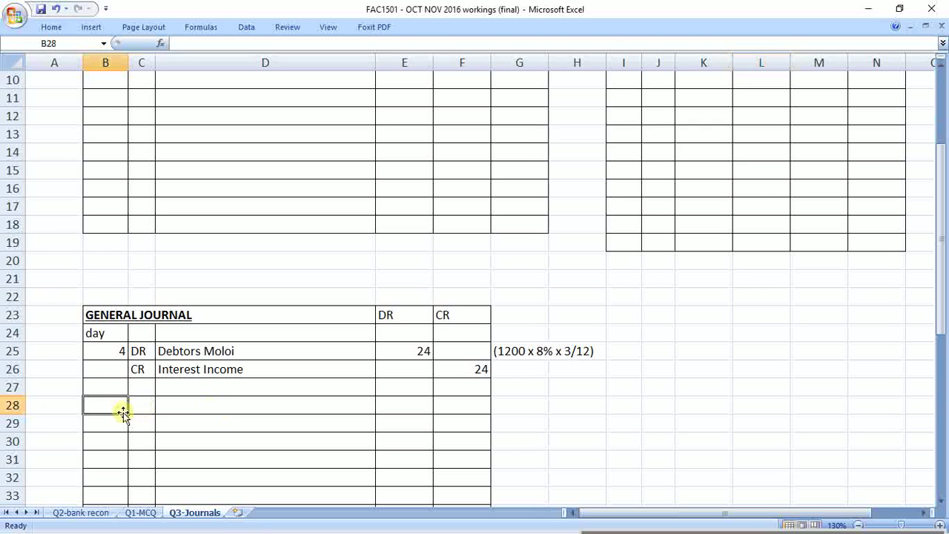
type("15")
key("Tab")
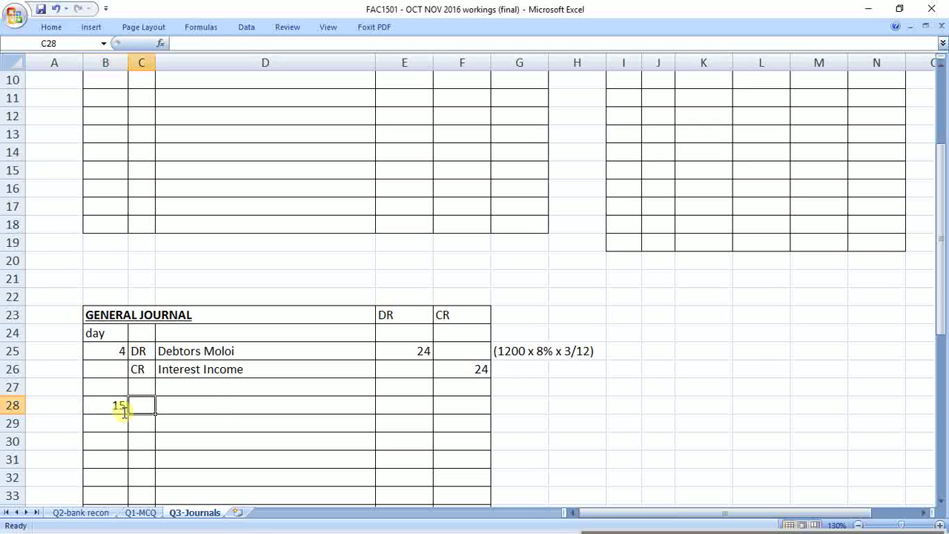
type("DR")
key("Return")
type("CR")
key("Tab")
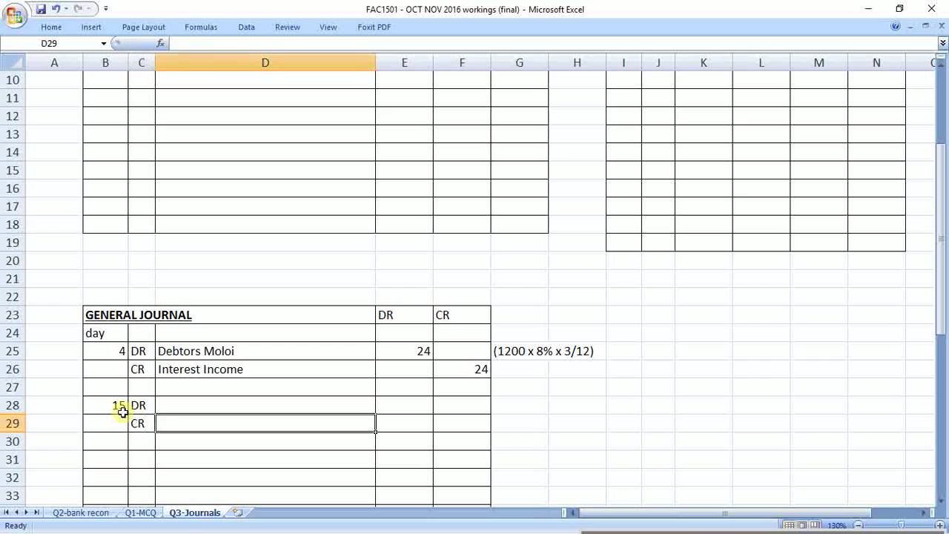
Enter "Credit Losses (expense incr)" as the debited account of the day 15 general journal entry
key("Up")
type("Credit")
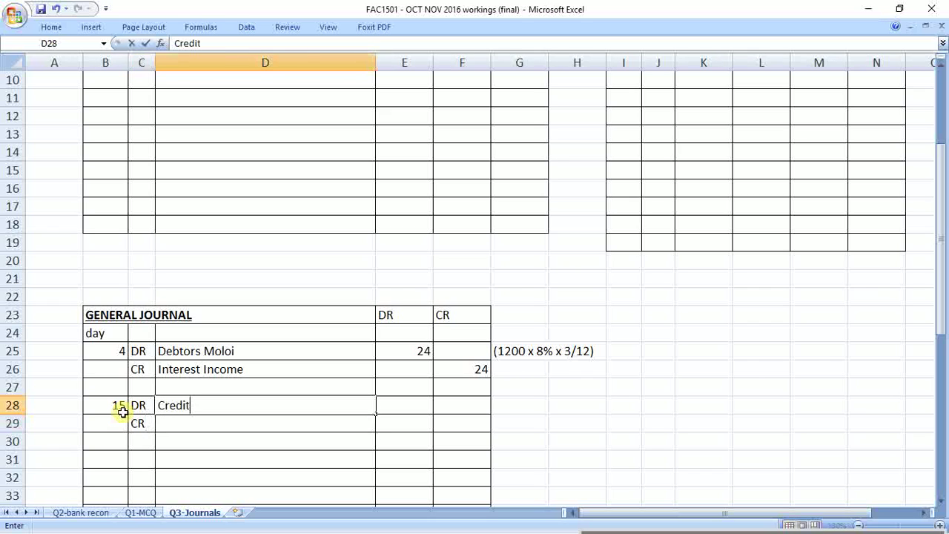
type(" Losses (")
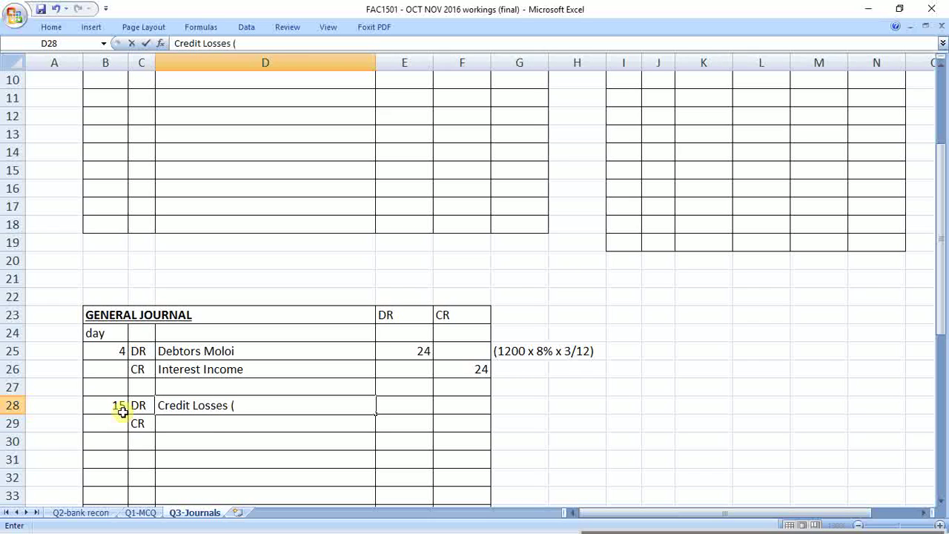
type("expense incr)")
key("Return")
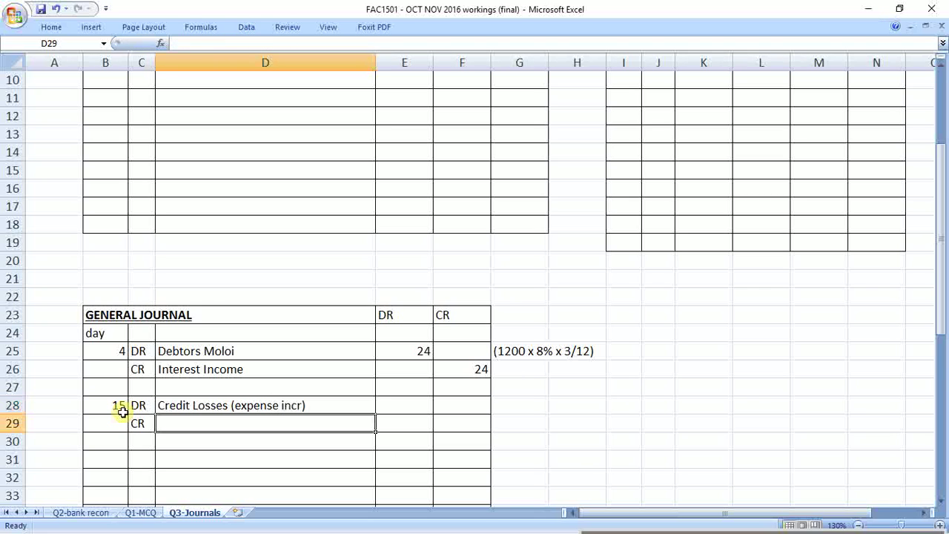
Annotate the day 4 general journal accounts, adding "(A incr)" to the debtor line and "(I incr)" to Interest Income
key("Up")
key("Up")
key("Up")
key("Up")
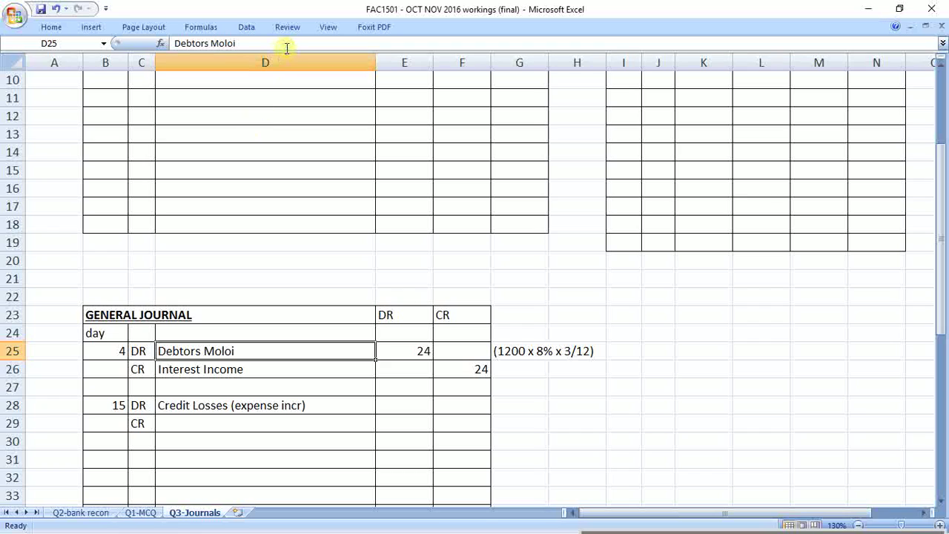
left_click(287, 47)
type("(A incr")
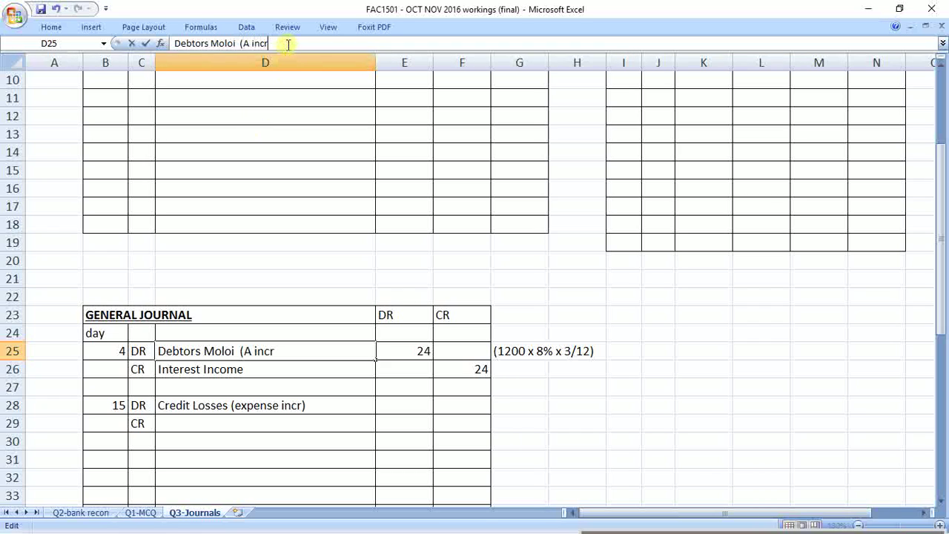
type(")")
key("Return")
left_click(287, 44)
type("(")
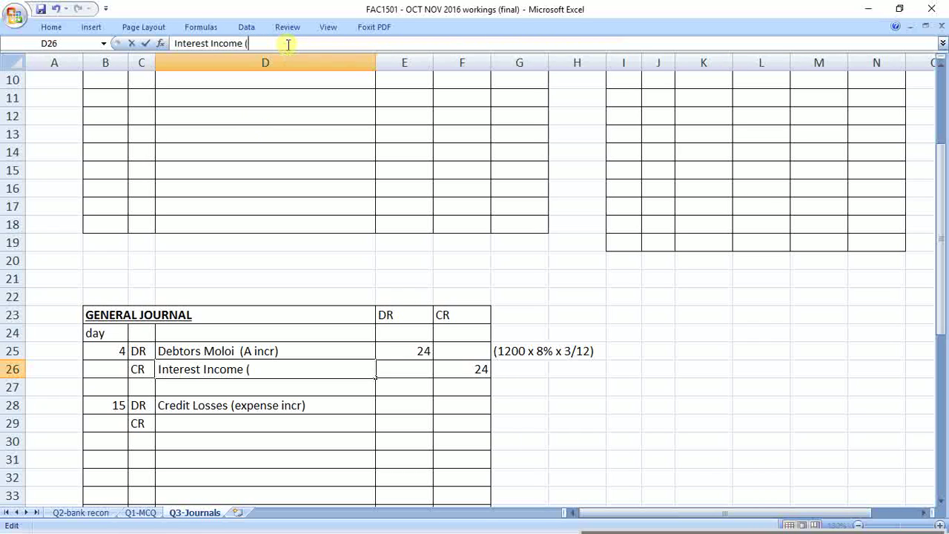
type("I incr)")
key("Return")
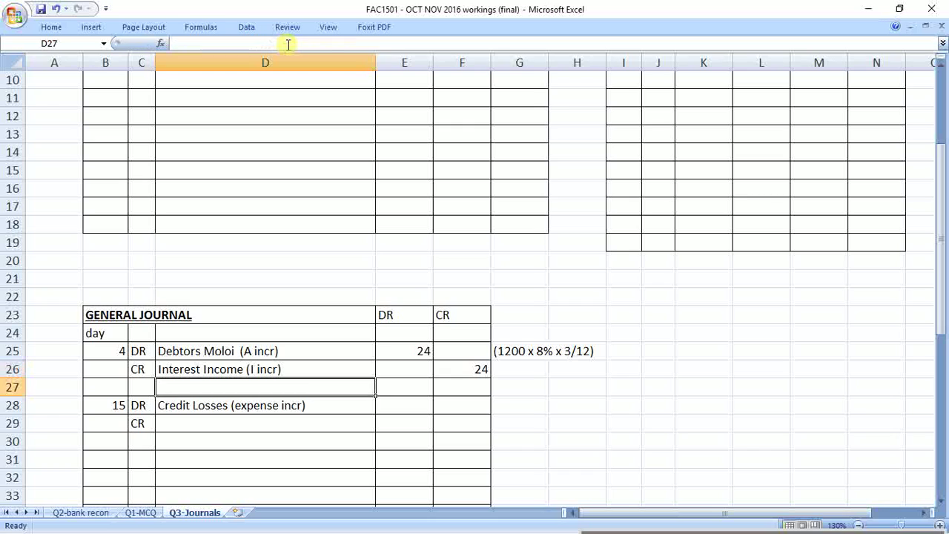
Enter "Debtors (A decr)" as the credited account of the day 15 general journal entry
key("Down")
key("Down")
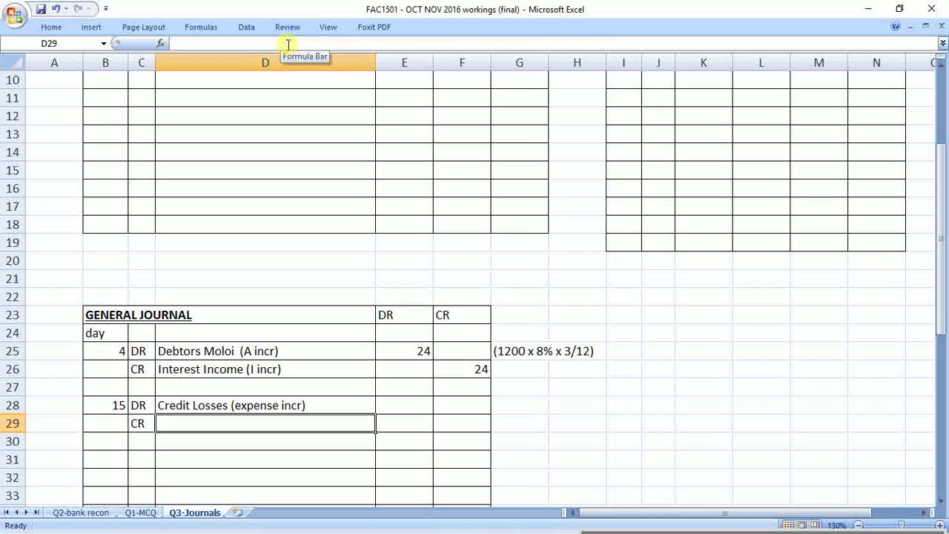
type("Detors")
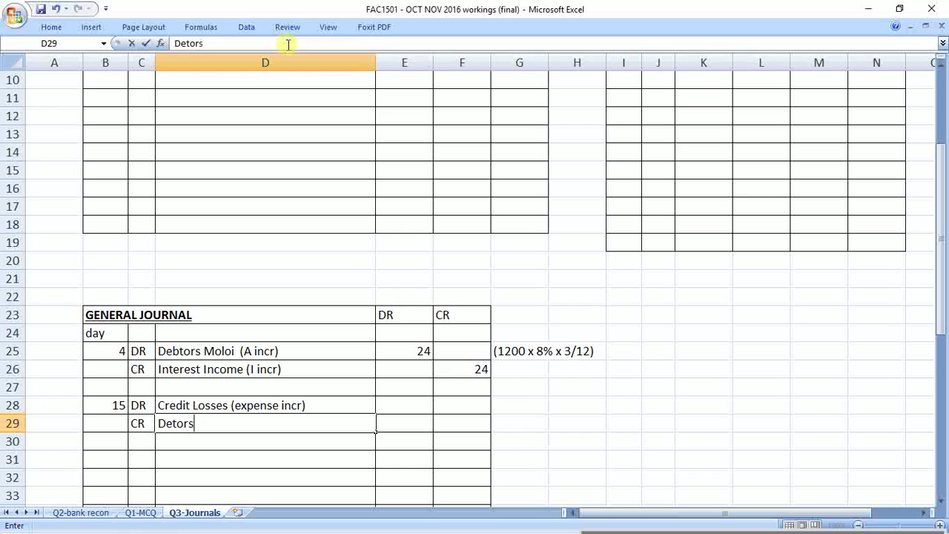
key("BackSpace")
key("BackSpace")
key("BackSpace")
key("BackSpace")
type("btors (A decr)")
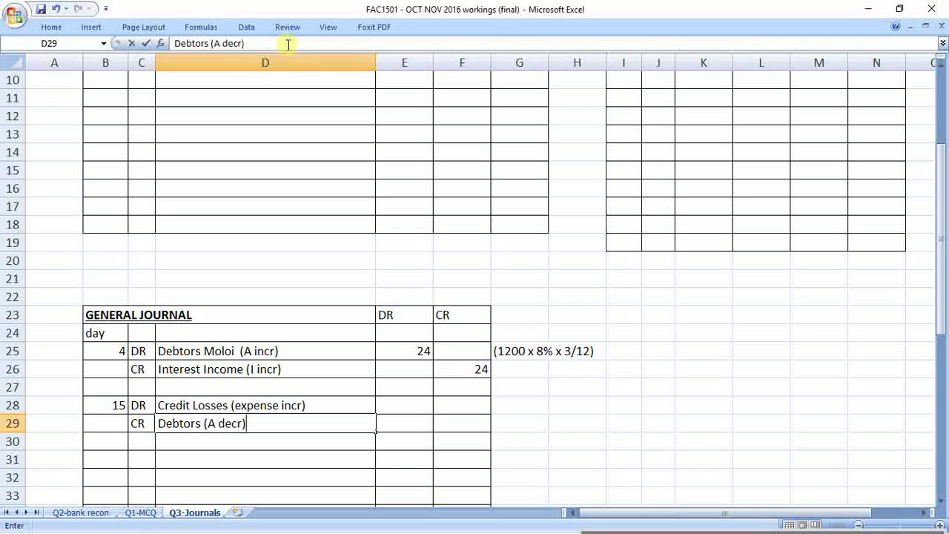
key("Return")
Record 741 as both the debit and the credit amount of the day 15 general journal entry
key("Up")
key("Right")
key("Up")
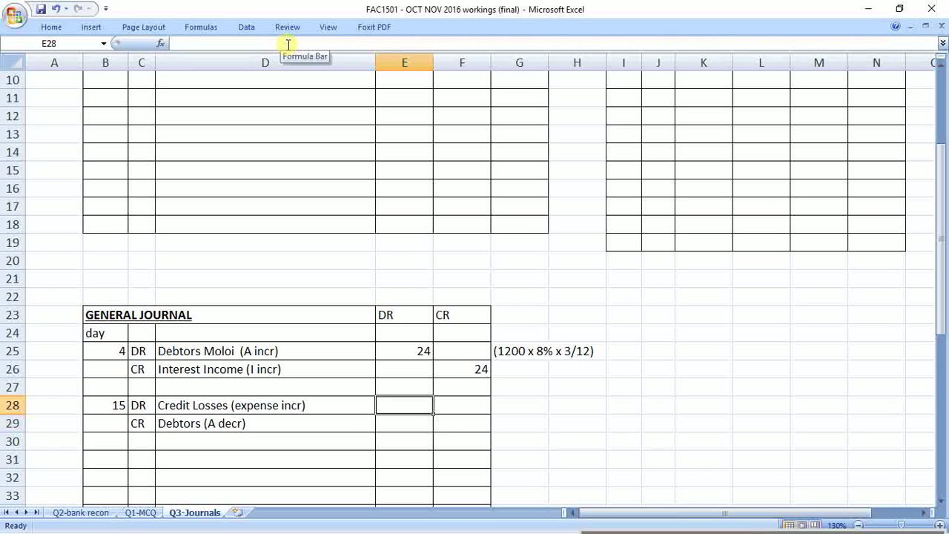
type("741")
key("Right")
key("Down")
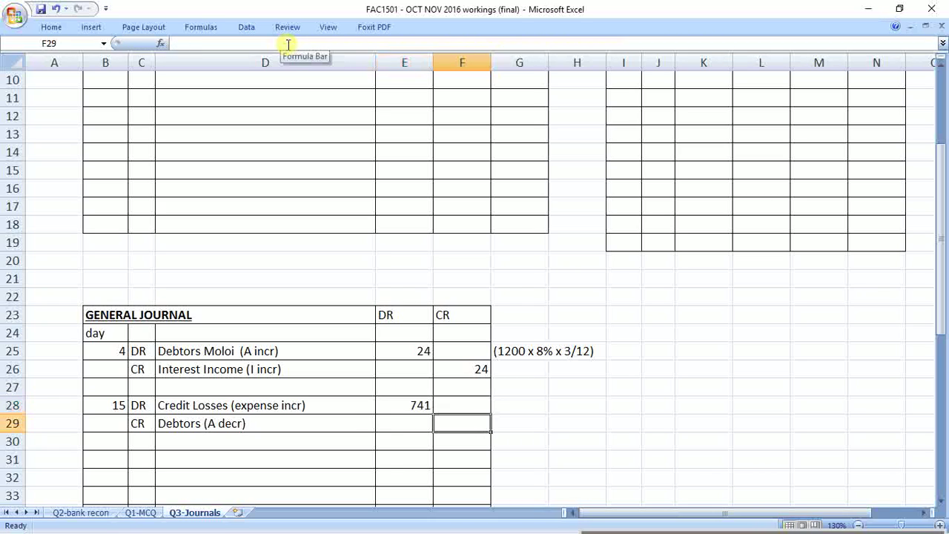
type("741")
key("Return")
key("Left")
key("Left")
key("Left")
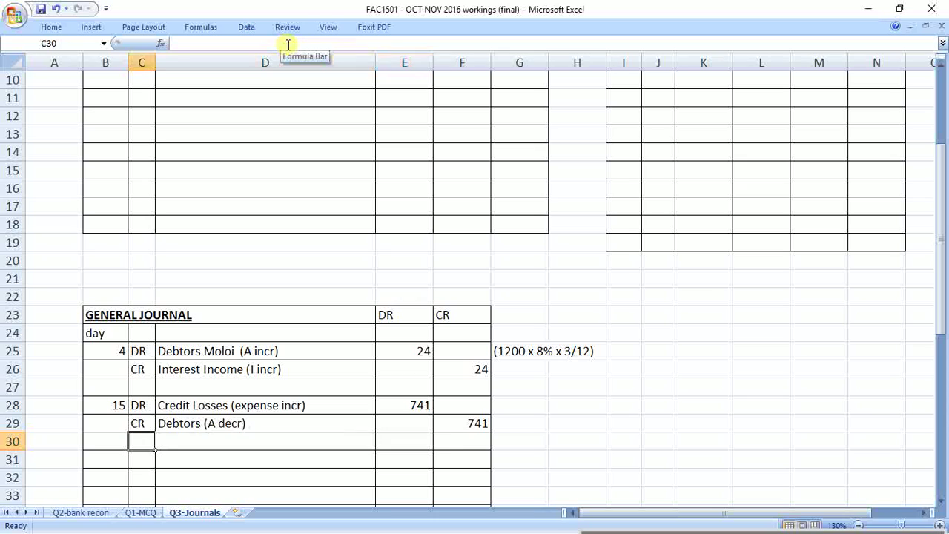
key("Left")
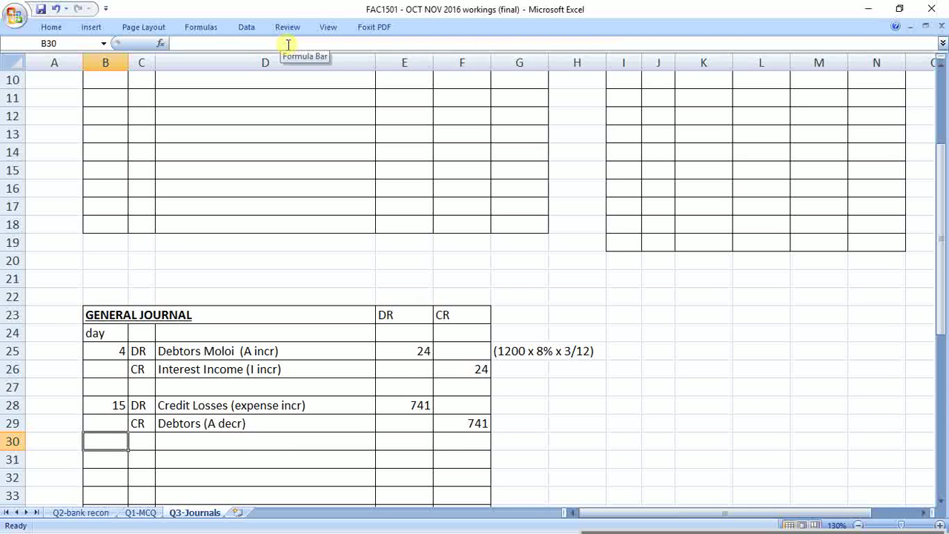
Check the 17 March sale in the exam paper and enter that debtor's surname in row 7 of the sales journal
key("alt+Tab")
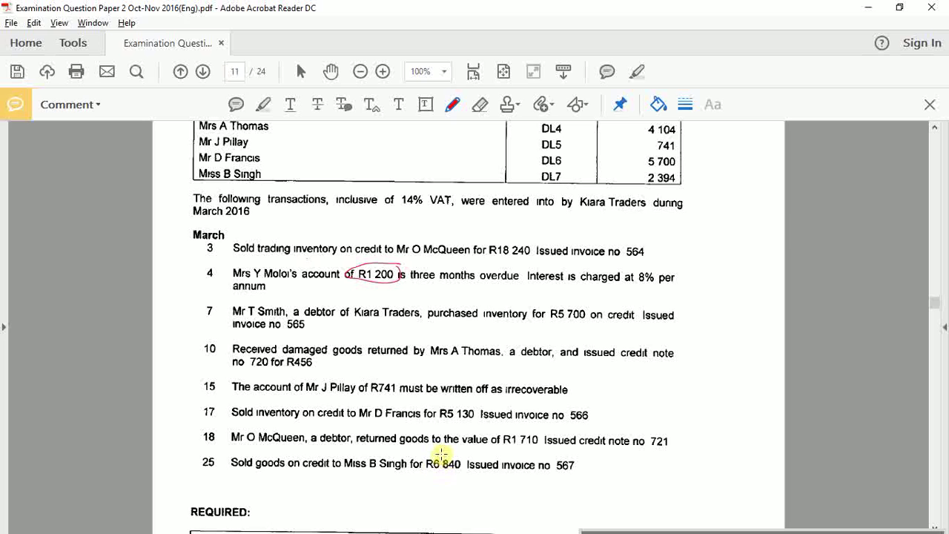
key("alt+Tab")
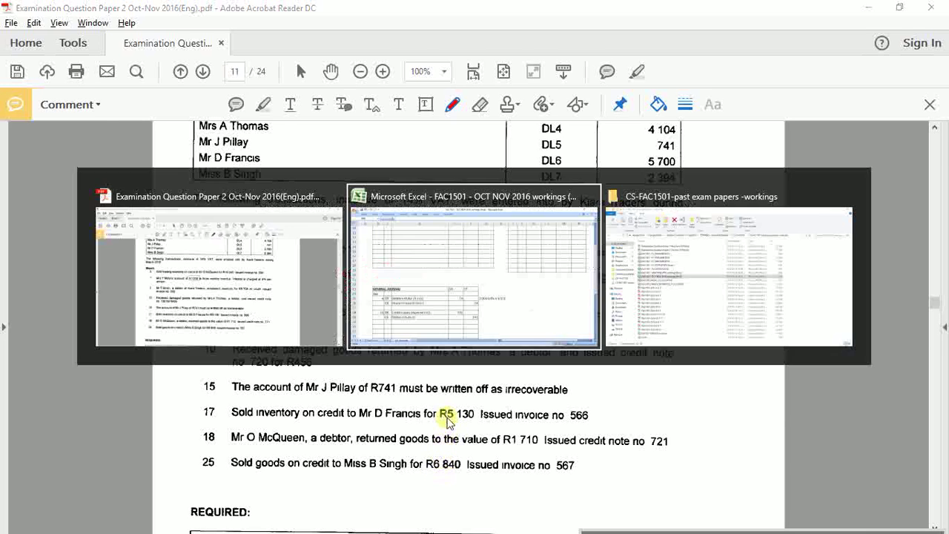
scroll(411, 371, "up", 3)
left_click(221, 192)
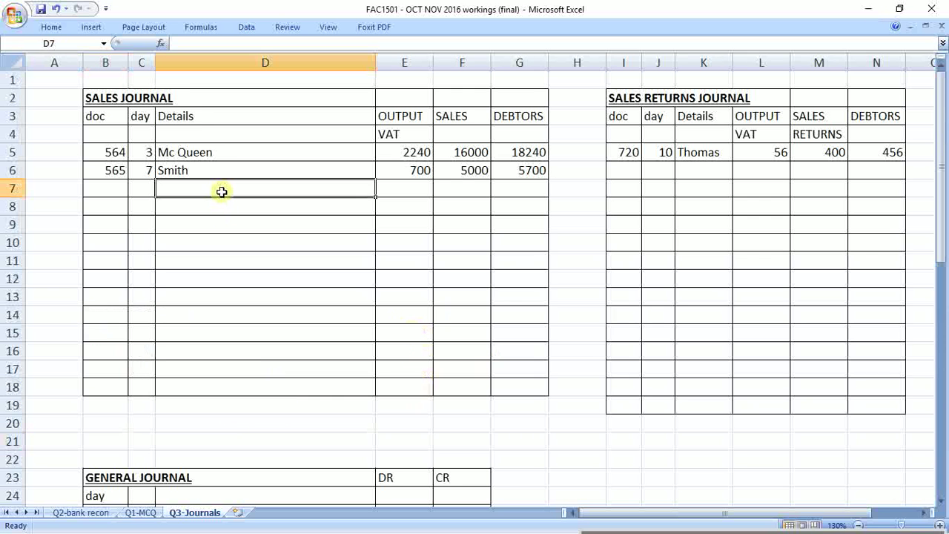
type("Fransic")
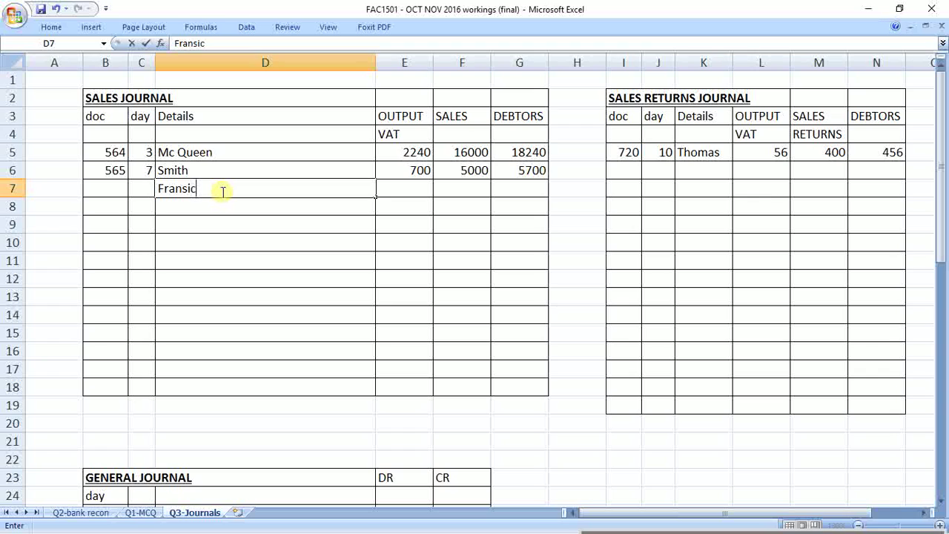
key("BackSpace")
key("BackSpace")
key("BackSpace")
type("cis")
key("Return")
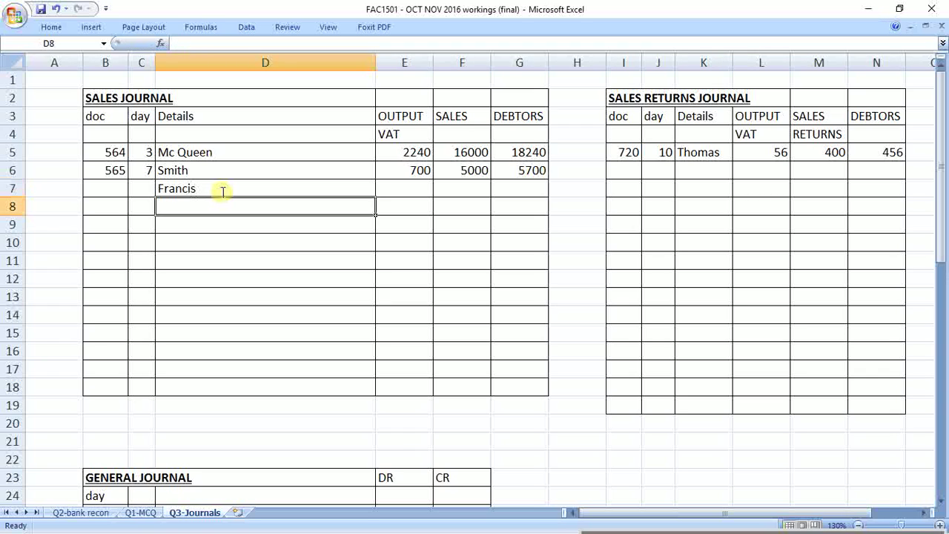
Enter document number 566 and day 17 in row 7 of the sales journal
key("Up")
key("Left")
key("Left")
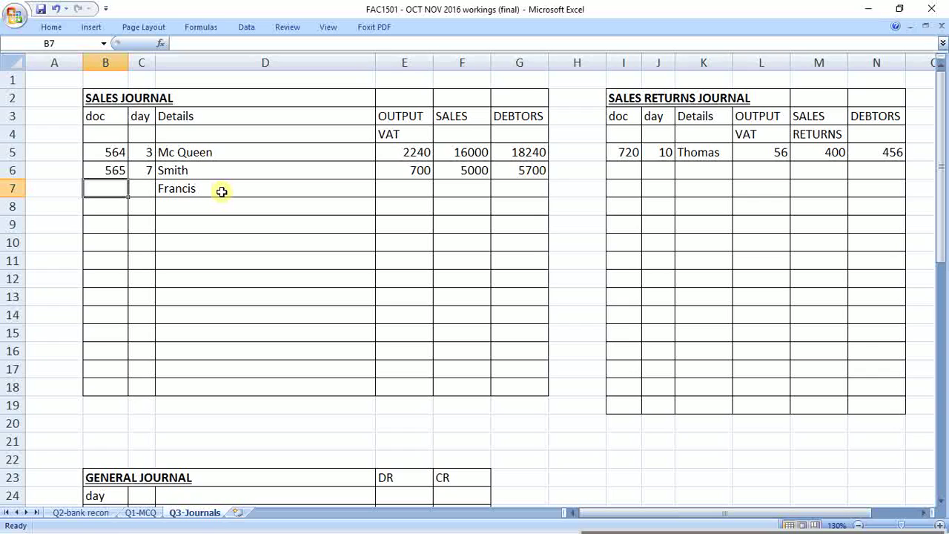
type("566")
key("Tab")
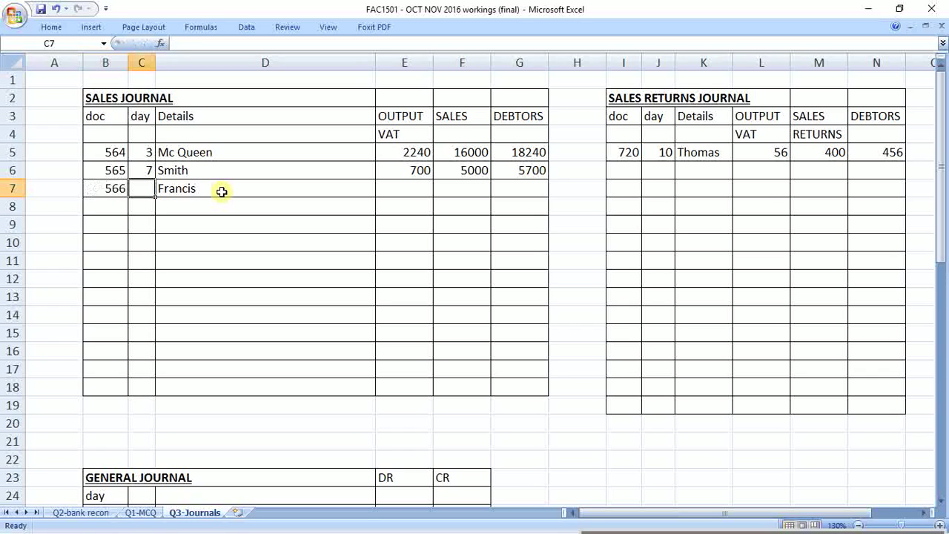
type("17")
Enter 5130 as the row 7 debtors amount and calculate its sales amount with =G7*100/114
key("Tab")
key("Tab")
key("Tab")
key("Tab")
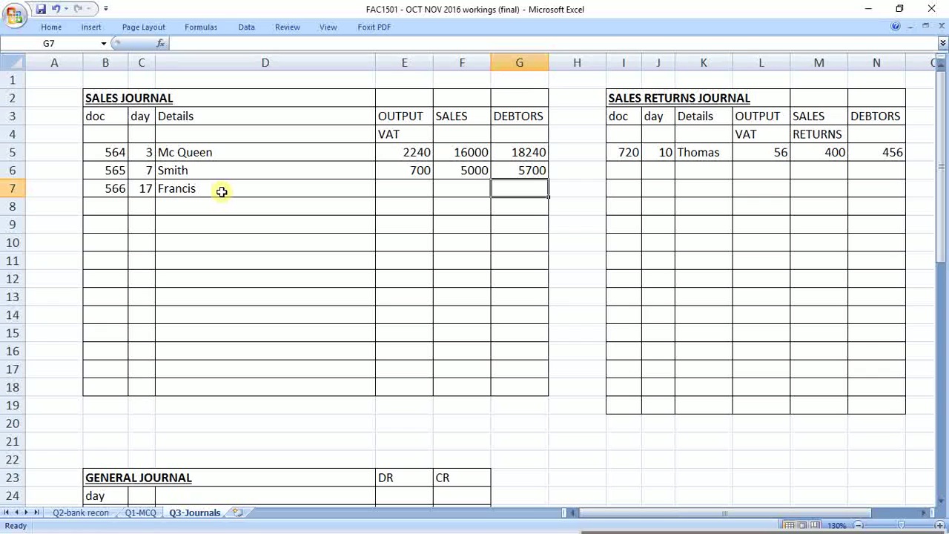
type("5130")
key("Left")
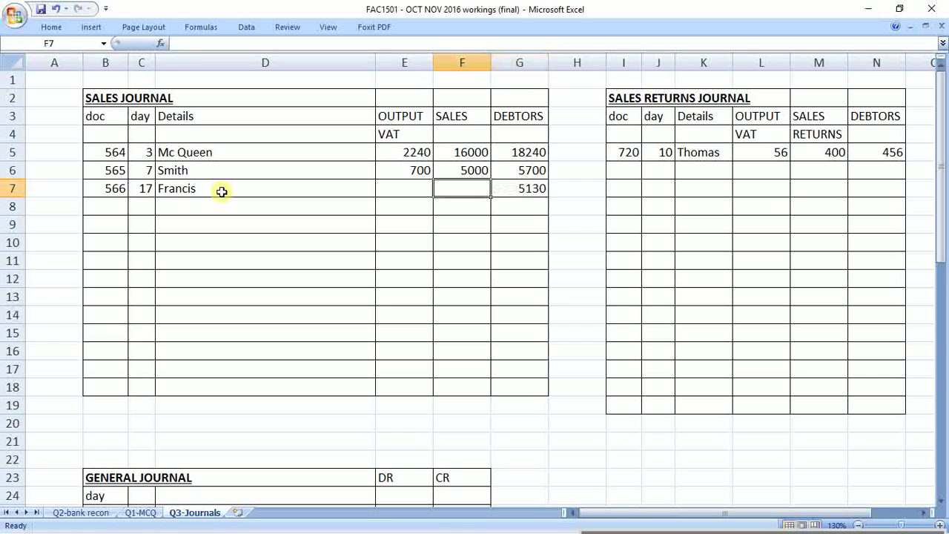
type("=")
key("Right")
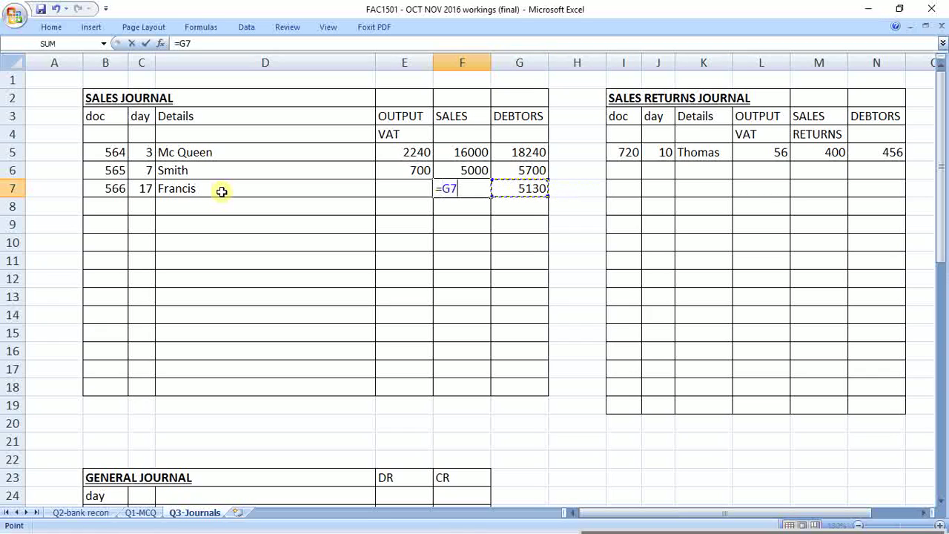
type("*100/114")
key("Return")
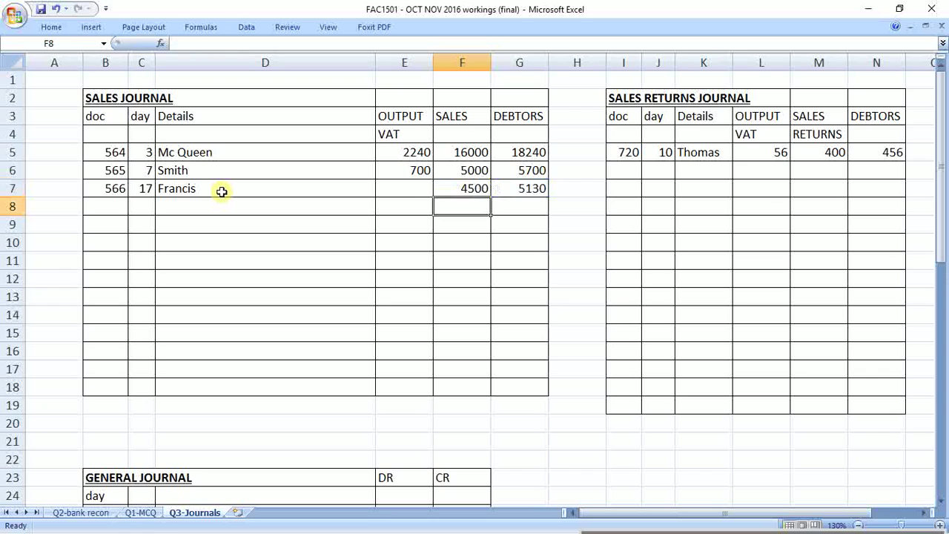
Calculate the row 7 output VAT in the sales journal as debtors minus sales, =G7-F7
key("Up")
key("Left")
type("=")
key("Right")
key("Right")
type("-")
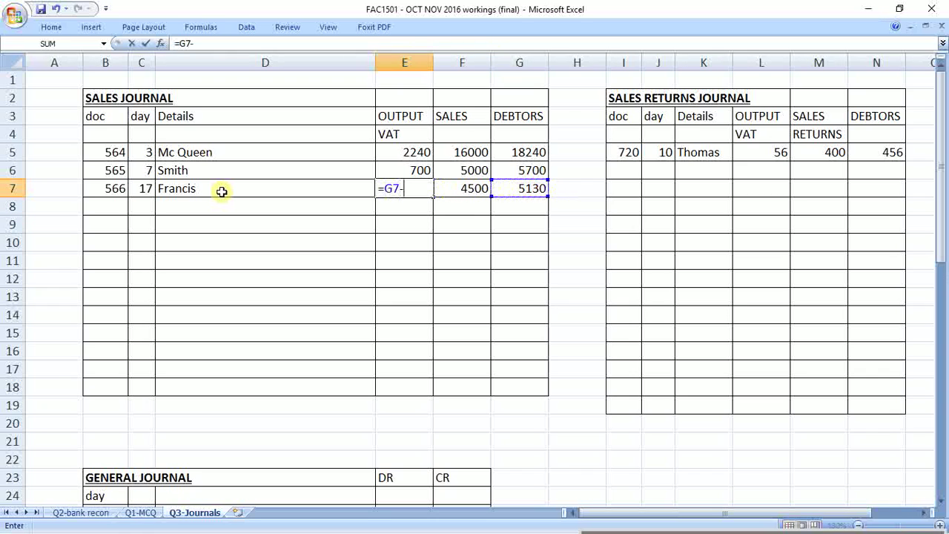
key("Right")
key("Return")
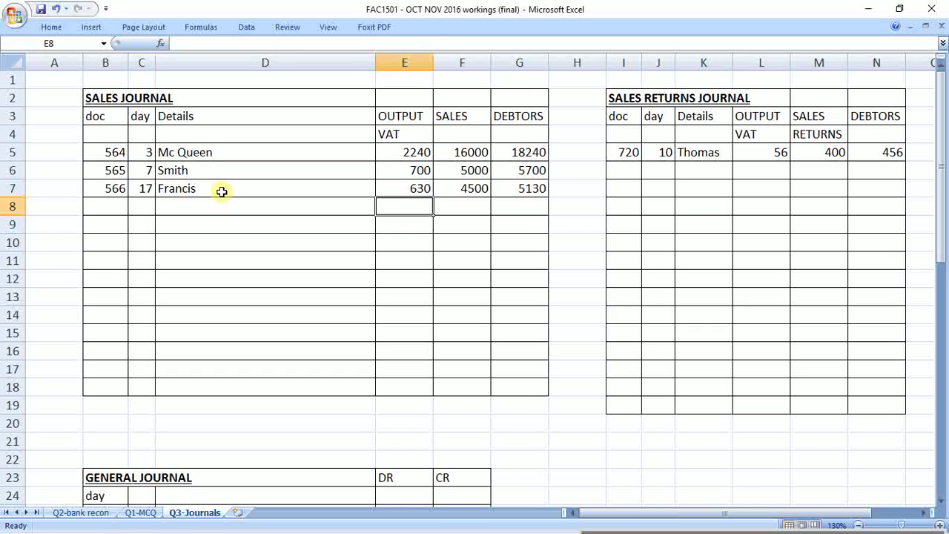
Copy the debtor's surname from D5 into the details cell K6 of the sales returns journal and widen column K to fit
key("Right")
key("Right")
key("Right")
key("Right")
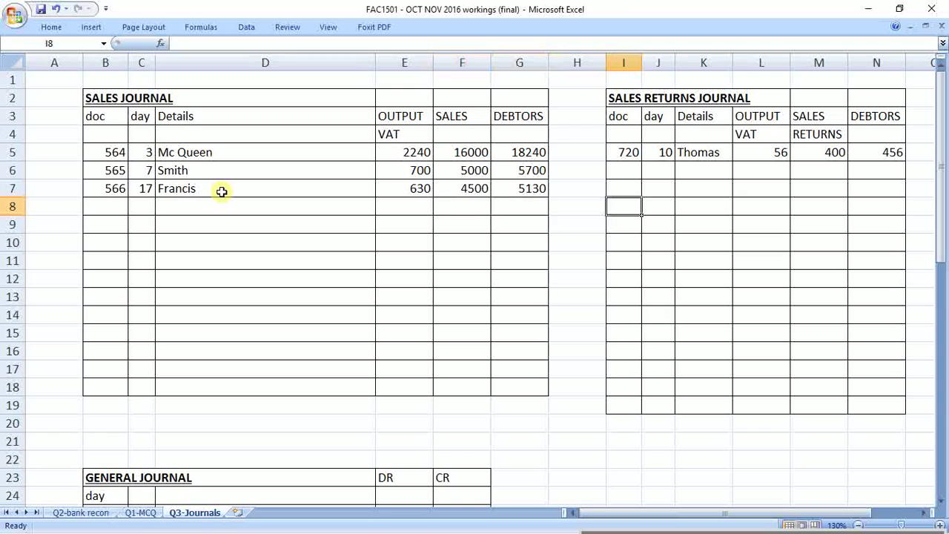
key("Up")
key("Up")
key("Up")
key("Up")
key("Left")
key("Left")
key("Left")
key("Left")
key("Left")
key("Down")
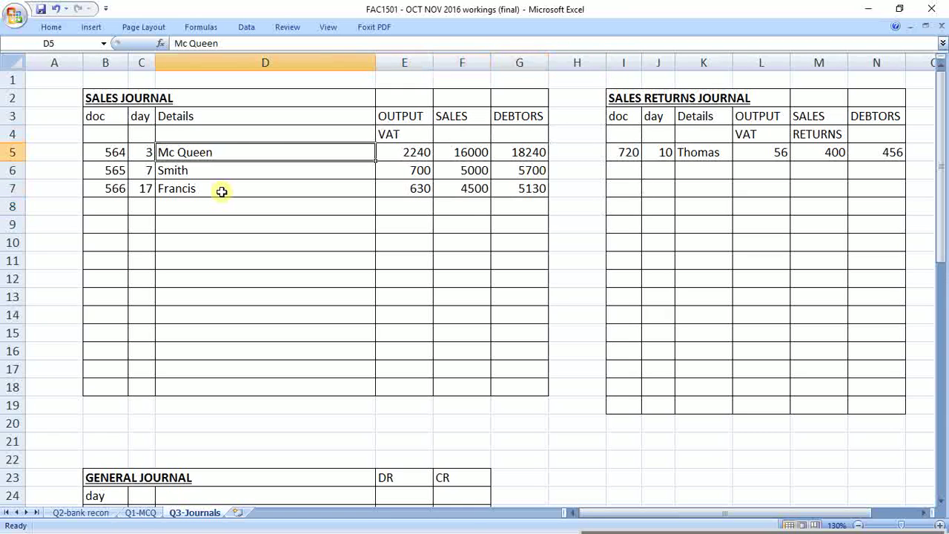
key("ctrl+c")
key("Right")
key("Right")
key("Right")
key("Right")
key("Right")
key("Right")
key("Down")
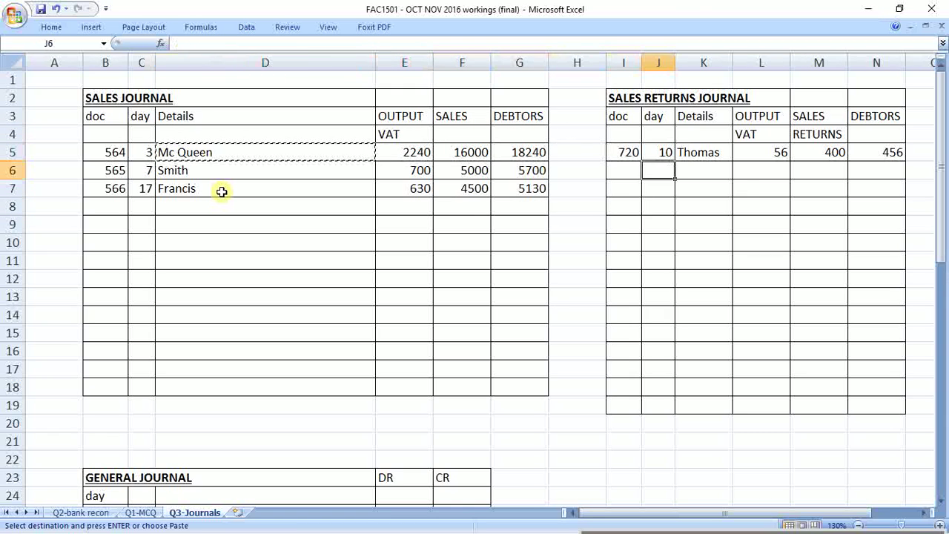
key("Right")
key("ctrl+v")
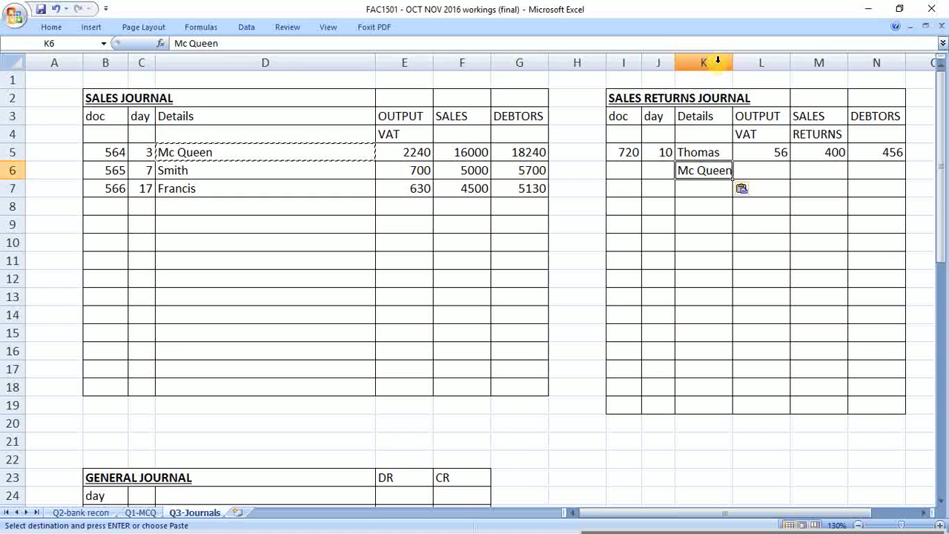
left_click_drag(732, 62, 748, 61)
Enter document number 721 and day 18 in row 6 of the sales returns journal
left_click(670, 170)
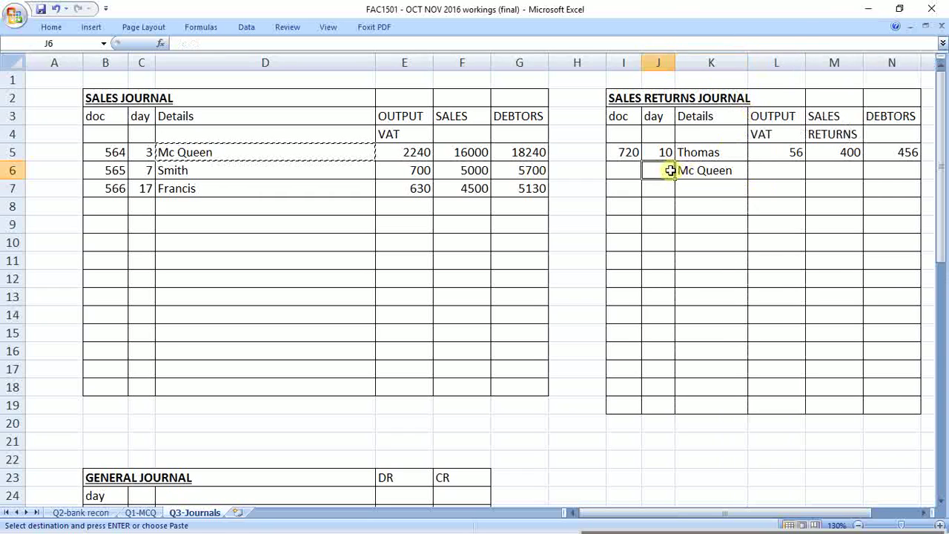
key("Left")
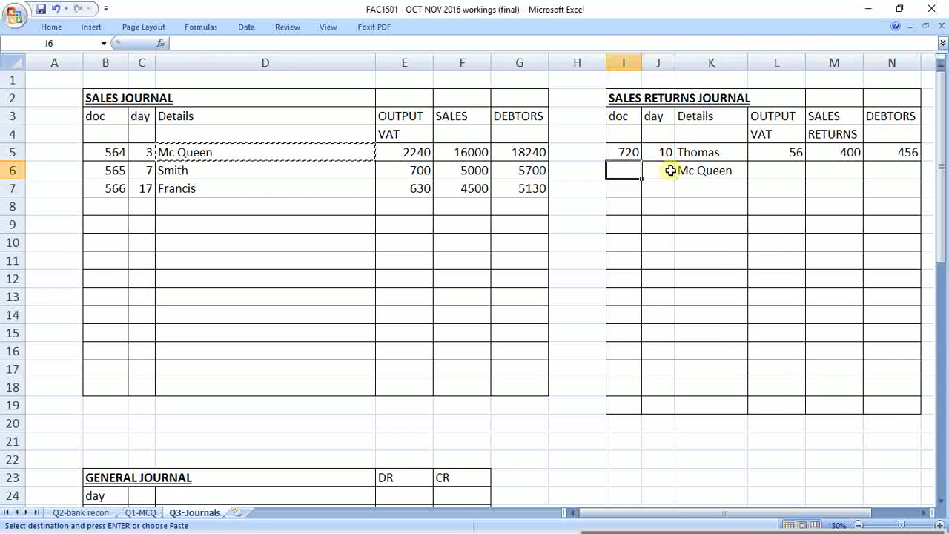
type("721")
key("Tab")
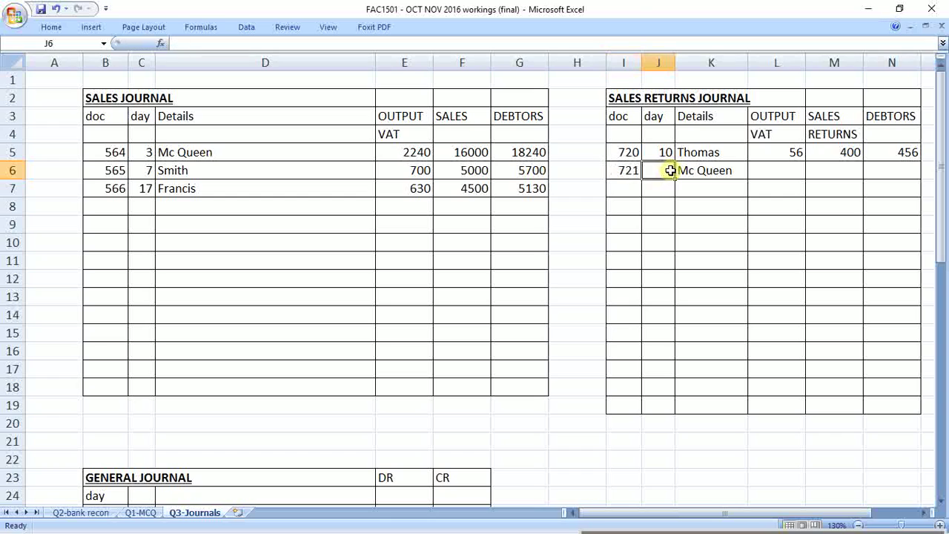
type("18")
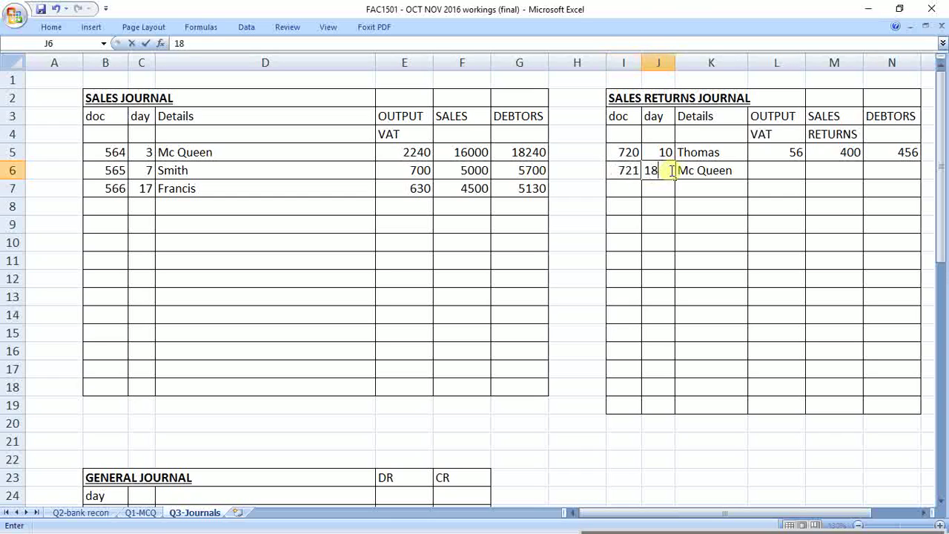
Enter 1710 as the row 6 debtors amount in the sales returns journal and calculate its sales returns with =N6*100/114
key("Tab")
key("Tab")
key("Tab")
key("Tab")
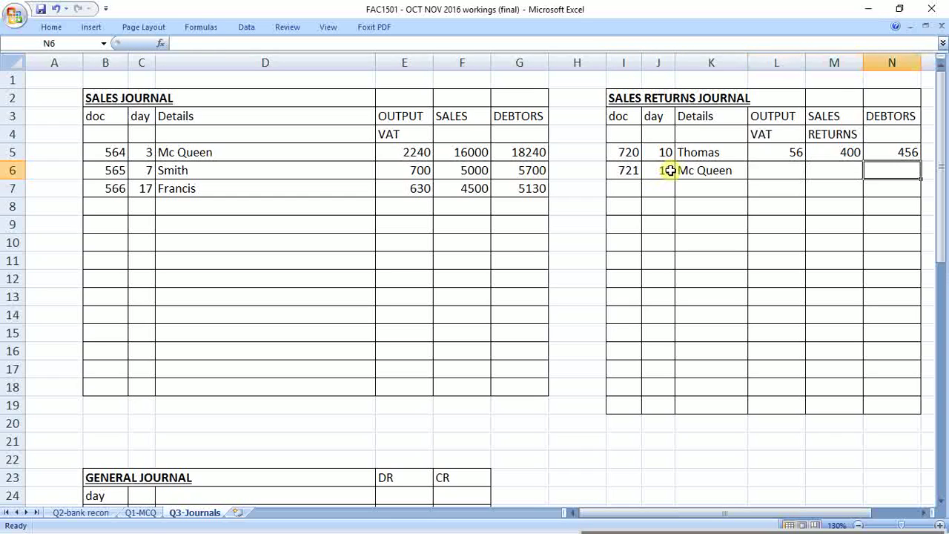
type("1")
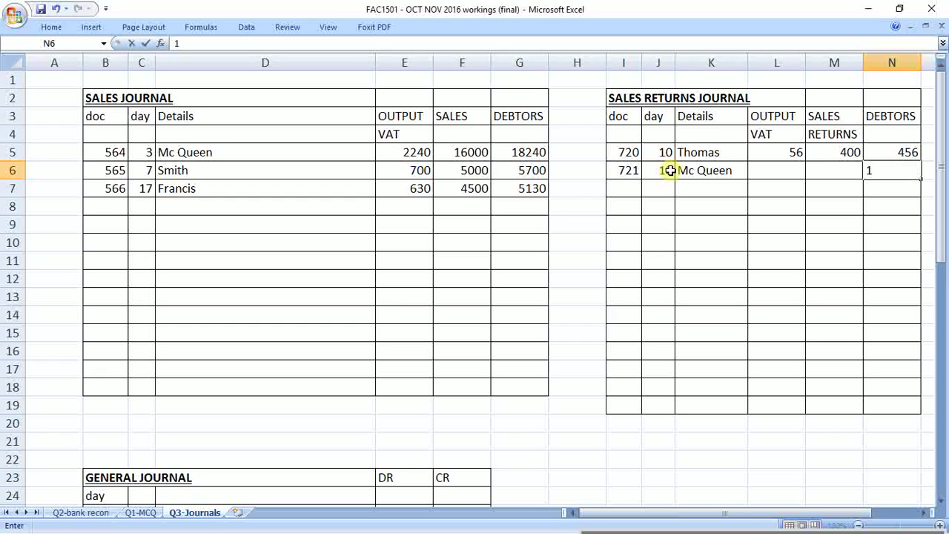
type("710")
key("Return")
key("Up")
key("Left")
type("=N6")
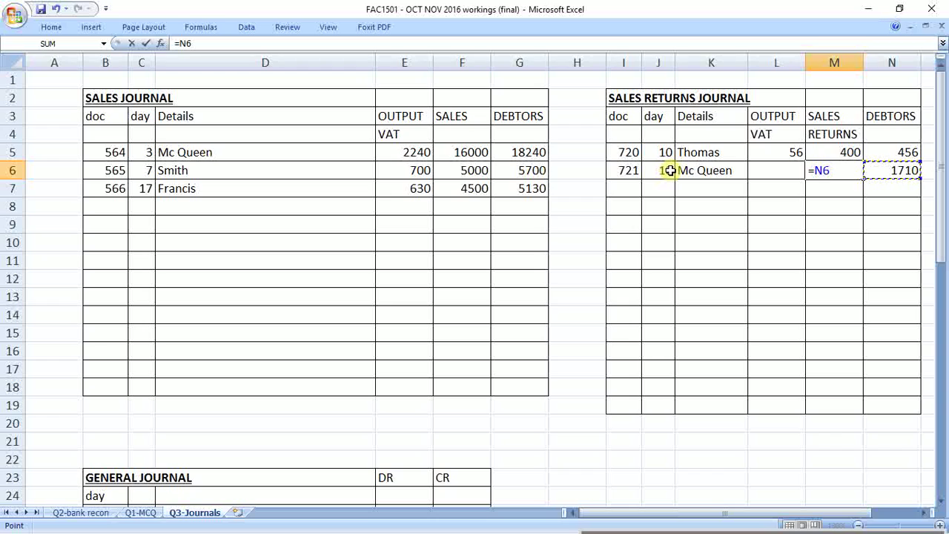
type("*100/114")
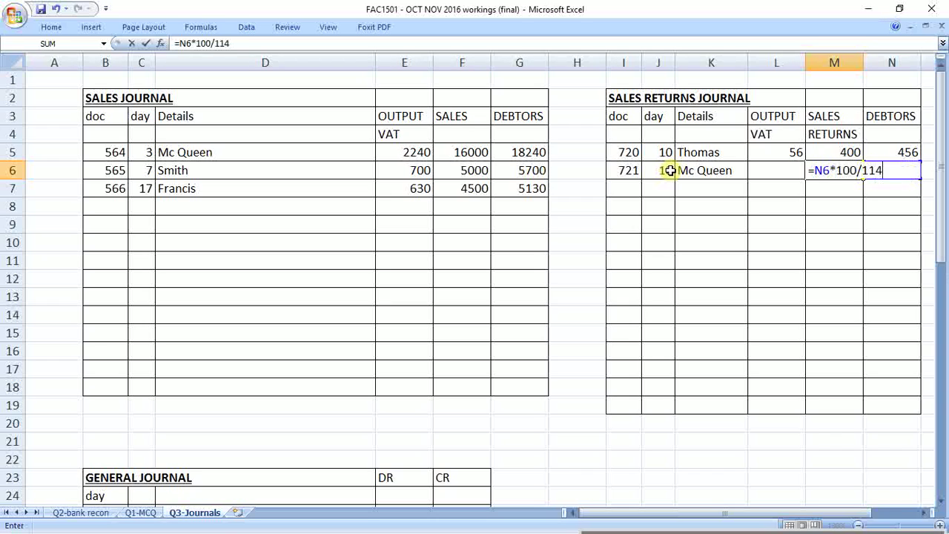
key("Return")
Calculate the row 6 output VAT in the sales returns journal with =M6*0.14
key("Up")
key("Left")
type("=")
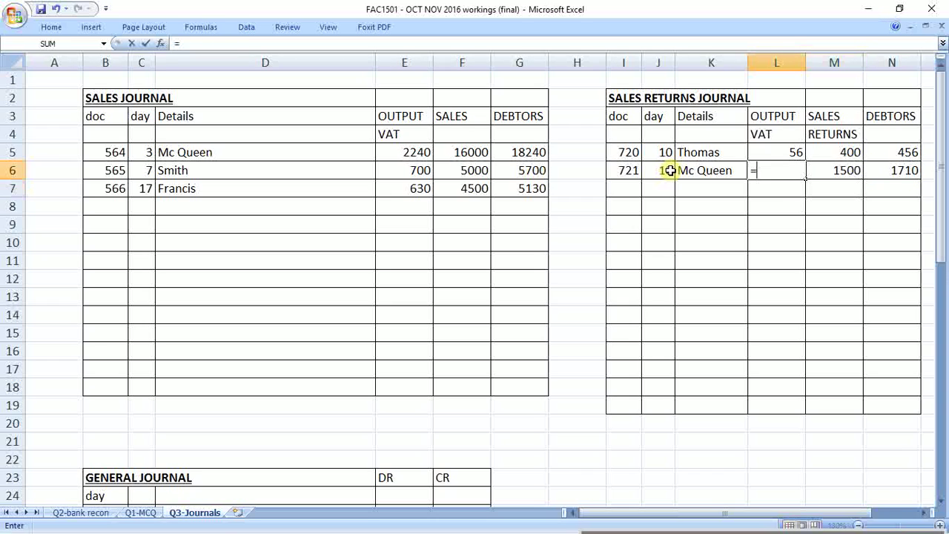
key("Right")
key("Right")
key("Left")
key("Left")
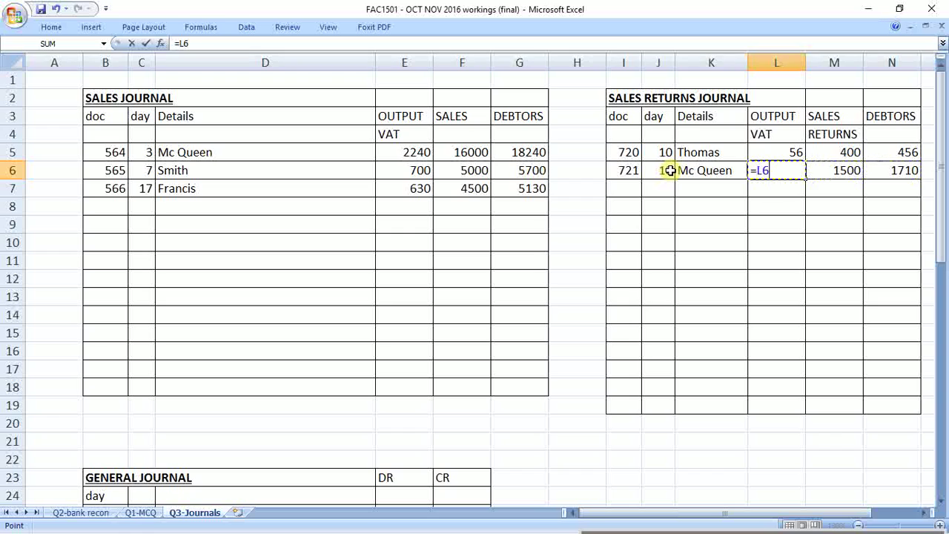
key("Right")
type("*0.14")
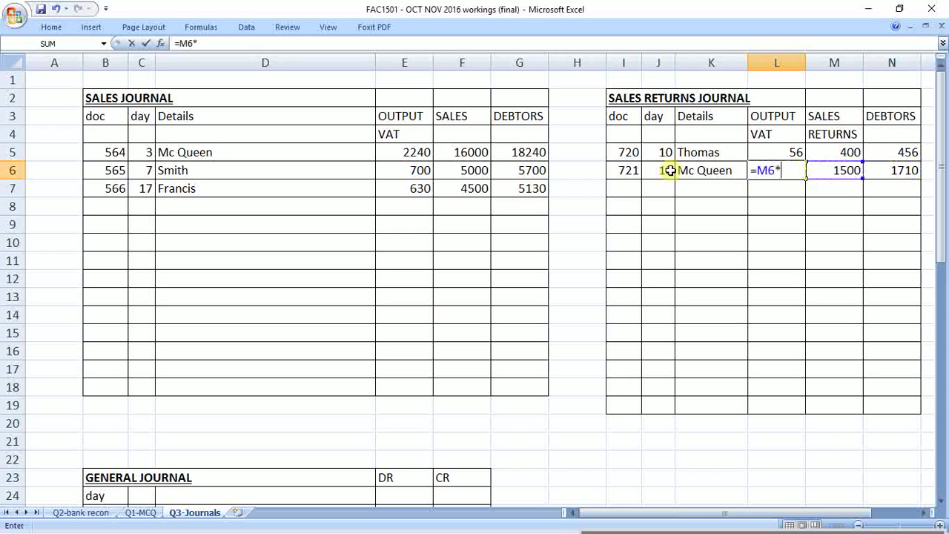
key("Return")
key("Left")
key("Left")
key("Left")
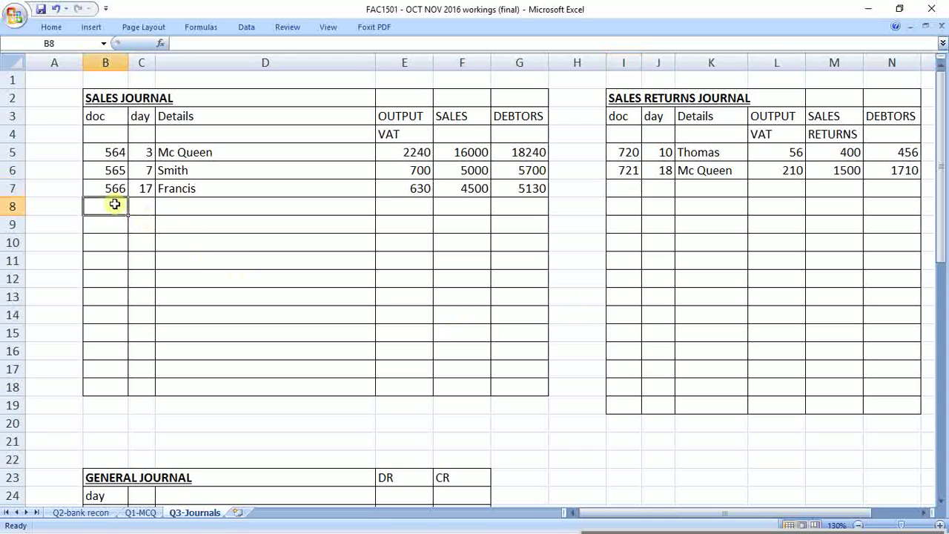
Enter document number 567, day 25 and the debtor's surname in row 8 of the sales journal
type("567")
left_click(152, 208)
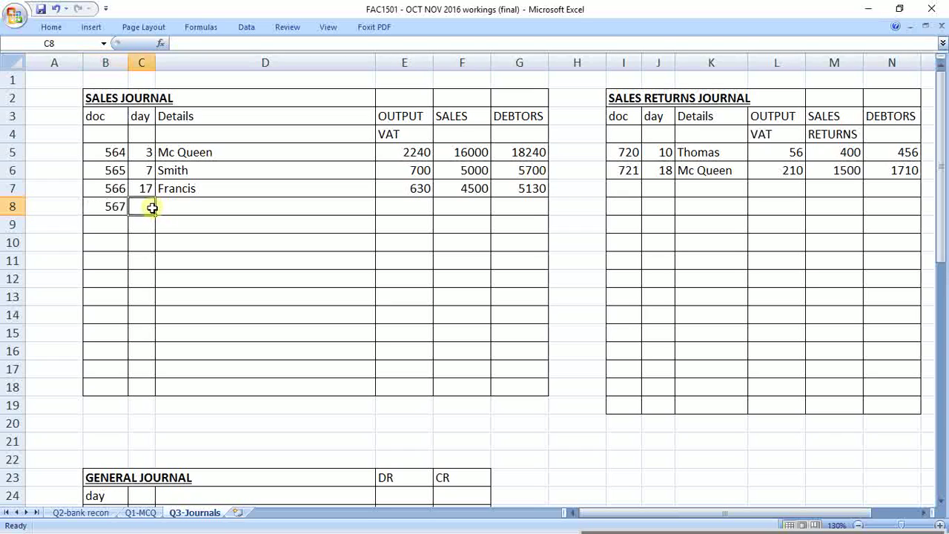
type("25")
left_click(184, 207)
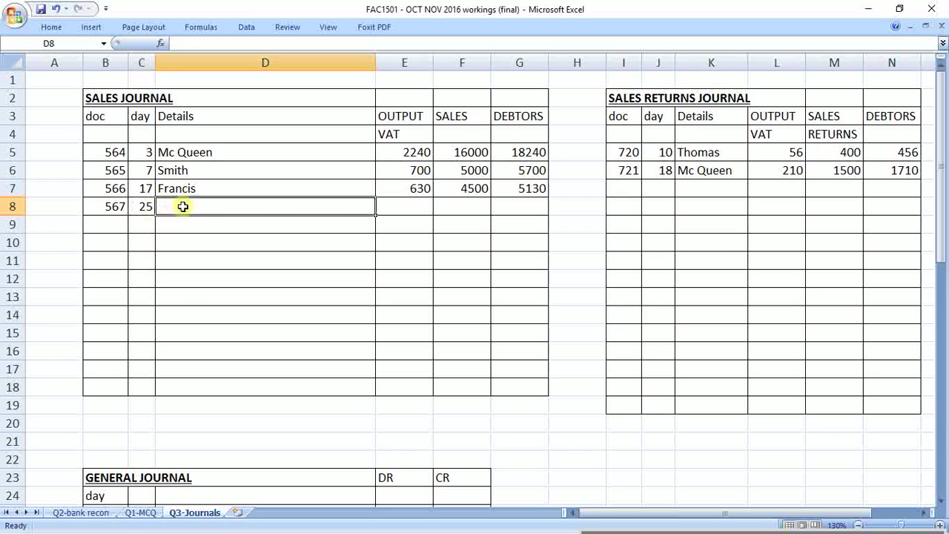
type("Singh")
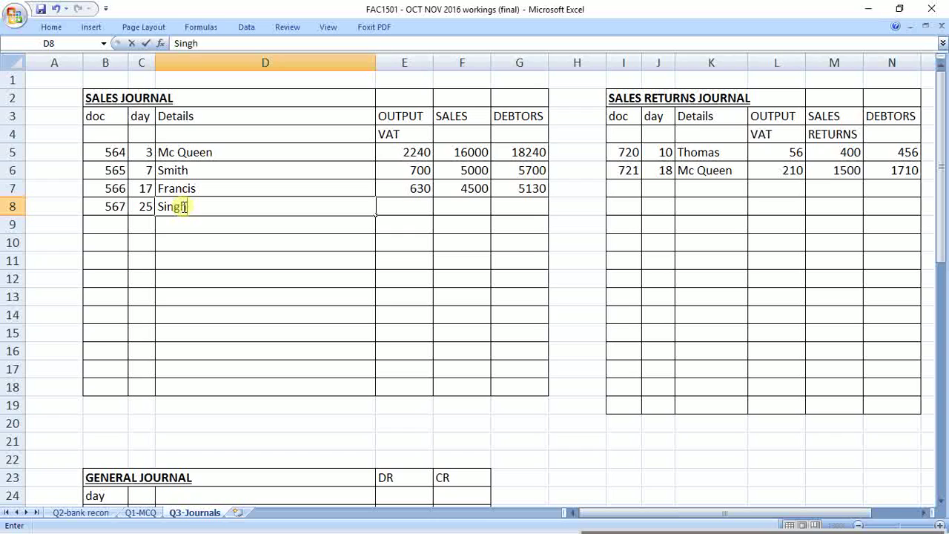
key("Return")
Enter 6840 as the row 8 debtors amount in the sales journal
key("Up")
key("Right")
key("Right")
key("Left")
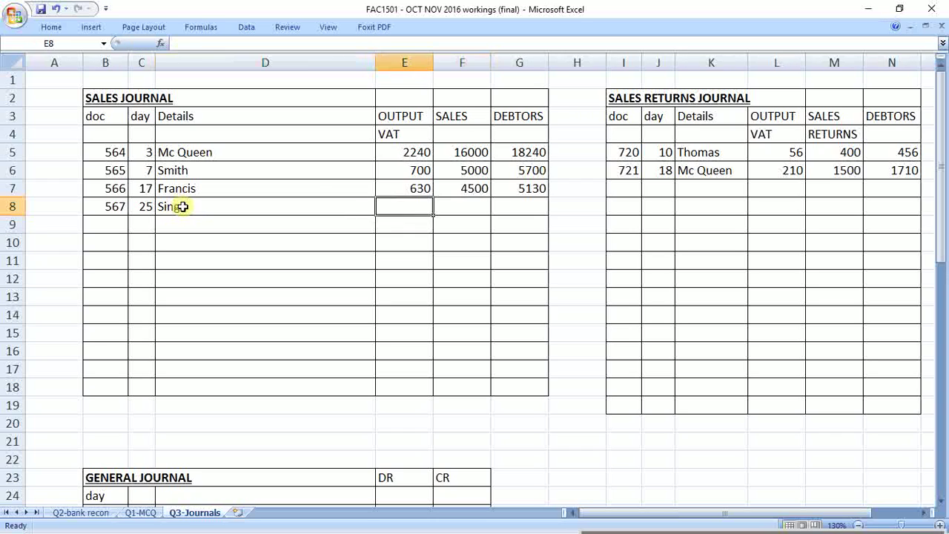
key("Right")
key("Right")
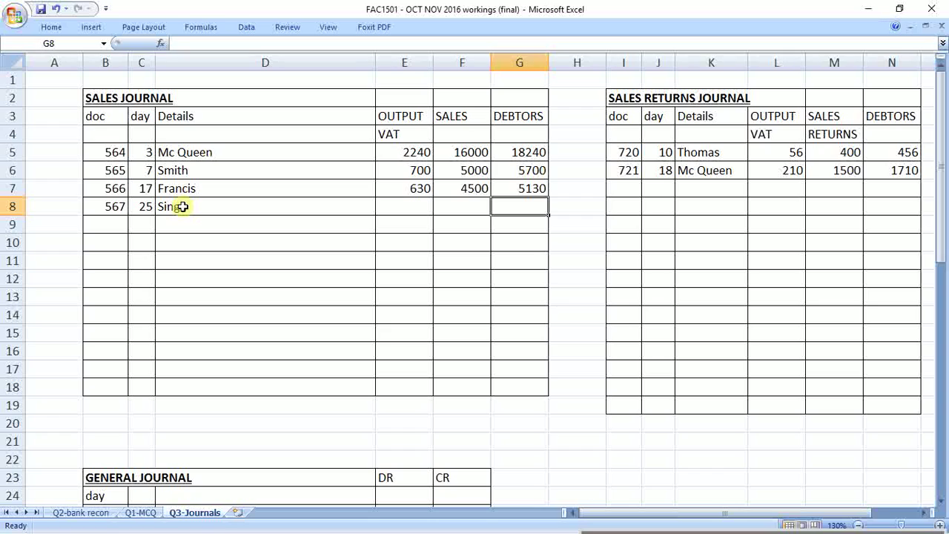
type("6840")
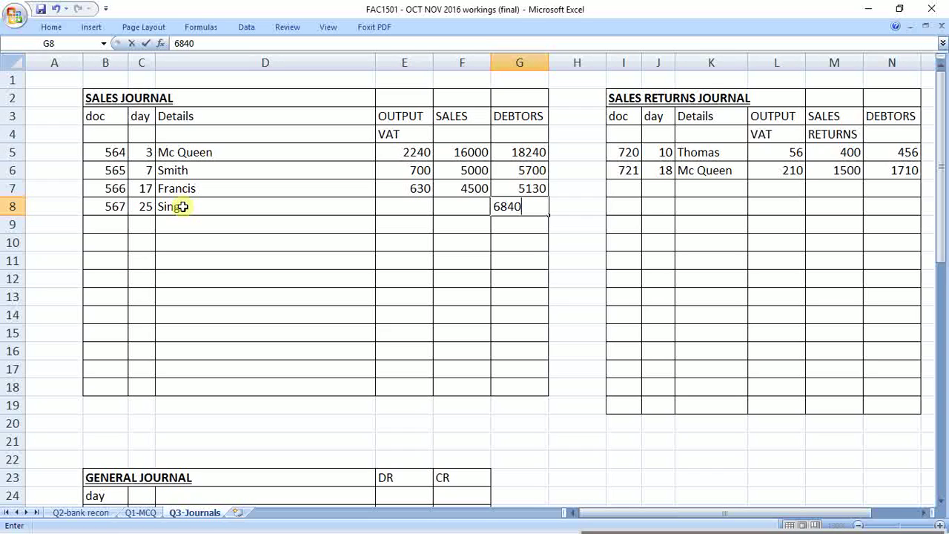
key("Return")
Calculate the row 8 sales amount in the sales journal with =G8*100/114
key("Up")
key("Left")
type("=")
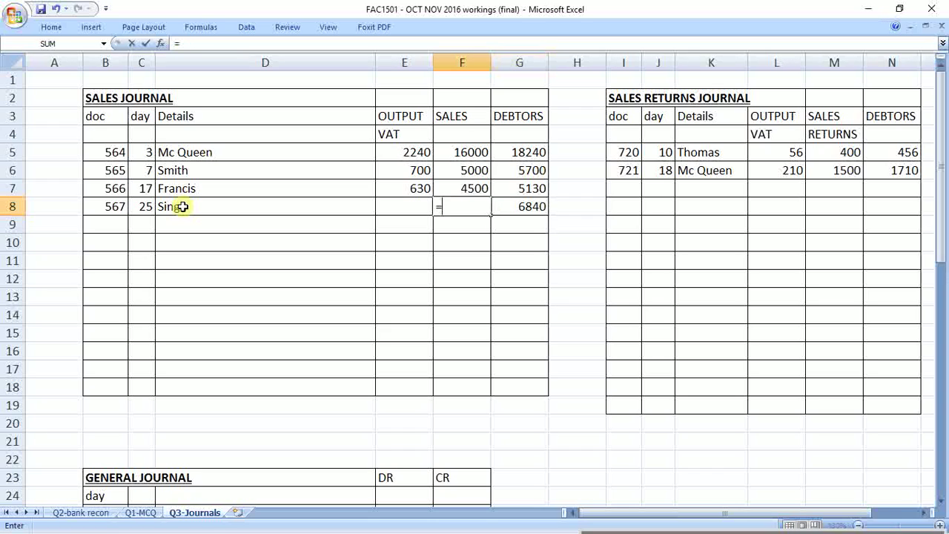
key("Right")
type("*100")
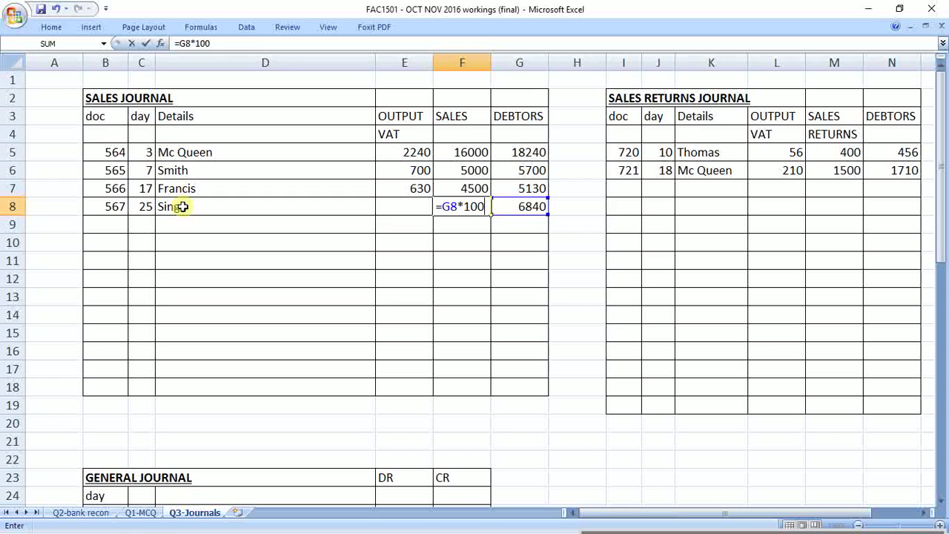
type("/114")
key("Return")
Enter 840 as the row 8 output VAT in the sales journal
key("Up")
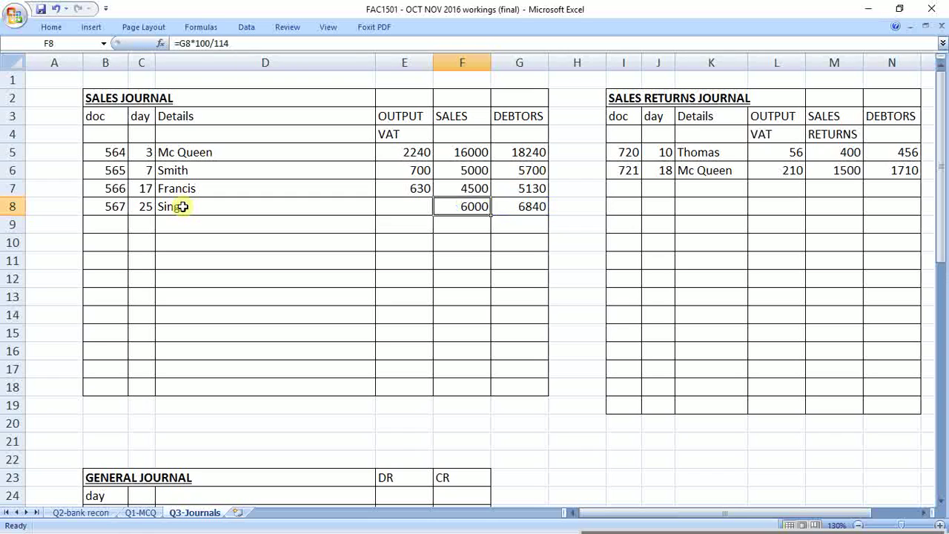
key("Left")
type("80")
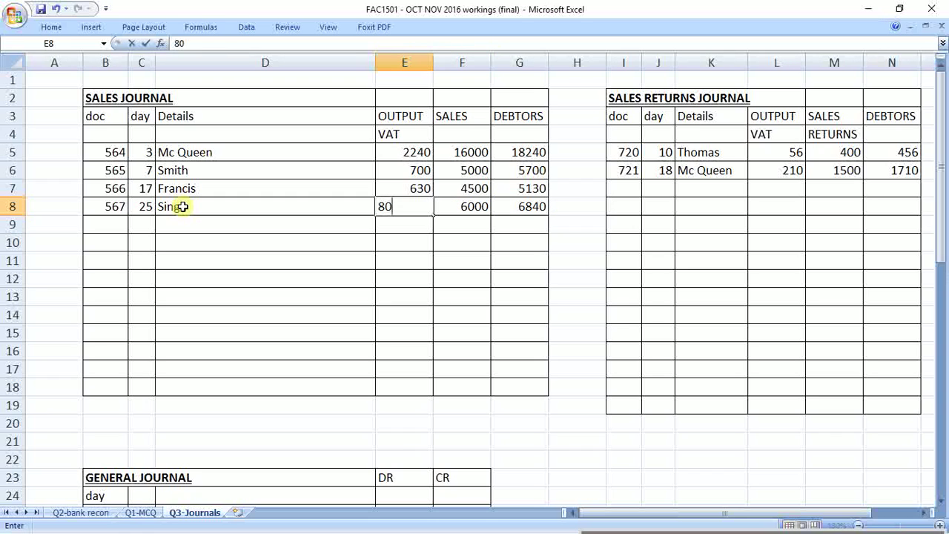
key("BackSpace")
type("40")
key("Return")
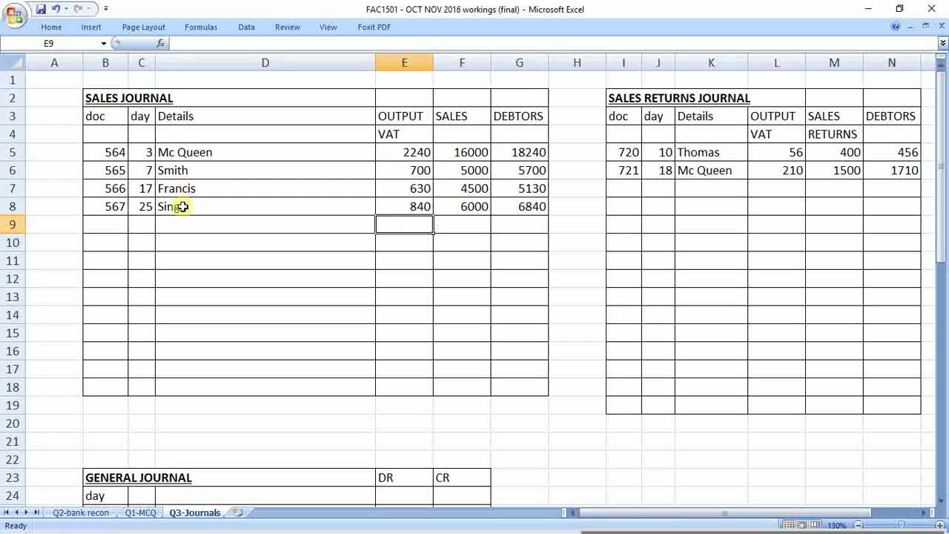
key("Down")
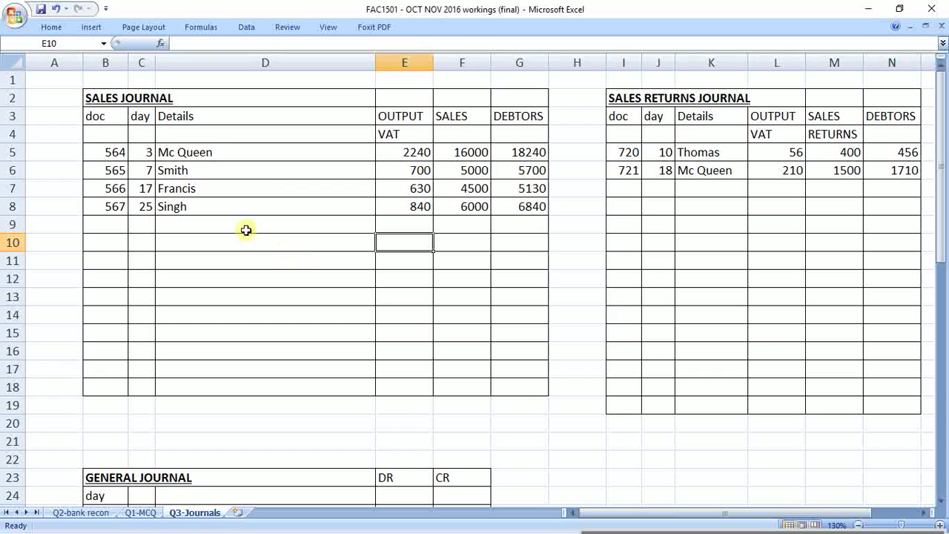
Format the sales journal's total cells E9:G9 with a thick box border and a yellow fill
left_click_drag(393, 222, 519, 223)
left_click(51, 26)
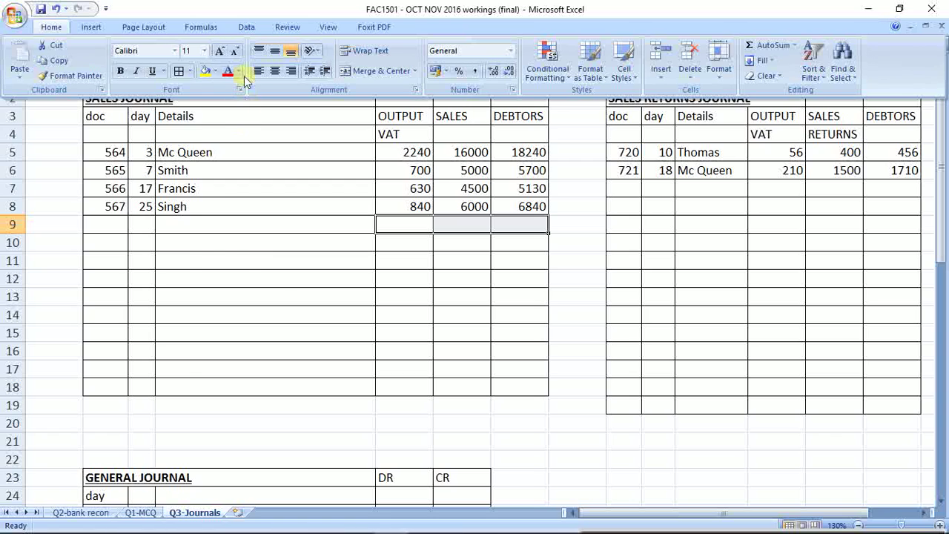
left_click(191, 71)
left_click(202, 213)
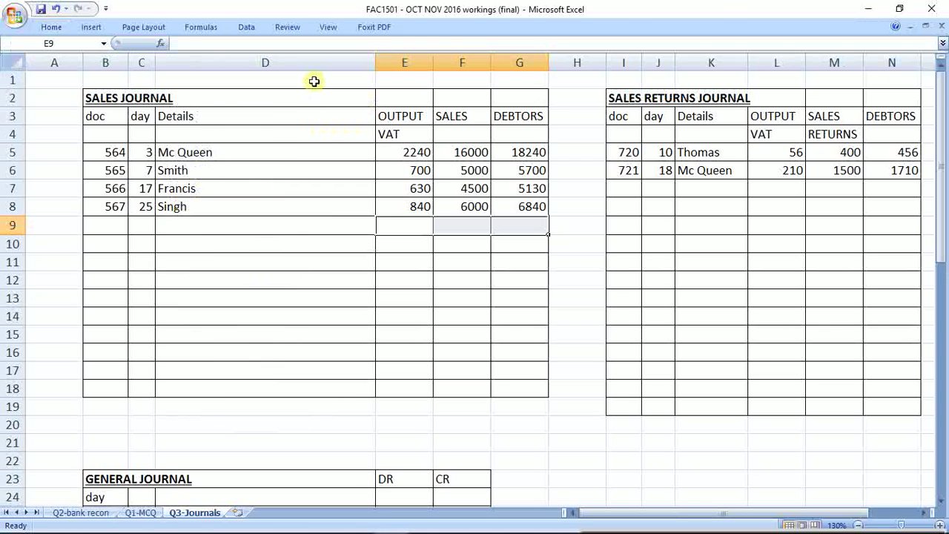
left_click(54, 29)
left_click(204, 70)
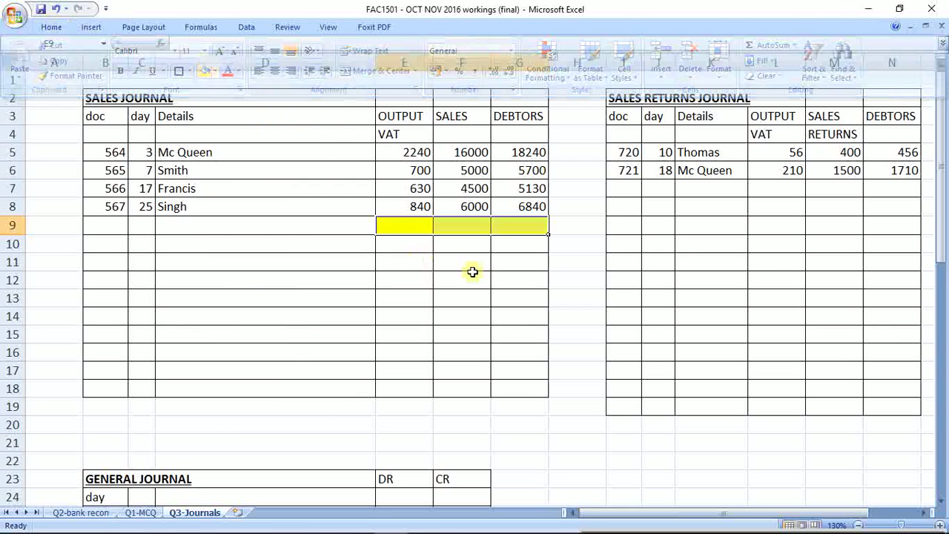
Total the output VAT in E9 by summing E5:E8, and copy the formula to the sales and debtors columns in F9 and G9
type("=sum(")
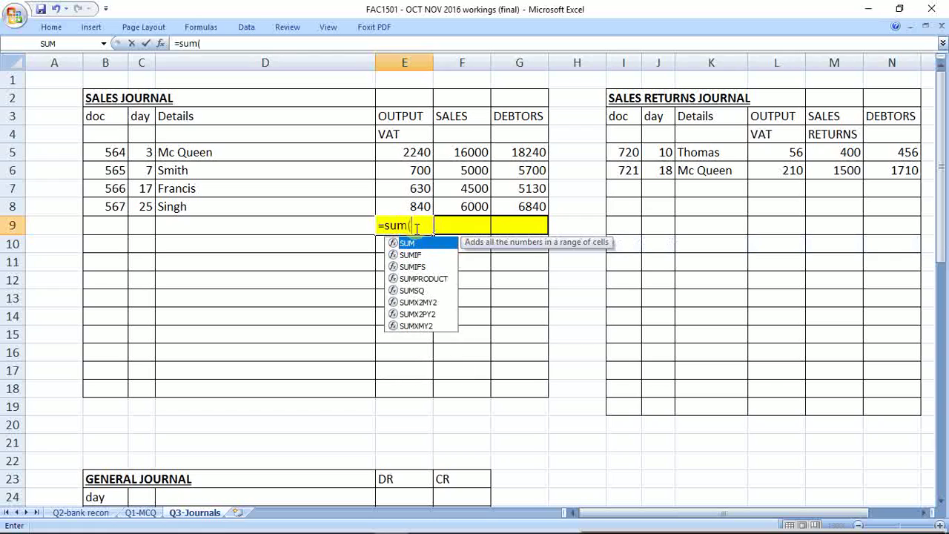
left_click_drag(416, 207, 417, 155)
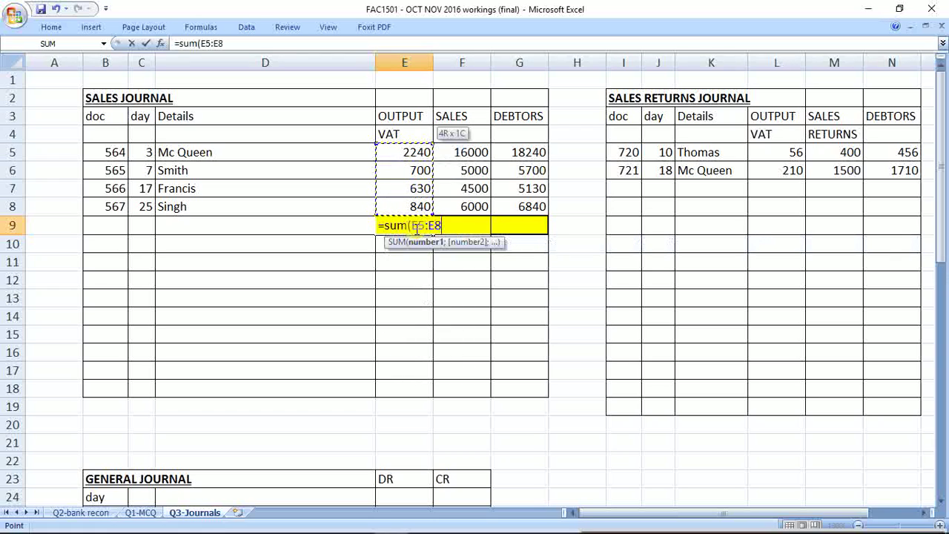
key("Return")
left_click(415, 228)
key("ctrl+c")
key("Right")
key("ctrl+v")
key("Right")
key("ctrl+v")
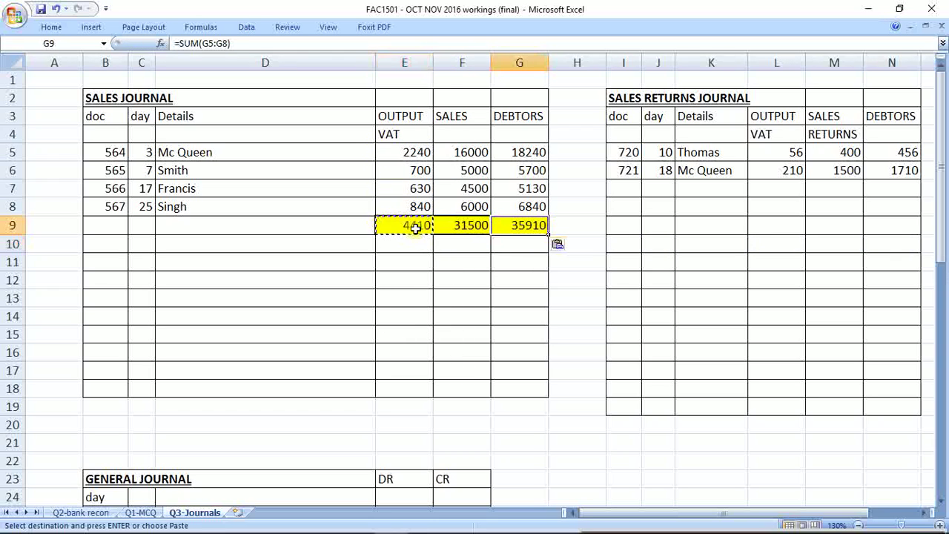
Copy the formatted totals E9:G9 to L8:N8 of the sales returns journal and check them against the amounts above
left_click_drag(376, 229, 522, 224)
key("ctrl+c")
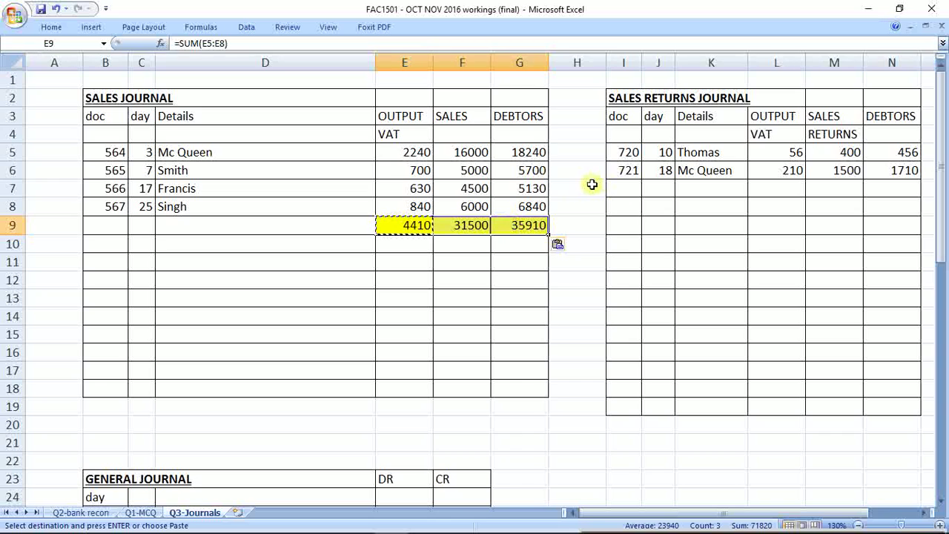
left_click(800, 208)
key("ctrl+v")
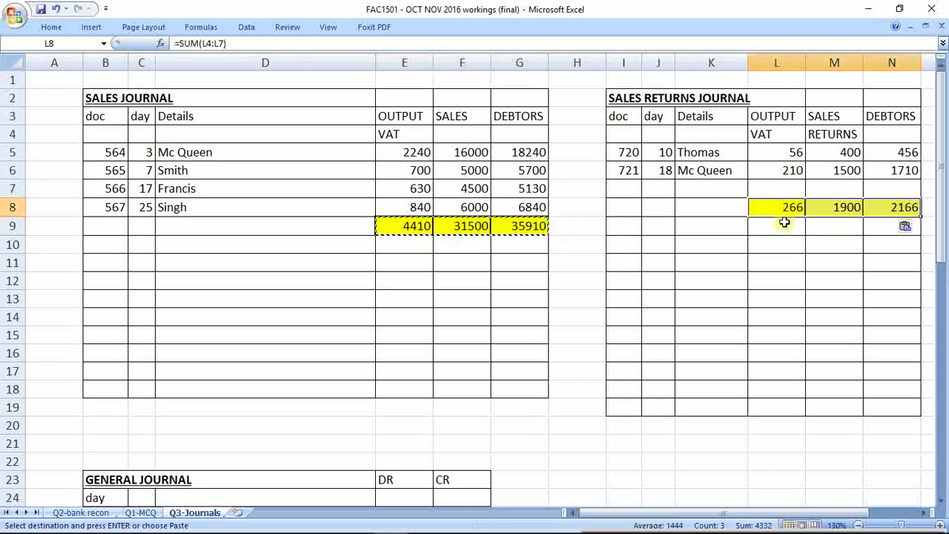
left_click_drag(787, 153, 790, 171)
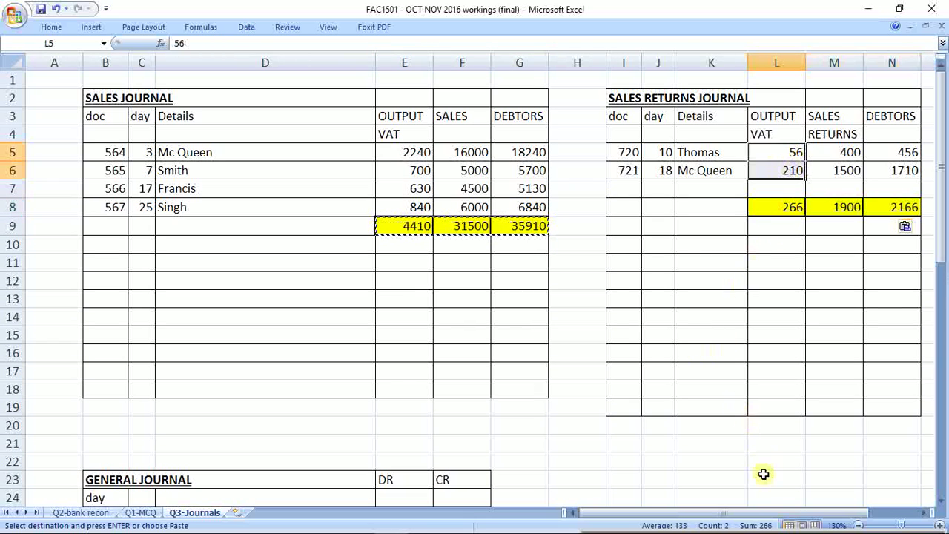
left_click_drag(841, 207, 840, 152)
left_click(723, 317)
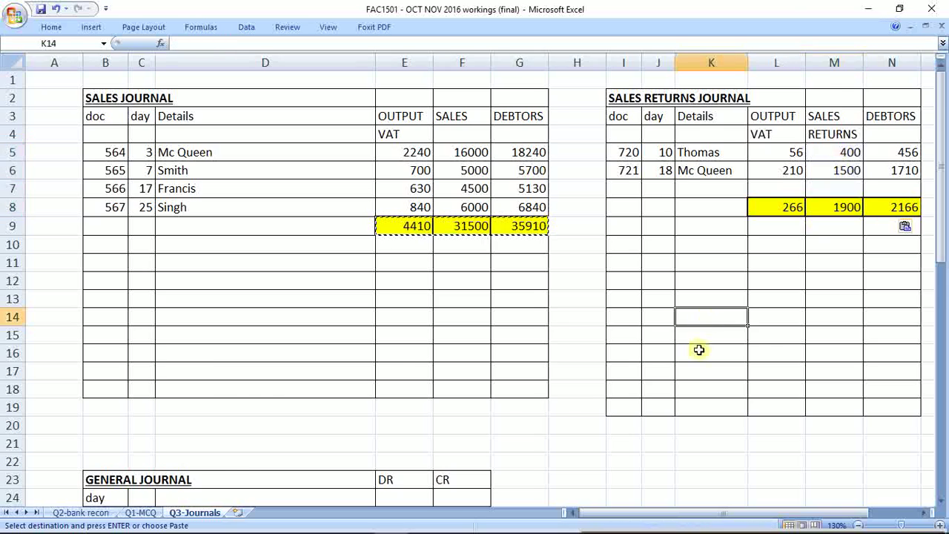
scroll(667, 367, "down", 3)
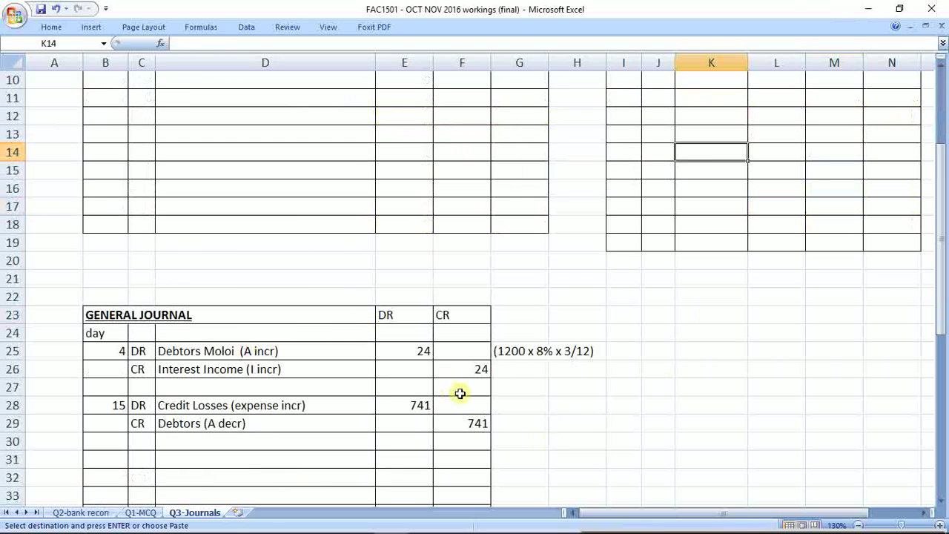
Delete the surplus rows 12 to 21 above the general journal on the Q3-Journals sheet
scroll(457, 377, "up", 3)
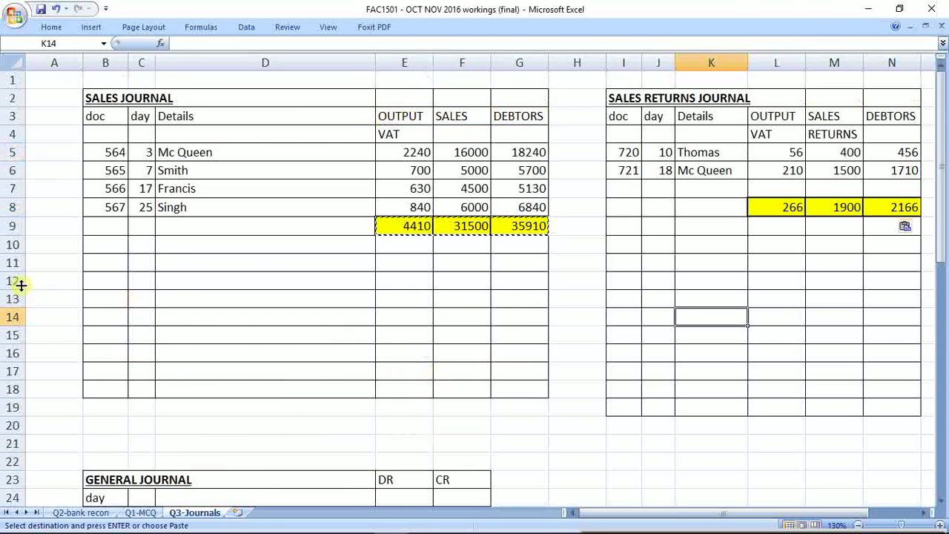
left_click_drag(21, 285, 15, 443)
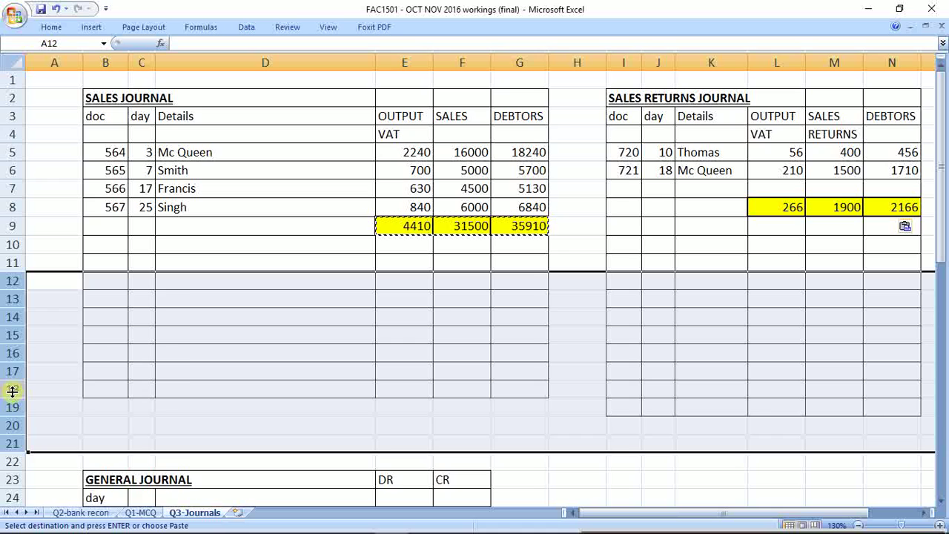
right_click(15, 338)
left_click(74, 427)
left_click(66, 244)
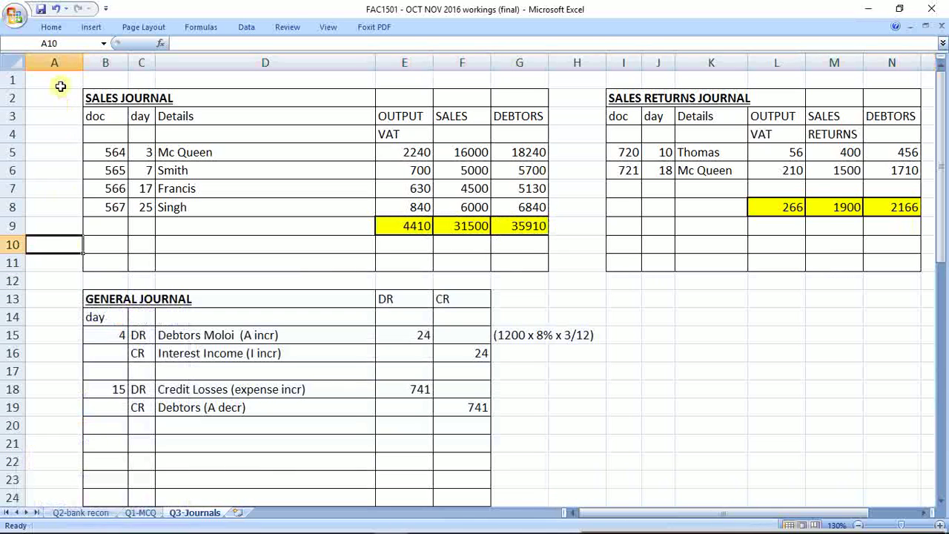
Save the workbook with cell A1 of the Q3-Journals sheet selected
left_click(61, 86)
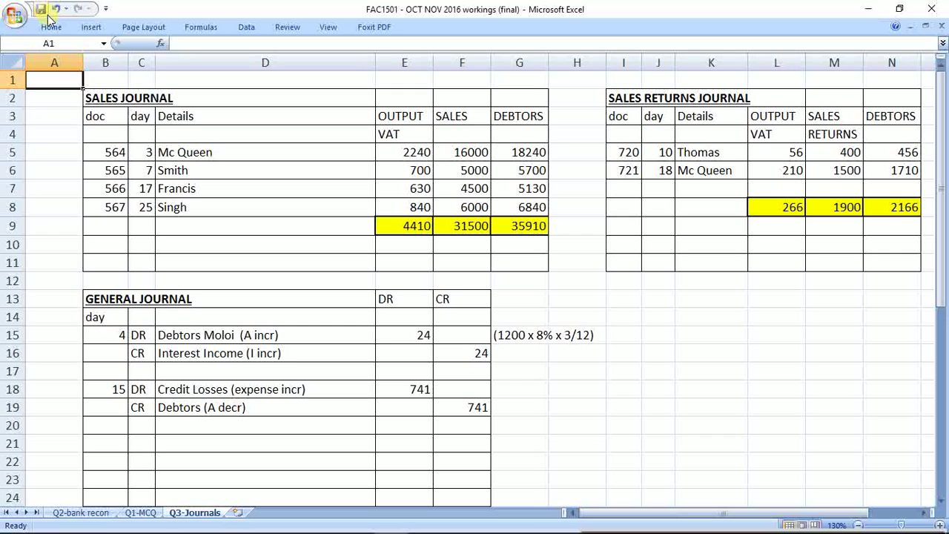
left_click(40, 9)
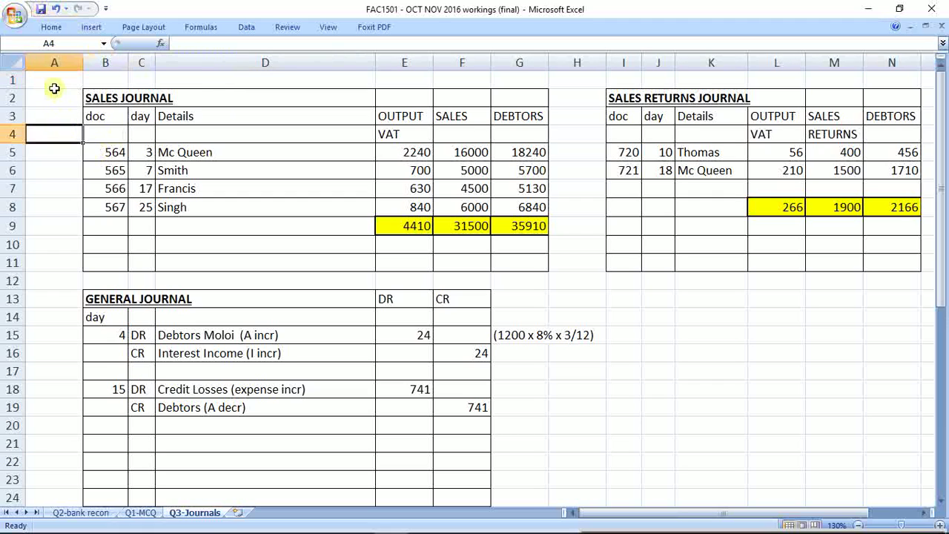
left_click(40, 9)
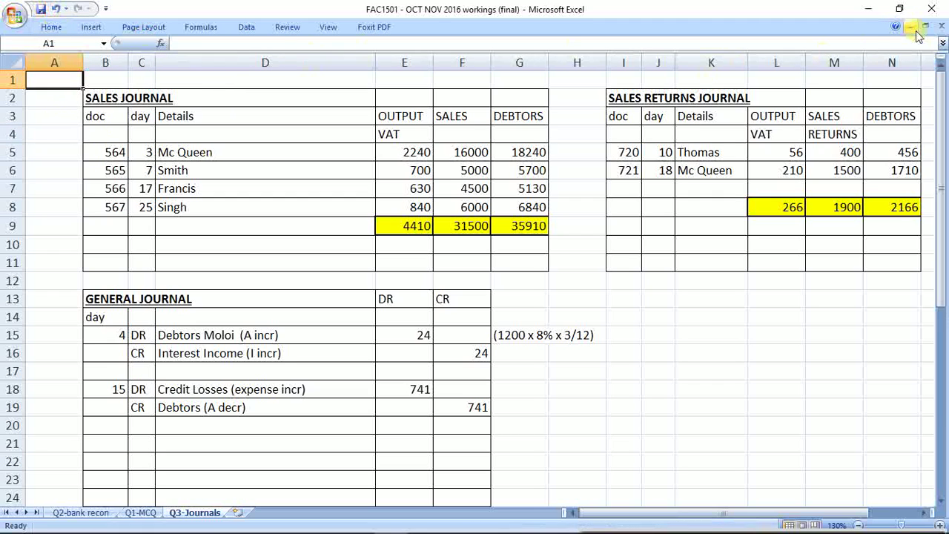
left_click(932, 13)
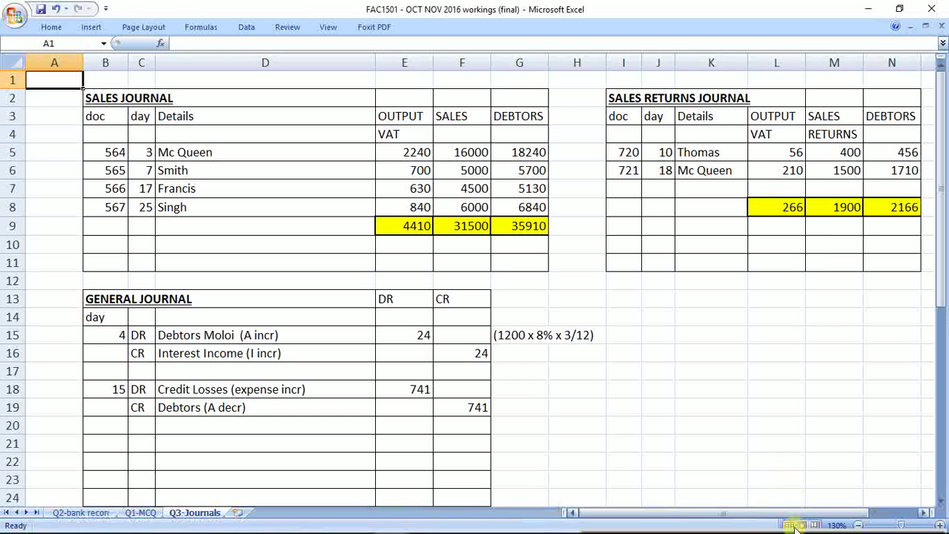
key("alt+Tab")
key("alt+Tab")
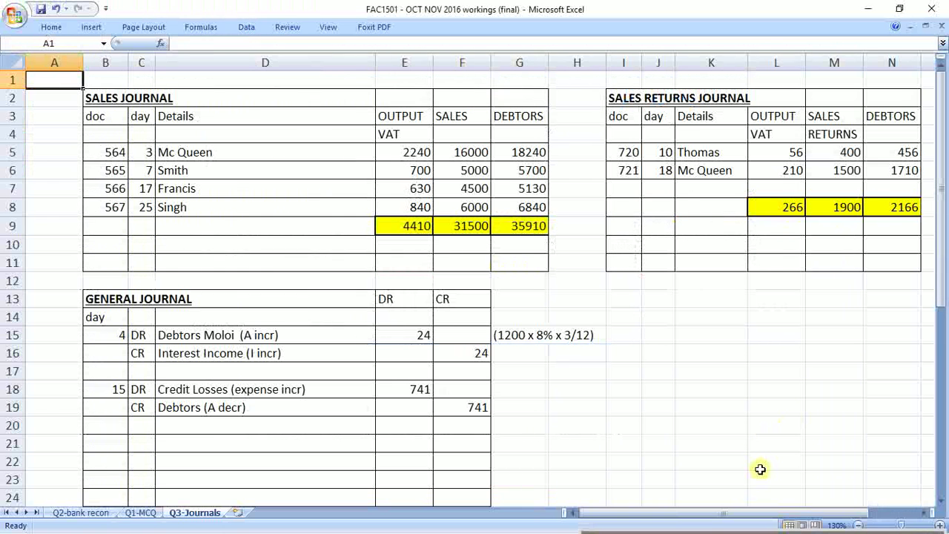
mouse_move(757, 522)
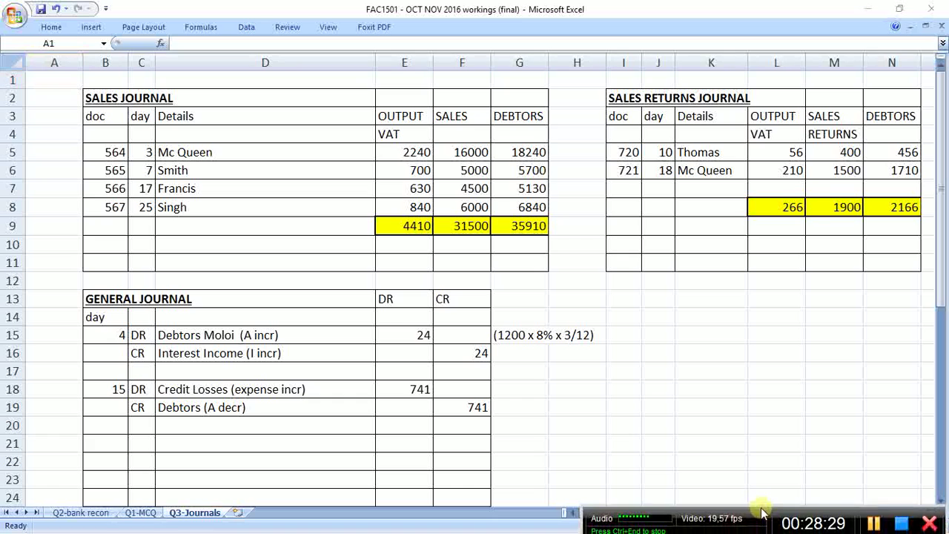
key("ctrl+Page_Down")
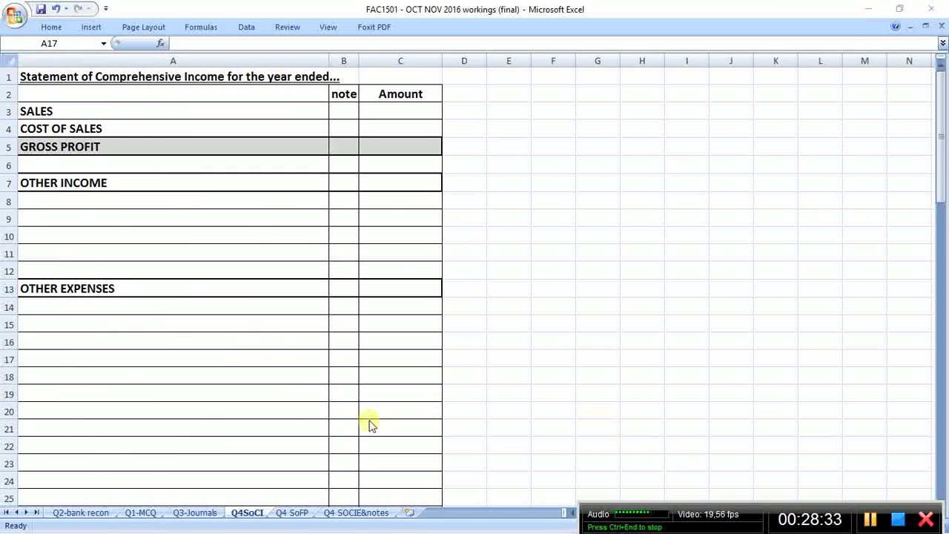
In Acrobat Reader, underline the two statements required in Question 4 in red and mark the list of balances with a line beside the table
key("alt+Tab")
key("alt+Tab")
key("alt+Tab")
key("alt+Tab")
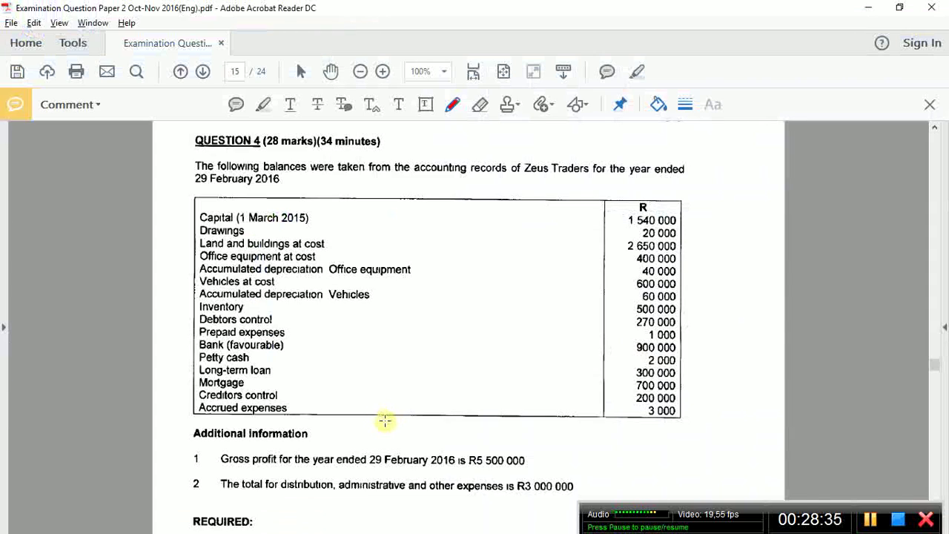
scroll(400, 415, "down", 5)
scroll(411, 410, "up", 3)
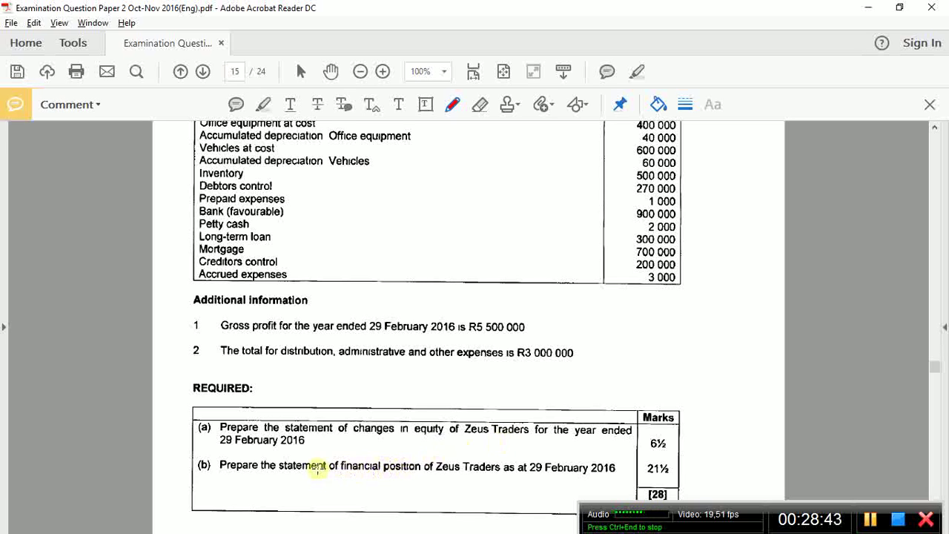
left_click_drag(286, 433, 443, 435)
left_click_drag(290, 475, 428, 476)
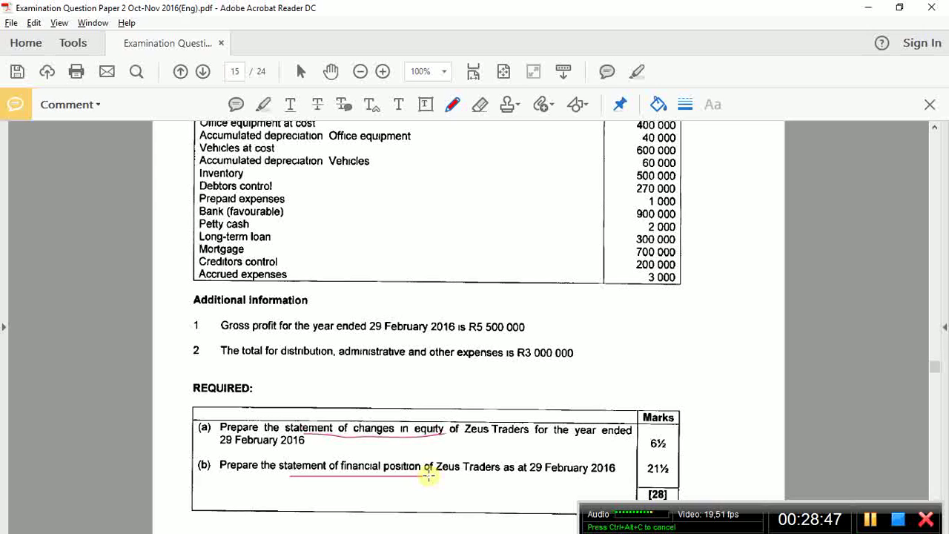
scroll(428, 477, "up", 3)
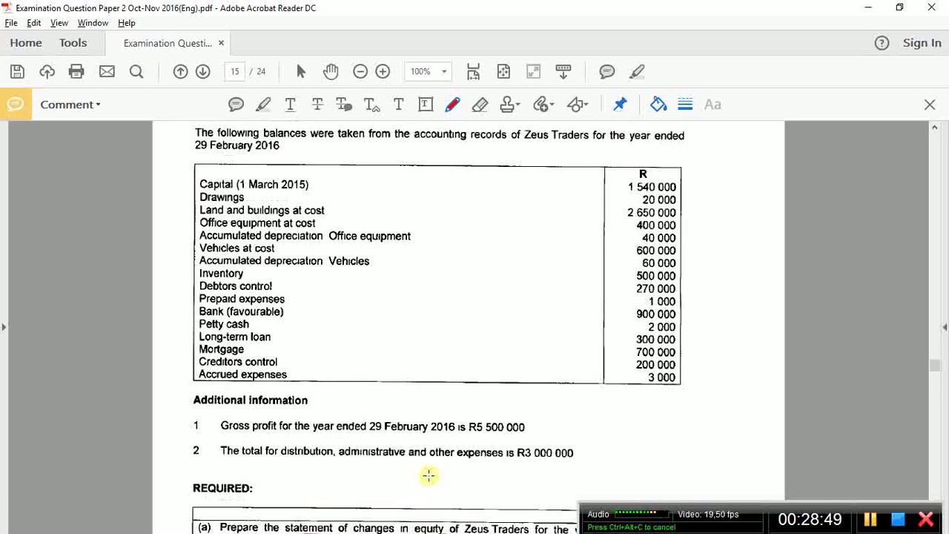
mouse_move(200, 155)
left_mouse_down()
mouse_move(182, 205)
mouse_move(187, 351)
left_mouse_up()
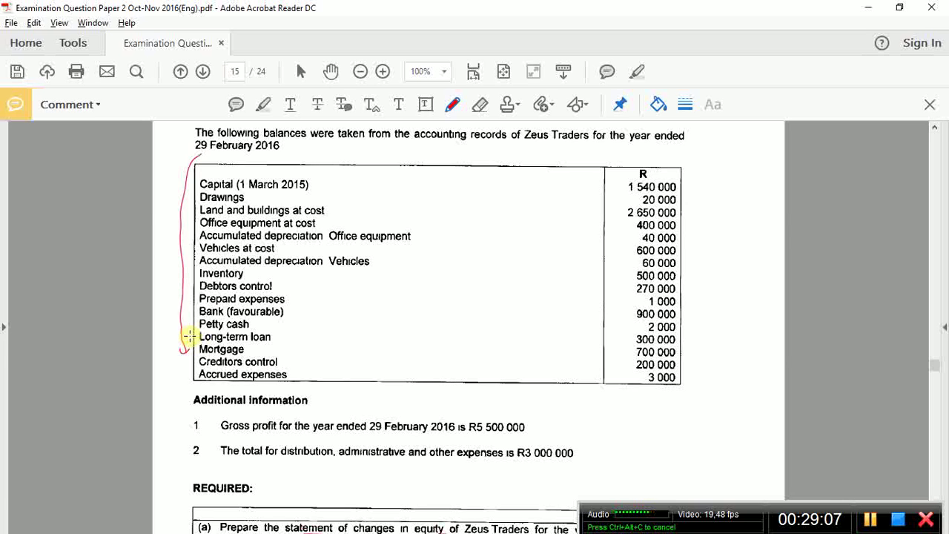
Switch to Excel and enter CAPITAL as the heading in B3 of the Q4 SOCIE&notes sheet
key("alt+Tab")
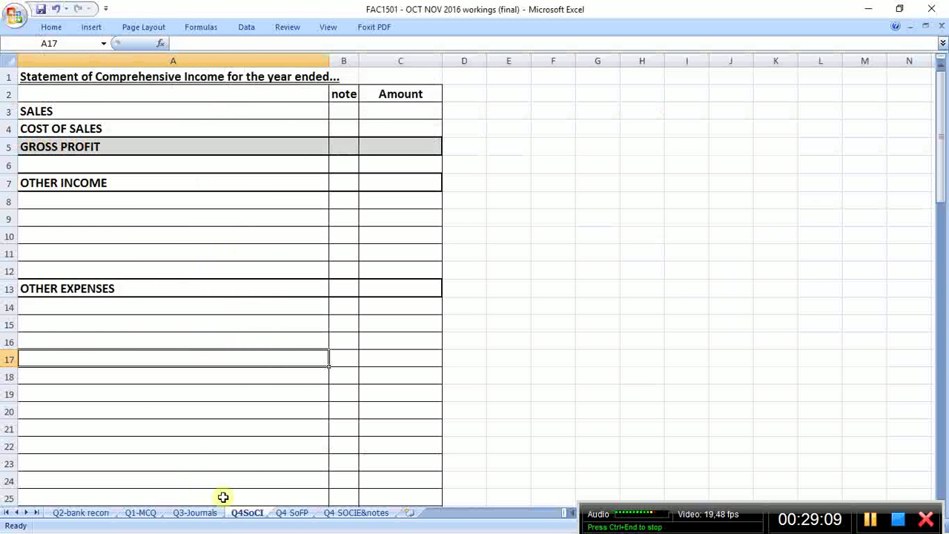
left_click(353, 512)
scroll(300, 271, "up", 9)
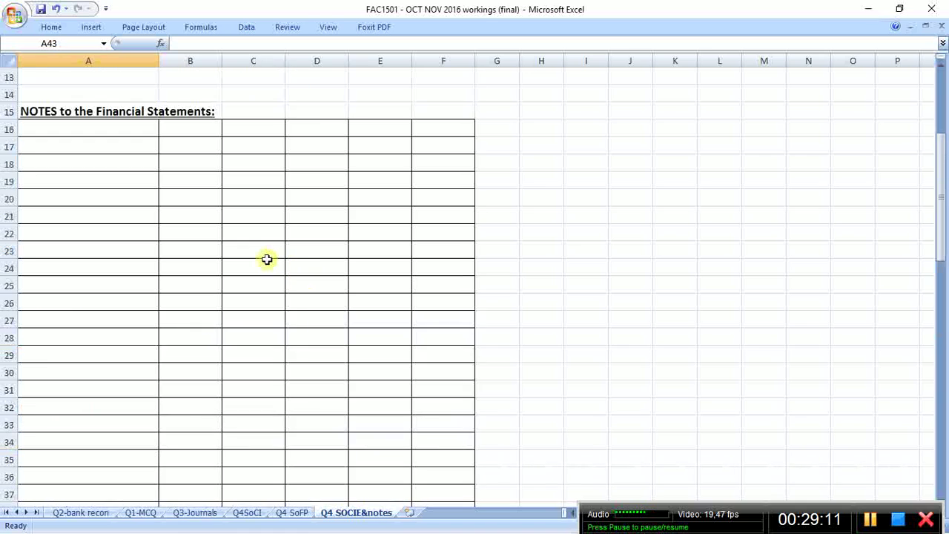
left_click(197, 126)
type("CAPITAL")
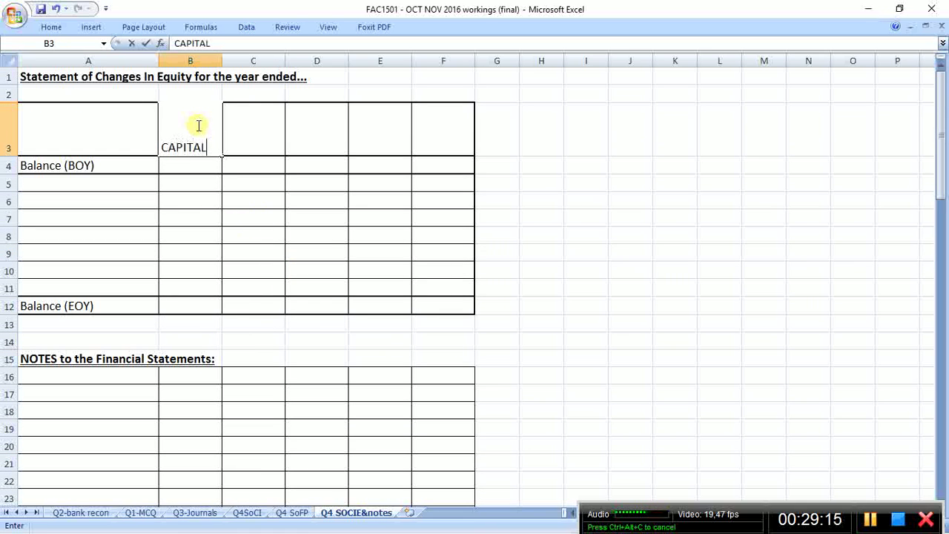
key("Return")
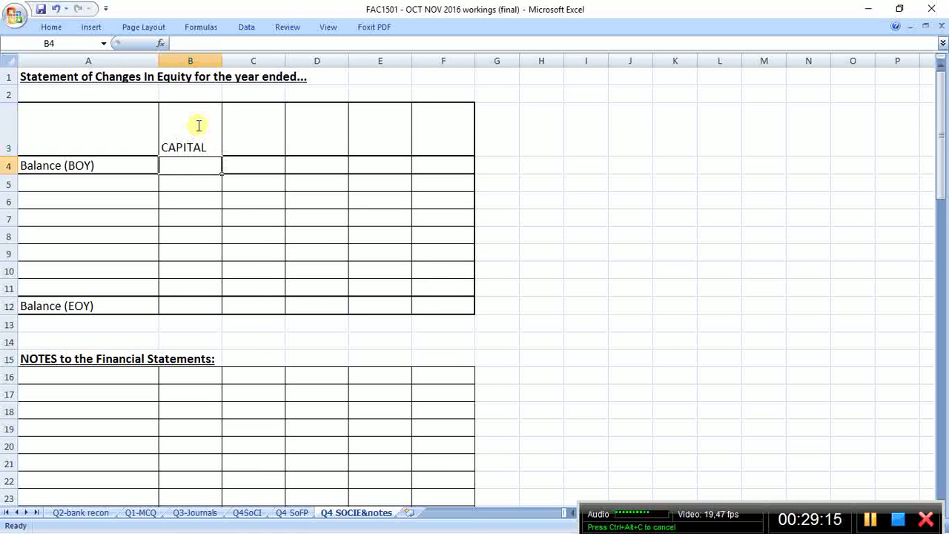
Delete the unused columns C to F from the statement of changes in equity sheet
left_click_drag(254, 61, 455, 68)
right_click(455, 67)
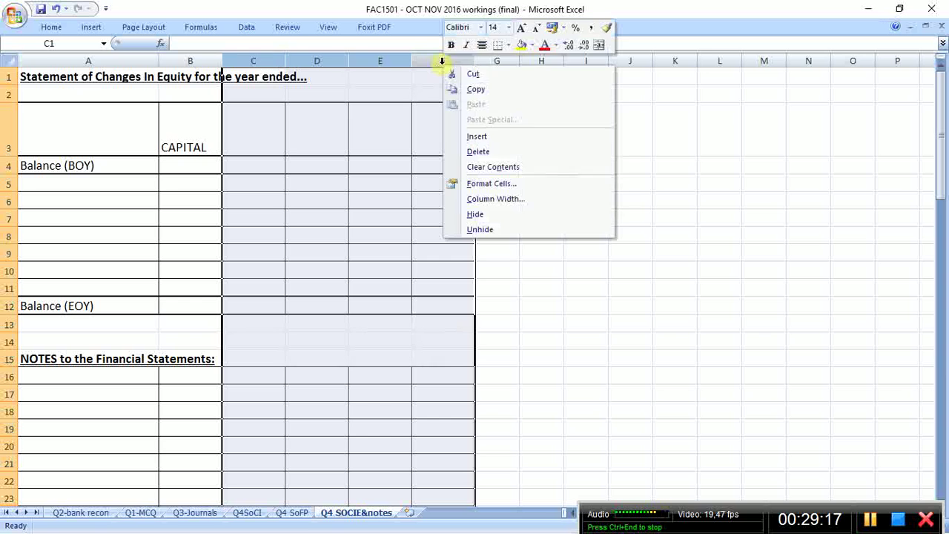
left_click(483, 152)
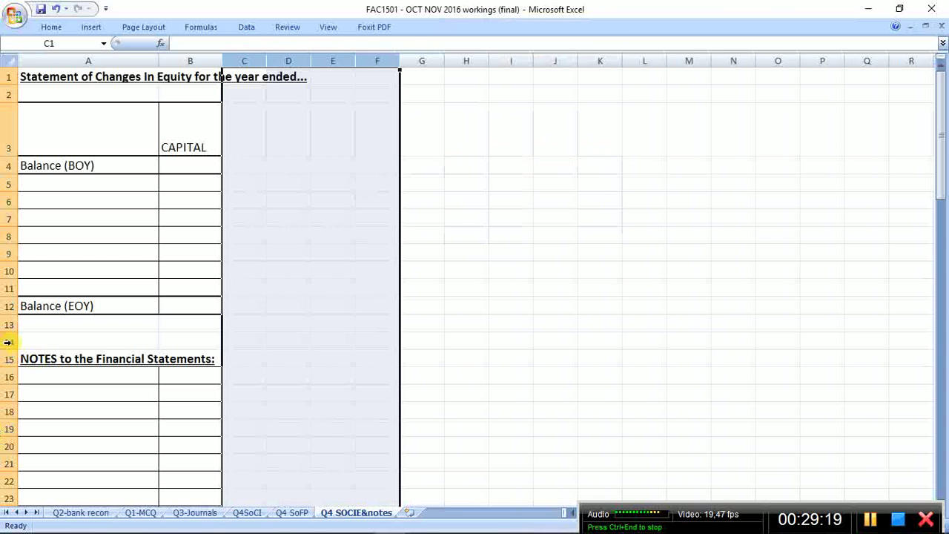
Delete the notes section from row 14 downward, below the statement of changes in equity
left_click_drag(9, 342, 23, 485)
right_click(5, 286)
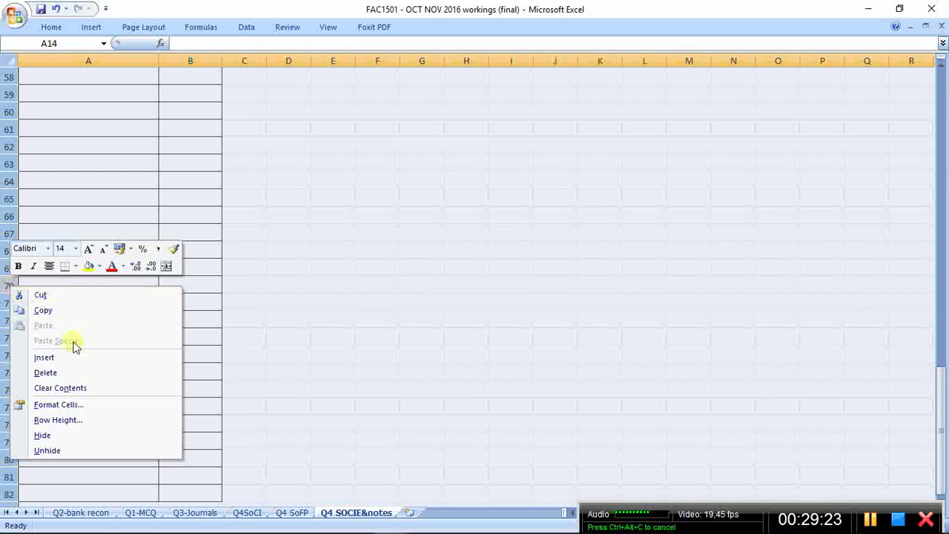
left_click(76, 372)
left_click(263, 273)
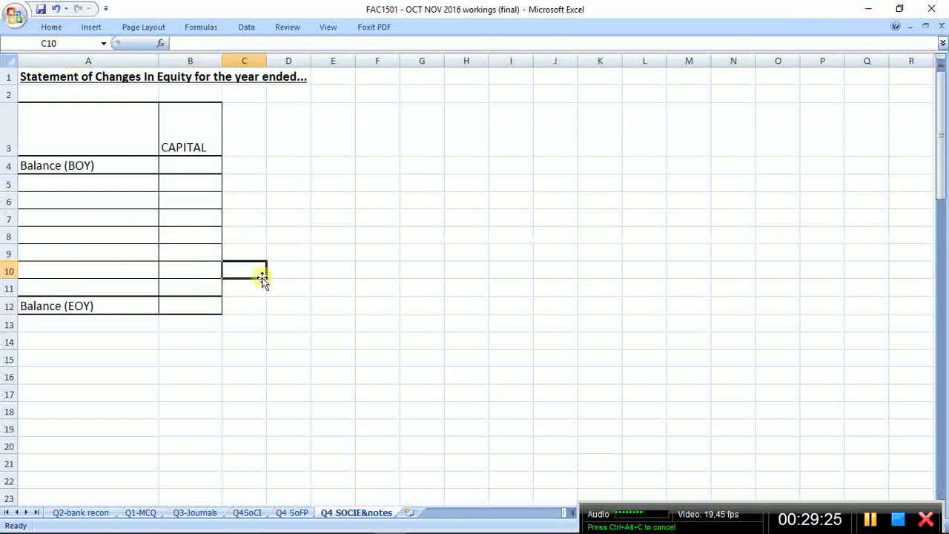
left_click_drag(180, 123, 200, 301)
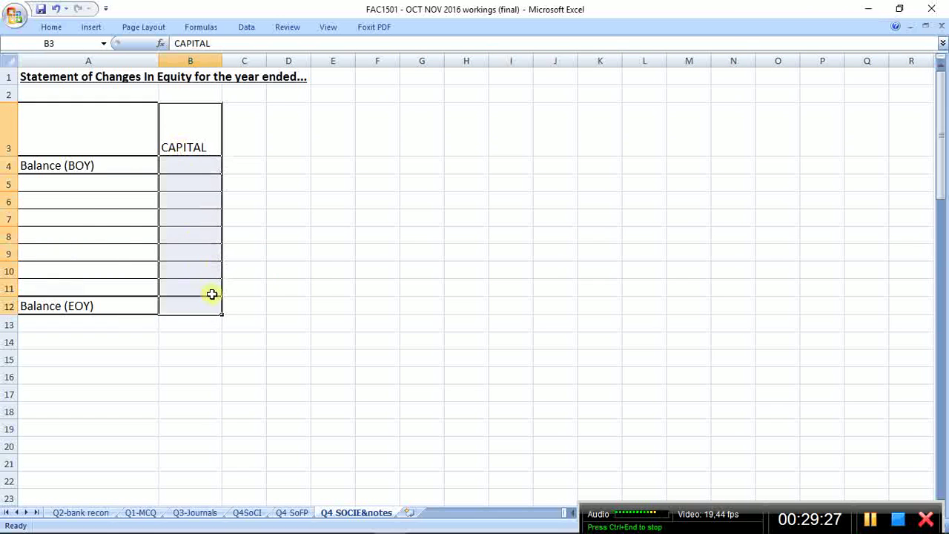
Delete the Q4SoCI sheet from the workbook and confirm its permanent removal
key("alt+Tab")
key("alt+Tab")
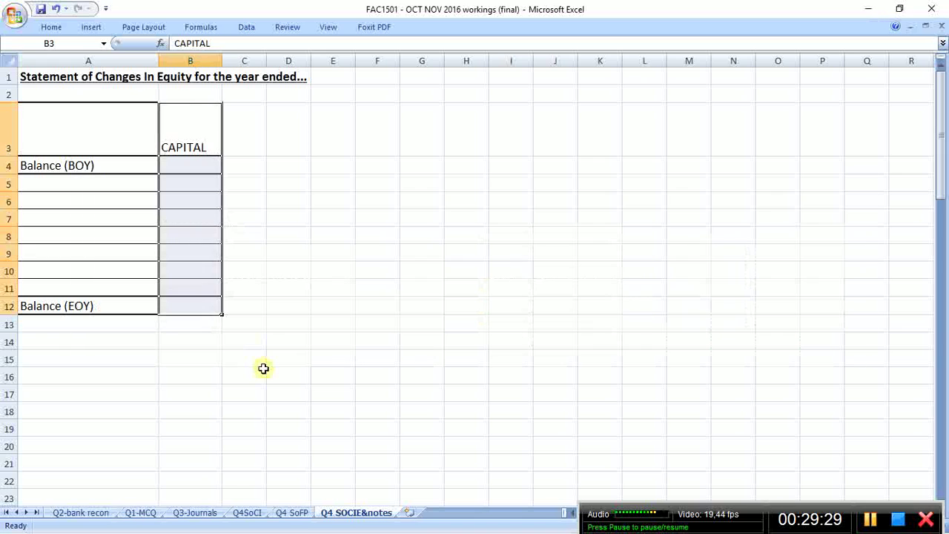
left_click(292, 512)
right_click(253, 517)
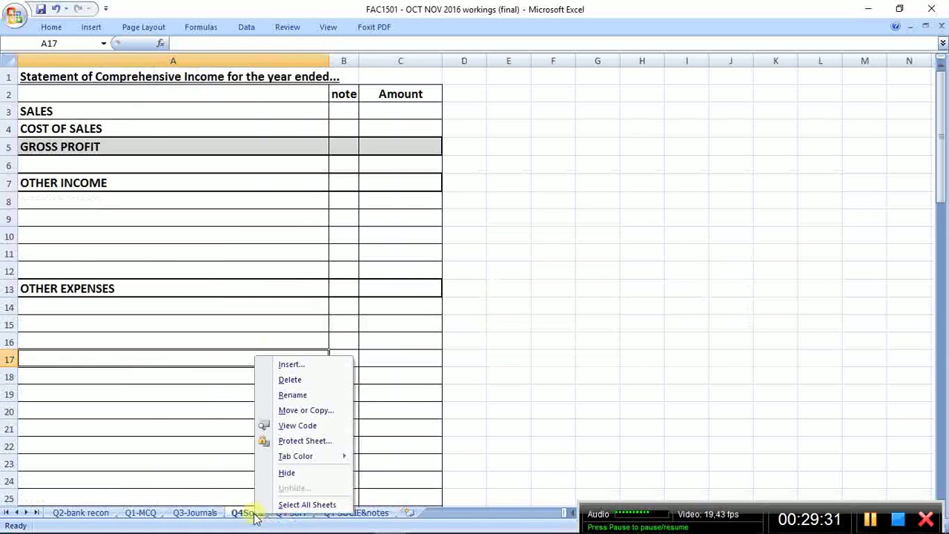
key("Escape")
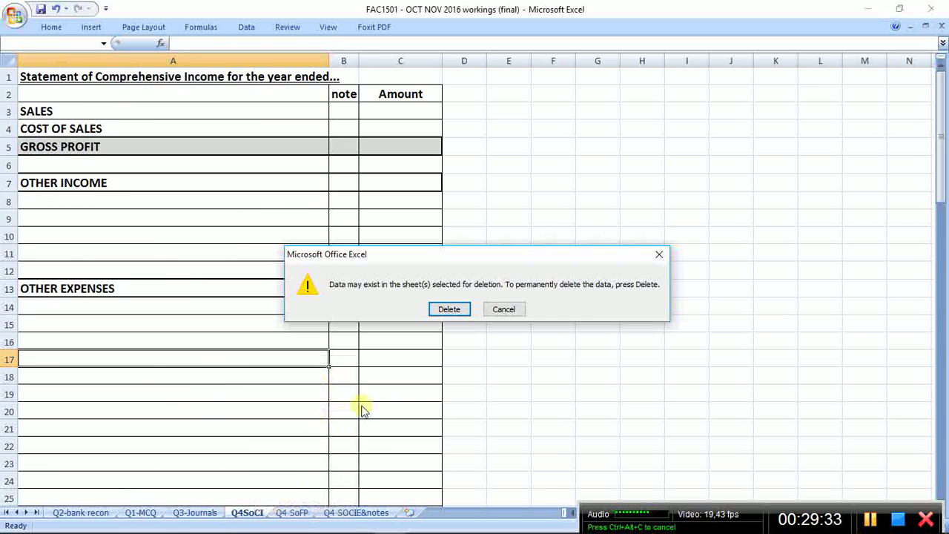
left_click(451, 309)
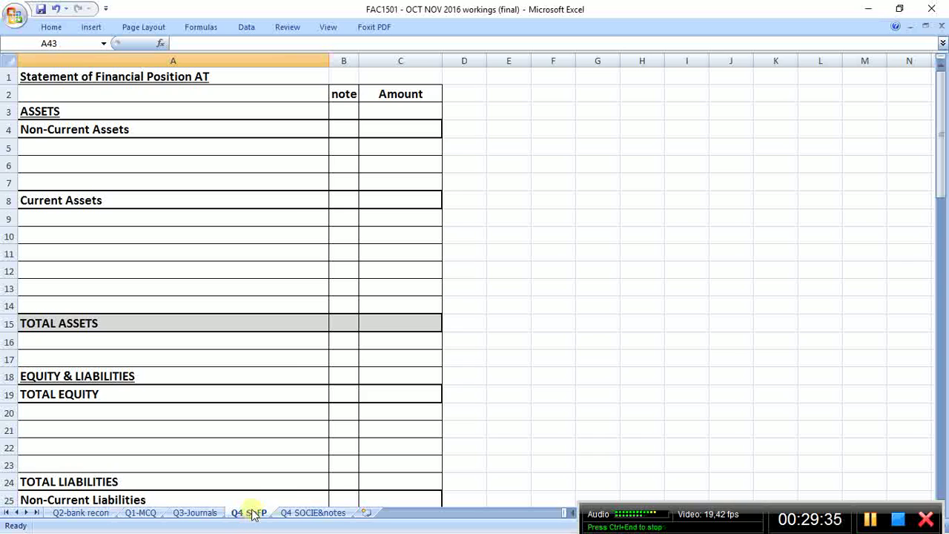
Look over the blank statement of financial position on Q4 SoFP and the Question 4 balances in Acrobat Reader
left_click_drag(59, 74, 374, 443)
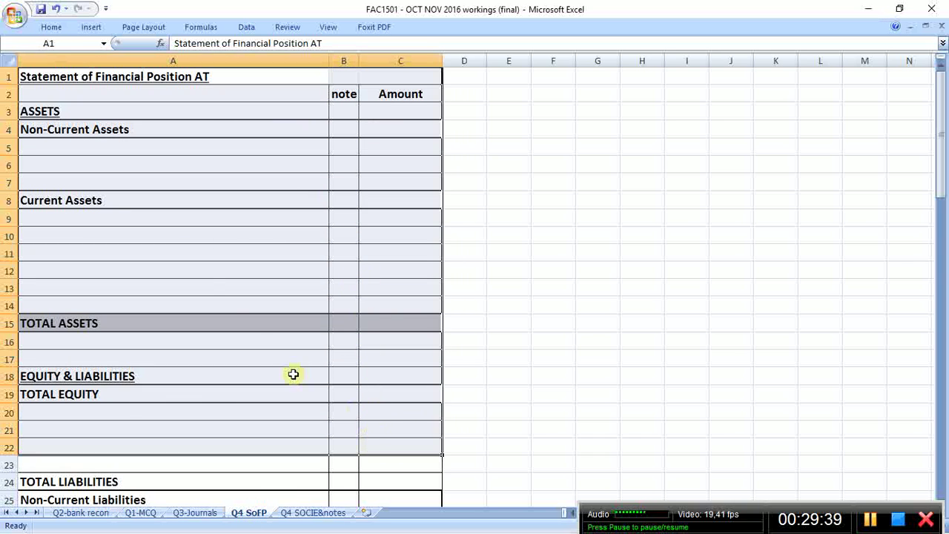
left_click(211, 287)
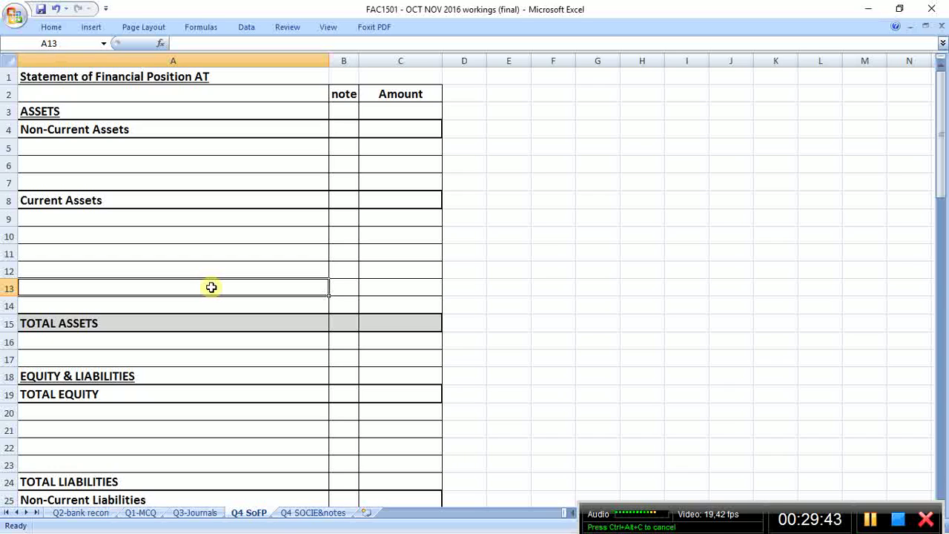
left_click(748, 523)
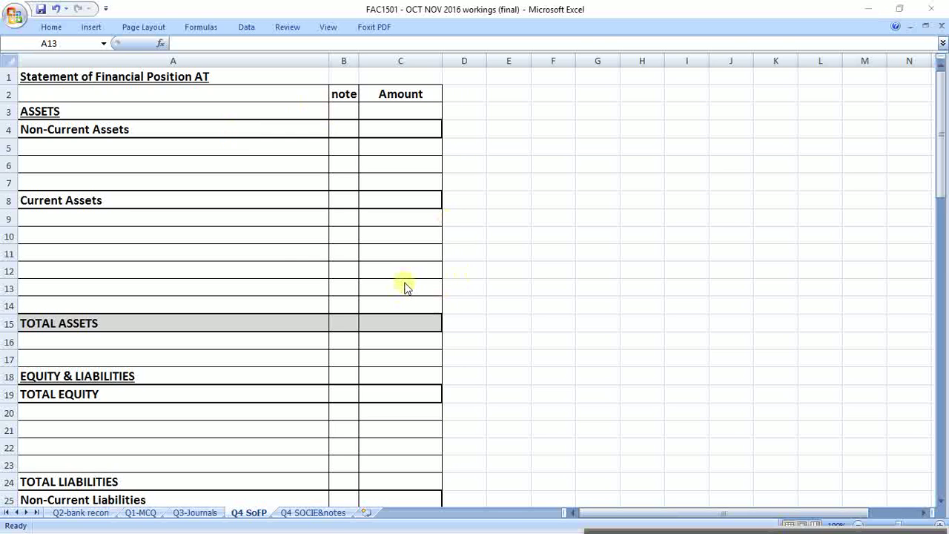
key("alt+Tab")
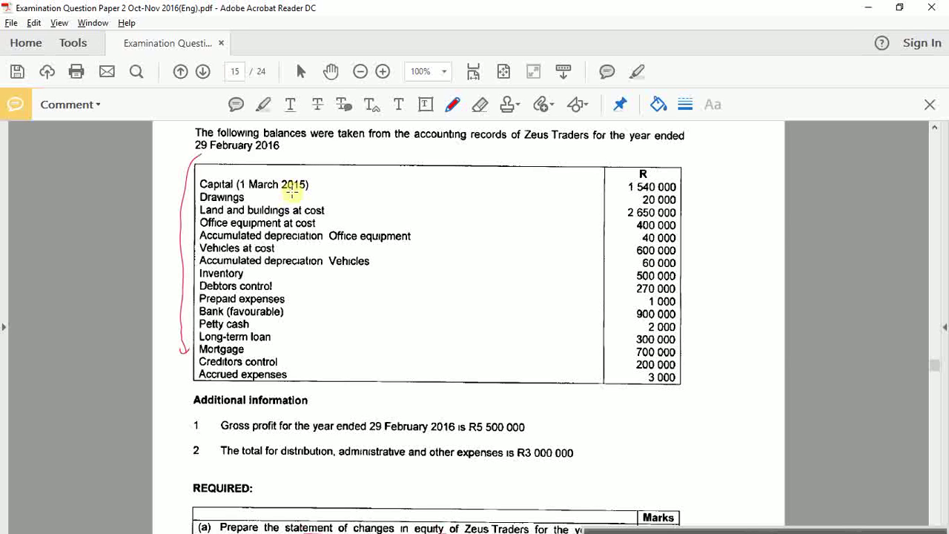
Switch to the Template Financial Statements - fac1501 workbook and close it
key("alt+Tab")
key("alt+Tab")
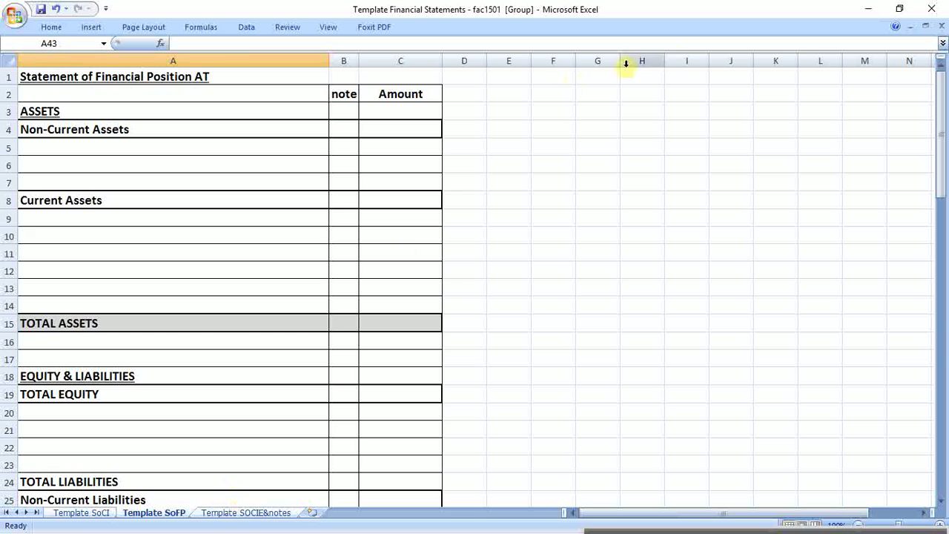
left_click(931, 8)
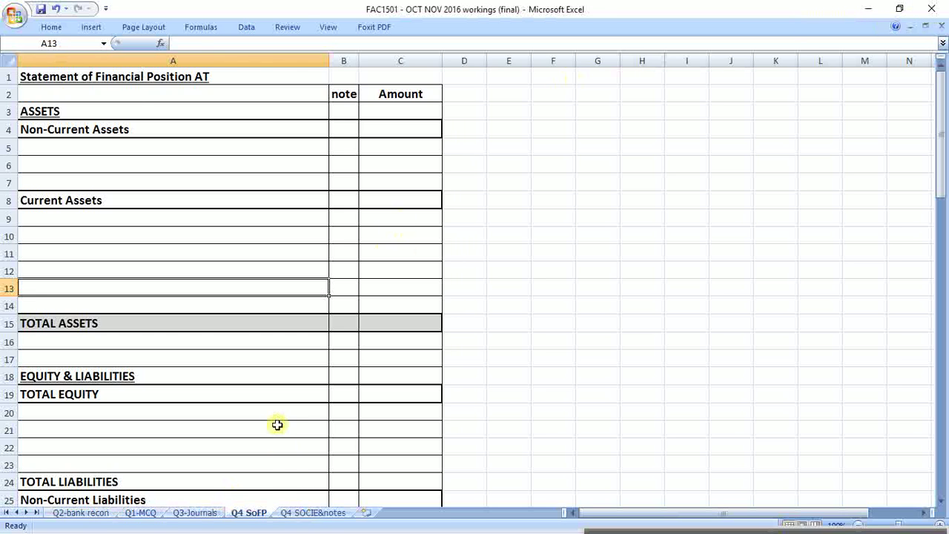
On the Q4 SOCIE&notes sheet, change the opening balance label in A4 to "Balance (1 mar 2015)"
left_click(312, 512)
left_click(94, 185)
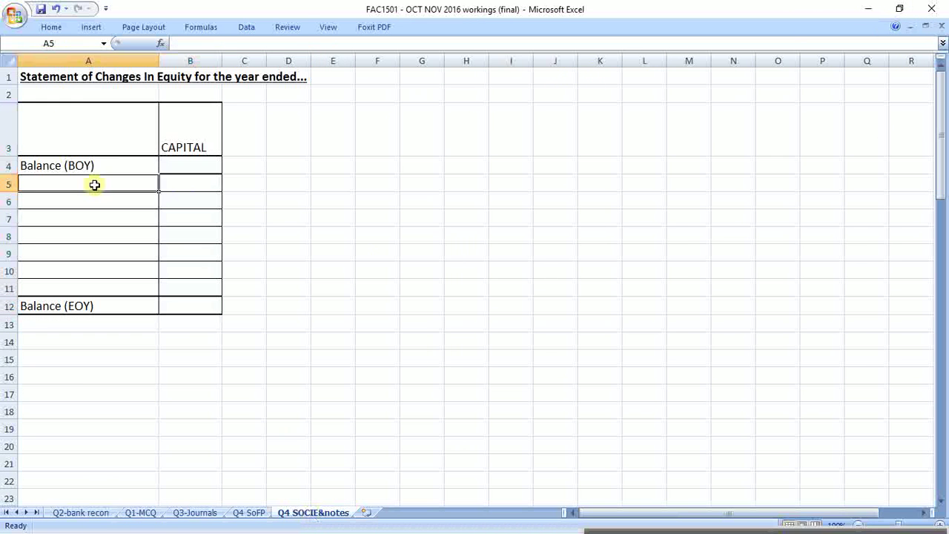
left_click(99, 164)
left_click(161, 168)
left_click(99, 165)
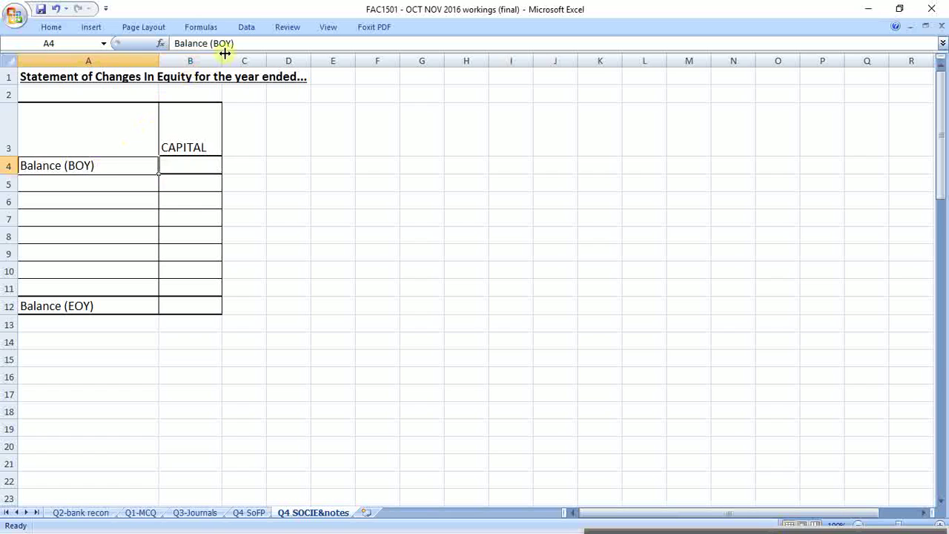
left_click(211, 43)
double_click(222, 43)
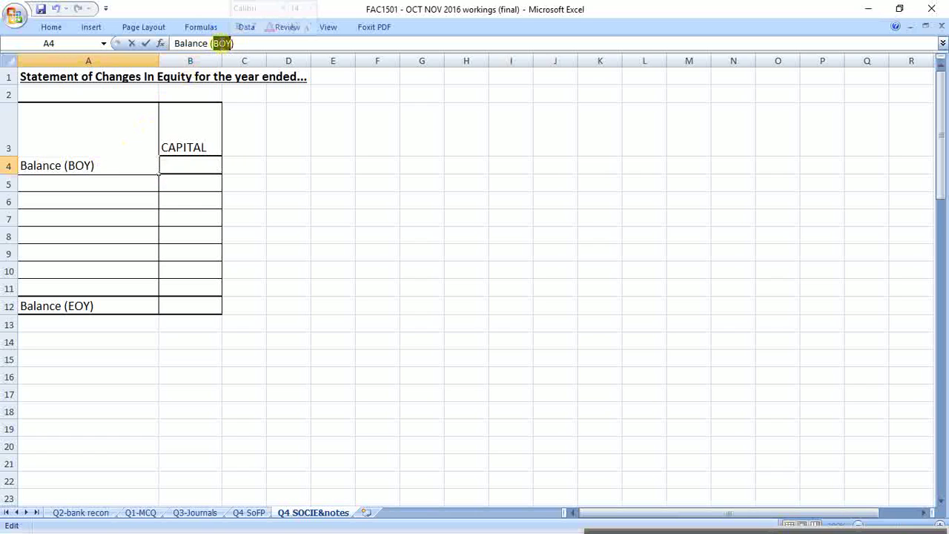
type("1 mar")
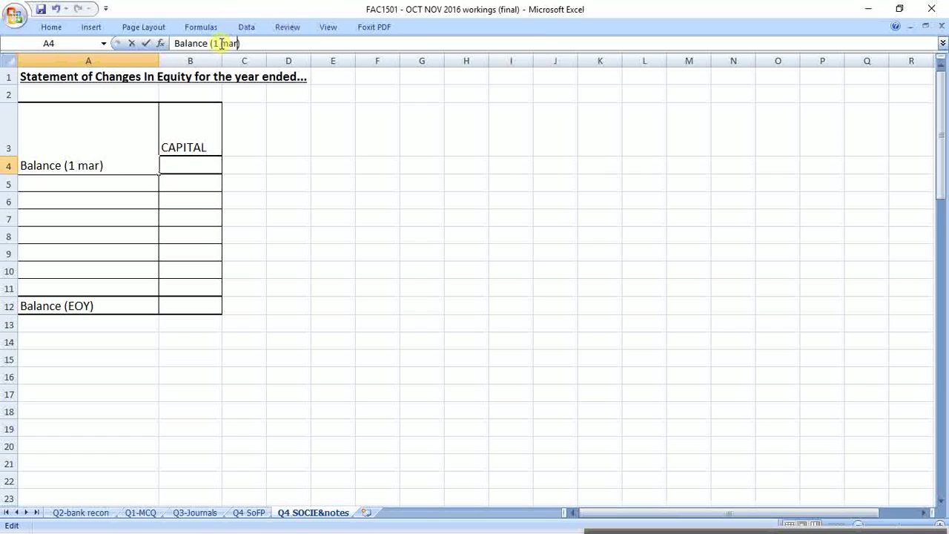
type(" 2015")
key("Return")
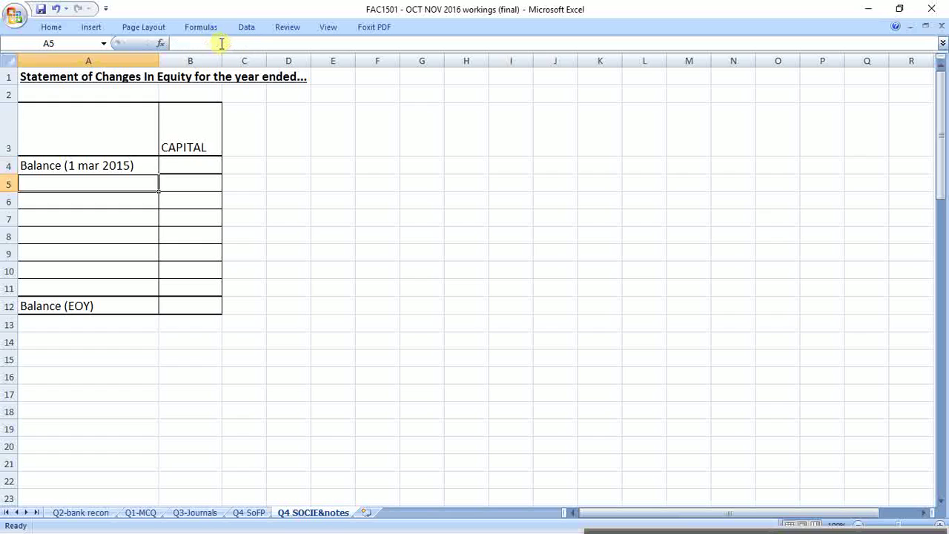
Enter 1540000 as the opening capital balance in B4 of the statement of changes in equity
key("Up")
key("Right")
key("Right")
key("Left")
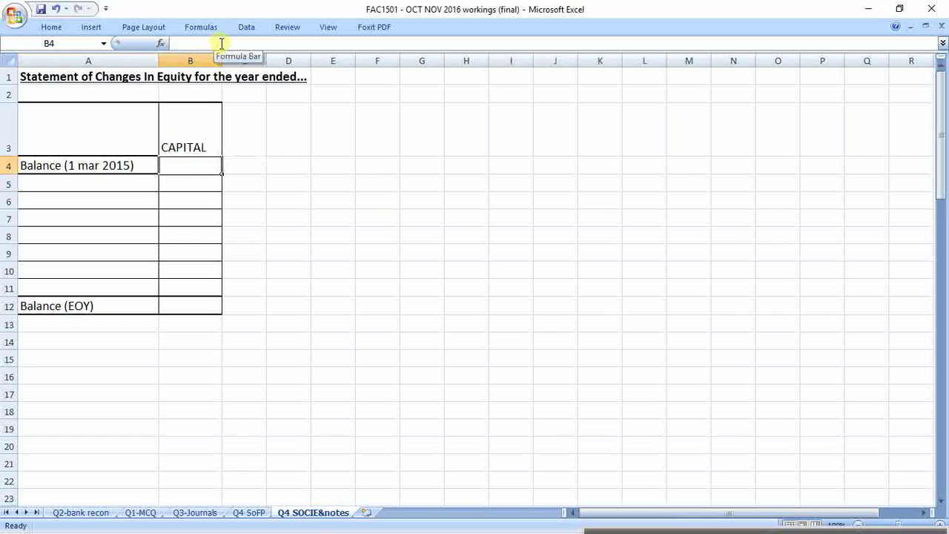
type("1")
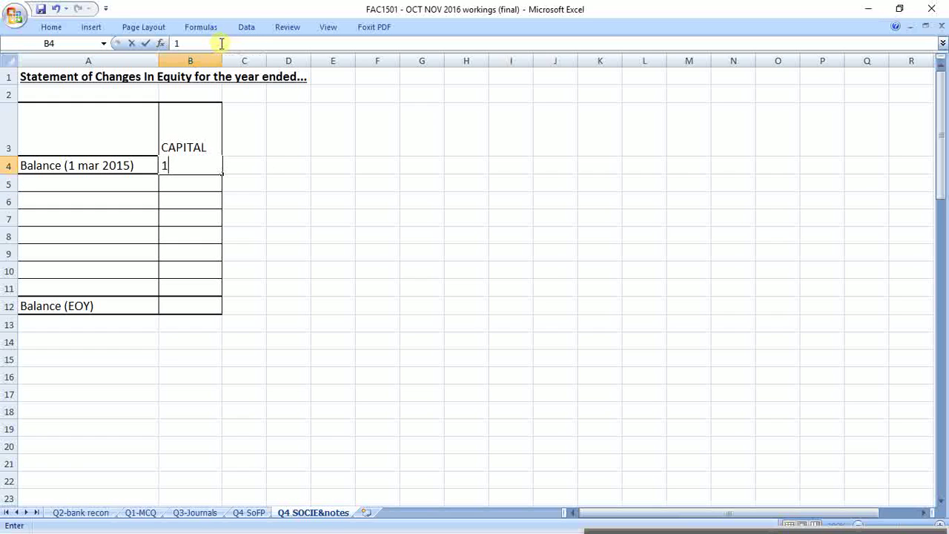
type("540000")
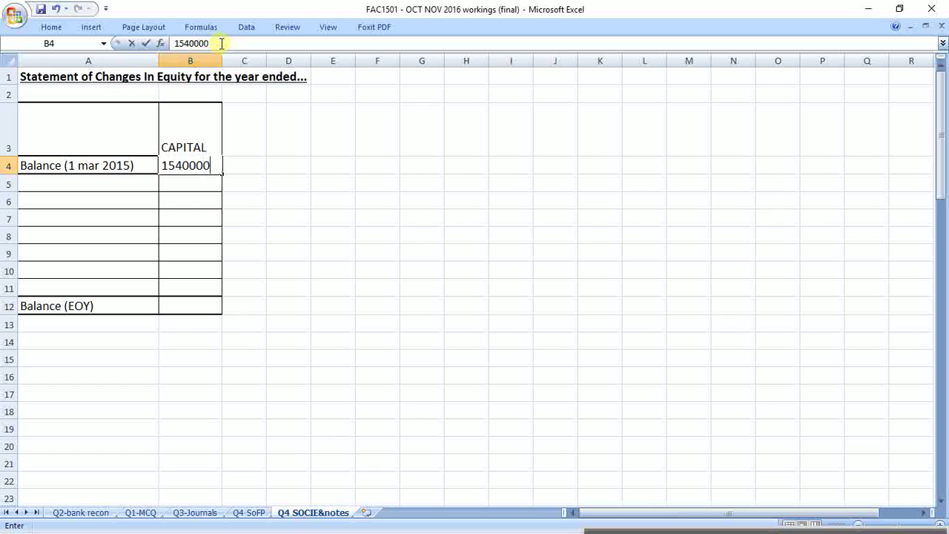
key("Return")
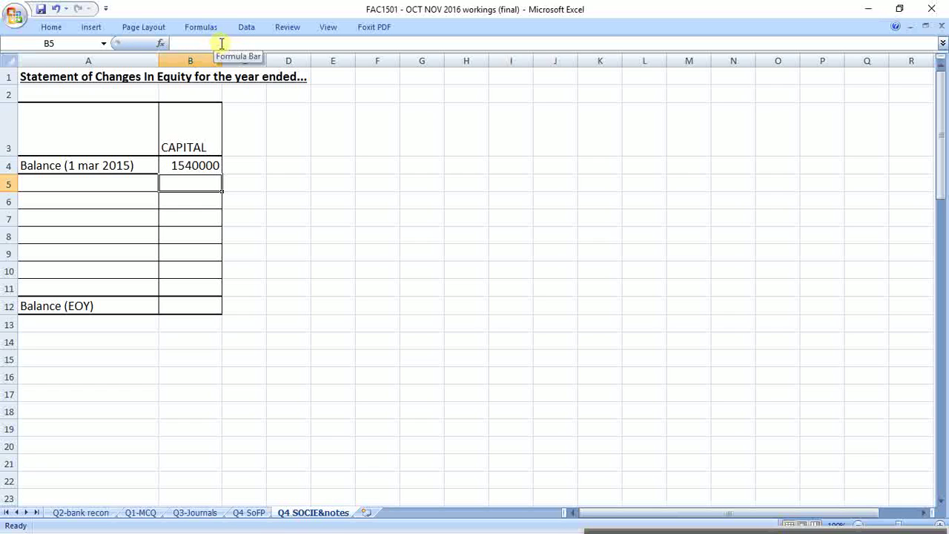
key("Up")
key("Left")
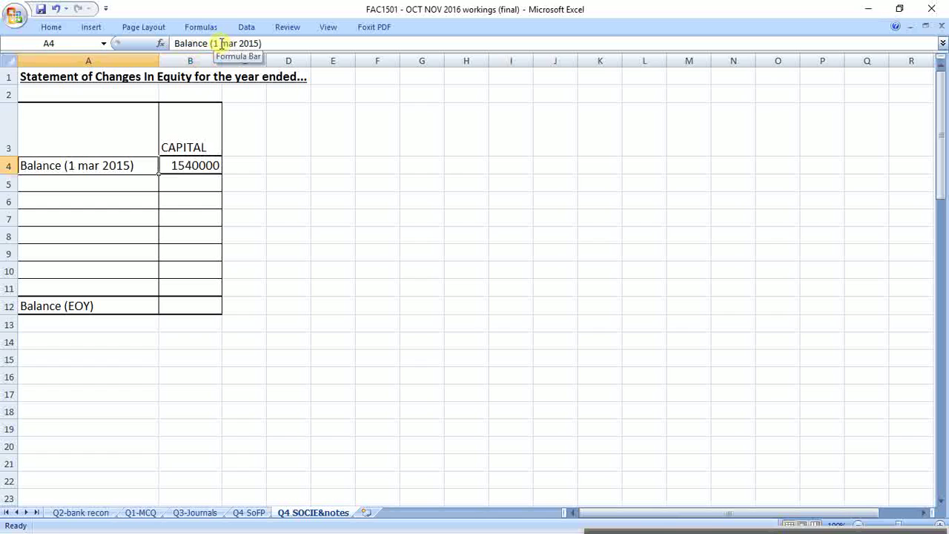
key("shift+Right")
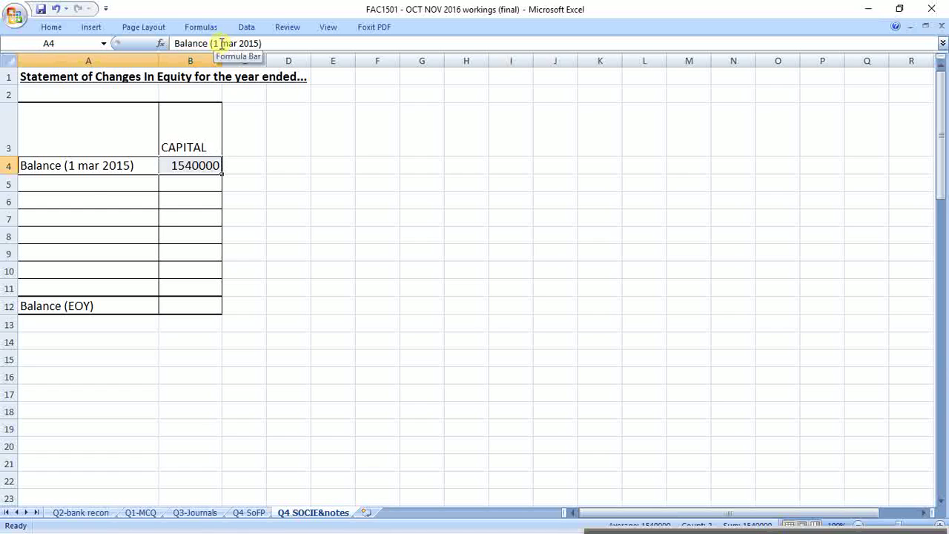
Add the row labels "Profit for the year" in A6 and "less drawings" in A7
left_click(88, 200)
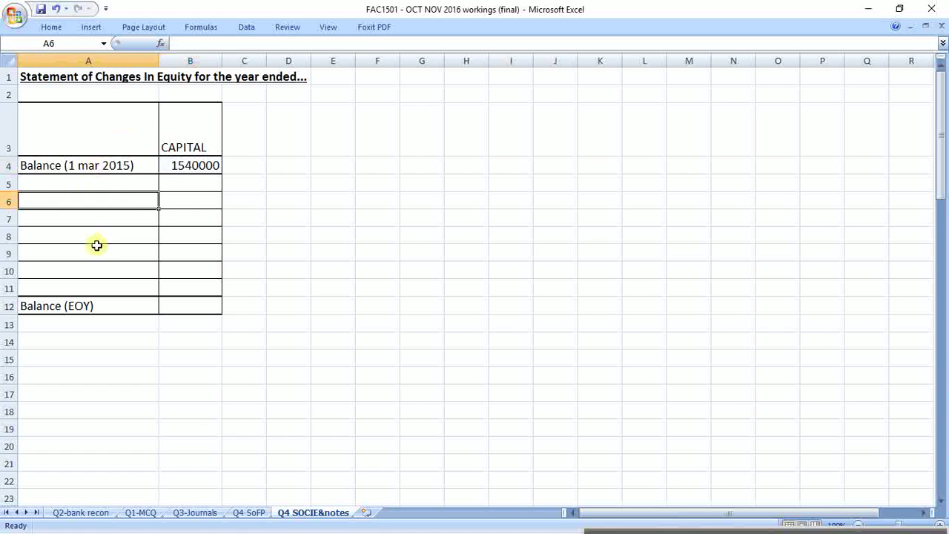
type("Profit ")
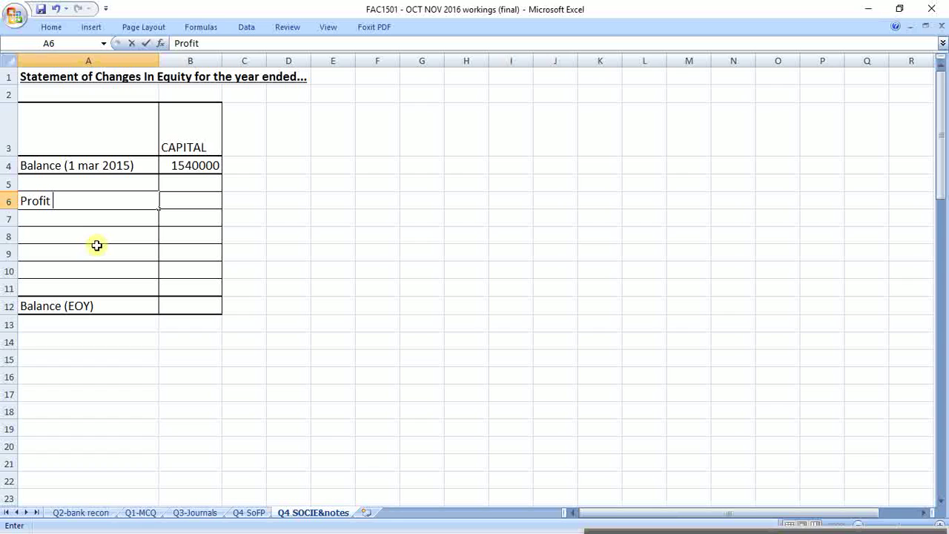
type("for they")
key("BackSpace")
type("year")
key("Return")
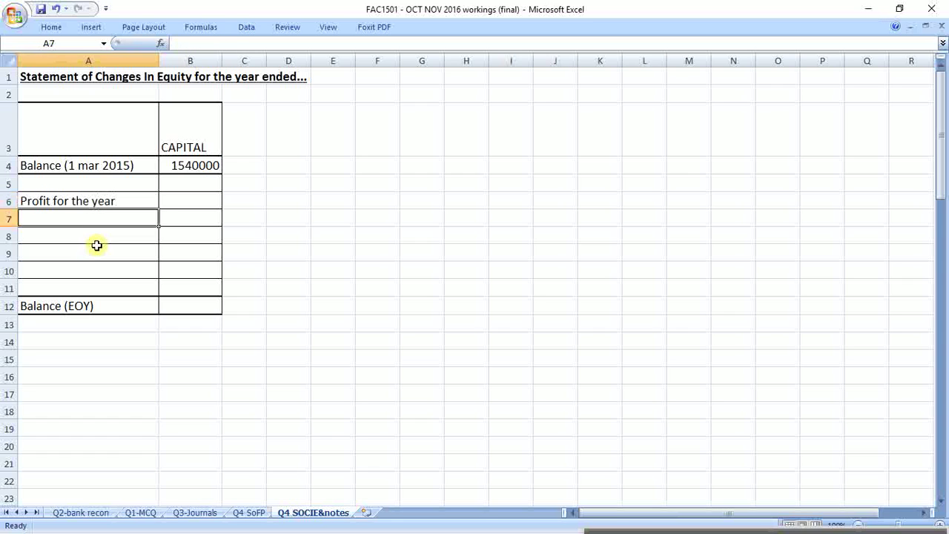
type("less ")
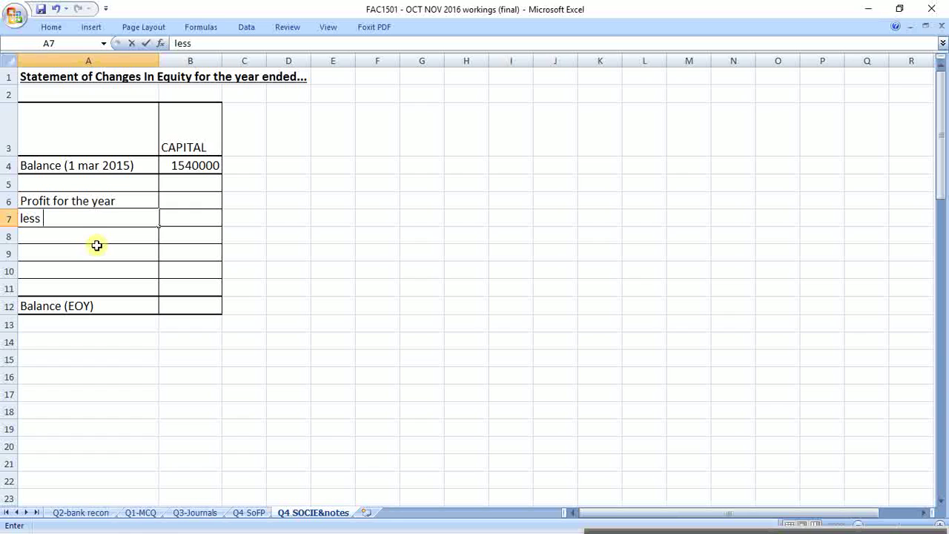
type("drawings")
key("Return")
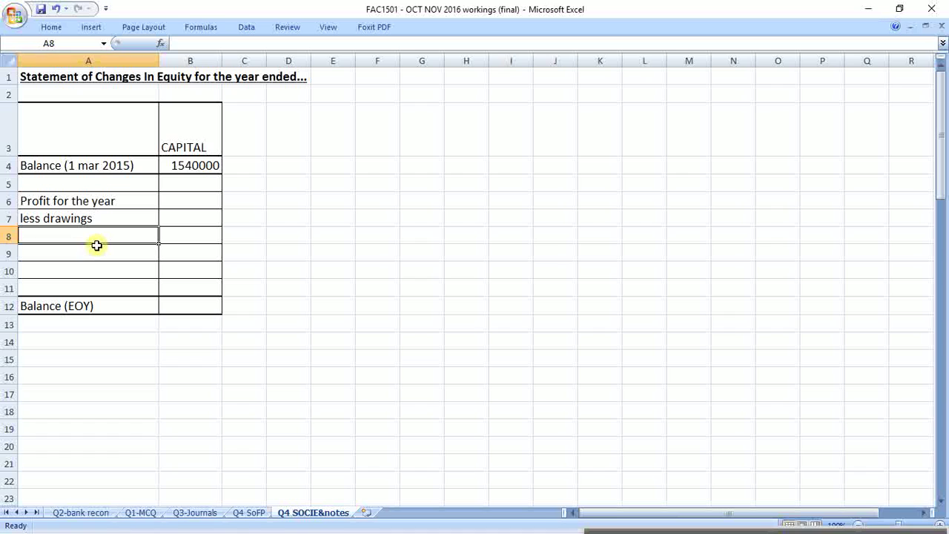
Enter -20000 in the CAPITAL column for the drawings row
key("Up")
key("Right")
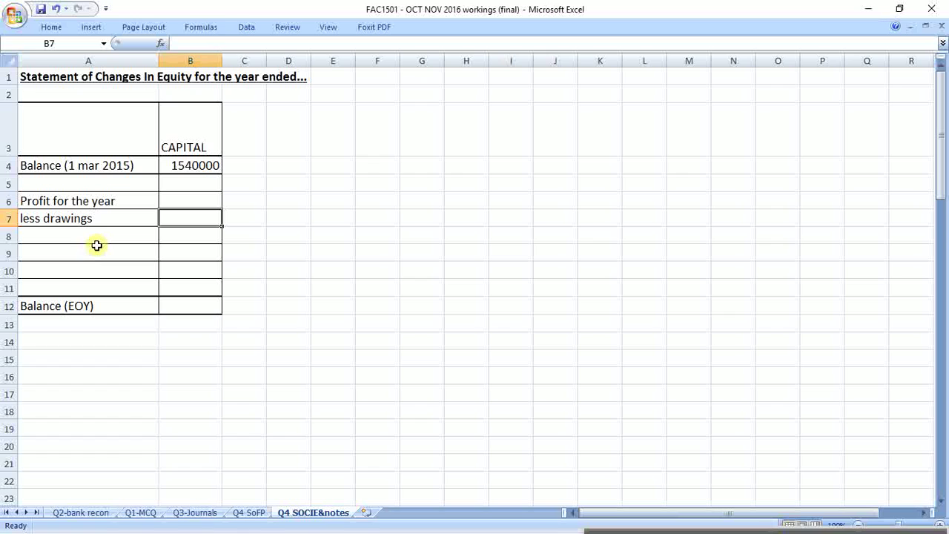
type("-20000")
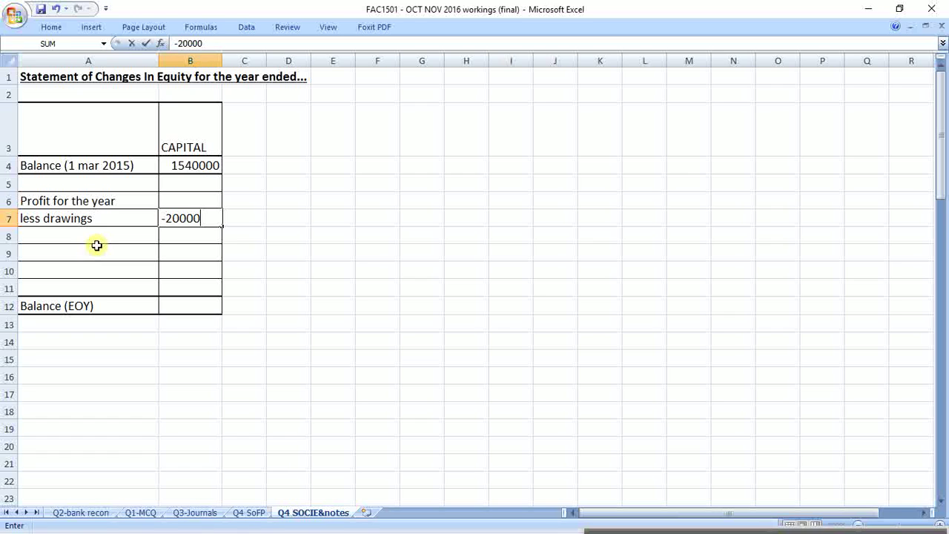
key("Return")
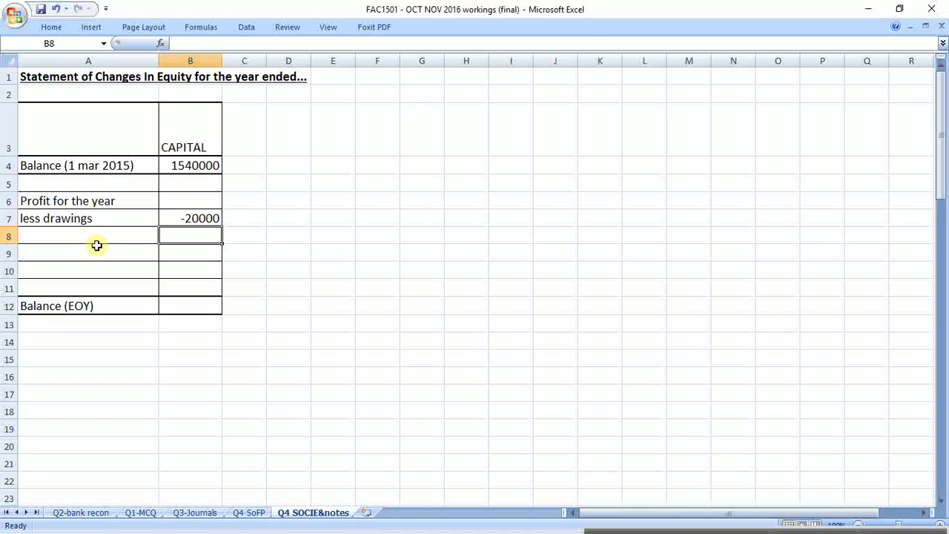
left_click(178, 221)
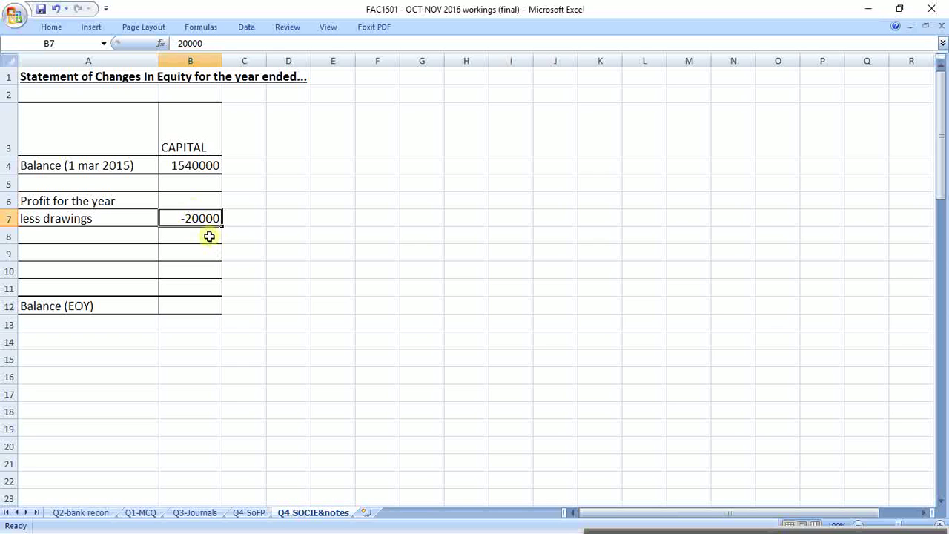
On the Q4 SoFP sheet, add "land & buildings" in A5 as the first item under Non-Current Assets
left_click(254, 513)
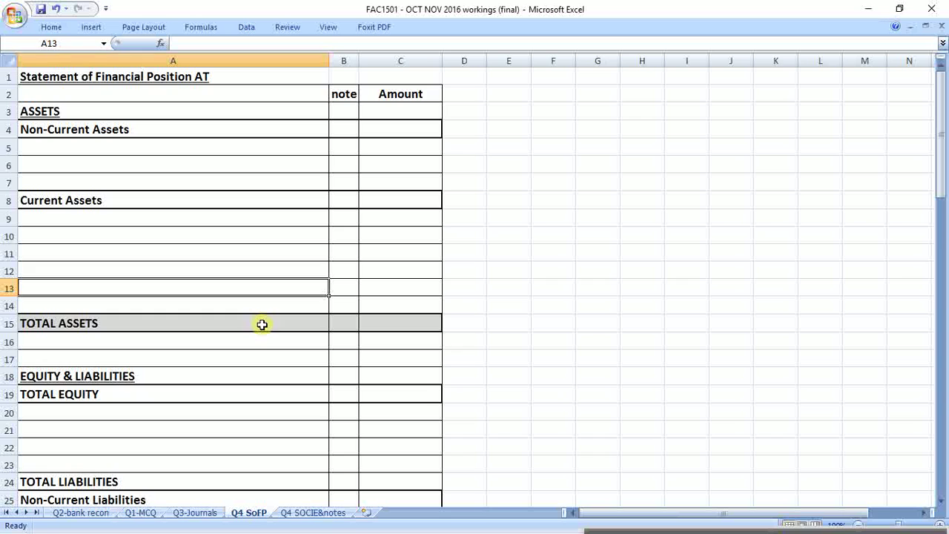
left_click(72, 132)
left_click(75, 198)
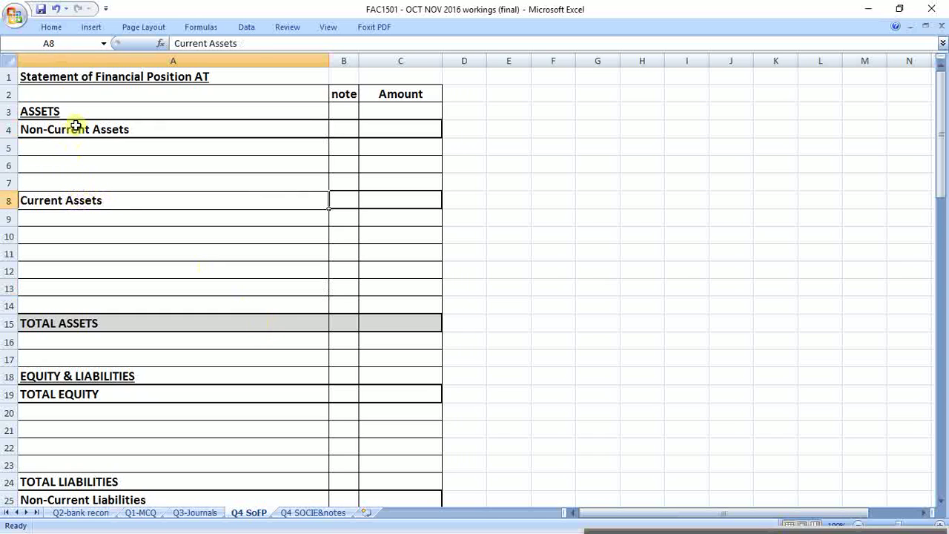
left_click(76, 127)
left_click(91, 201)
left_click(93, 129)
left_click(109, 197)
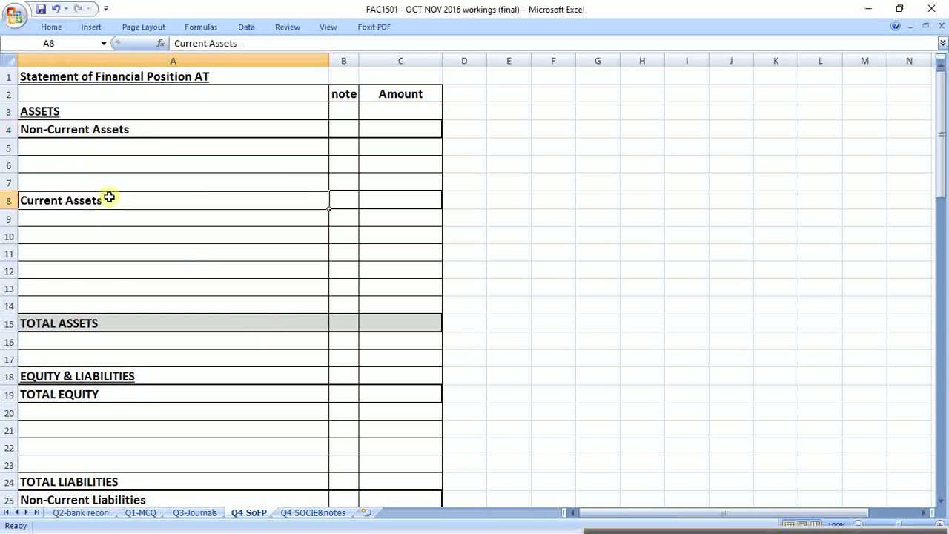
left_click(108, 129)
left_click(109, 146)
type("land")
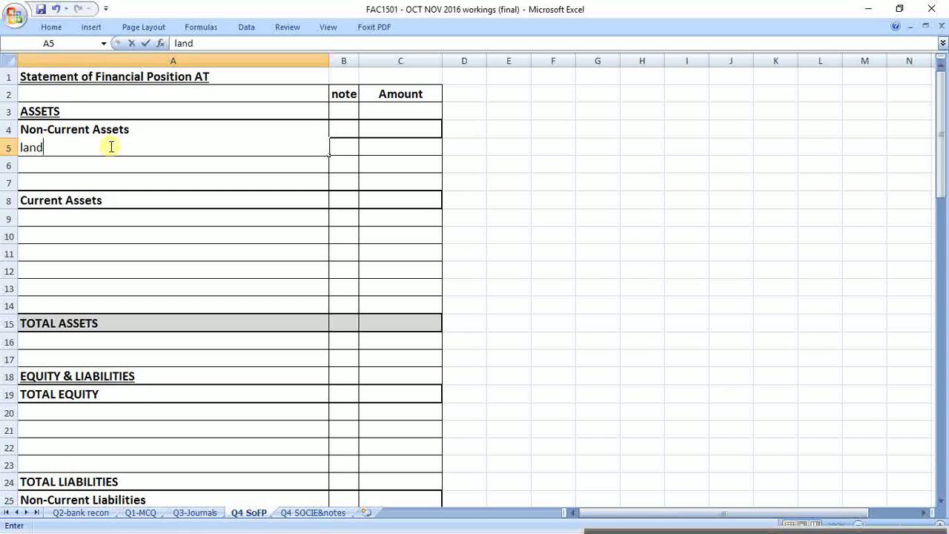
type(" & buildings")
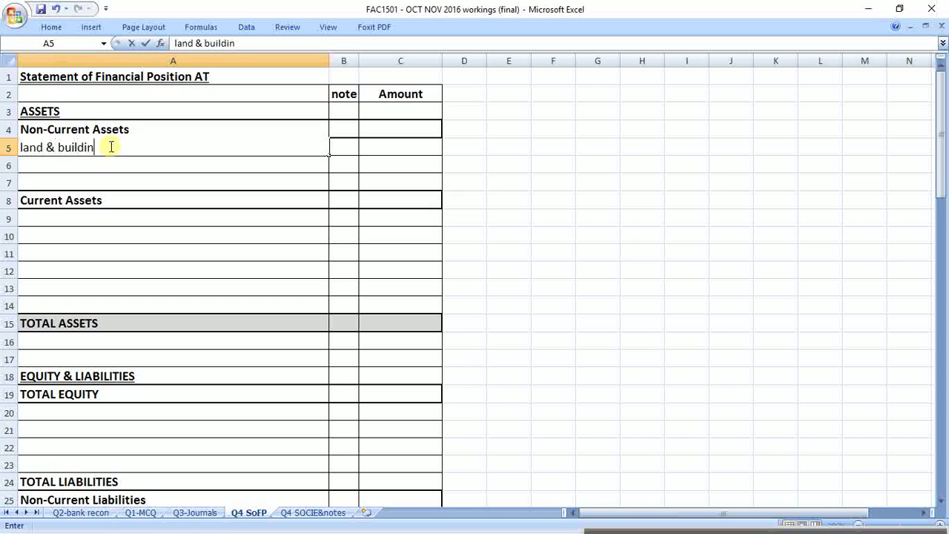
key("Return")
Enter 2650000 as the land & buildings amount in C5
left_click(109, 146)
key("Tab")
key("Tab")
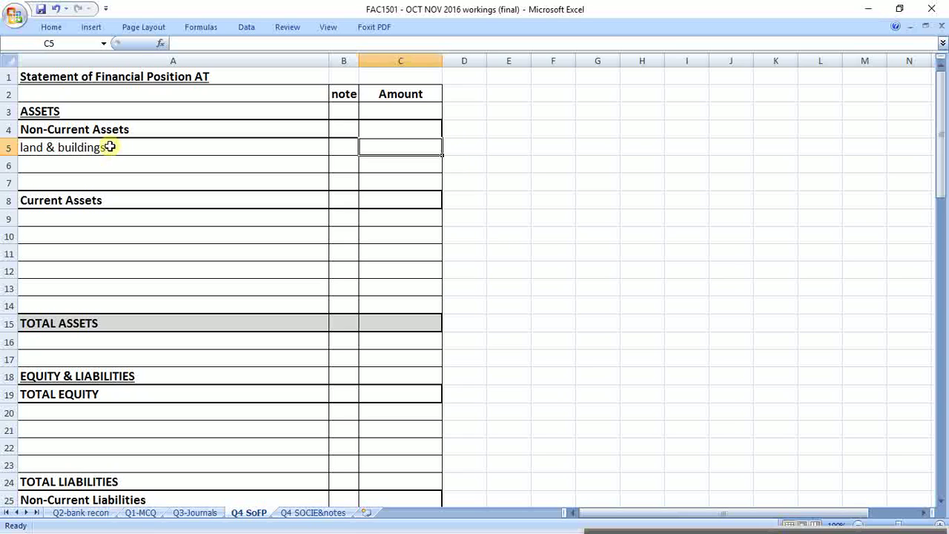
type("26")
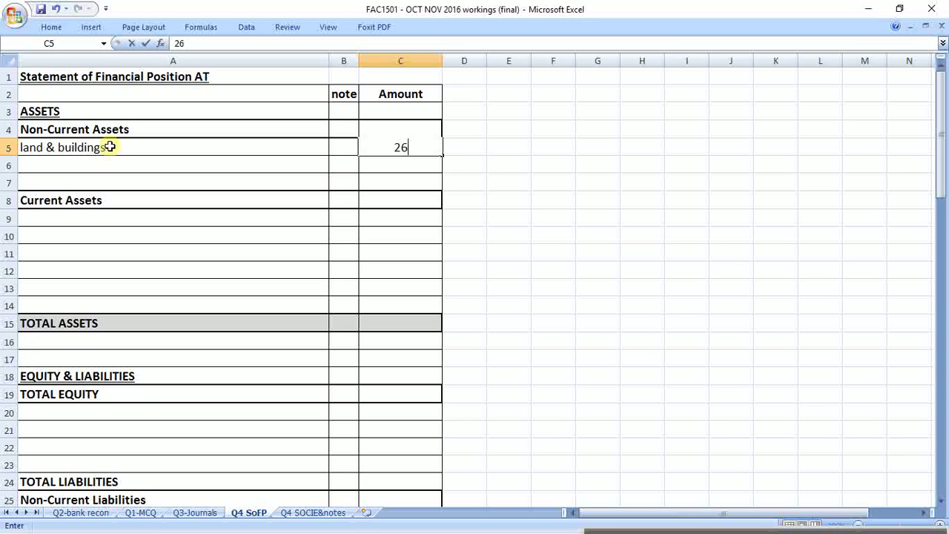
type("50000")
key("Return")
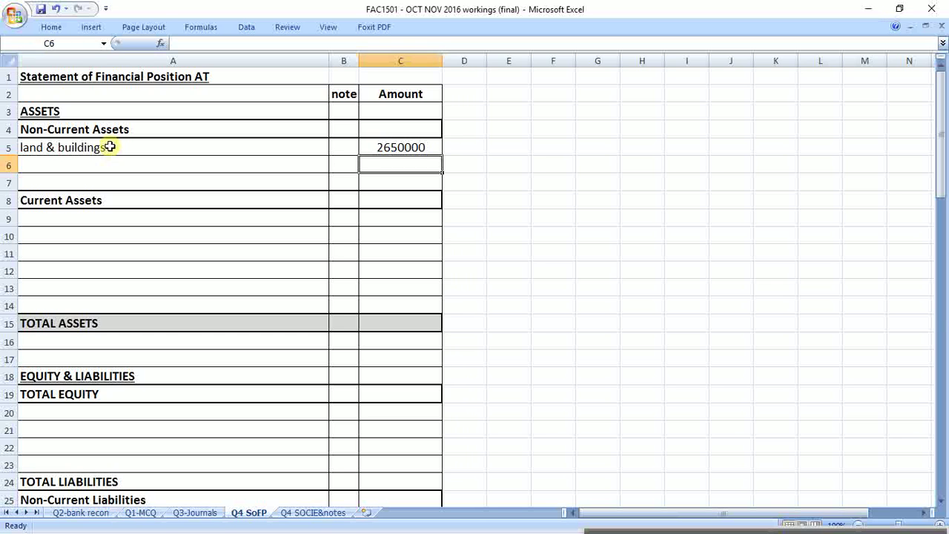
Switch to the exam paper in Acrobat Reader and circle the office equipment cost and accumulated depreciation lines in the balances list
key("alt+Tab")
key("alt+Tab")
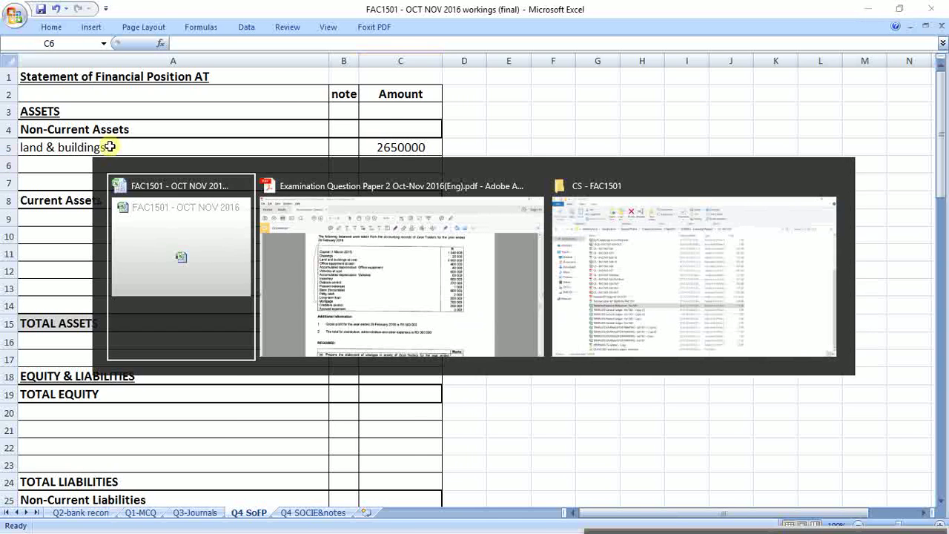
key("alt+Tab")
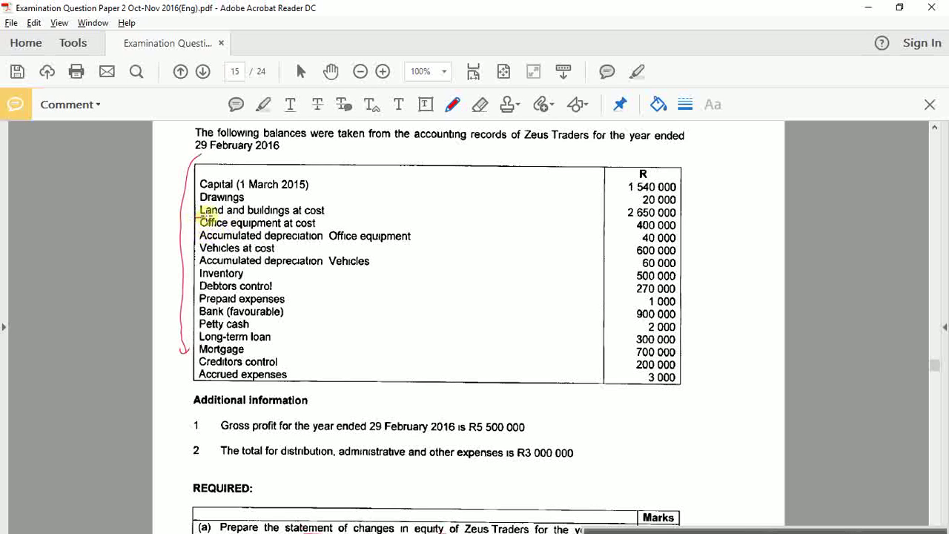
mouse_move(197, 217)
left_mouse_down()
mouse_move(380, 218)
mouse_move(409, 235)
mouse_move(210, 241)
mouse_move(189, 219)
mouse_move(199, 217)
left_mouse_up()
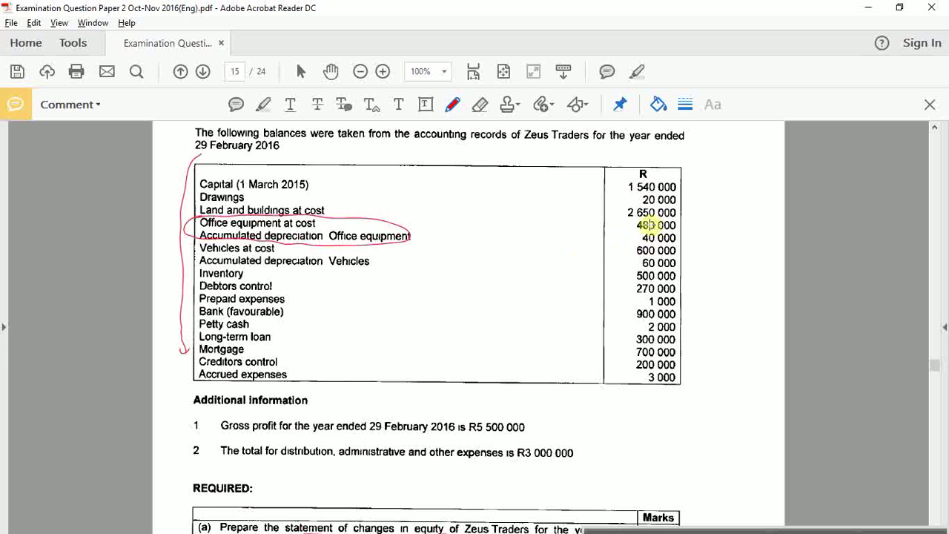
Switch back to the Excel workbook and add "office equipment (400000 - 40000)" in A6 under Non-Current Assets
key("alt+Tab")
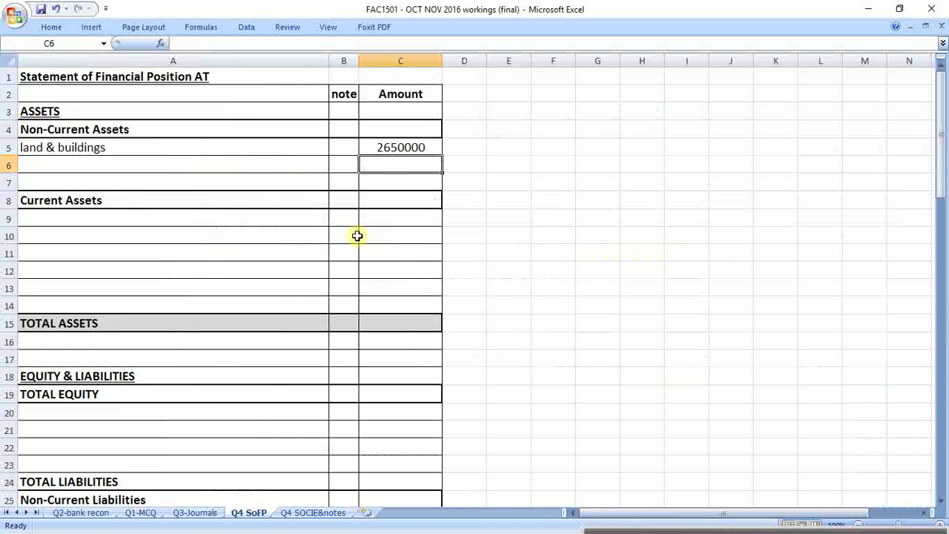
left_click(92, 160)
type("o")
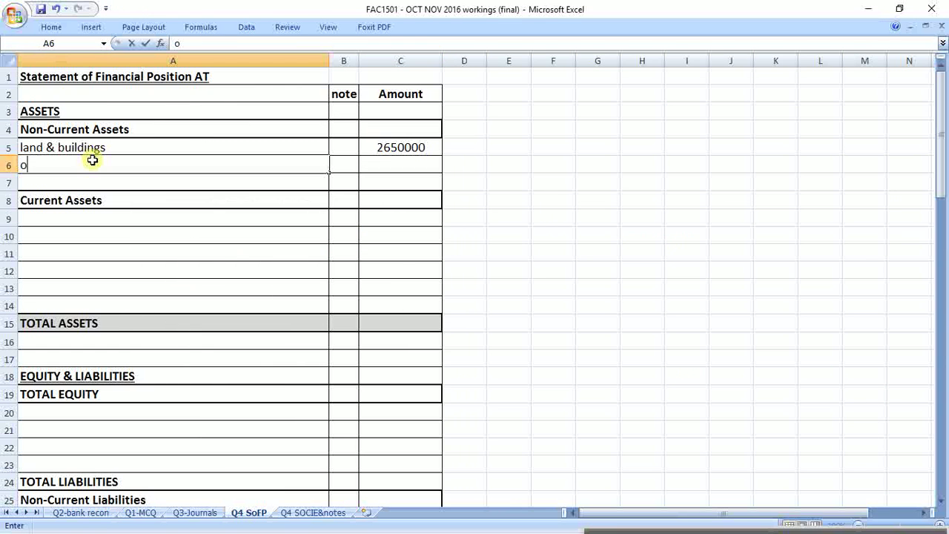
type("ffice equip,e")
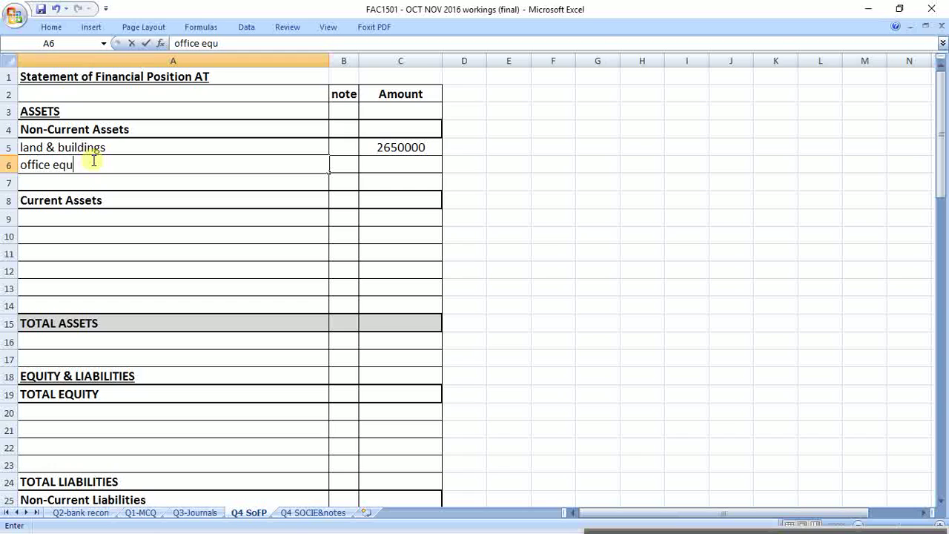
key("BackSpace")
key("BackSpace")
type("ment ")
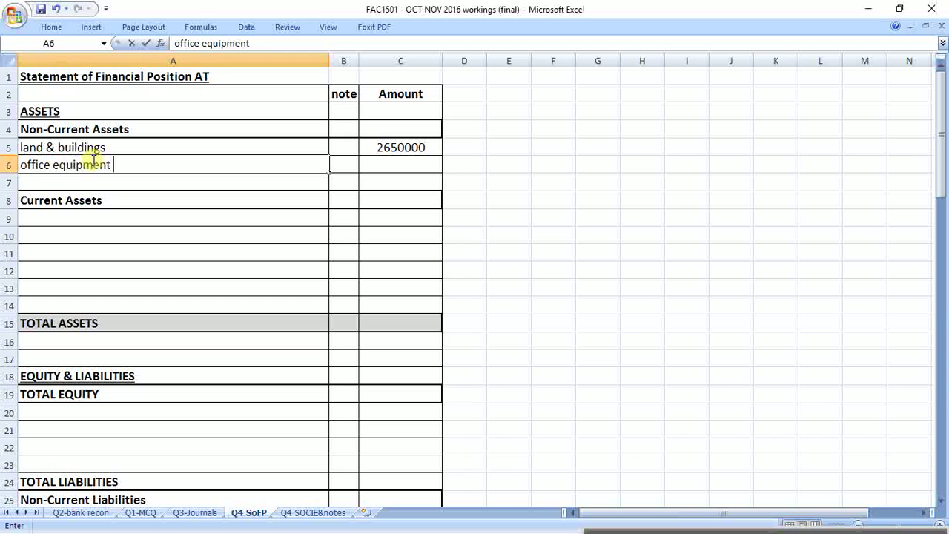
type("(400000 - 40000)")
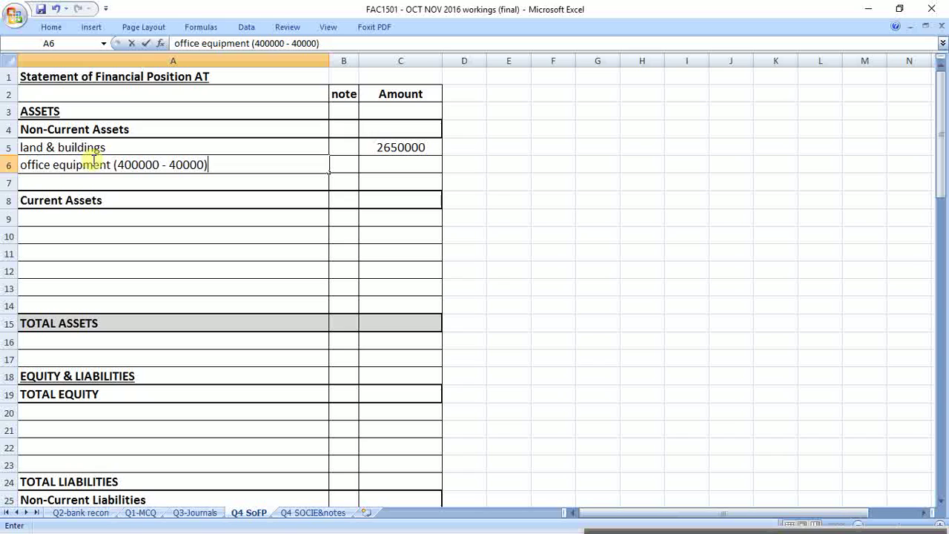
key("Return")
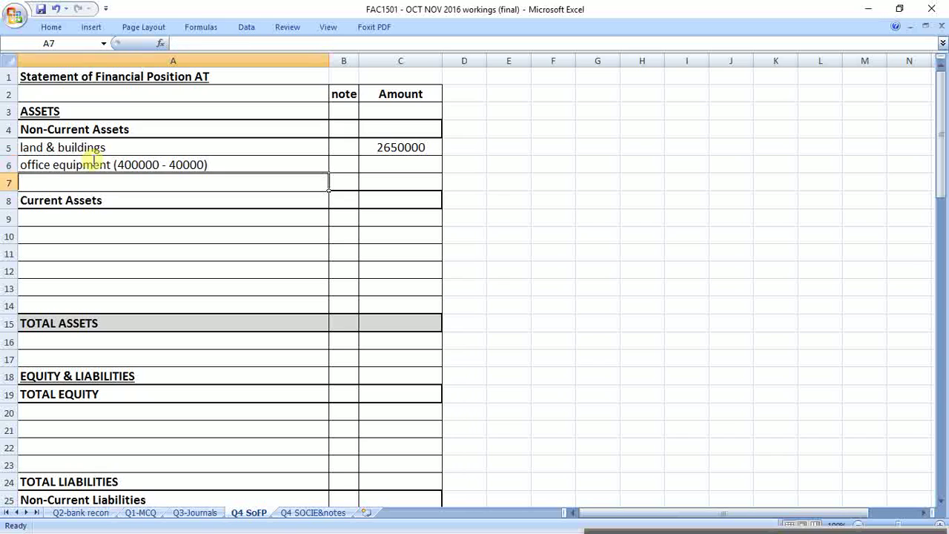
Enter 360000 as the office equipment amount in C6
key("Up")
key("Right")
key("Right")
type("360000")
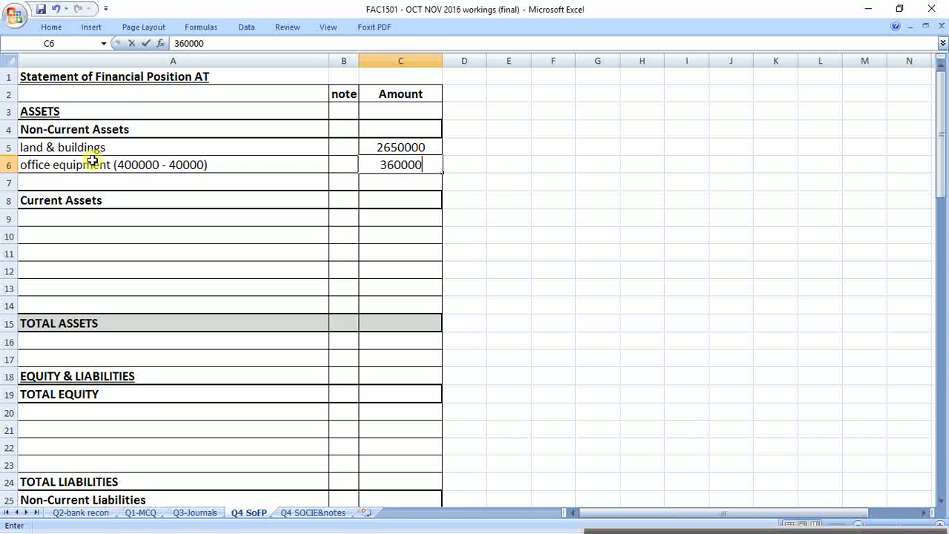
key("Return")
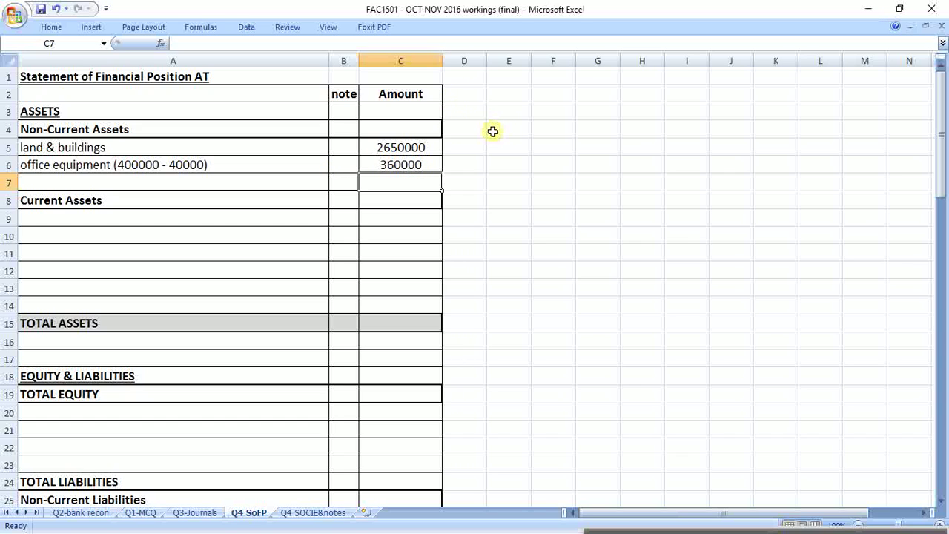
Duplicate amount column C into column D and clear the copied land & buildings and office equipment figures there
left_click(408, 60)
key("ctrl+c")
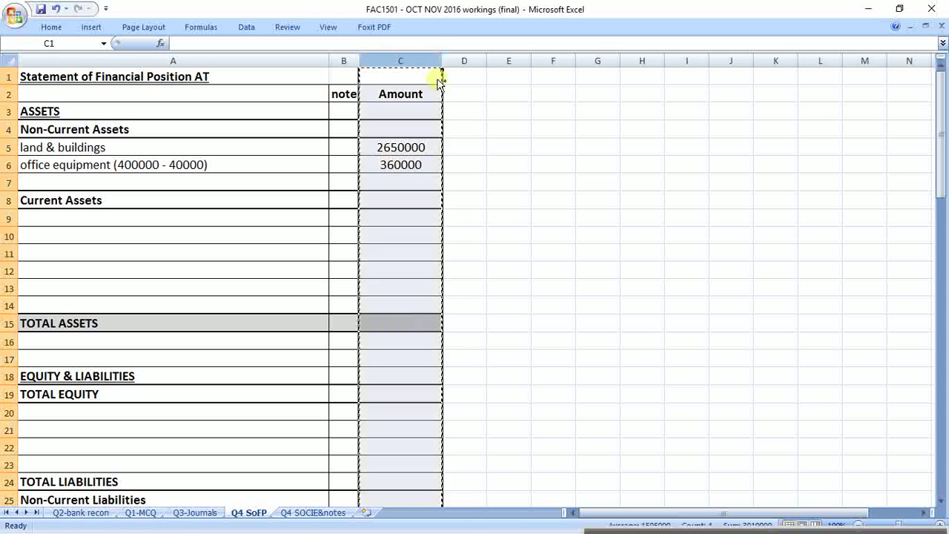
left_click(464, 60)
key("ctrl+v")
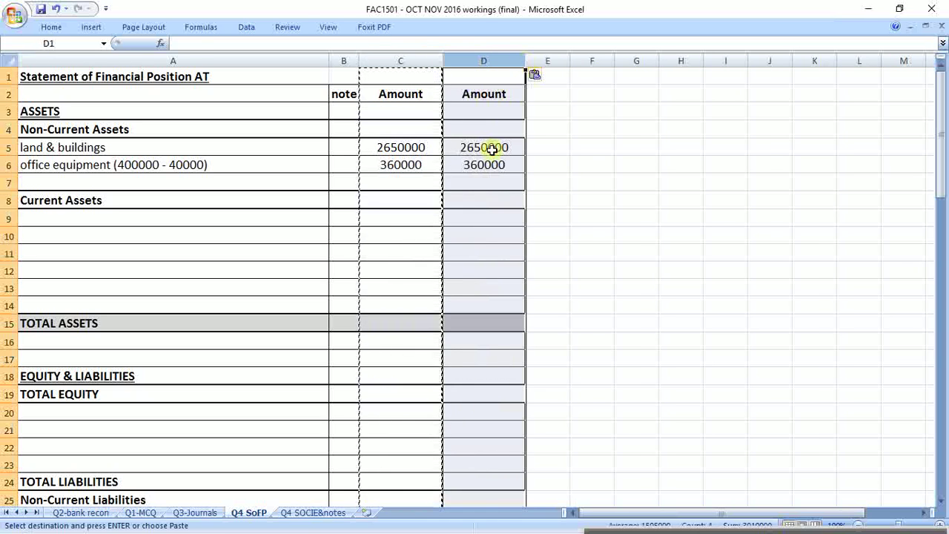
left_click_drag(491, 149, 486, 159)
key("Delete")
left_click(576, 218)
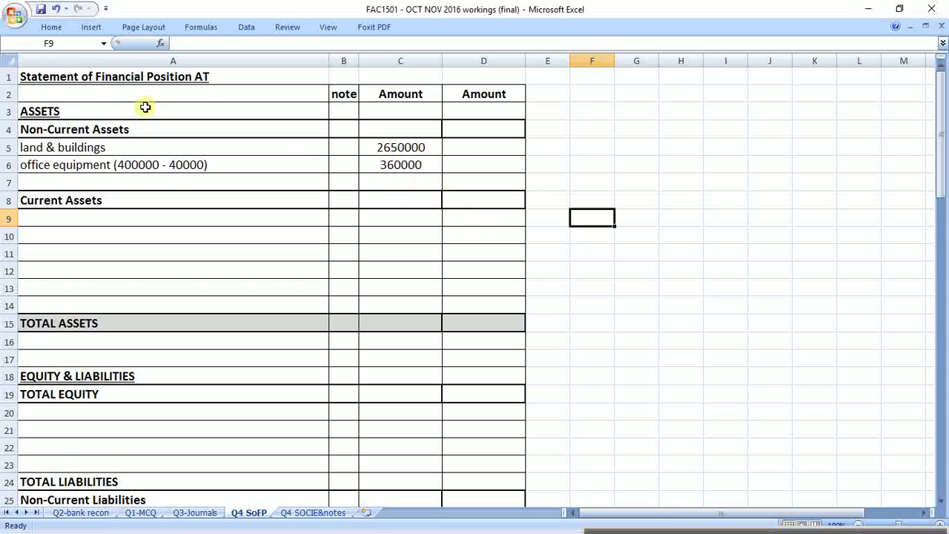
Change the headings in C2 and D2 to "R" and save the workbook
left_click(96, 79)
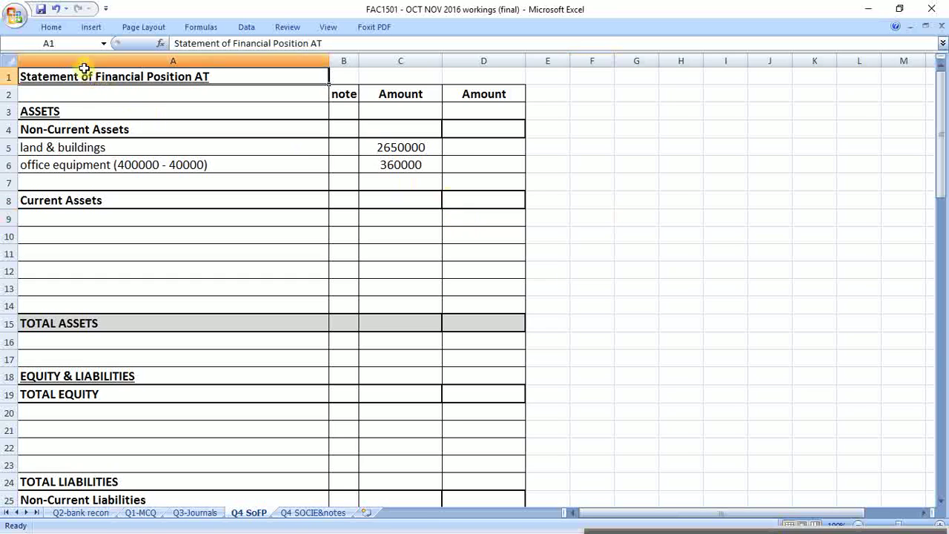
left_click(400, 97)
type("R")
right_click(448, 98)
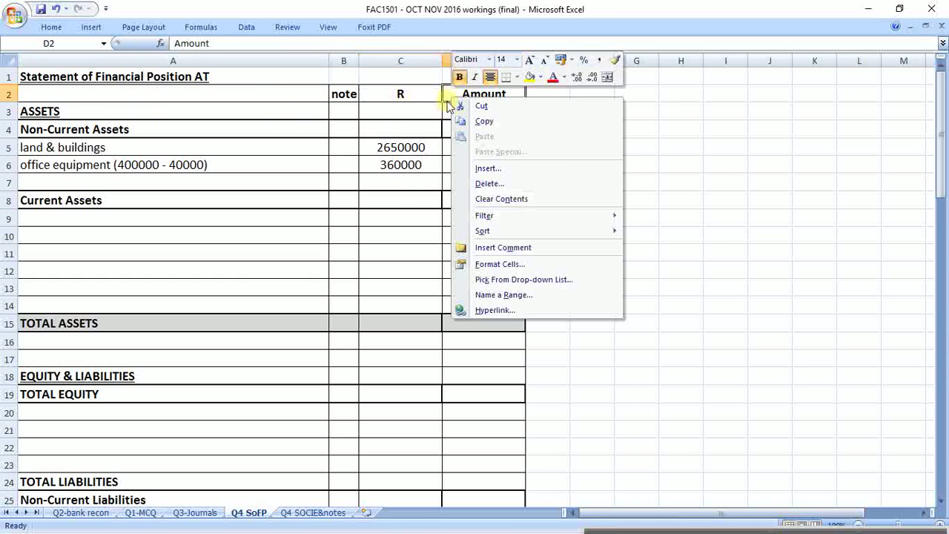
left_click(442, 102)
type("R")
left_click(483, 147)
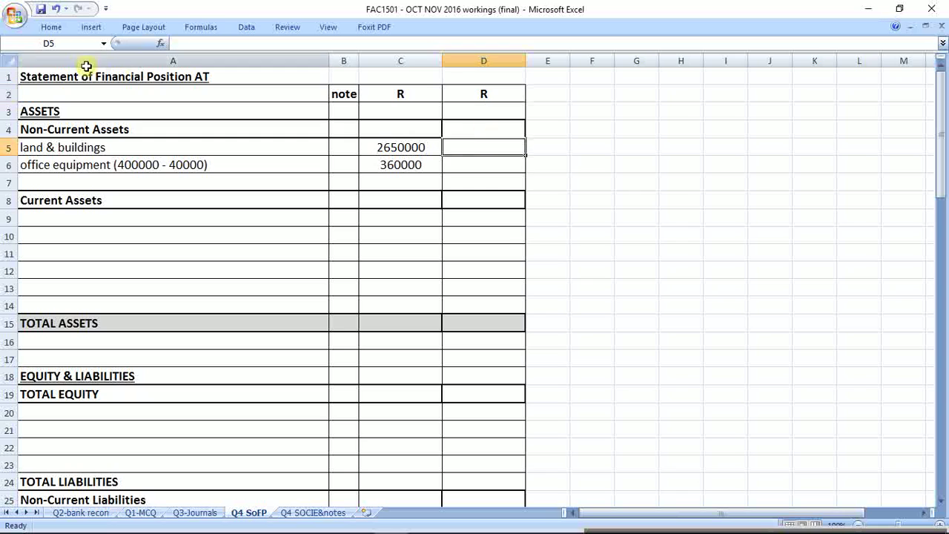
left_click(42, 75)
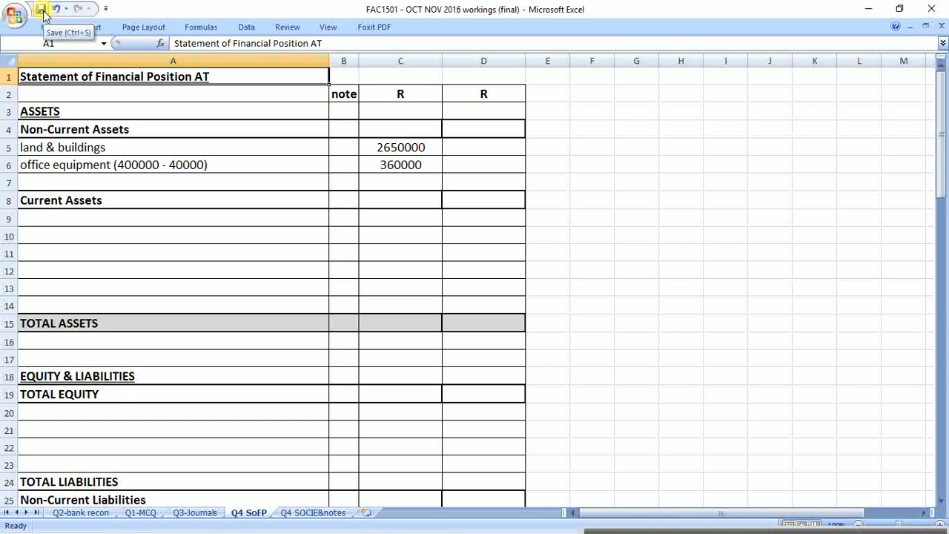
left_click(42, 12)
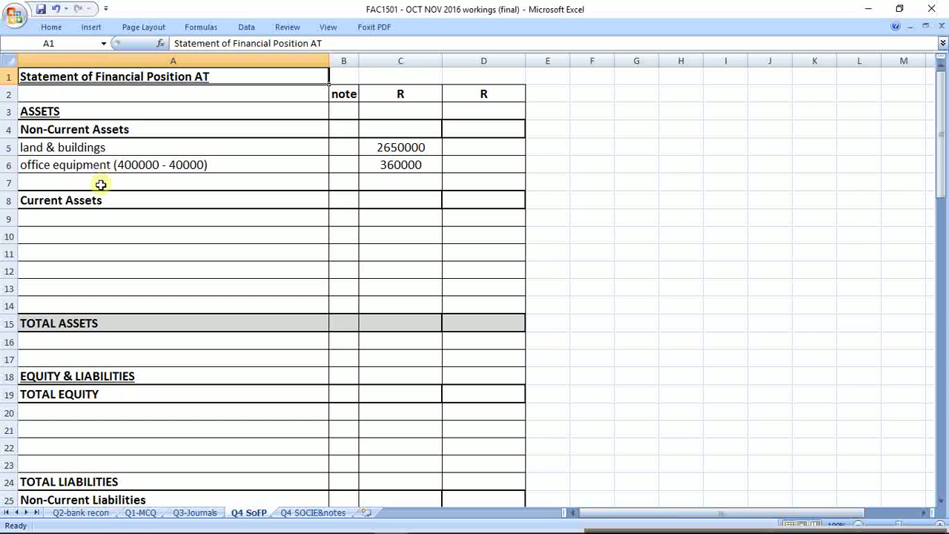
Add "vehicles (600000 - 60000)" in A7 as the third item under Non-Current Assets
left_click(100, 182)
type("vehicels")
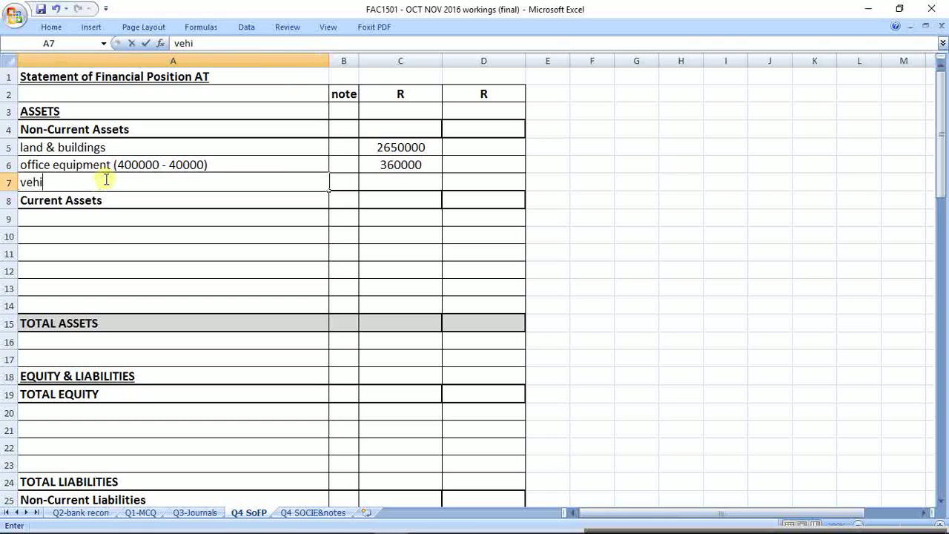
key("BackSpace")
key("BackSpace")
key("BackSpace")
type("les (600")
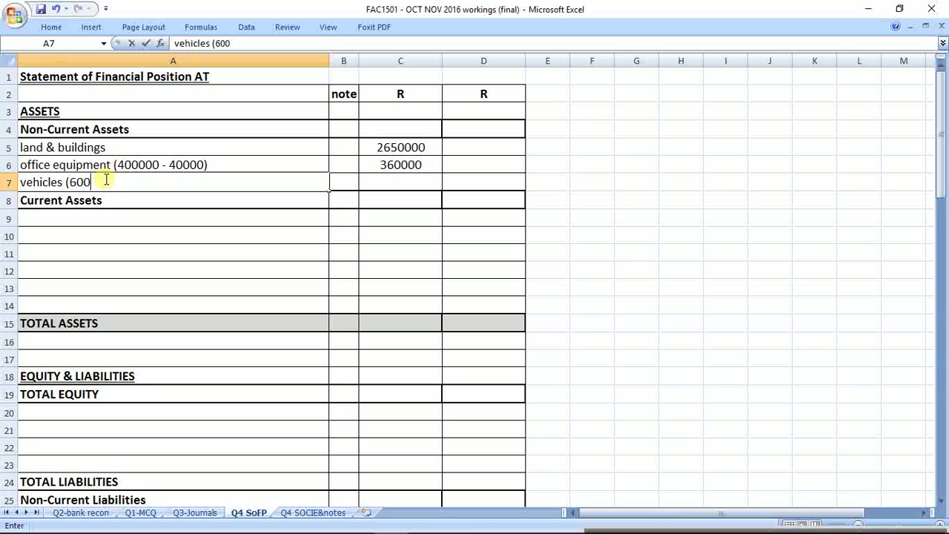
type("000 - 60000)")
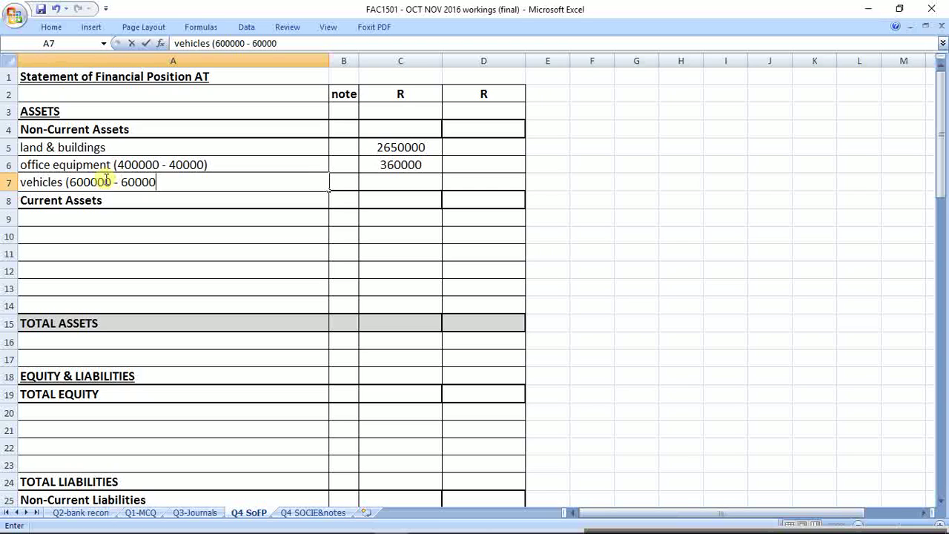
key("Return")
Enter 540000 as the vehicles amount in C7
key("Up")
key("Right")
key("Right")
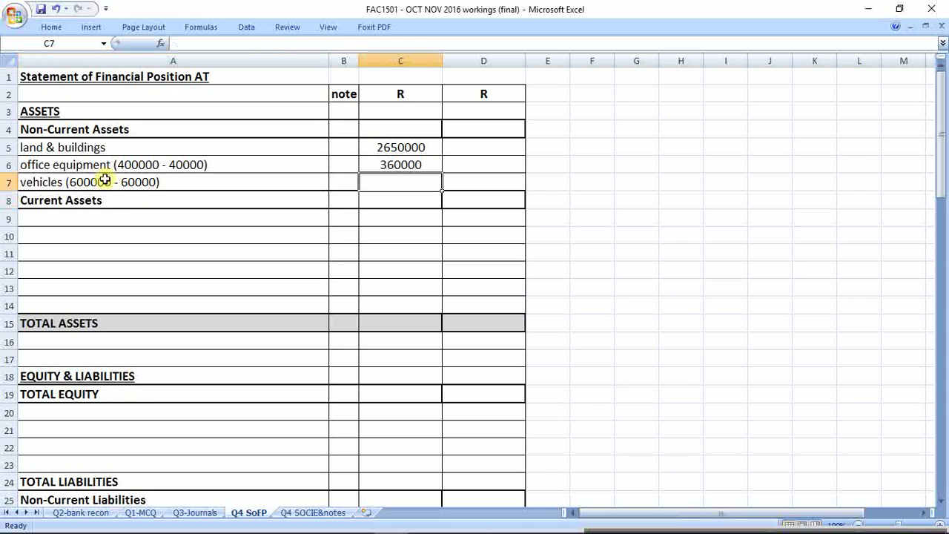
type("540000")
key("Return")
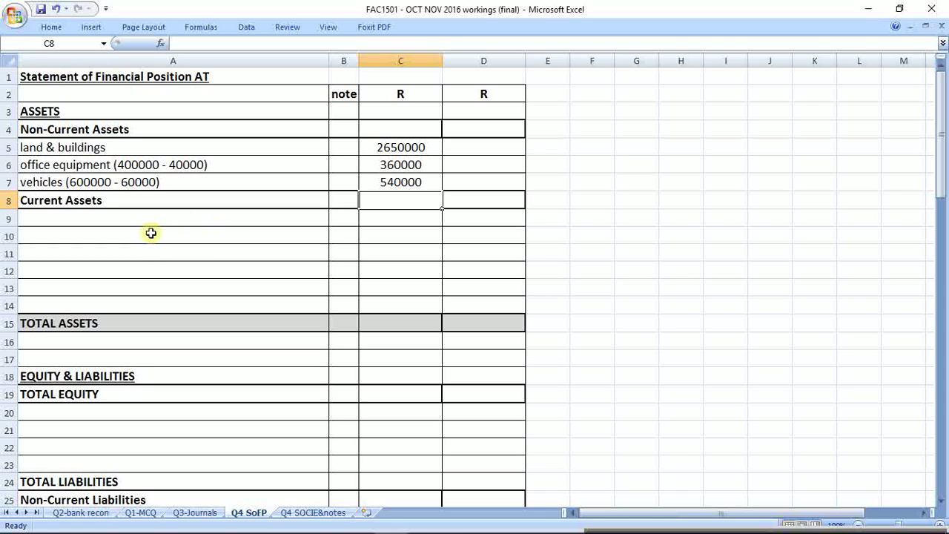
Enter "inventory 500000" in A9 as the first item under Current Assets
left_click(153, 222)
type("inven")
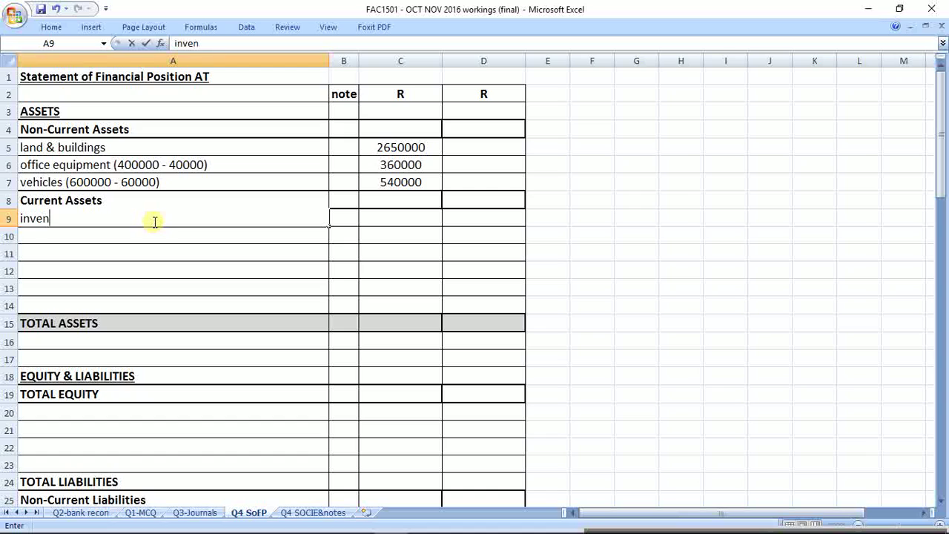
type("tory (")
key("BackSpace")
key("BackSpace")
type("500000")
key("Return")
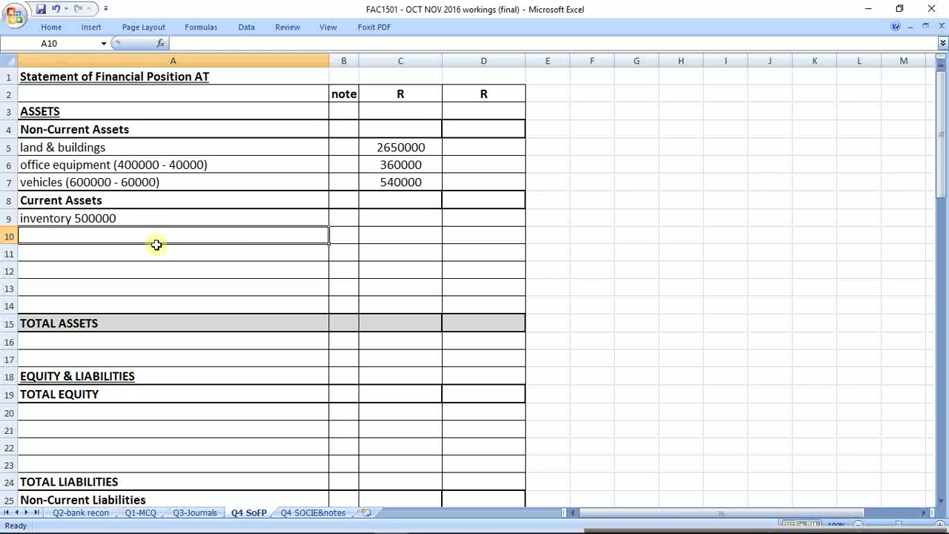
Shorten the A9 label to "inventory" and enter 500000 as its amount in C9
left_click(254, 218)
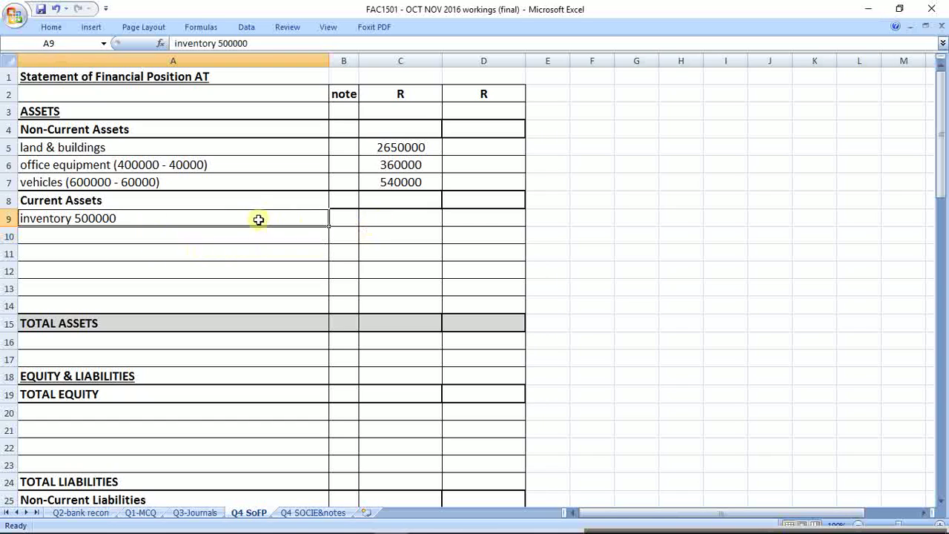
left_click(251, 43)
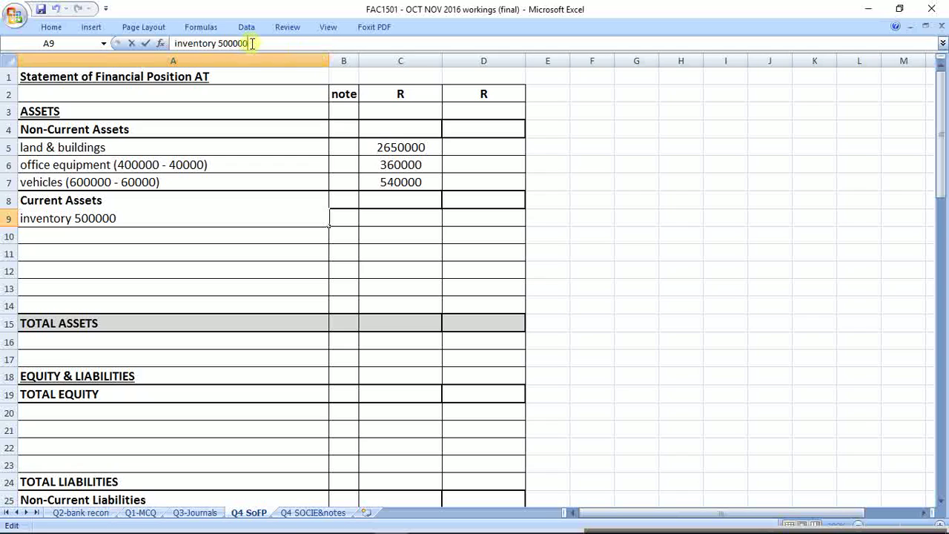
key("BackSpace")
key("BackSpace")
key("BackSpace")
key("BackSpace")
key("BackSpace")
key("BackSpace")
key("BackSpace")
left_click(402, 218)
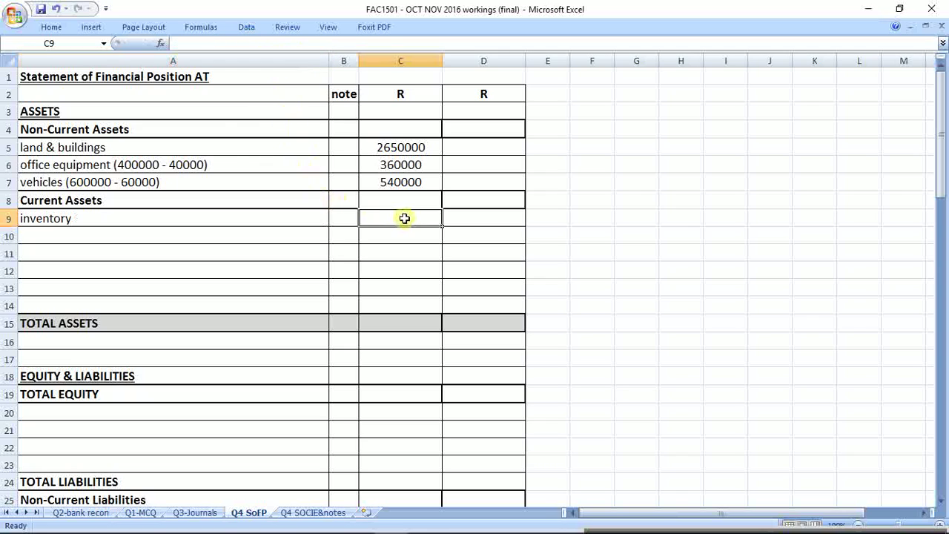
type("500000")
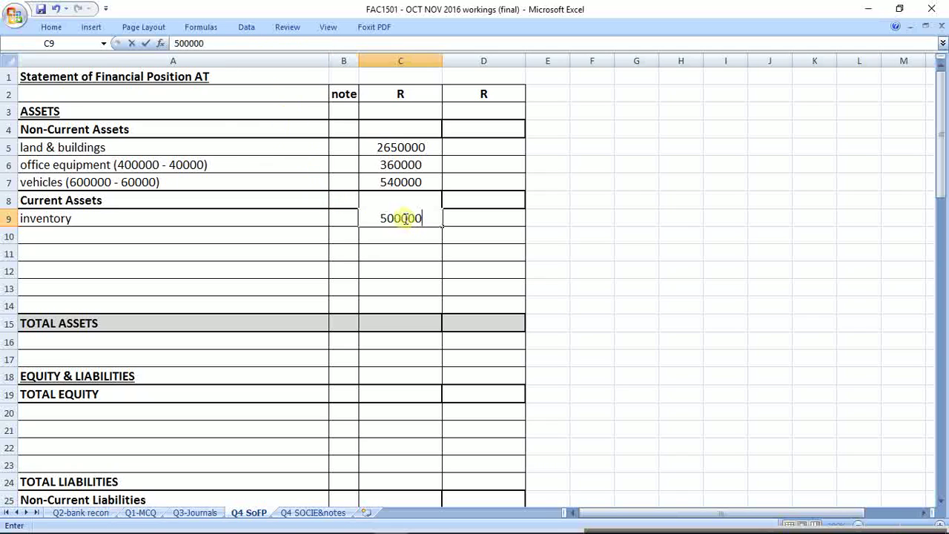
key("Return")
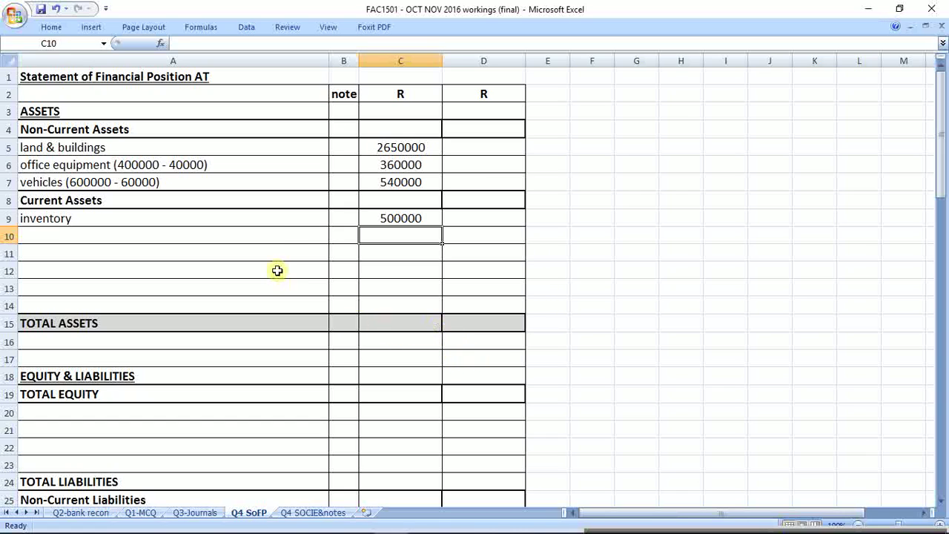
Add "debtors control" in A10 below inventory under Current Assets
left_click(269, 236)
type("debtors co")
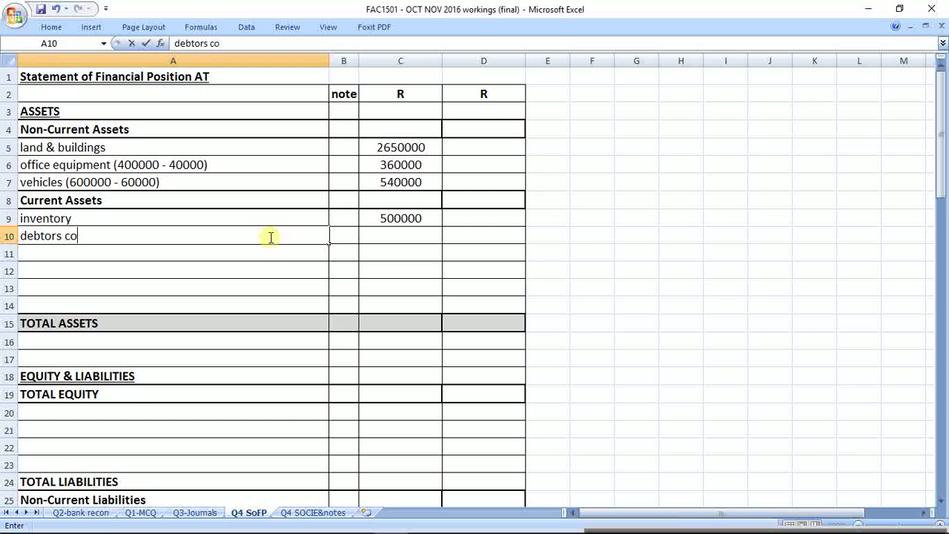
type("l")
key("BackSpace")
type("ntrol")
key("Return")
Enter 270000 as the debtors control amount in C10
key("Up")
key("Right")
key("Right")
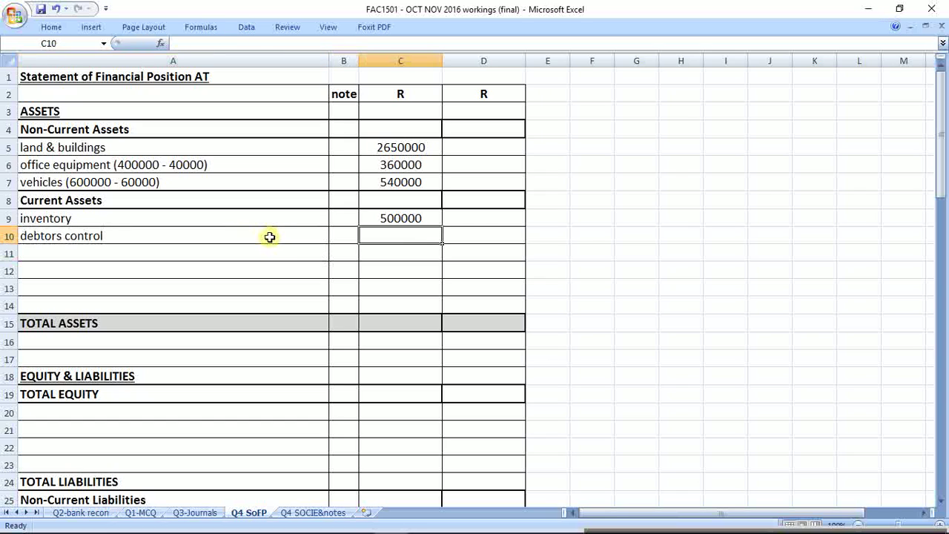
left_click(270, 236)
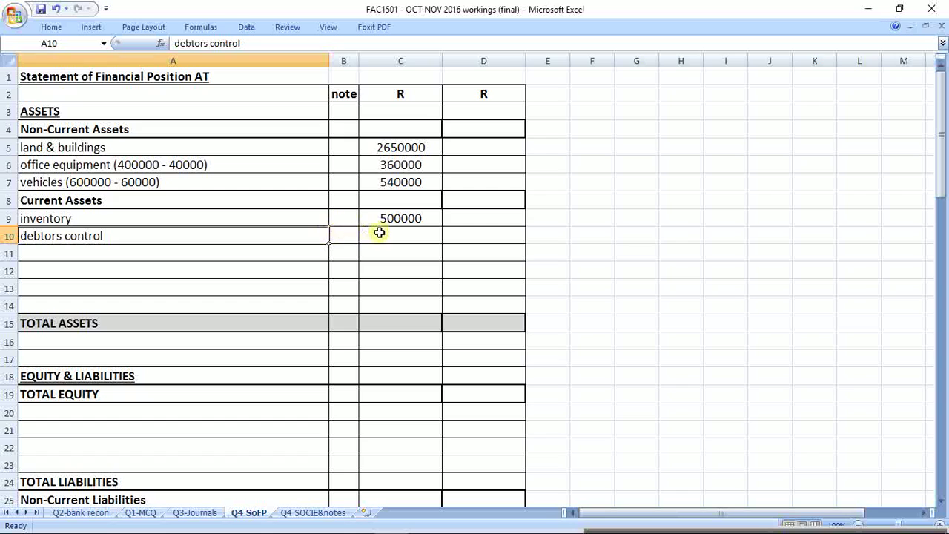
left_click(378, 235)
type("270000")
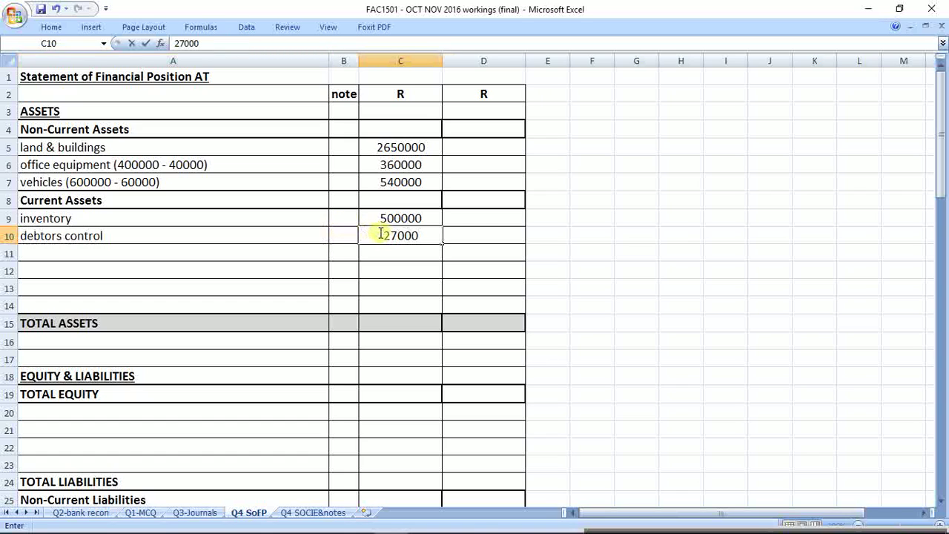
key("Return")
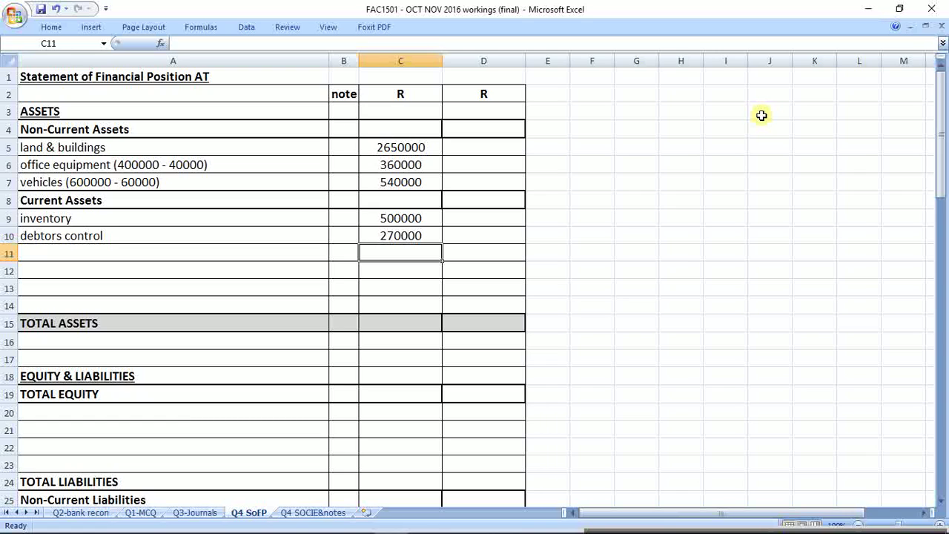
Add "prepaid expenses" in A11 under Current Assets and enter 1000 as its amount in C11
key("Left")
key("Left")
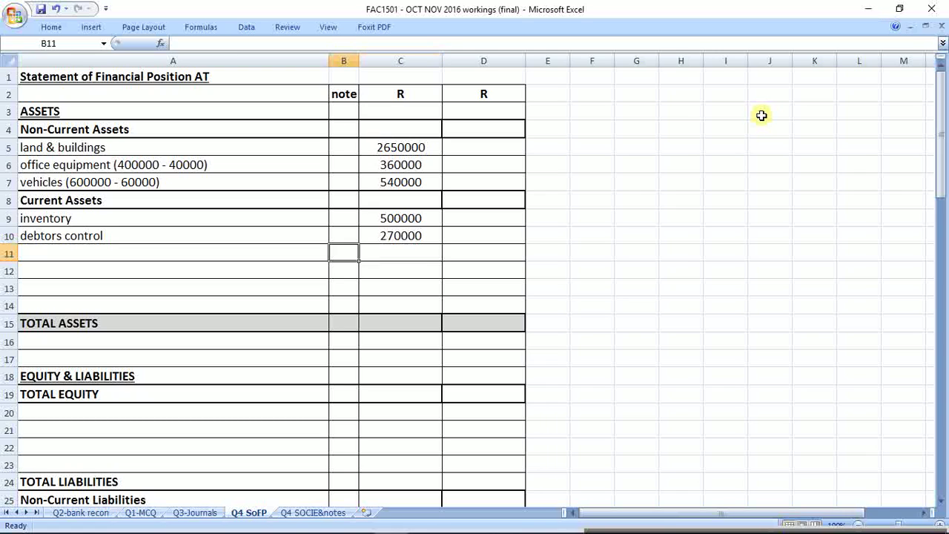
type("p")
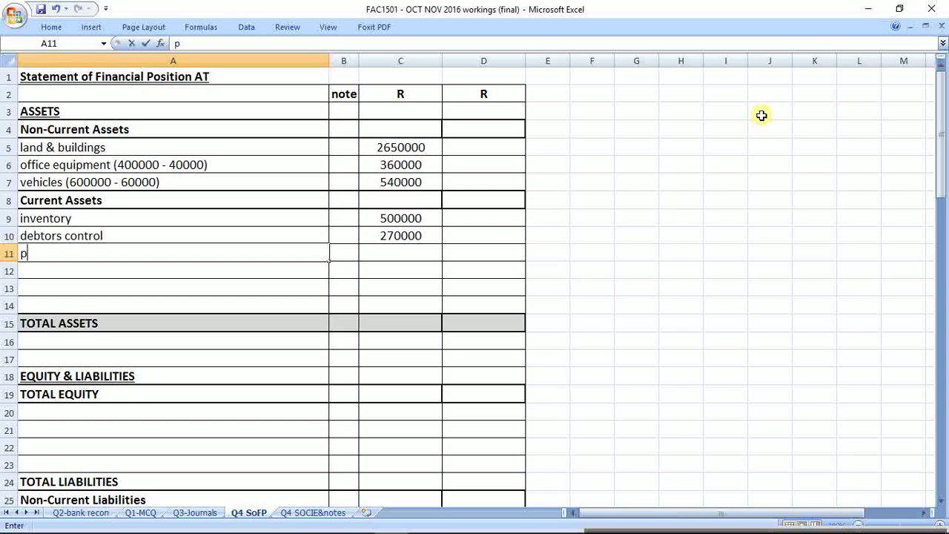
type("repaid expenses")
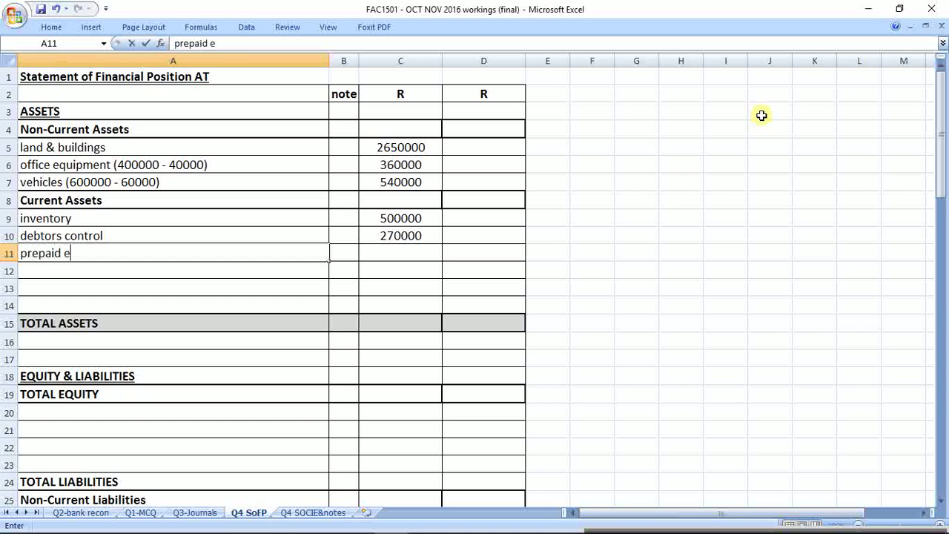
key("Return")
key("Up")
key("Right")
key("Right")
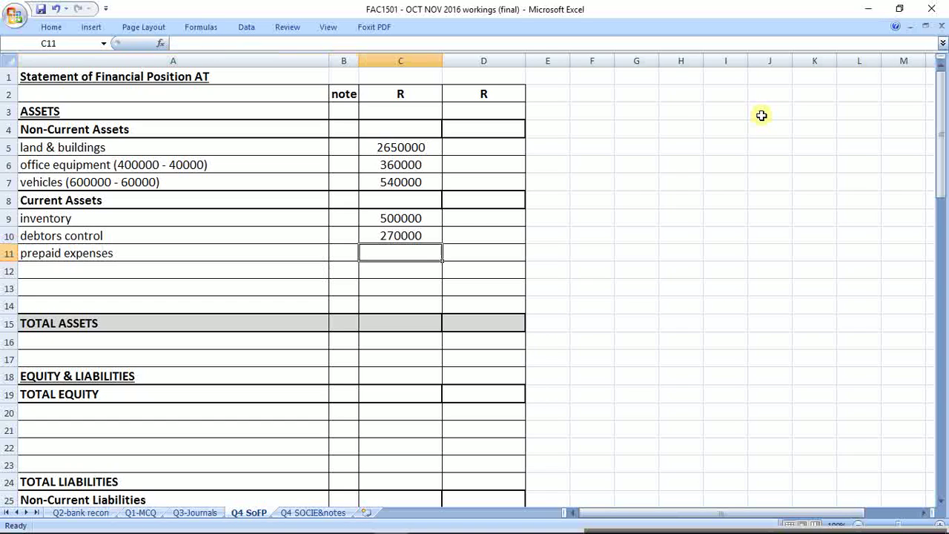
type("1000")
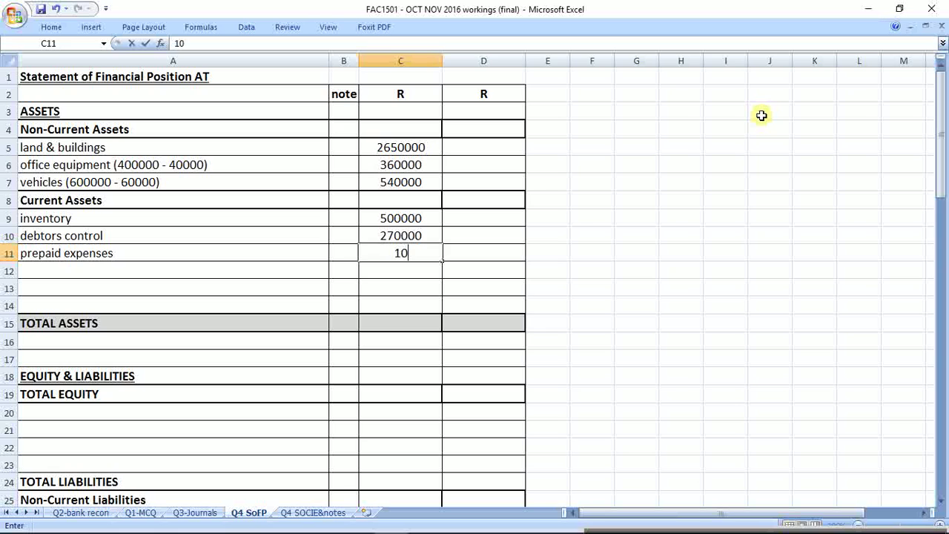
key("Return")
Consult the Zeus Traders balances in the exam paper PDF and add "bank" in A12 with 900000 in C12
key("alt+Tab")
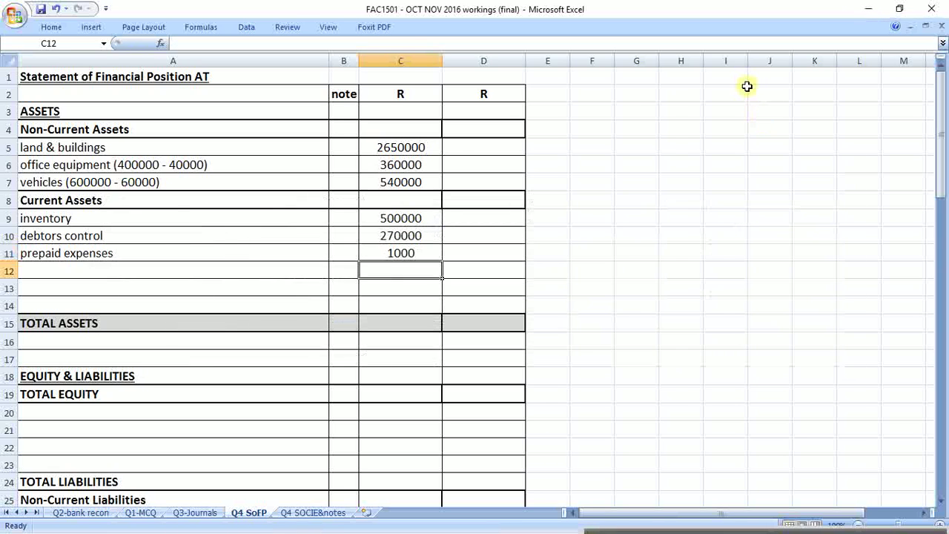
key("alt+Tab")
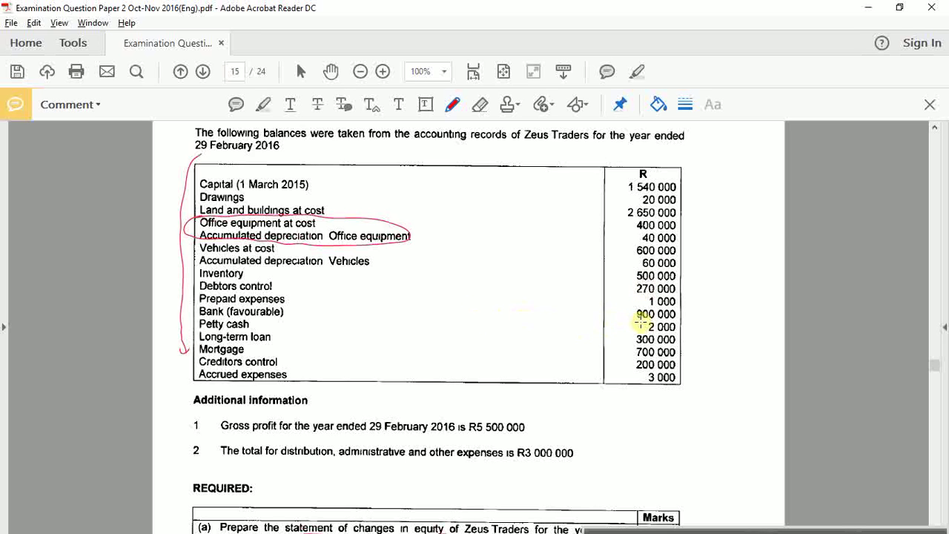
key("alt+Tab")
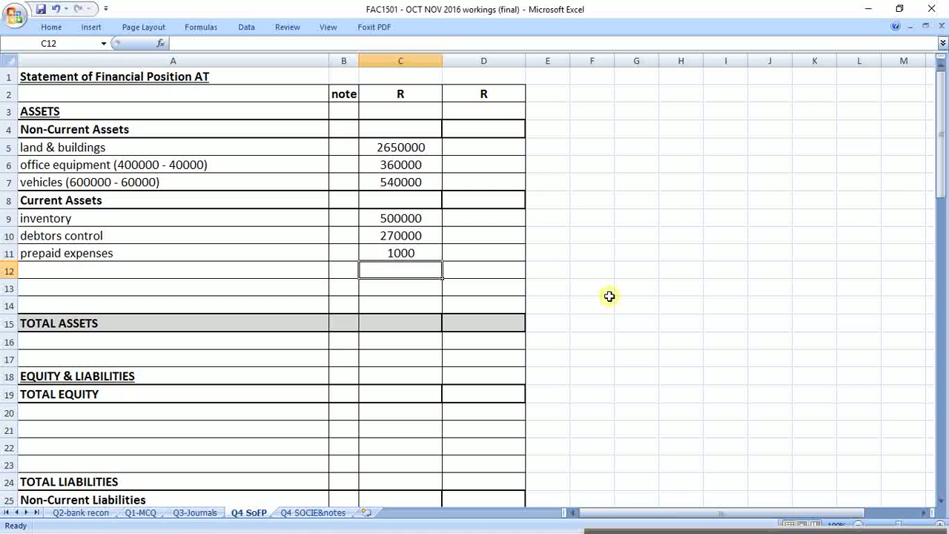
key("Left")
key("Left")
type("bank")
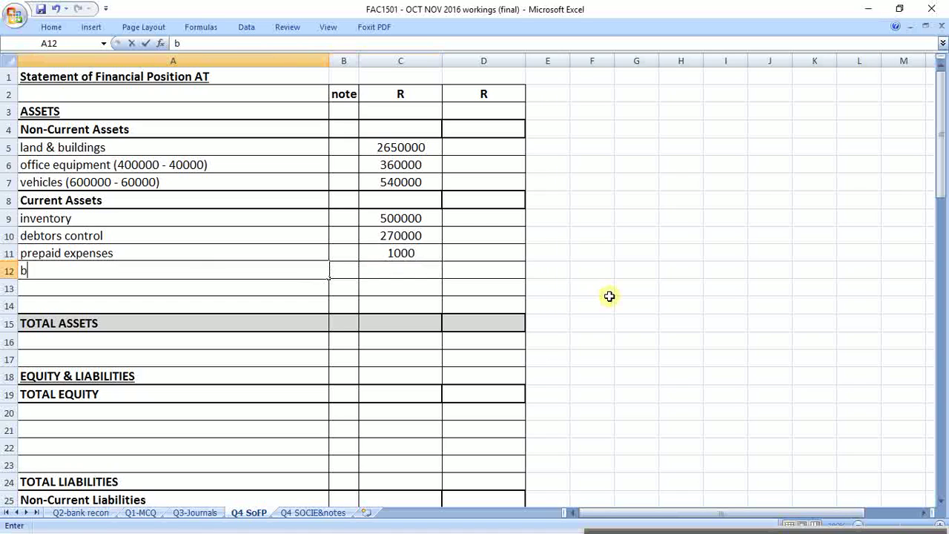
key("Right")
key("Right")
type("9")
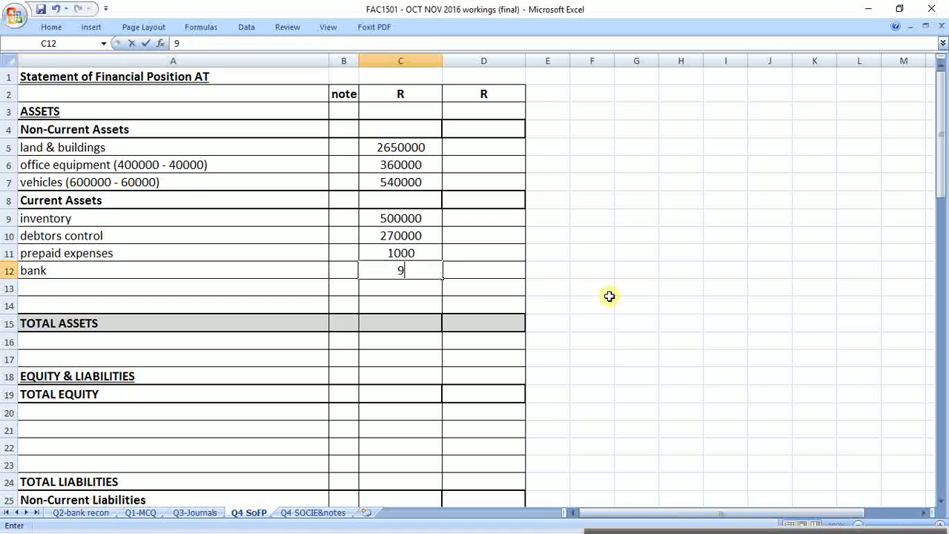
type("00000")
key("Return")
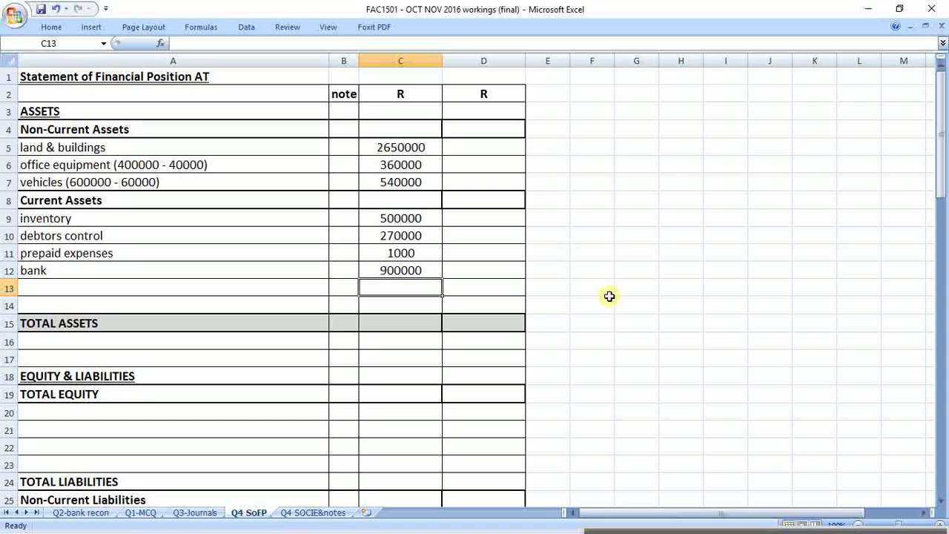
Add "petty cash" in A13 under Current Assets and enter 2000 as its amount in C13
key("Left")
key("Left")
type("pett")
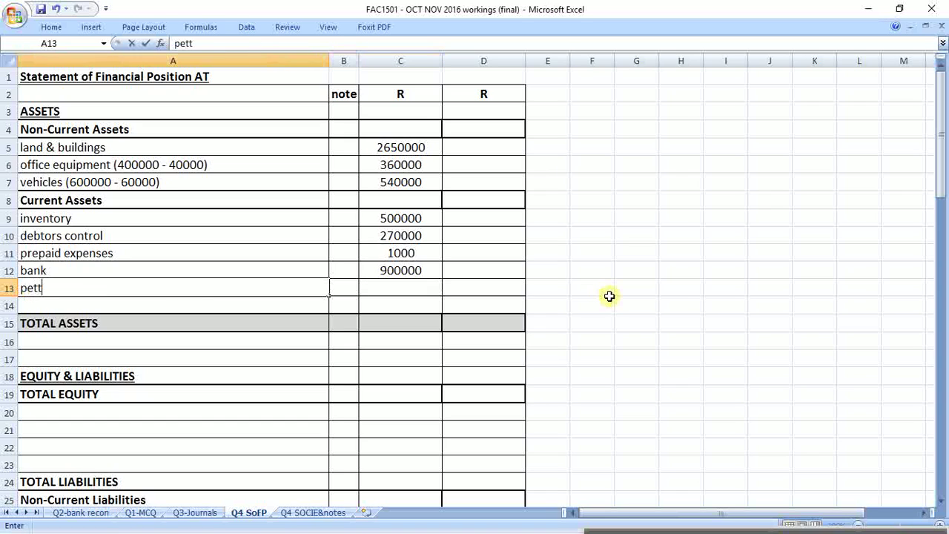
type("y cash")
key("Right")
key("Right")
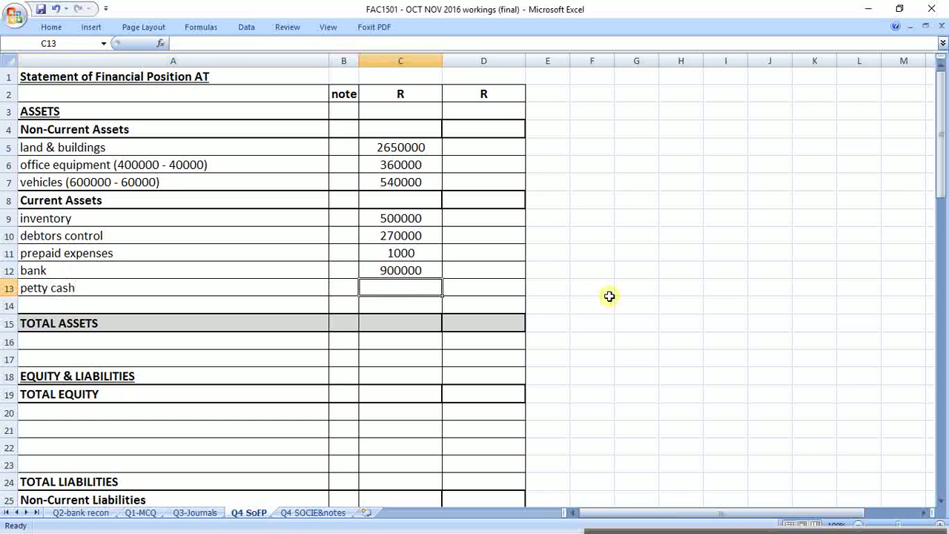
type("2000")
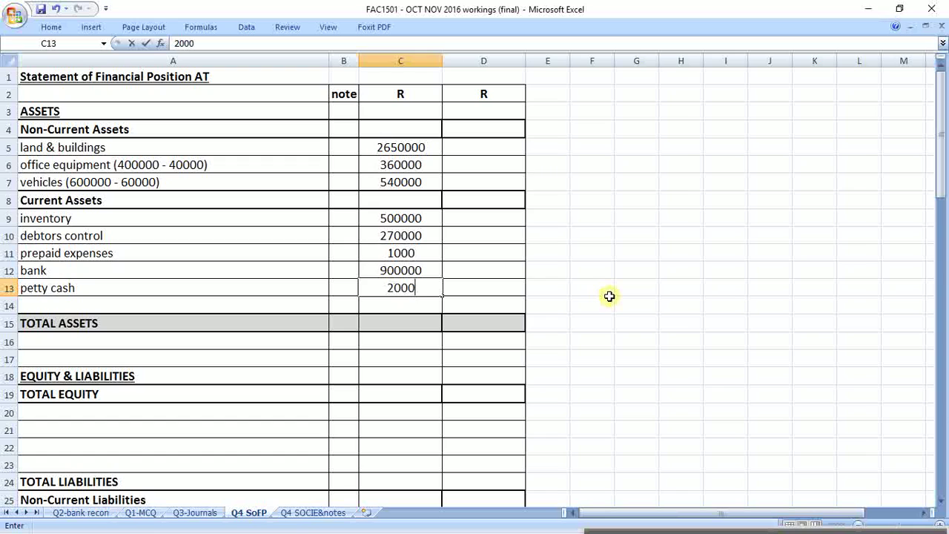
key("Return")
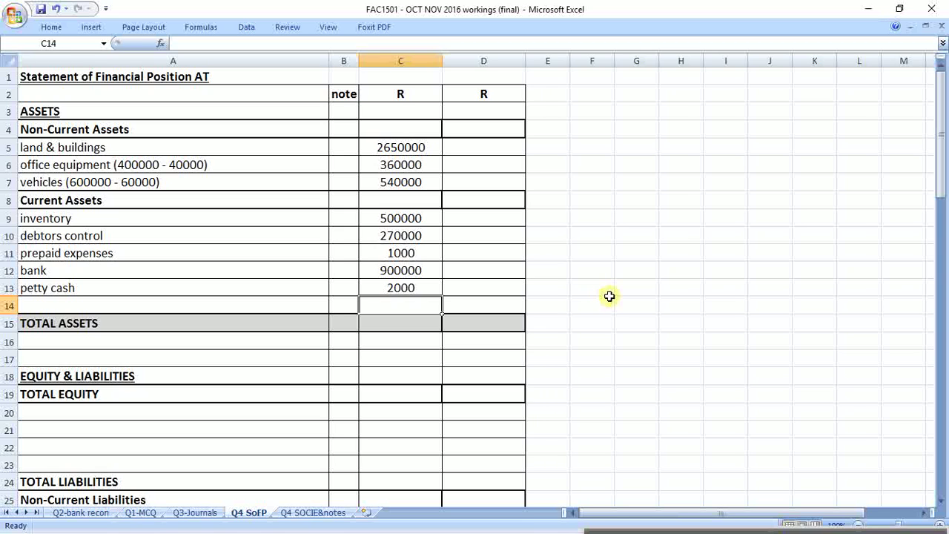
Add "long term loan" in A26 as the first item under Non-Current Liabilities
key("Down")
key("Down")
key("Down")
key("Down")
key("Down")
key("Down")
key("Down")
key("Down")
key("Down")
key("Down")
key("Down")
key("Down")
key("Down")
key("Down")
key("Down")
key("Down")
key("Down")
key("Down")
key("Down")
key("Down")
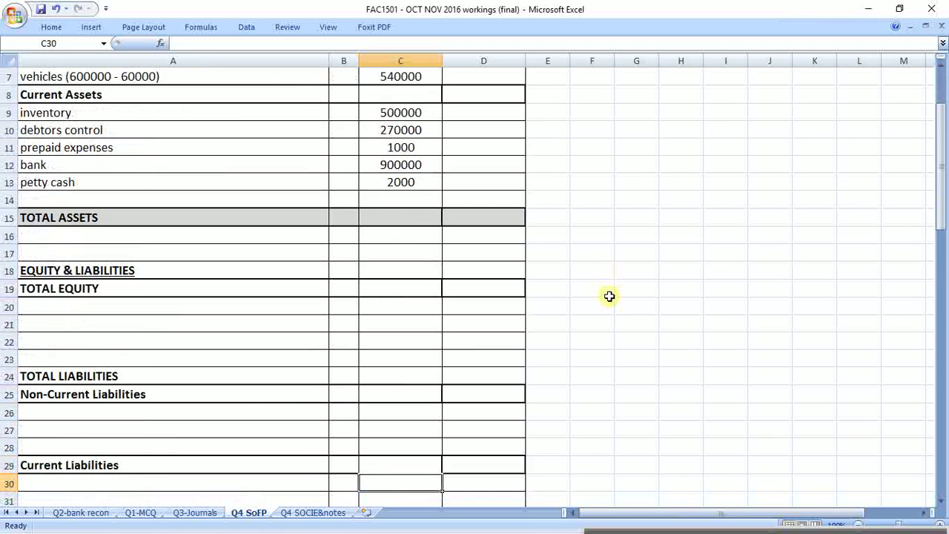
key("Up")
key("Up")
key("Up")
key("Up")
key("Up")
key("Up")
key("Up")
key("Up")
key("Up")
key("Up")
key("Left")
key("Left")
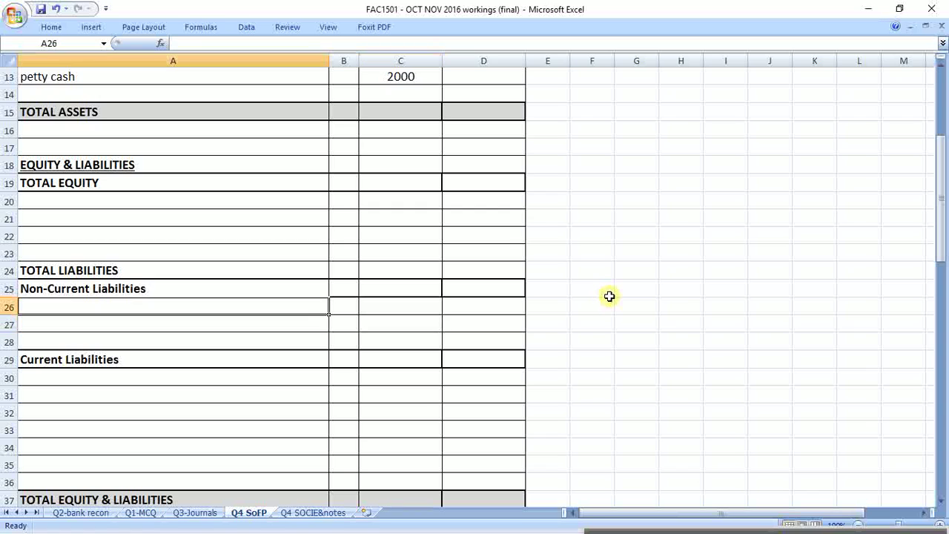
type("long term ")
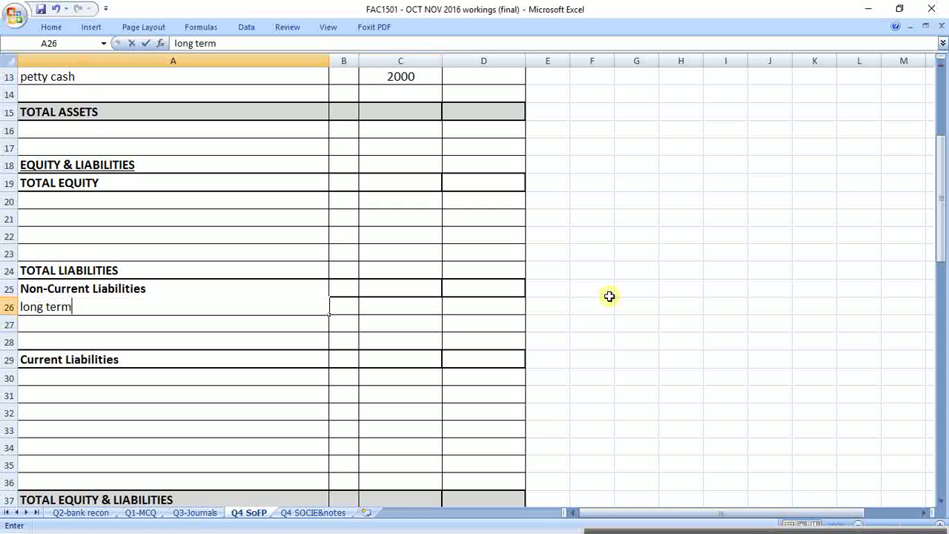
type("loan")
key("Right")
key("Right")
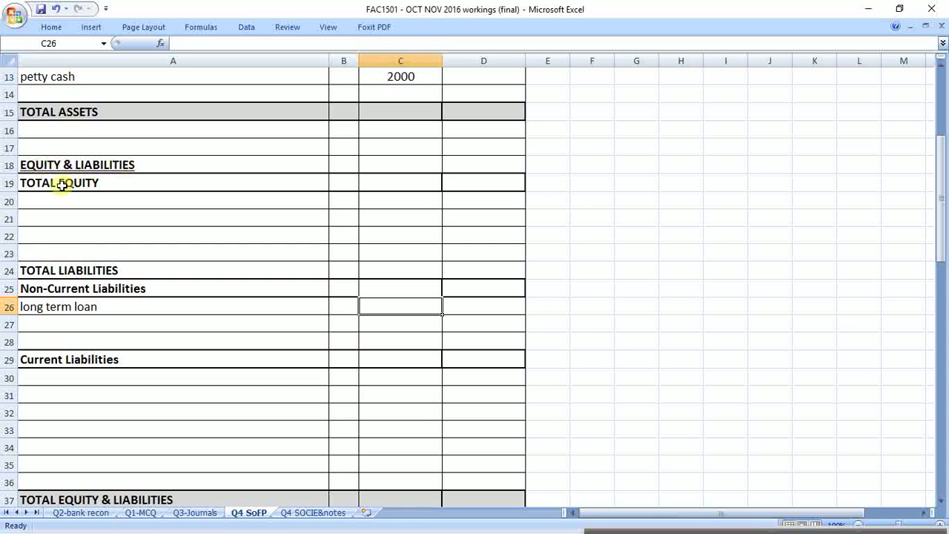
Review the Total Equity and Total Liabilities rows and the Non-Current and Current Liabilities headings of the statement
left_click(37, 182)
left_click_drag(36, 182, 455, 185)
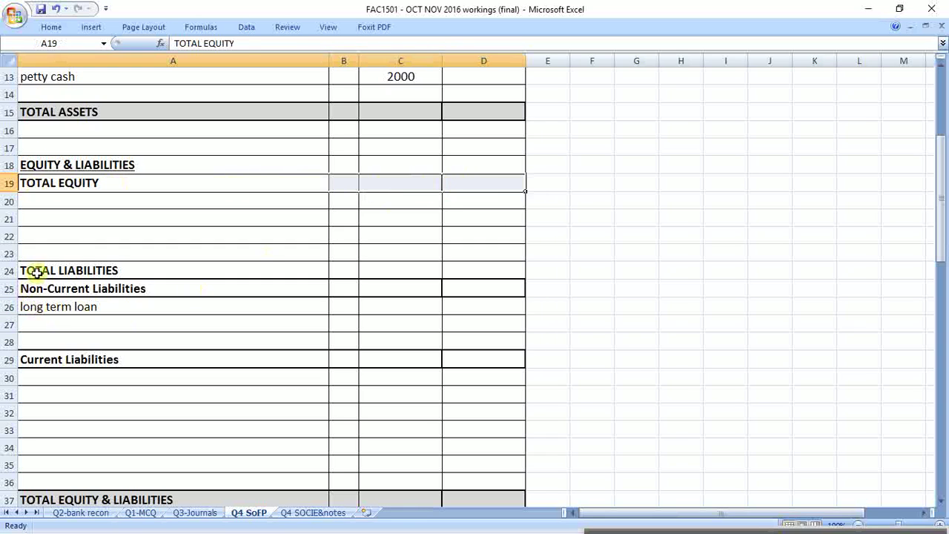
left_click_drag(38, 270, 464, 272)
left_click_drag(68, 291, 482, 352)
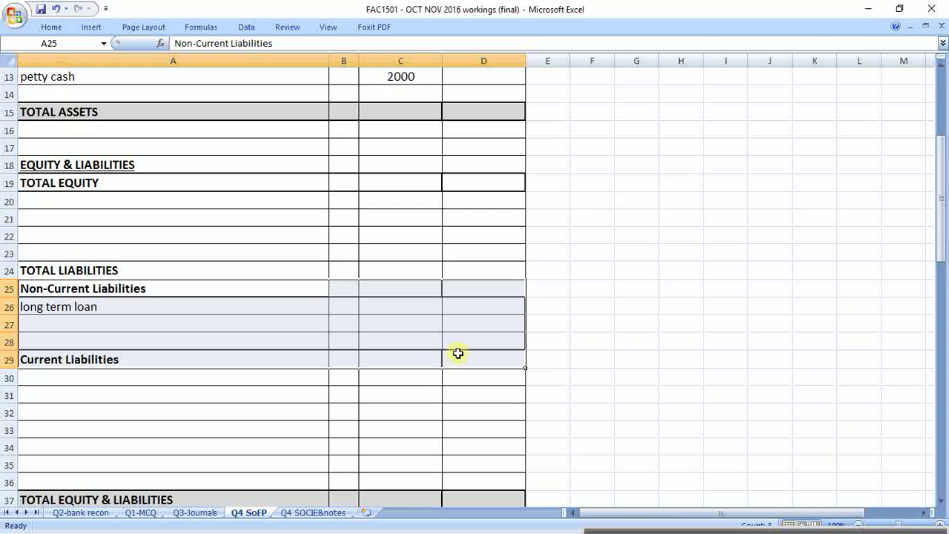
left_click(74, 289)
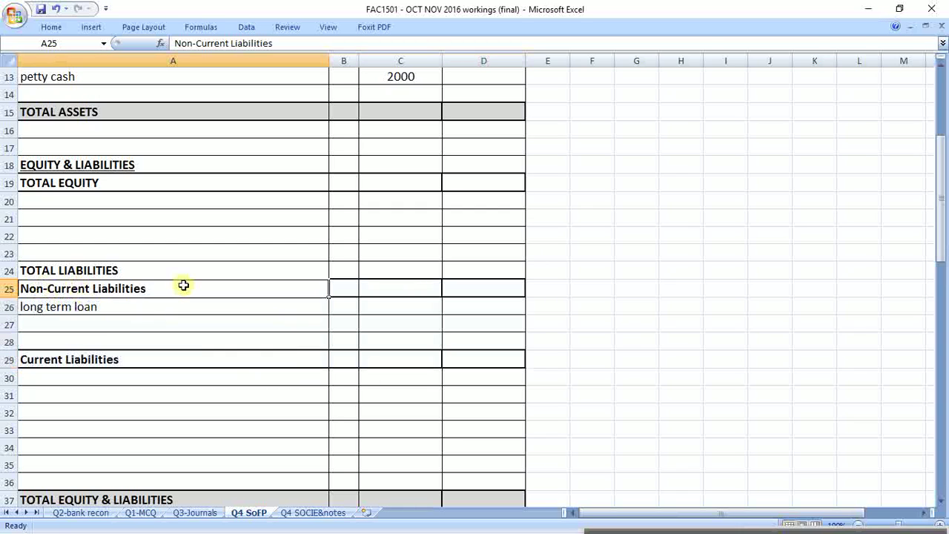
left_click(119, 357)
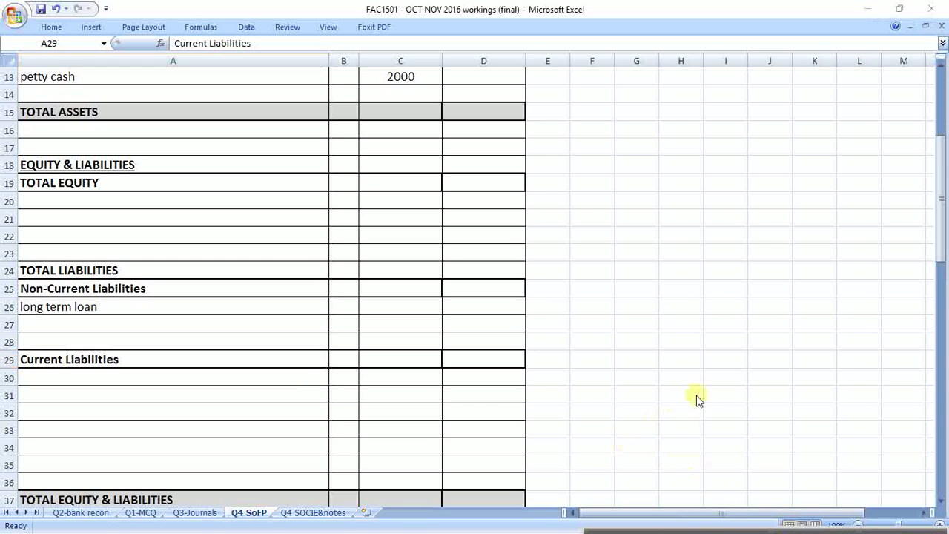
Save the workbook with the statement entries made so far
key("super")
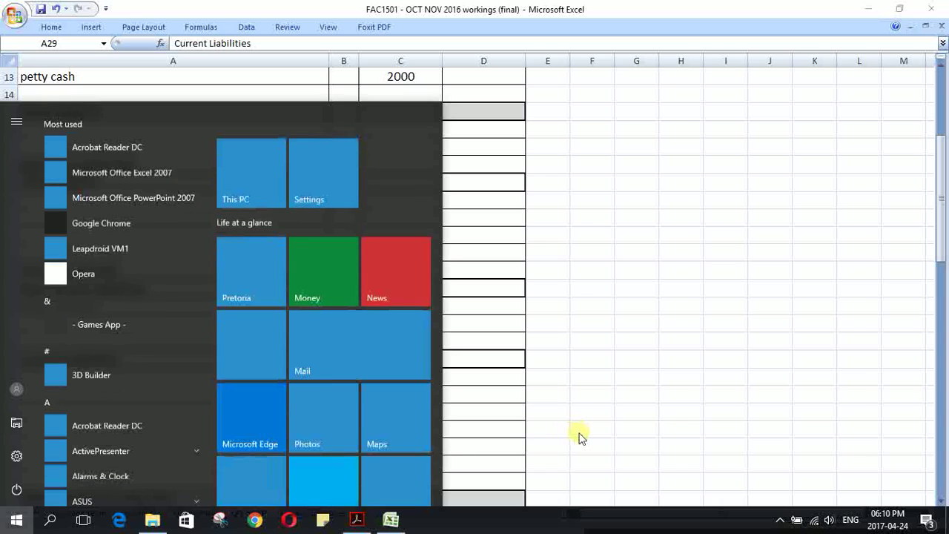
key("super")
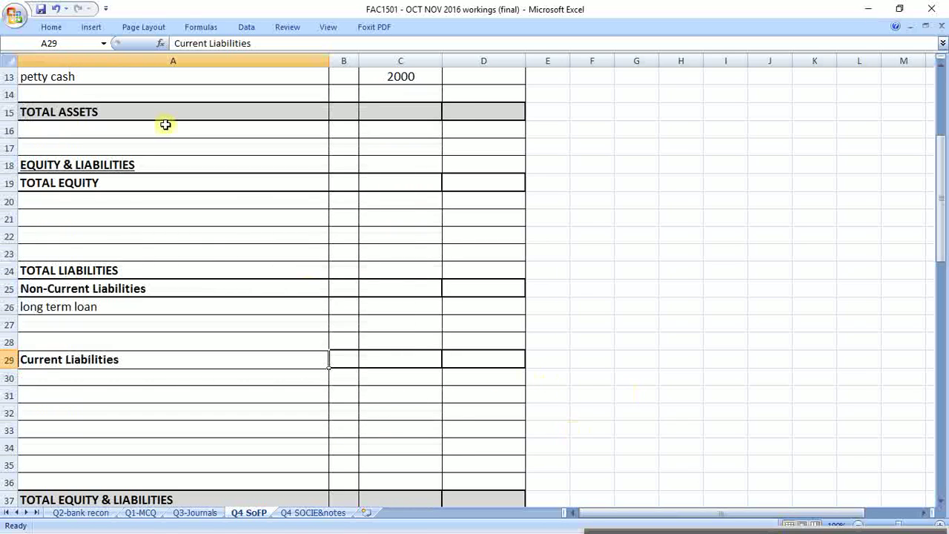
left_click(43, 11)
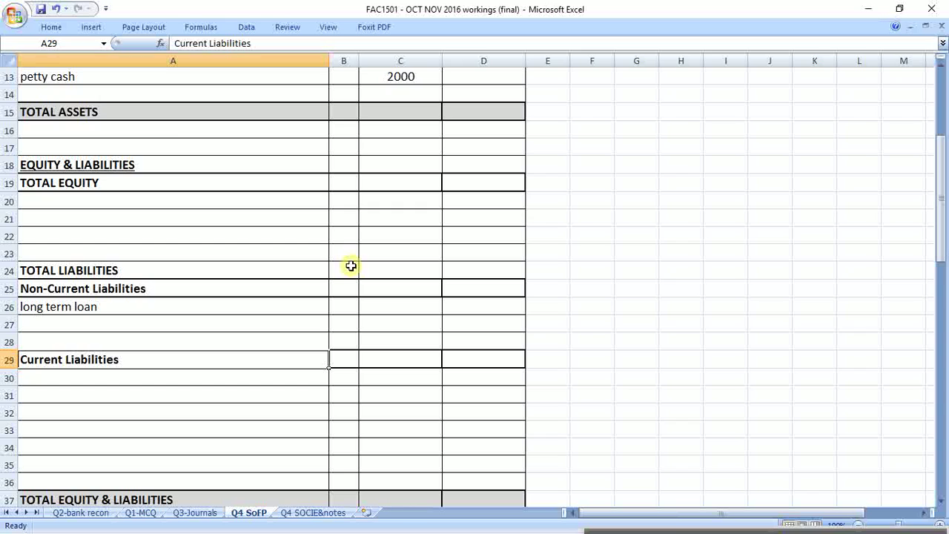
Enter 300000 as the long term loan amount in C26
left_click(145, 313)
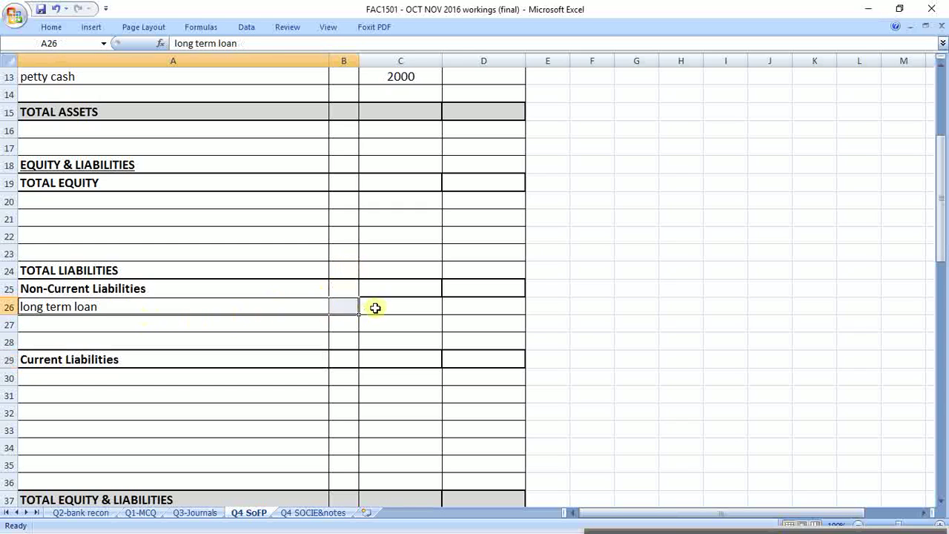
left_click(376, 306)
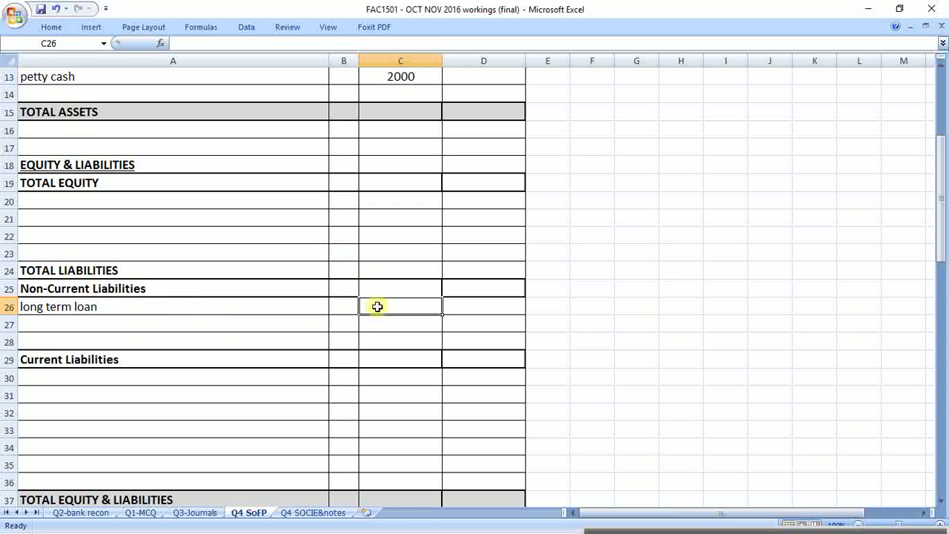
type("300000")
key("Return")
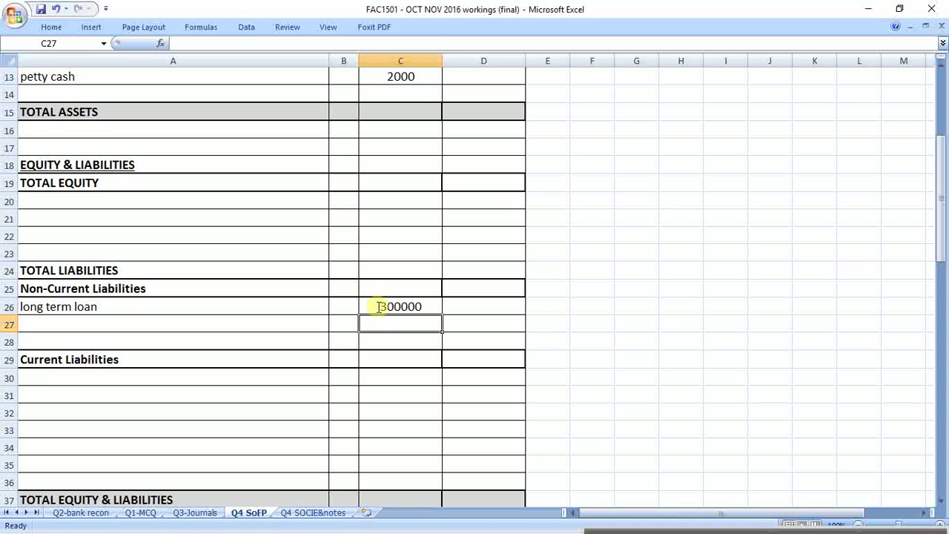
Add "mortgage" in A27 under Non-Current Liabilities and enter 700000 as its amount in C27
left_click(261, 323)
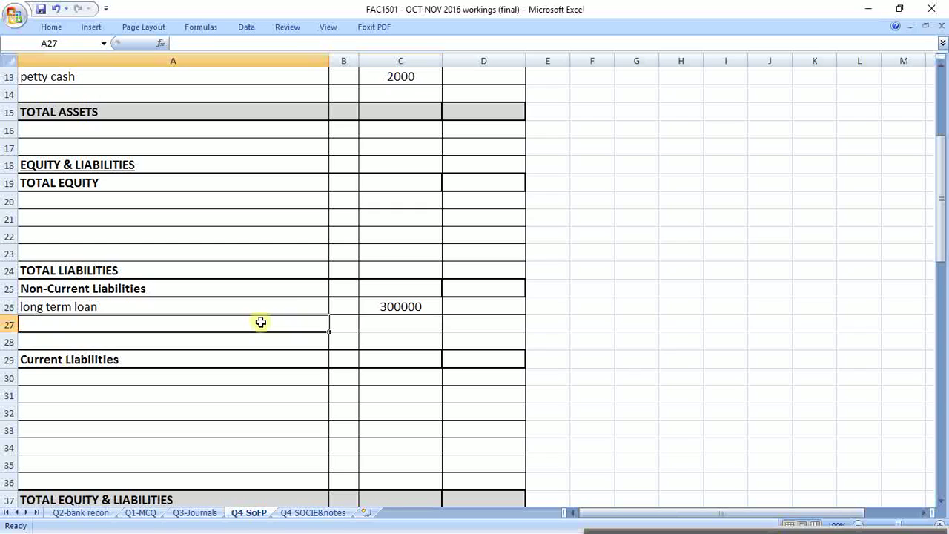
type("mortgage")
key("Return")
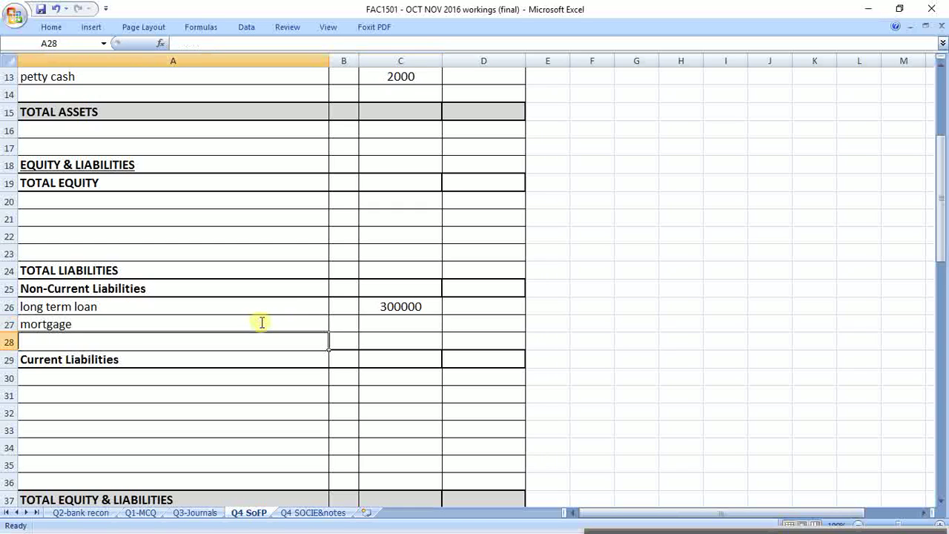
key("Up")
key("Right")
key("Right")
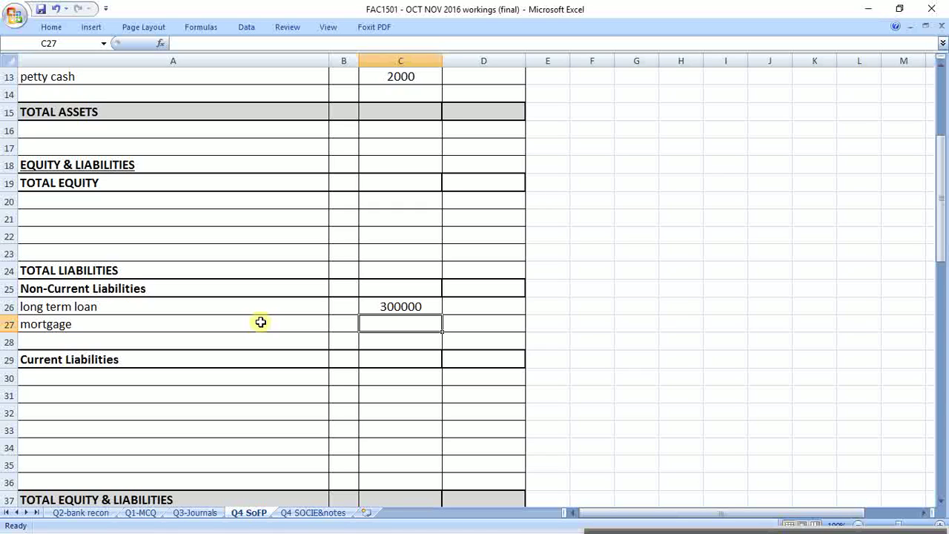
type("700000")
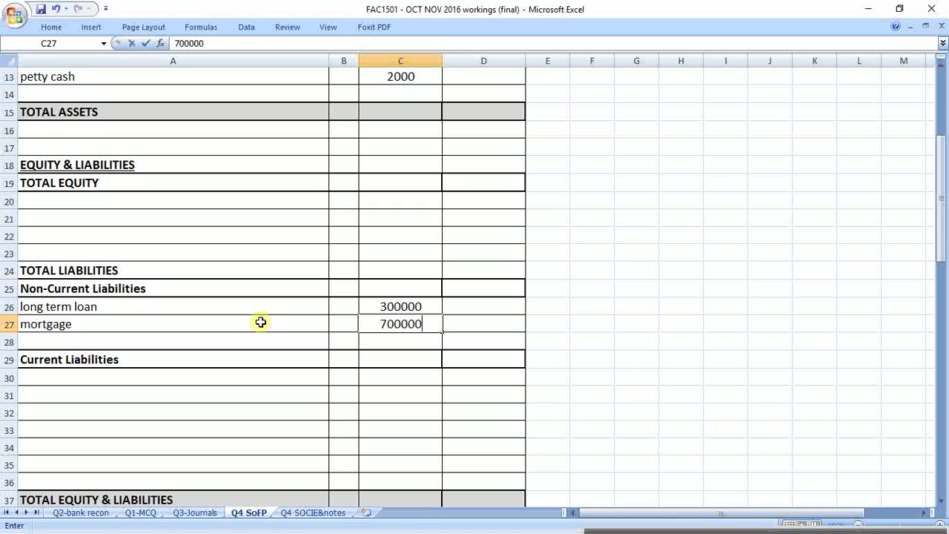
key("Return")
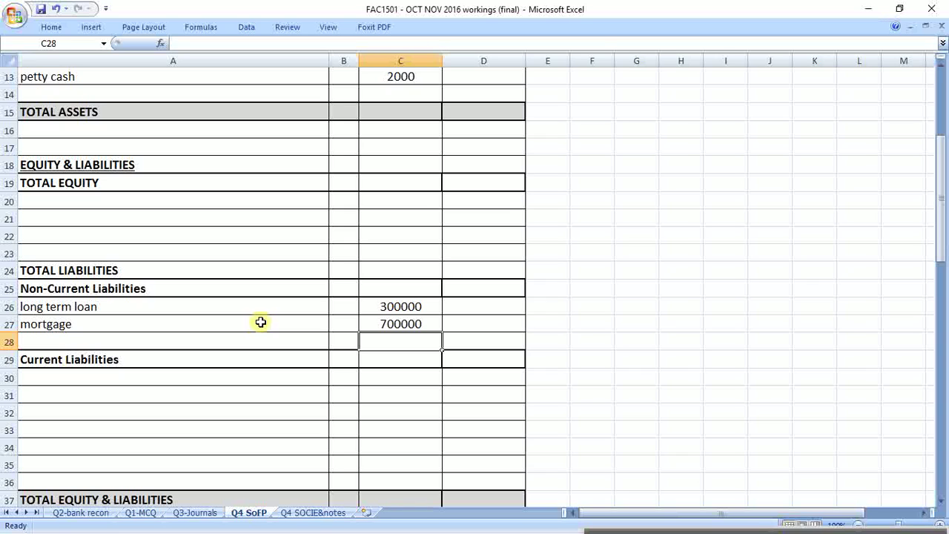
key("Down")
key("Down")
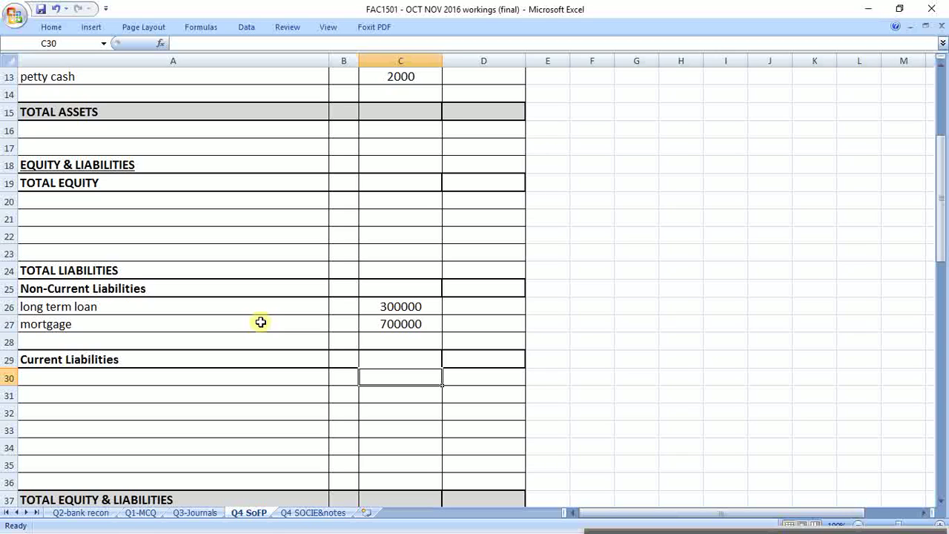
Add "creditors control" in A30 under Current Liabilities and enter 200000 as its amount in C30
key("Left")
key("Left")
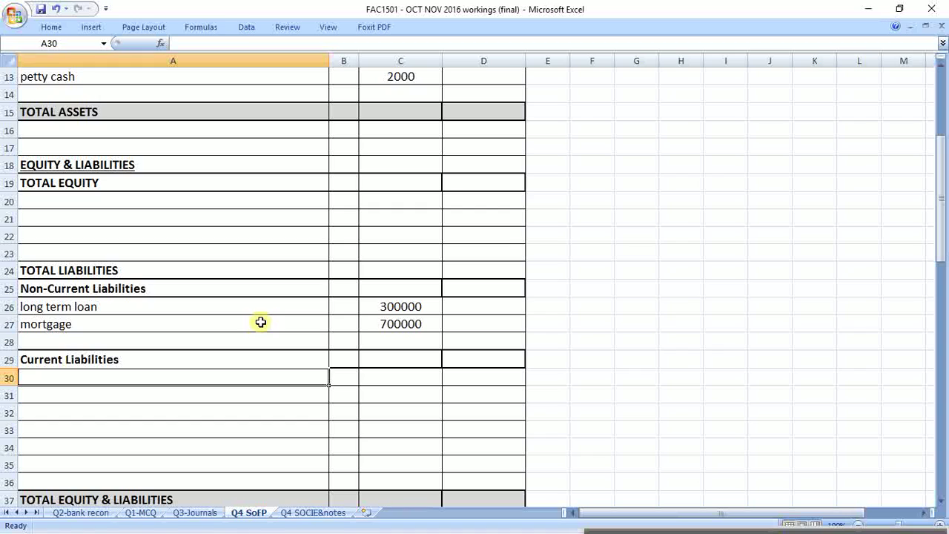
type("creditors")
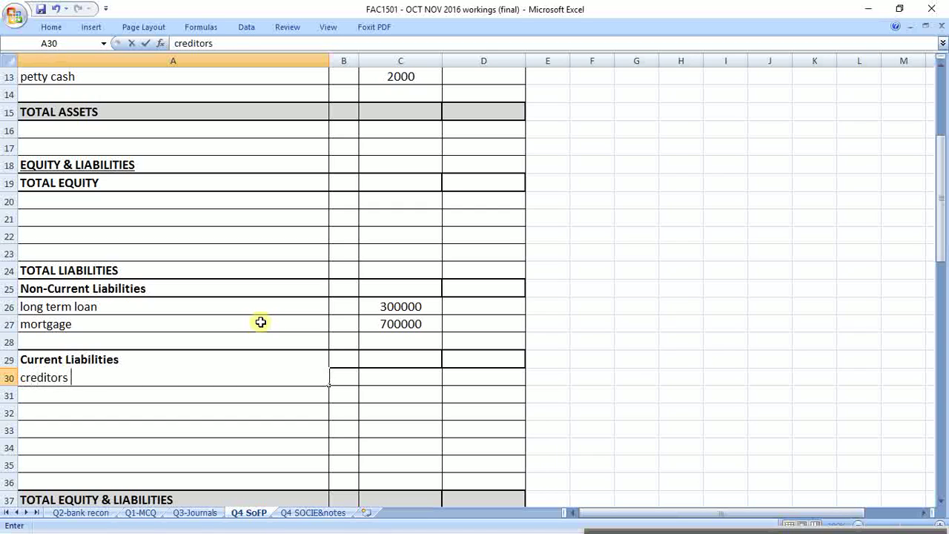
type(" control")
key("Right")
key("Right")
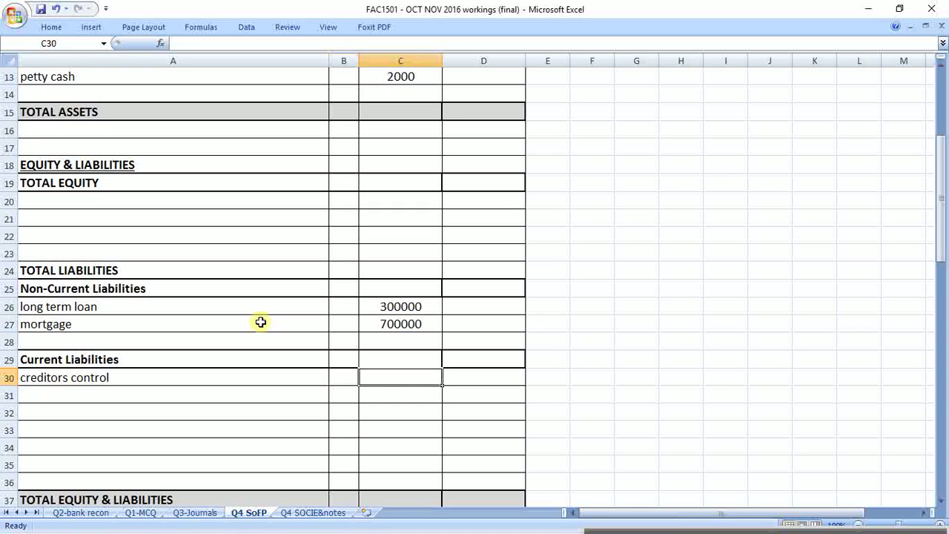
type("200000")
key("Return")
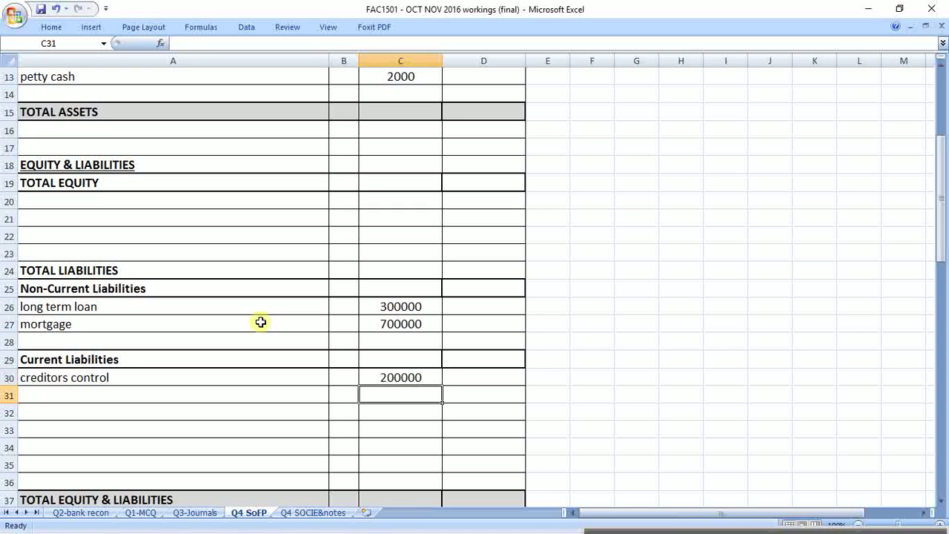
Add "accrued expenses" in A31 with the amount 3000 in C31, and save the workbook
key("Left")
key("Left")
type("a")
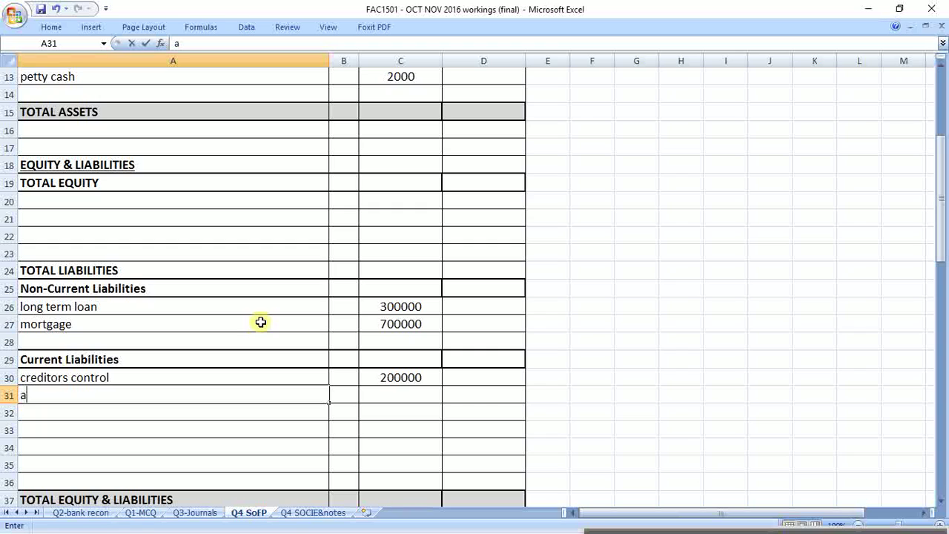
type("ccrued expenses")
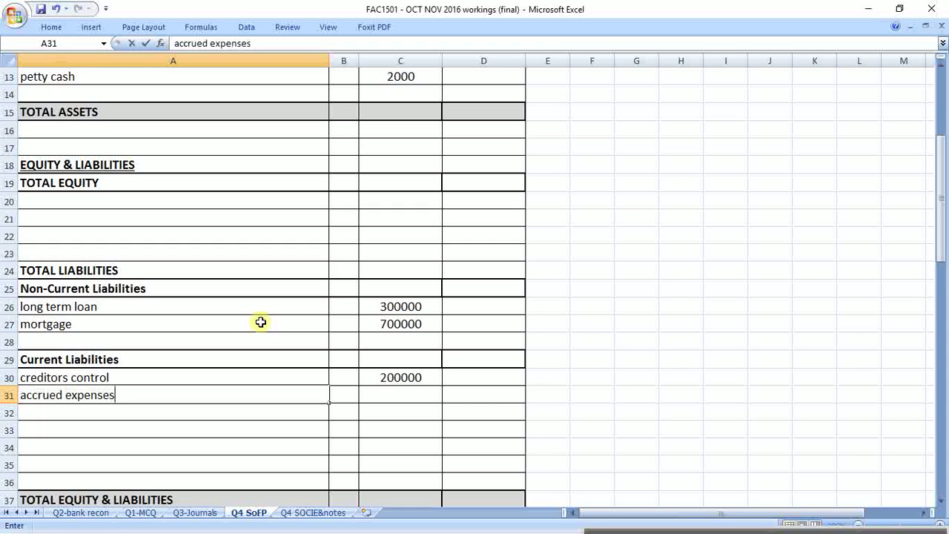
key("Right")
key("Right")
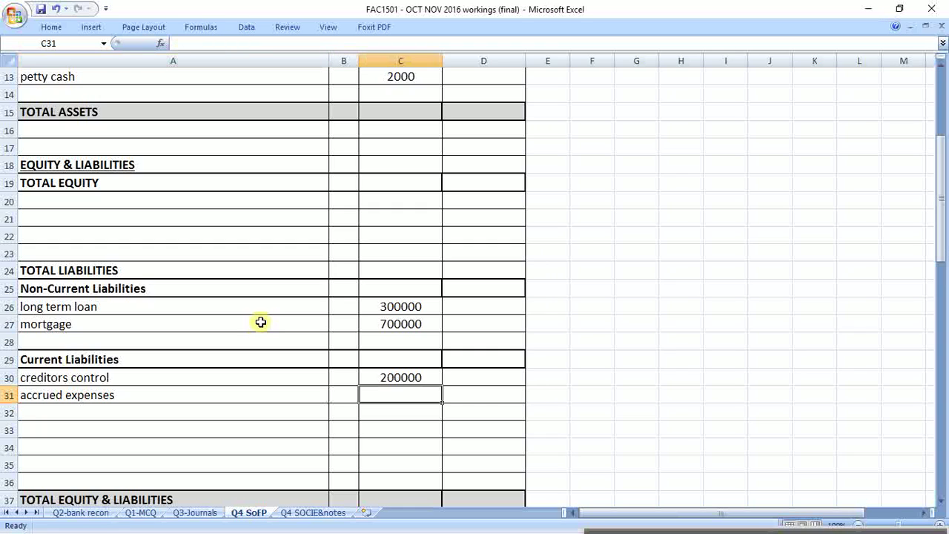
type("3000")
key("Return")
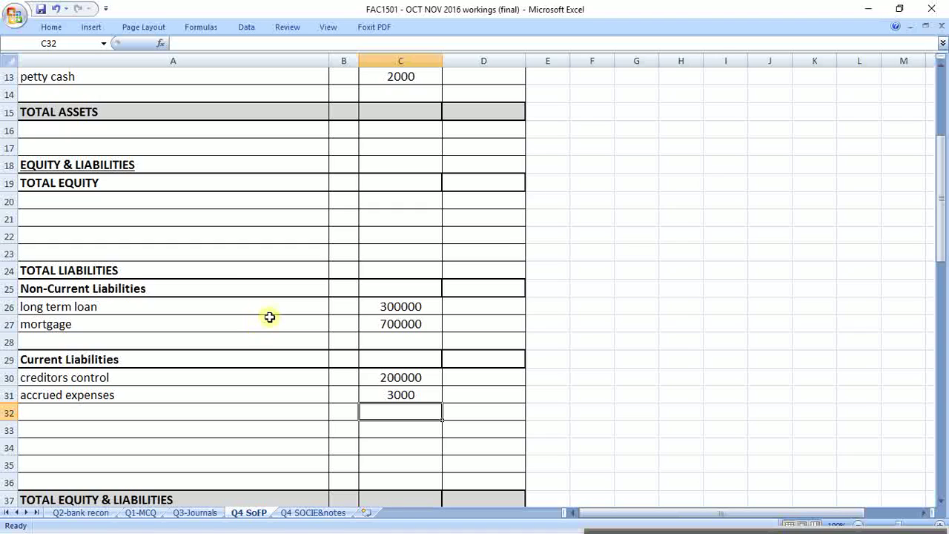
left_click(42, 10)
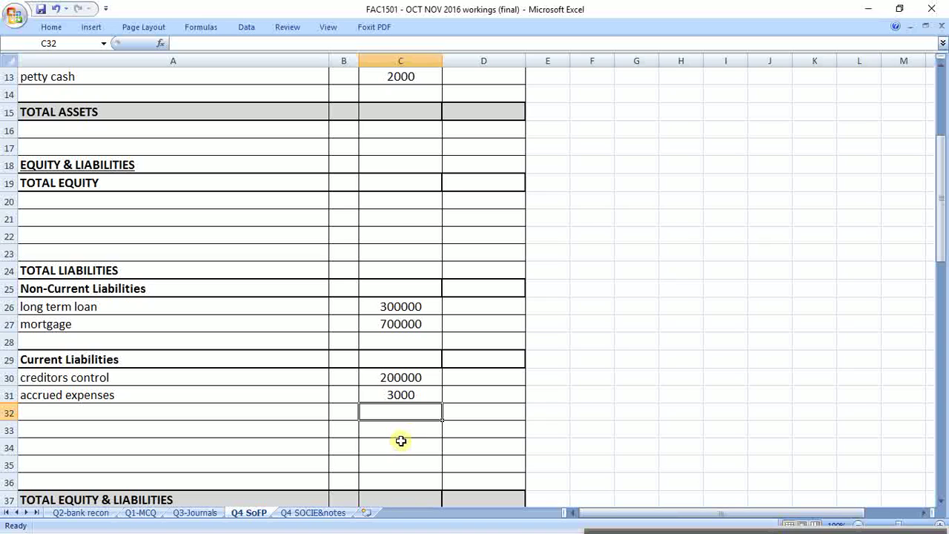
Go to the Q4 SOCIE&notes sheet and select the profit for the year label in A6
left_click(317, 513)
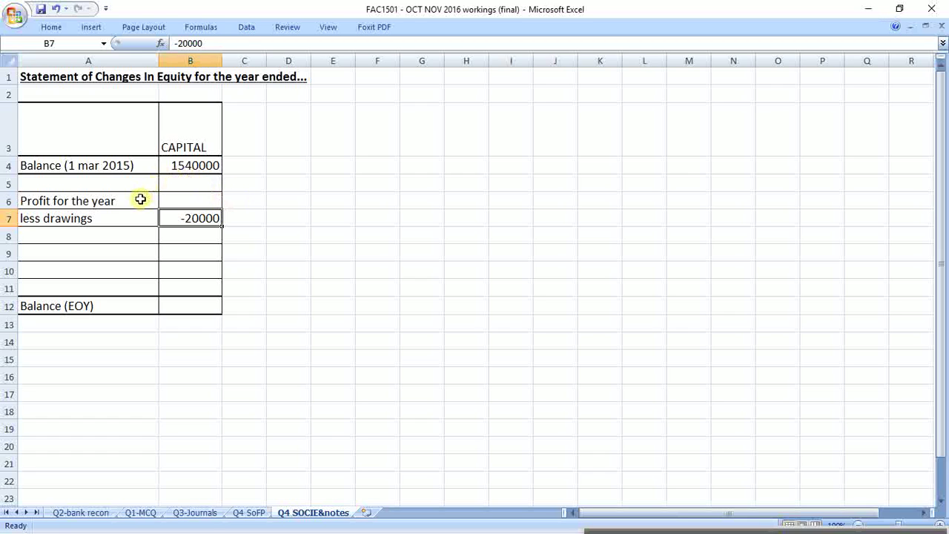
left_click(88, 202)
left_click(239, 199)
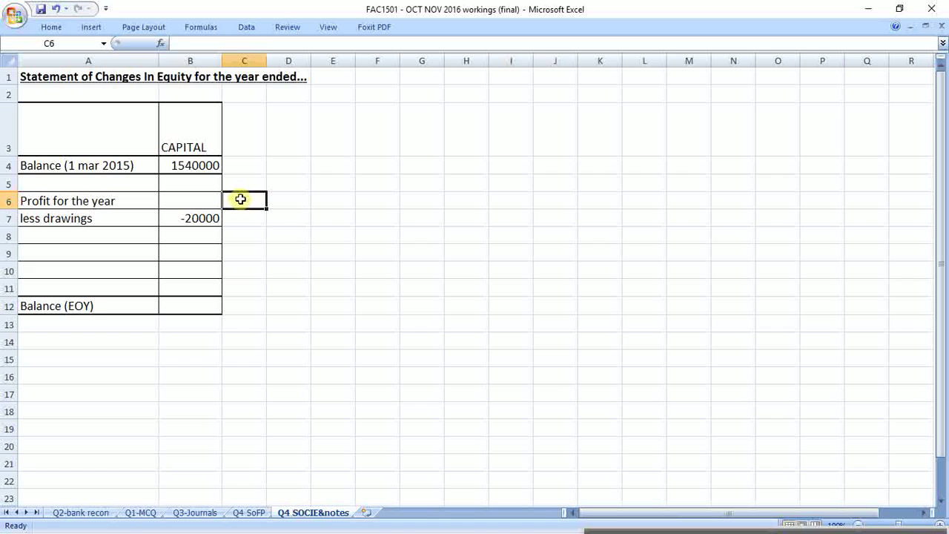
type("(")
key("BackSpace")
key("Return")
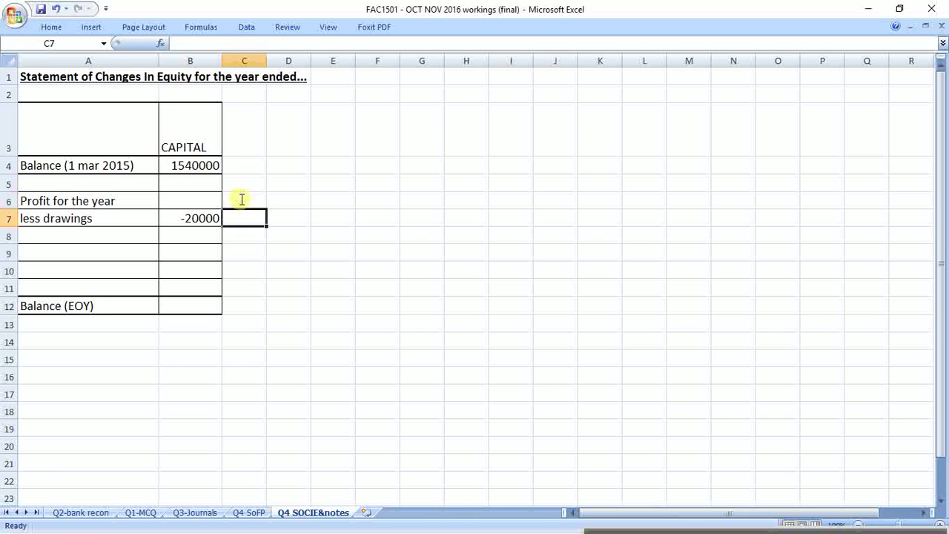
Widen column A and extend the label in A6 to "Profit for the year (5500000 - 3000000)"
left_click_drag(158, 60, 249, 61)
left_click(121, 199)
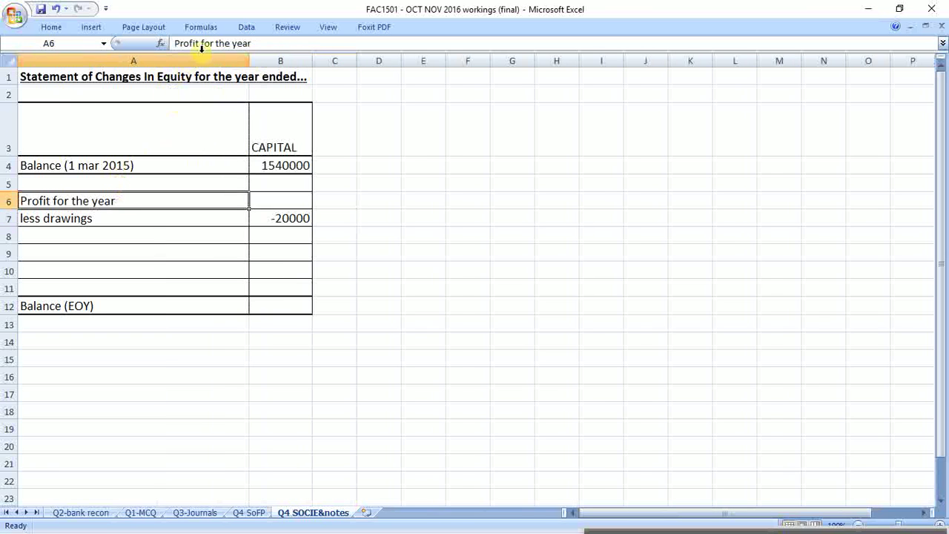
left_click(276, 42)
type("(550")
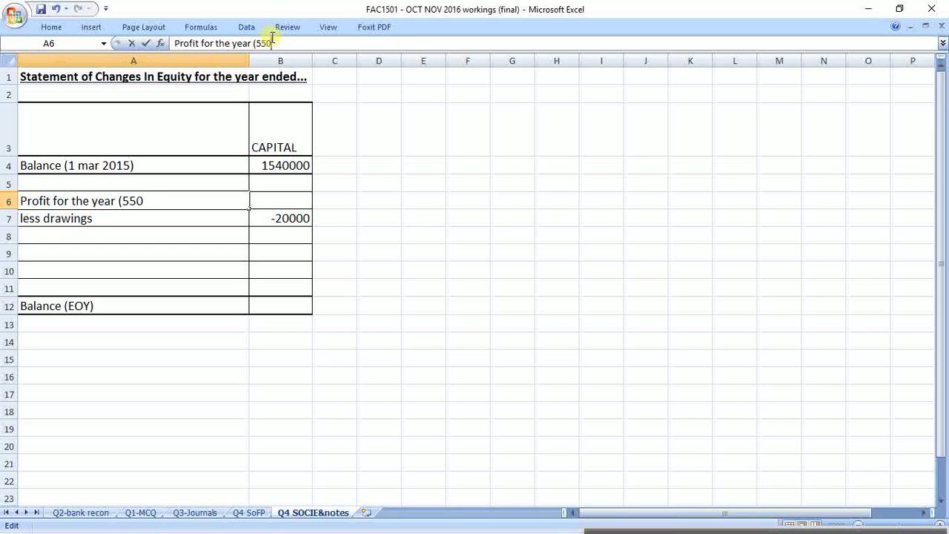
type("0000 - 3000000")
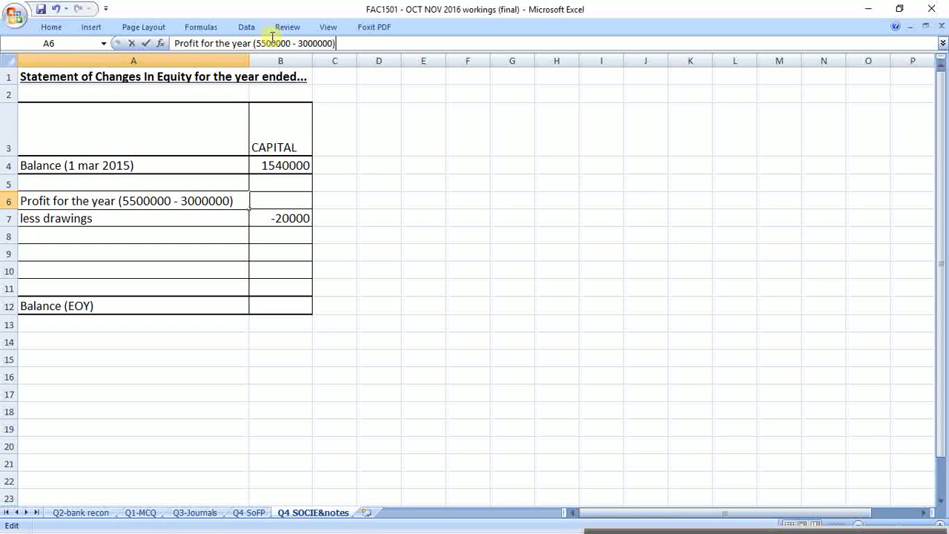
key("Return")
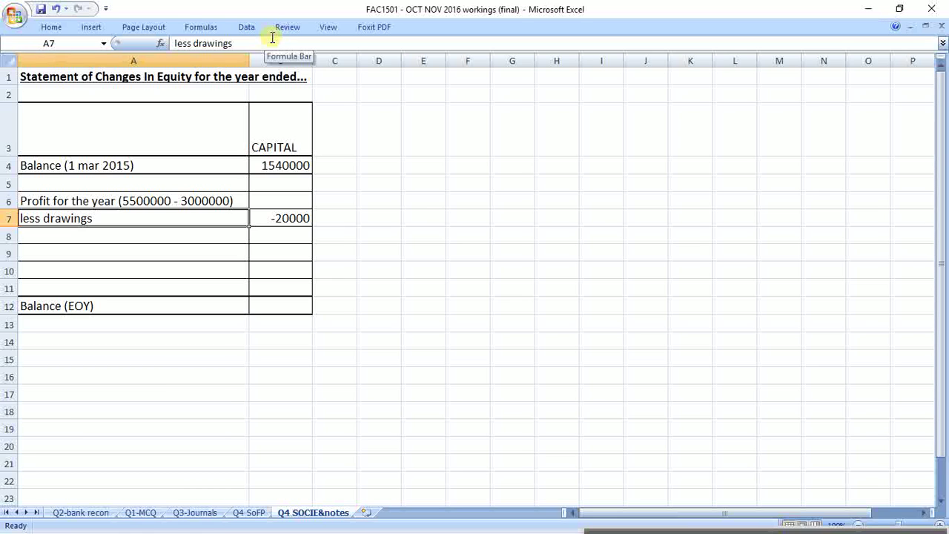
Copy the bracketed calculation from the A6 label and enter it in B6 as the formula =(5500000 - 3000000)
left_click(206, 196)
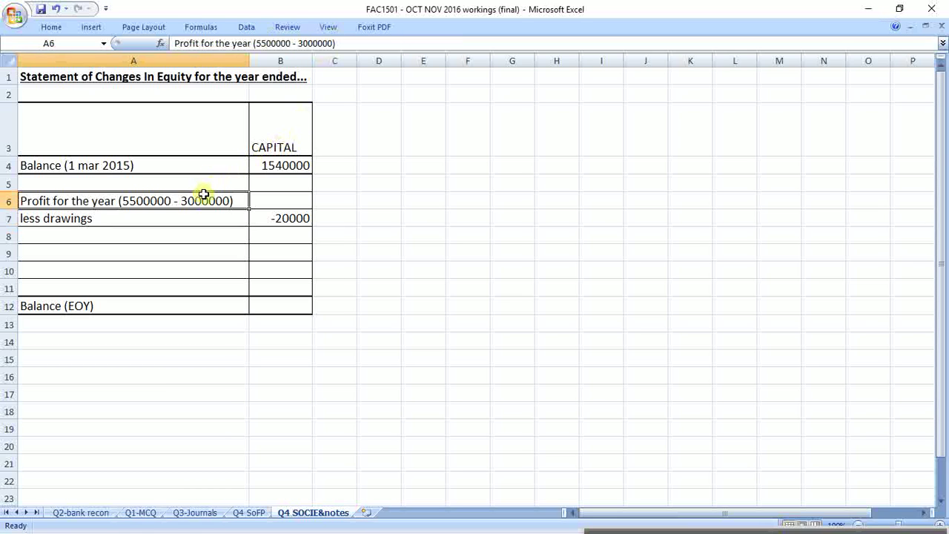
left_click_drag(336, 43, 252, 43)
key("ctrl+c")
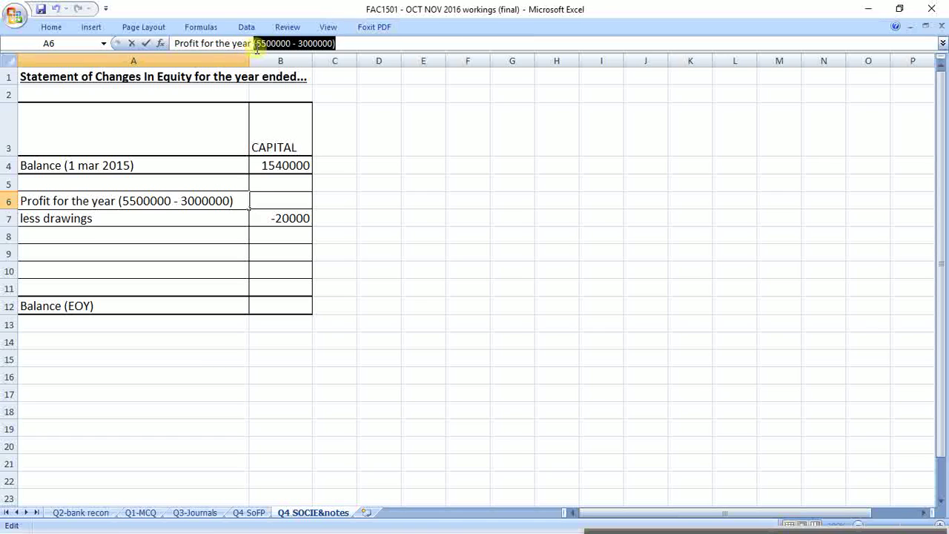
key("Return")
key("Right")
key("Up")
type("=")
key("ctrl+v")
key("Return")
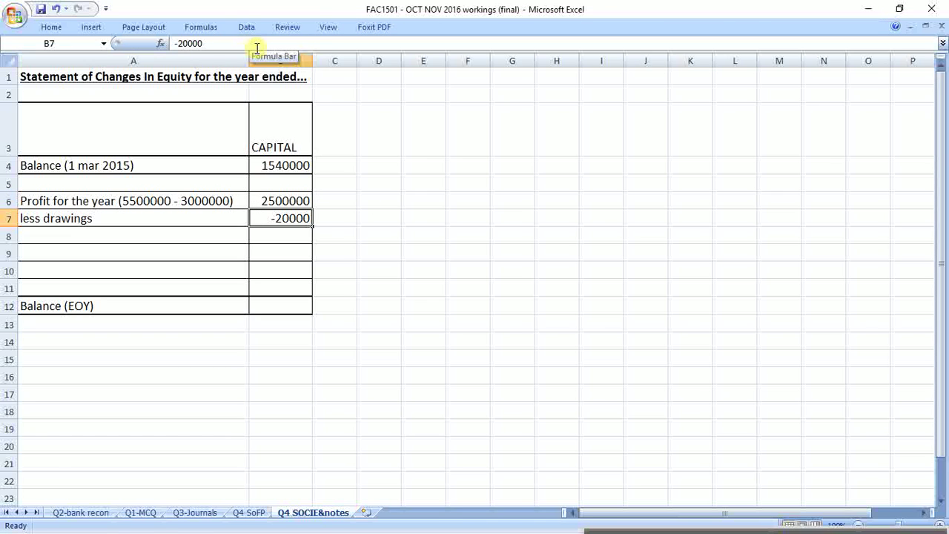
Calculate the end-of-year balance in B12 with a SUM of the capital amounts in B4:B7
left_click(276, 203)
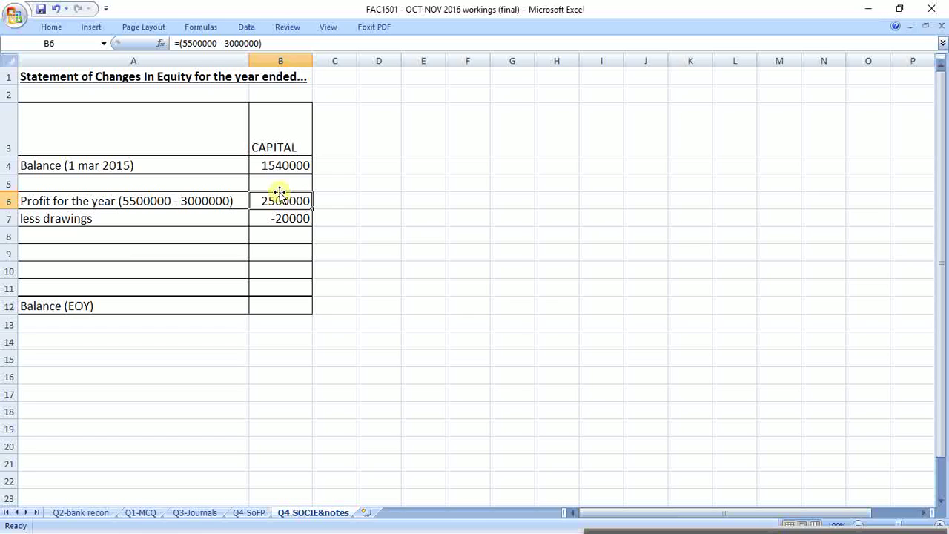
left_click_drag(127, 220, 281, 217)
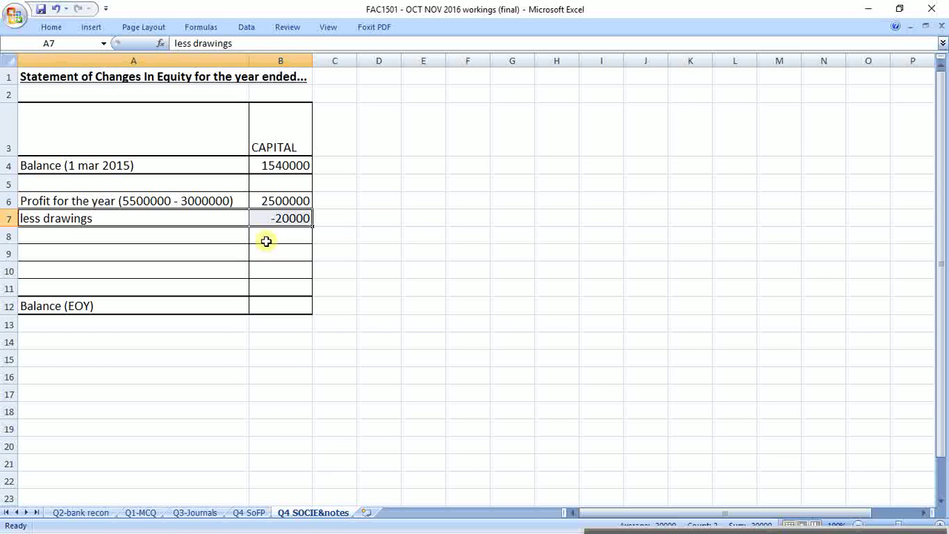
left_click(289, 301)
type("=")
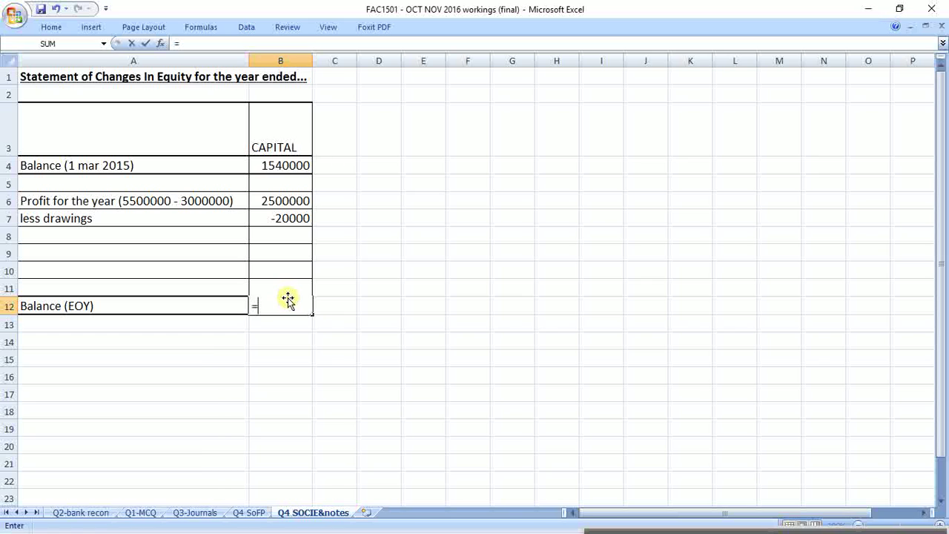
type("sum(")
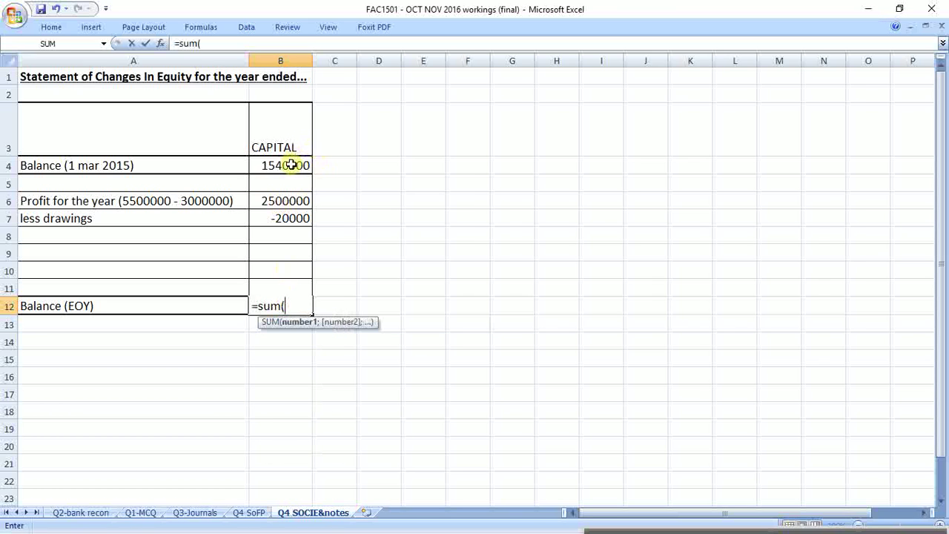
left_click_drag(291, 165, 290, 215)
key("Return")
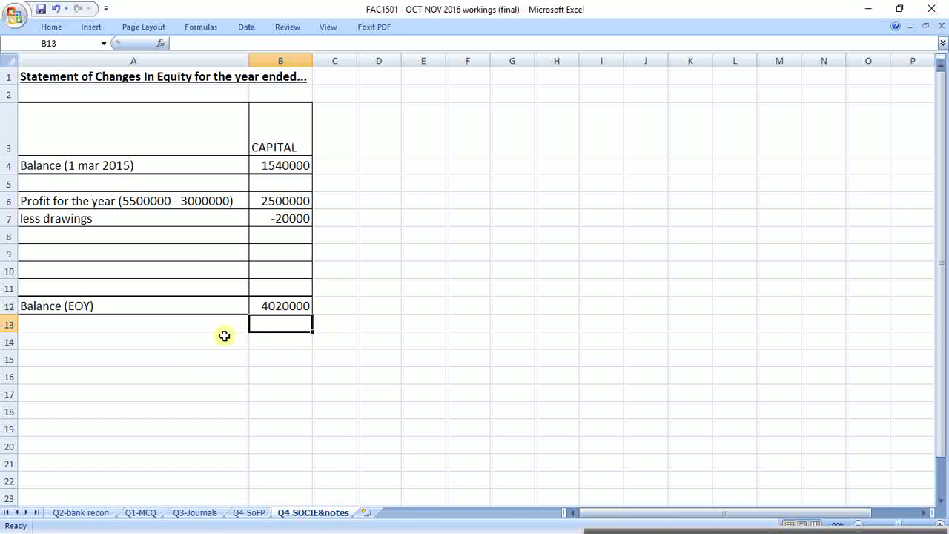
Make the closing balance row A12:B12 bold and change its label to "Balance (28 feb 2016)"
left_click_drag(166, 310, 266, 301)
key("ctrl+b")
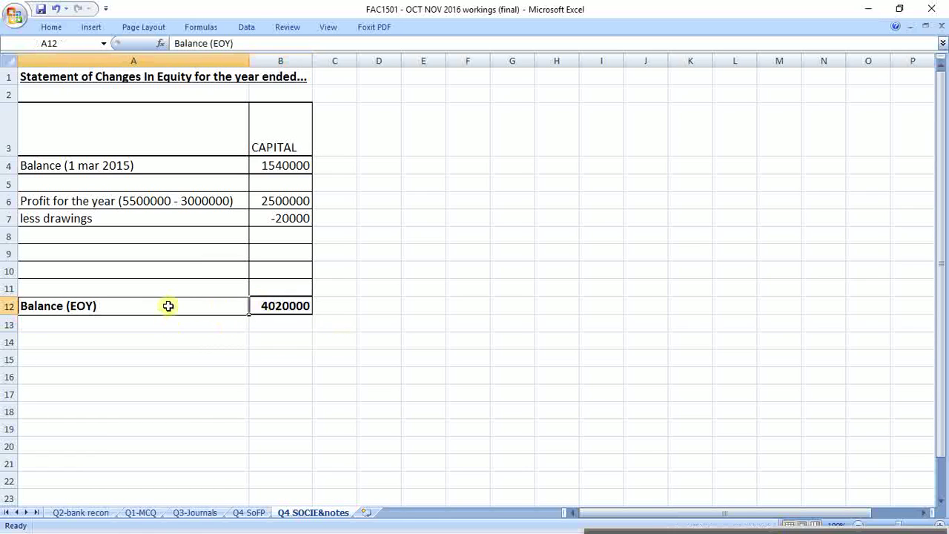
left_click(232, 44)
key("BackSpace")
key("BackSpace")
key("BackSpace")
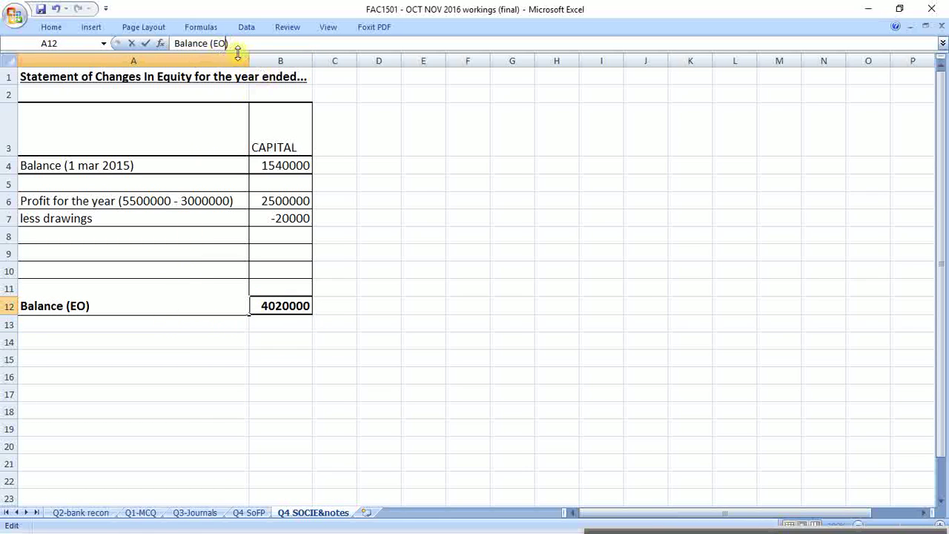
type("28 ")
type("feb 2016")
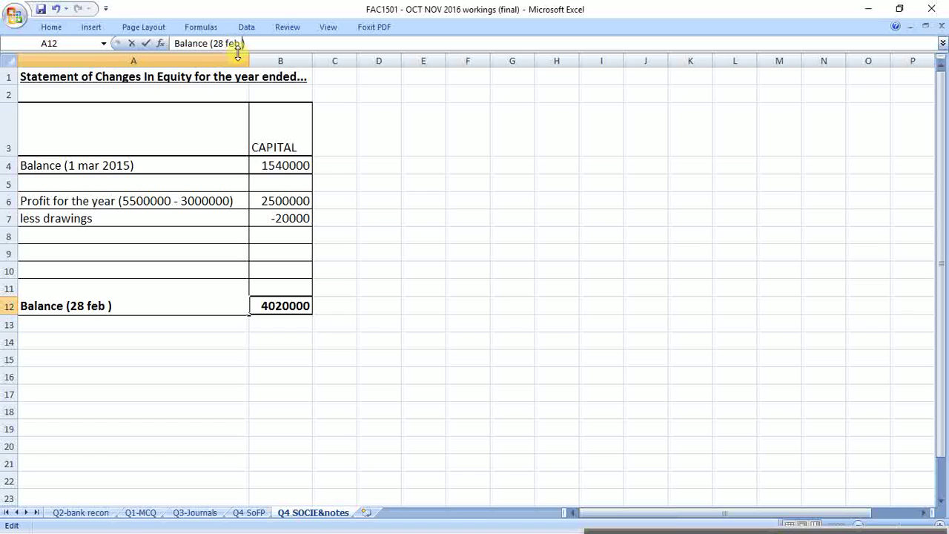
key("Return")
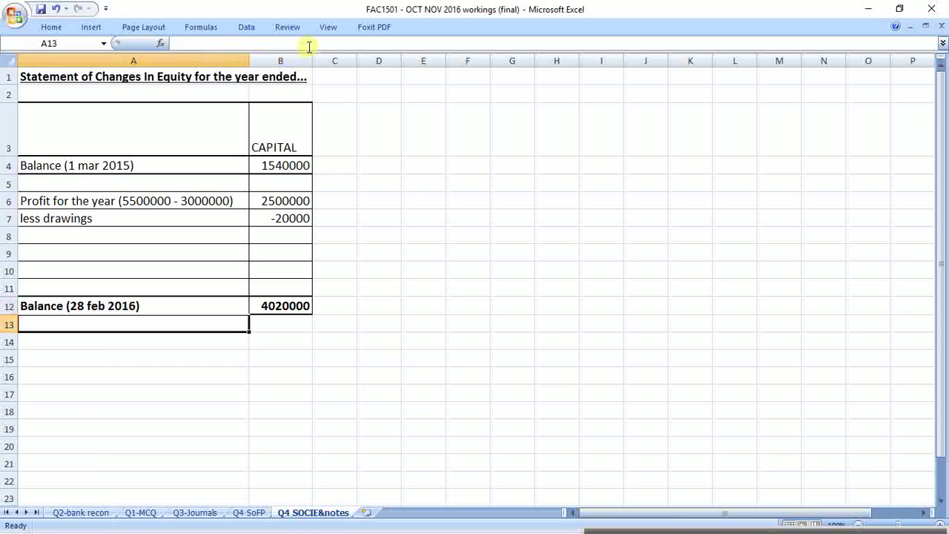
Add the note "this is the Owners Equity.,..." in C12 beside the closing balance
left_click(290, 306)
left_click(337, 300)
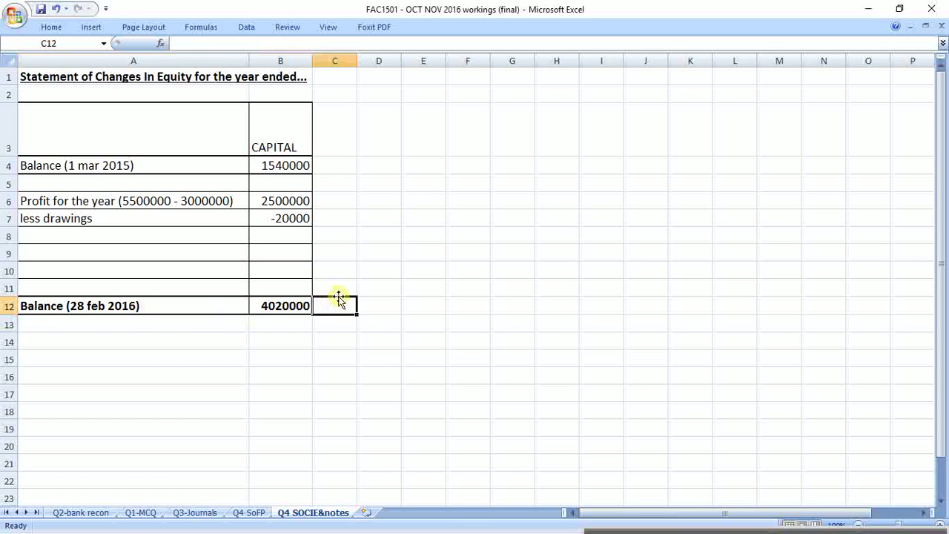
type("this is the ")
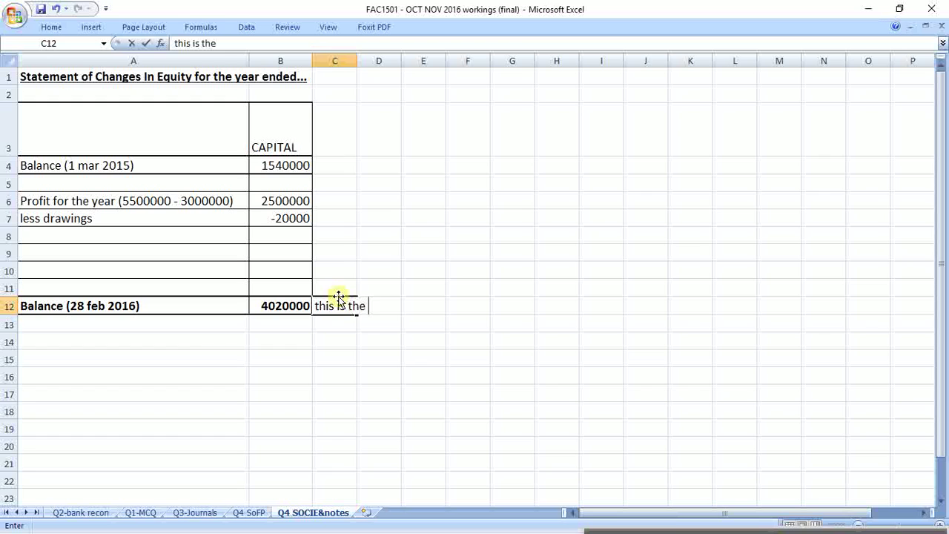
type("Owners E")
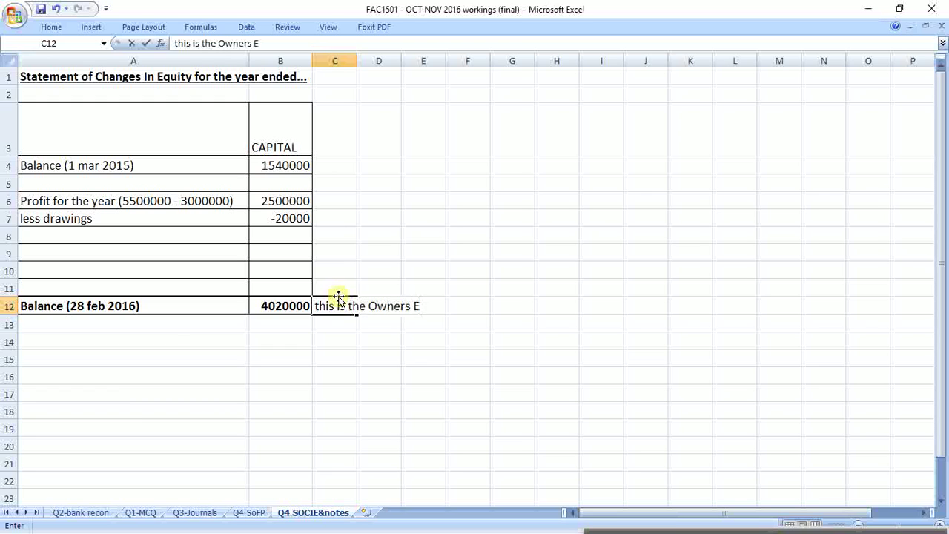
type("quity.,...")
key("Return")
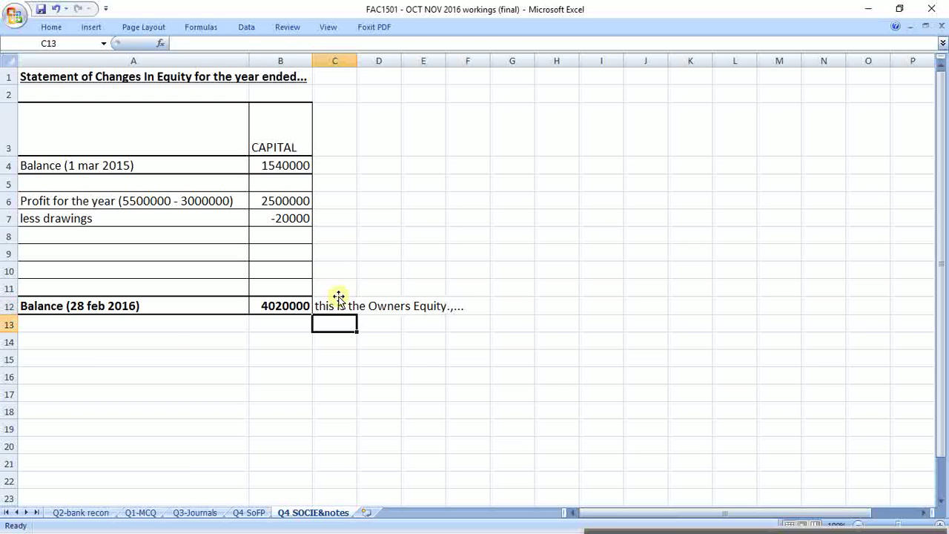
Make the note in C12 bold and highlight the closing balance row A12:G12 in yellow
left_click(338, 297)
left_click_drag(212, 304, 498, 297)
left_click(52, 27)
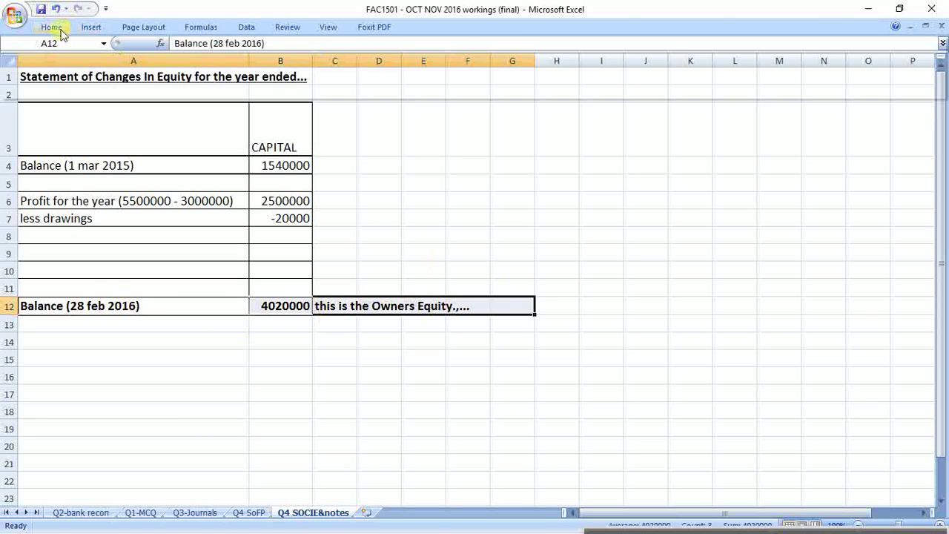
left_click(203, 70)
Add the note "disclose also on the SOFP...." in D13 below the closing balance row
left_click(377, 323)
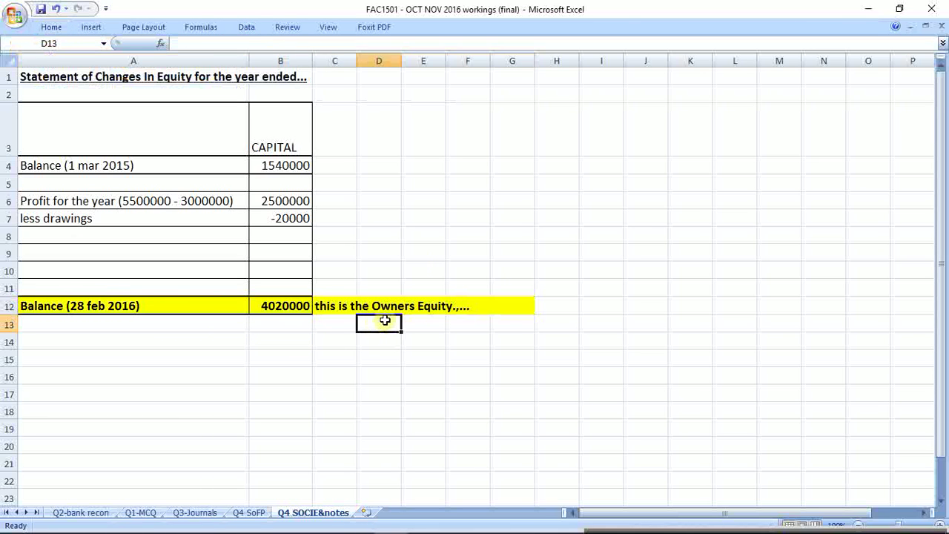
type("disclose als")
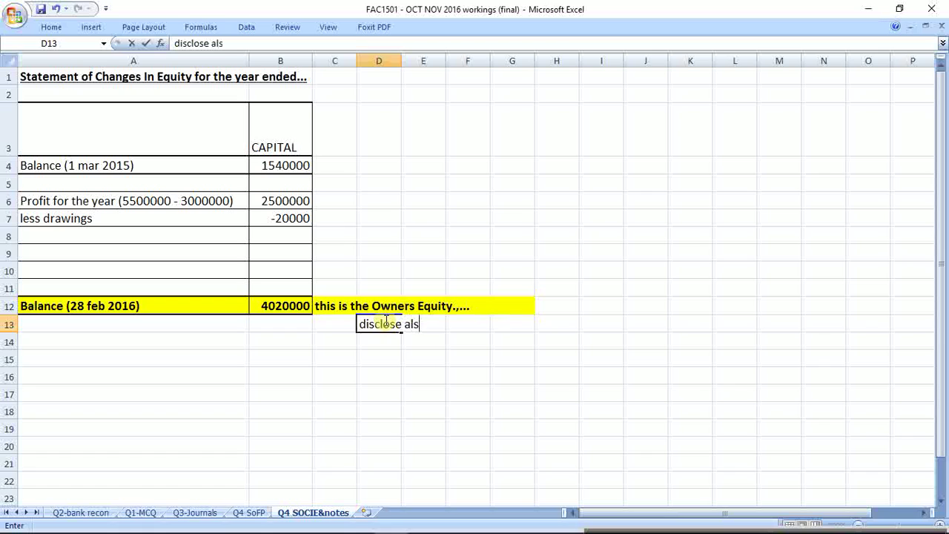
type("o on the SOFP")
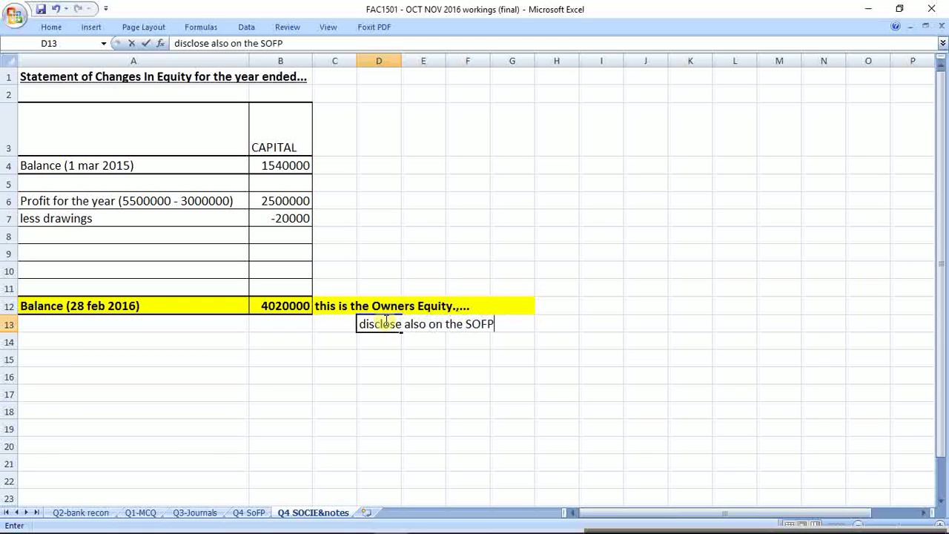
type("....")
key("Return")
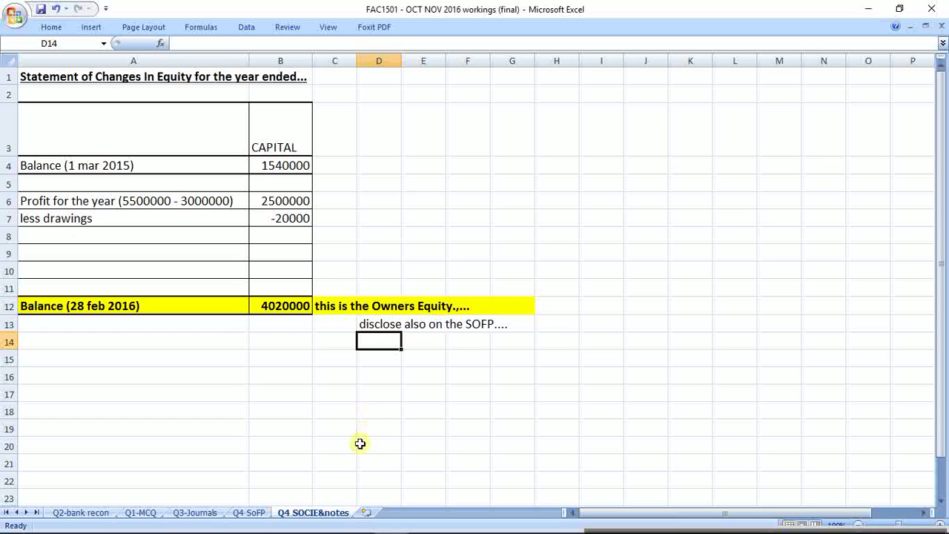
On the Q4 SoFP sheet, enter "Captial" in A20 under TOTAL EQUITY and highlight A20:D20 in yellow
left_click(250, 512)
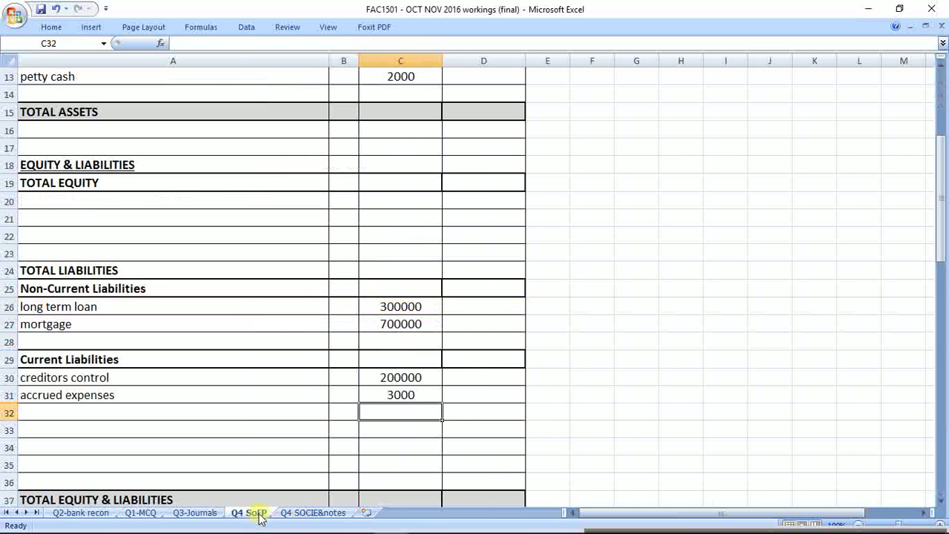
left_click(48, 202)
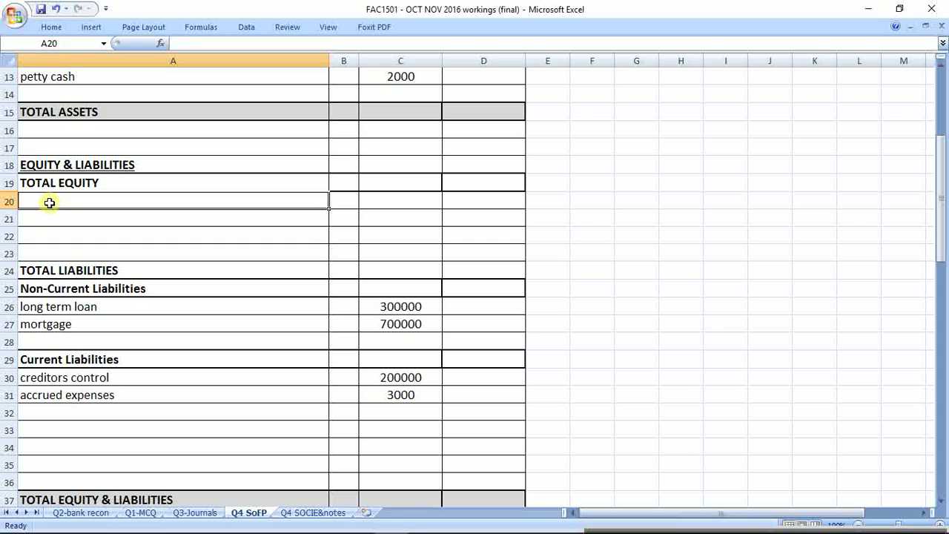
type("Captiial")
key("Return")
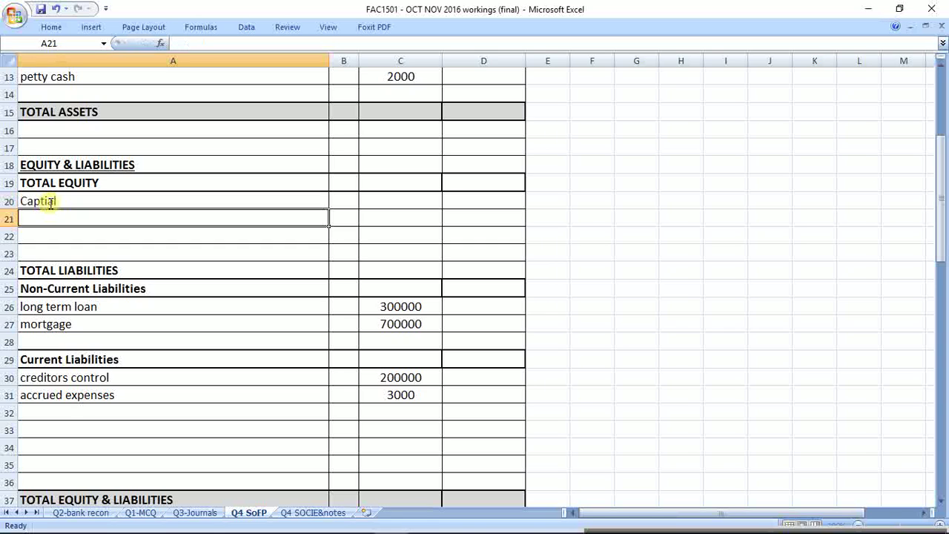
left_click_drag(51, 201, 459, 199)
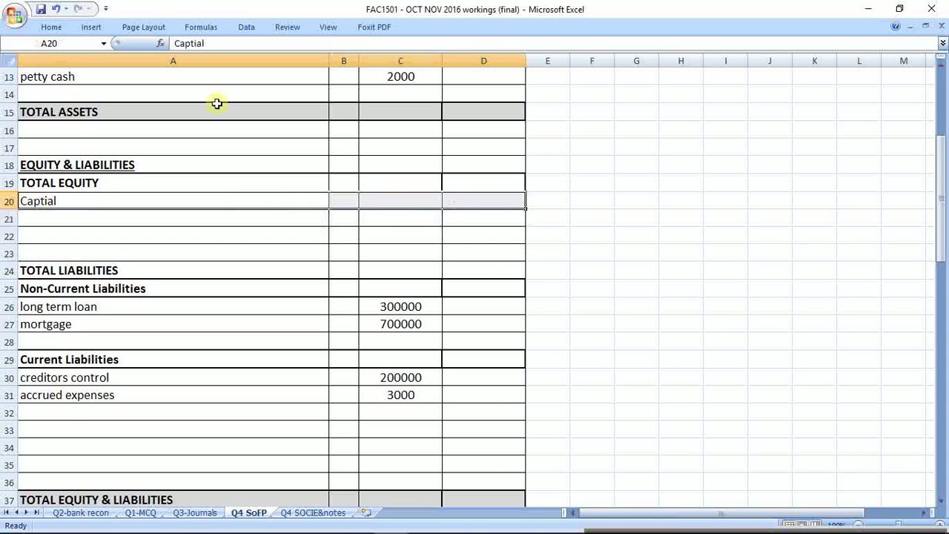
left_click(51, 27)
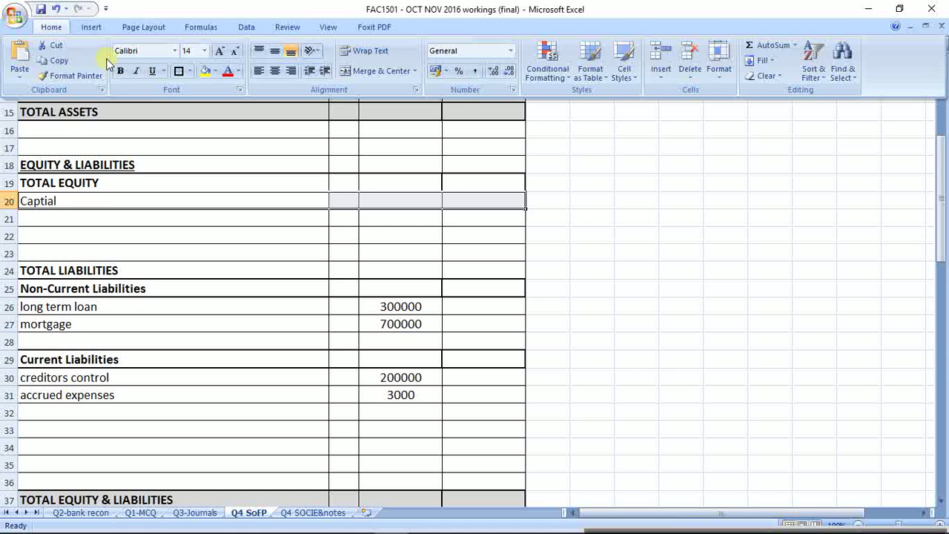
left_click(205, 74)
Link the capital amount in C20 to the closing balance in B12 of the Q4 SOCIE&notes sheet
left_click(409, 203)
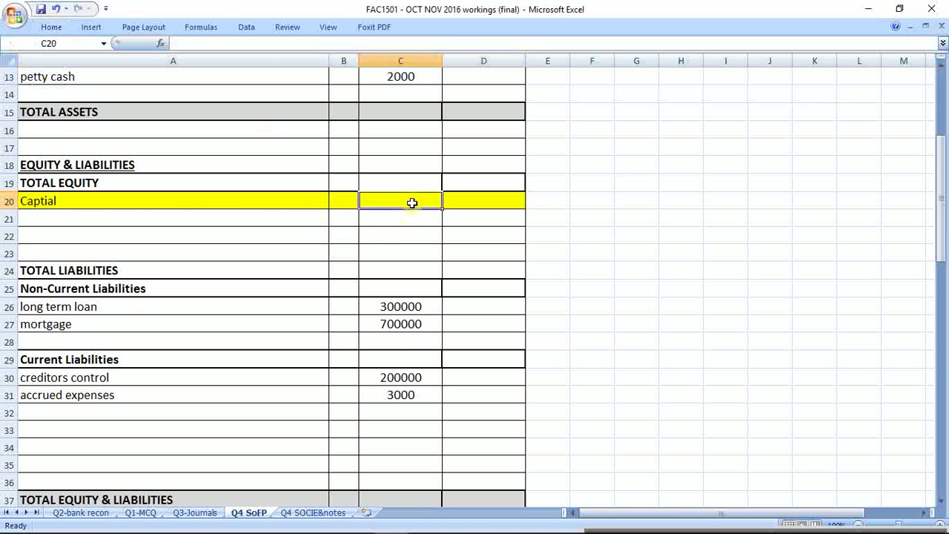
type("=")
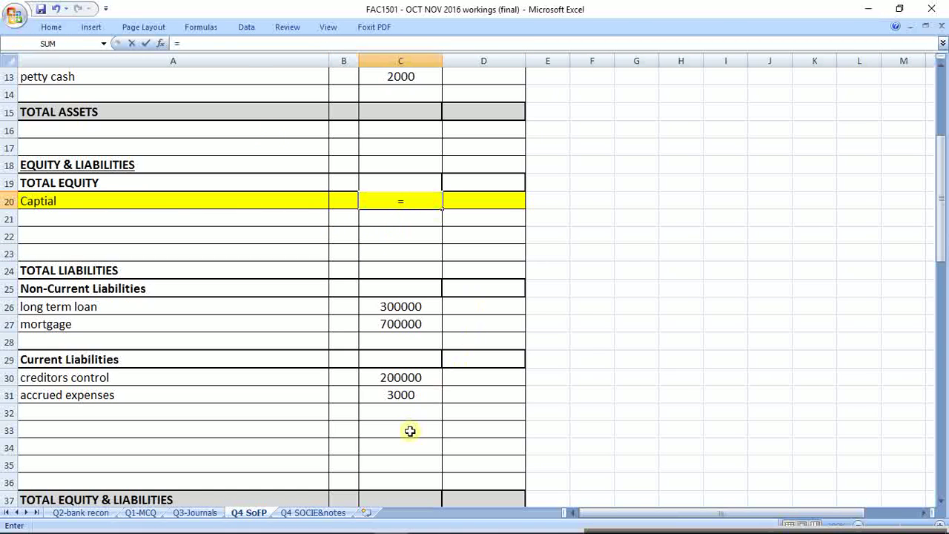
left_click(327, 513)
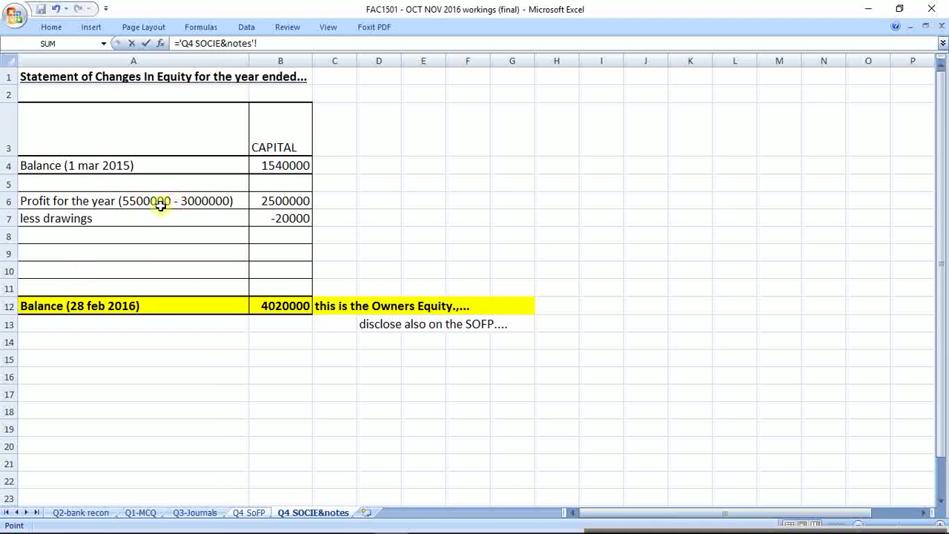
left_click(279, 302)
key("Return")
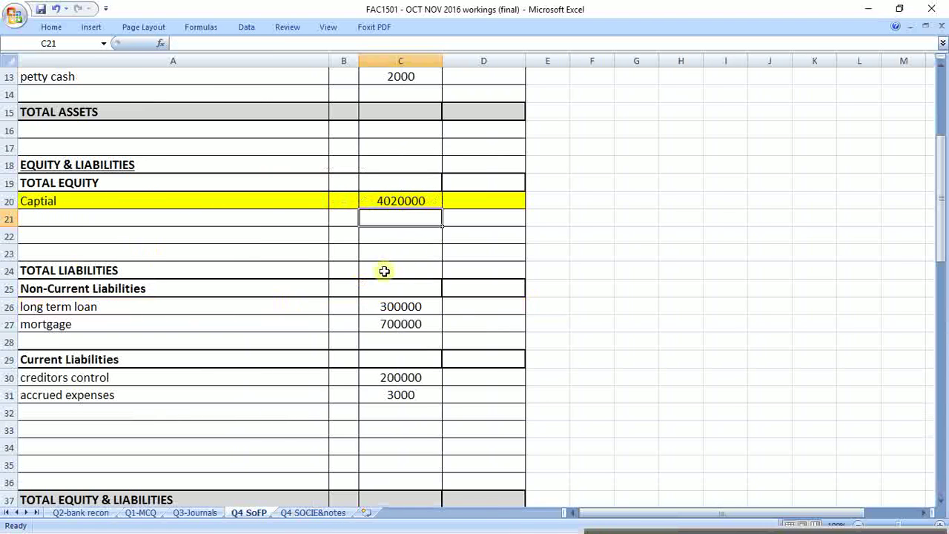
Make the capital amount in C20 and its label in A20 bold
left_click(414, 198)
key("ctrl+b")
left_click(84, 207)
key("ctrl+b")
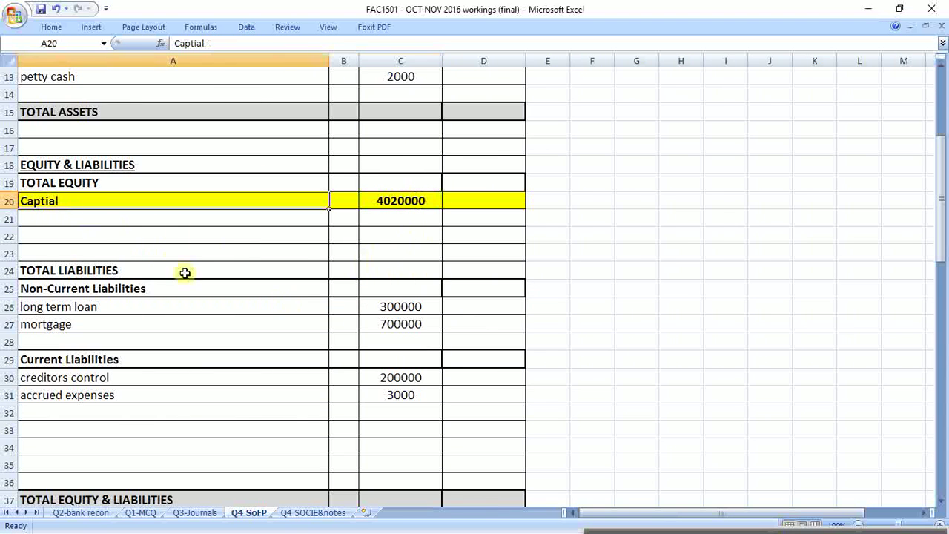
Delete the empty rows 32 to 36 below accrued expenses and the empty rows 21 to 23 below the capital line
left_click(186, 271)
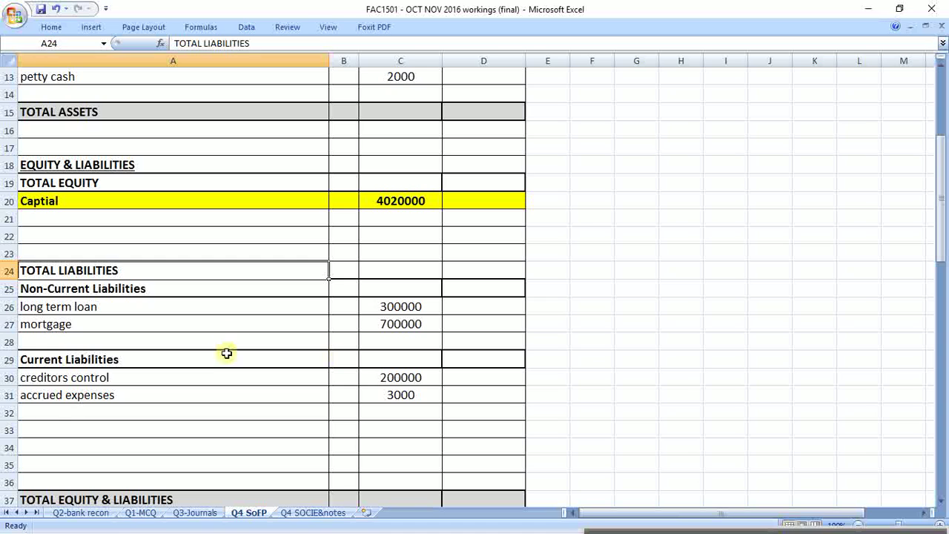
left_click_drag(9, 413, 9, 473)
right_click(8, 450)
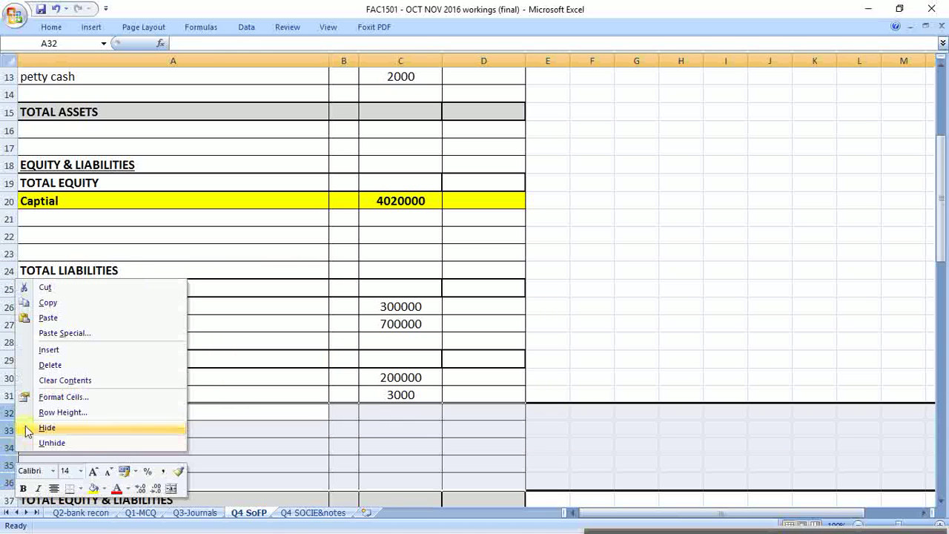
left_click(68, 364)
left_click_drag(9, 218, 9, 252)
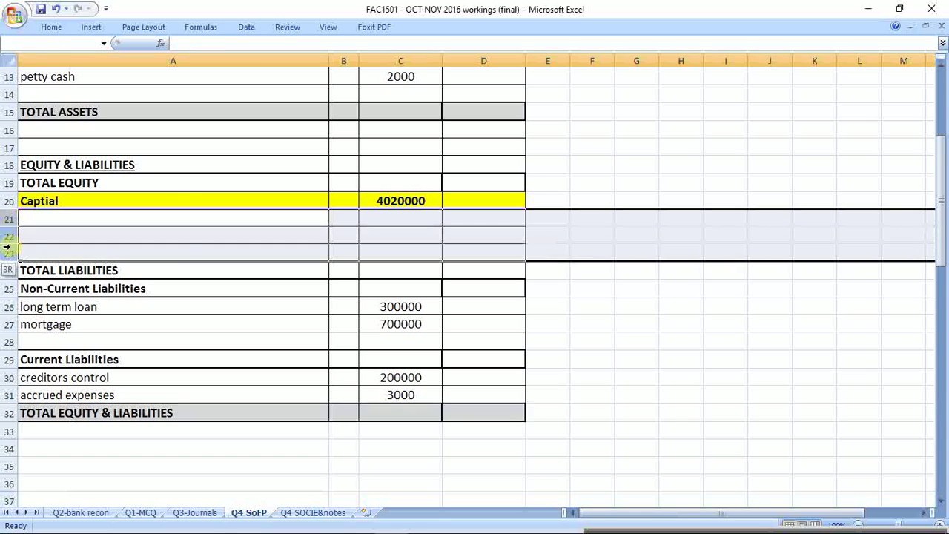
right_click(6, 234)
left_click(59, 317)
Calculate the Non-Current Assets total in D4 with a SUM of C5:C7
scroll(52, 304, "up", 4)
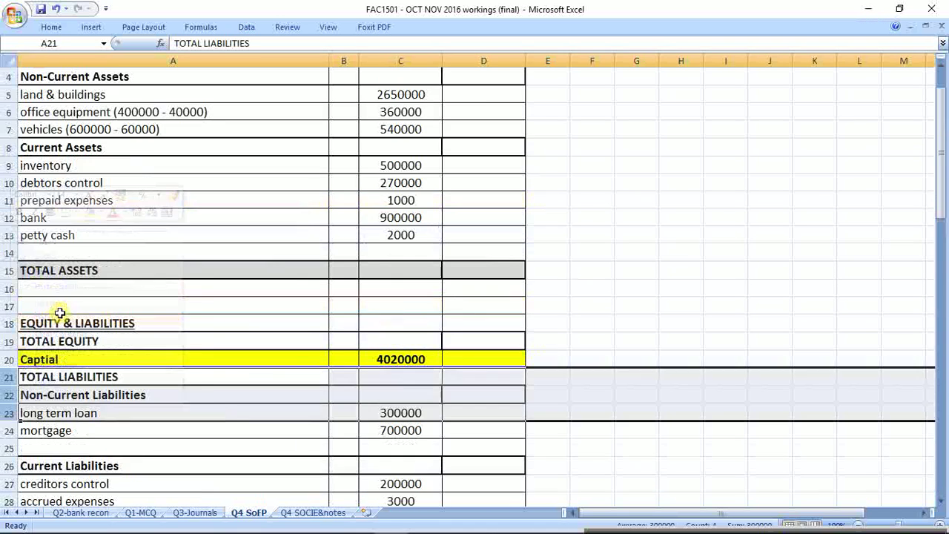
scroll(117, 339, "down", 2)
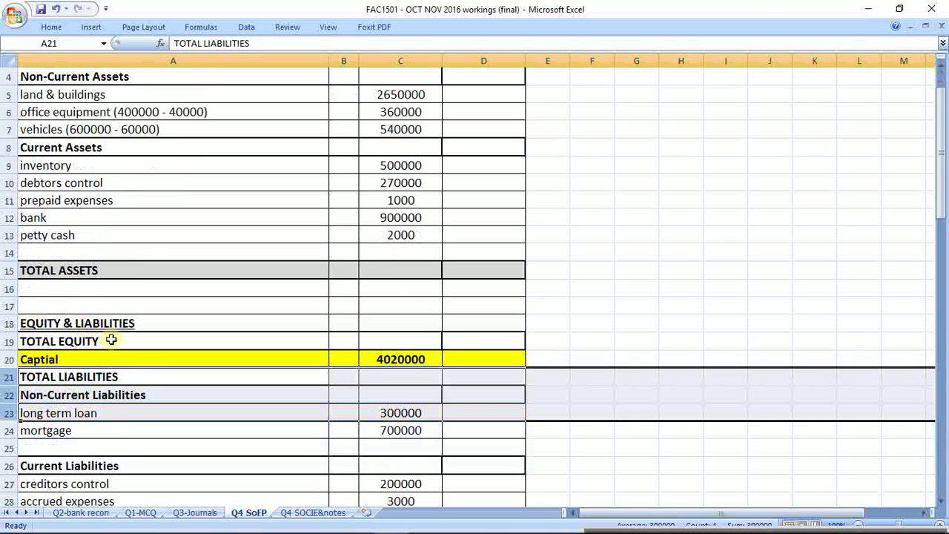
scroll(208, 318, "up", 2)
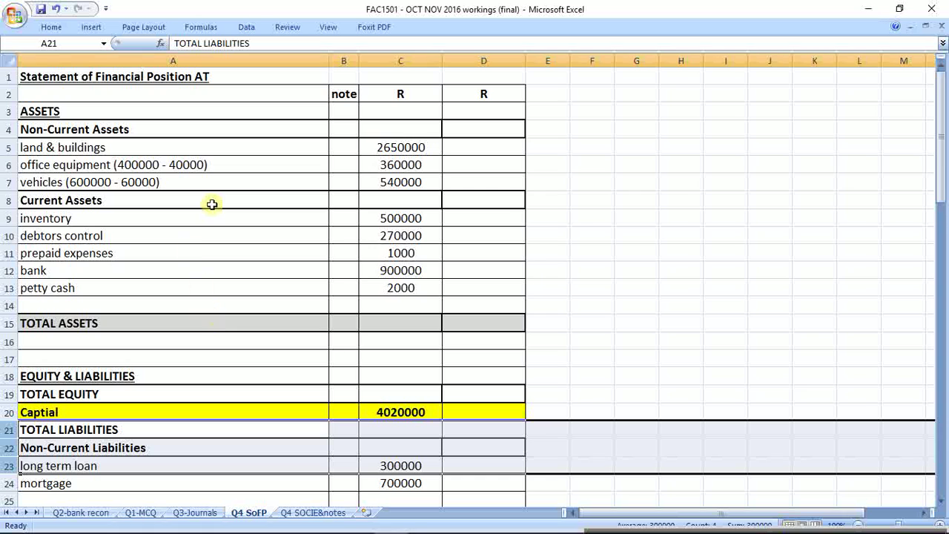
left_click_drag(413, 143, 414, 174)
left_click(474, 126)
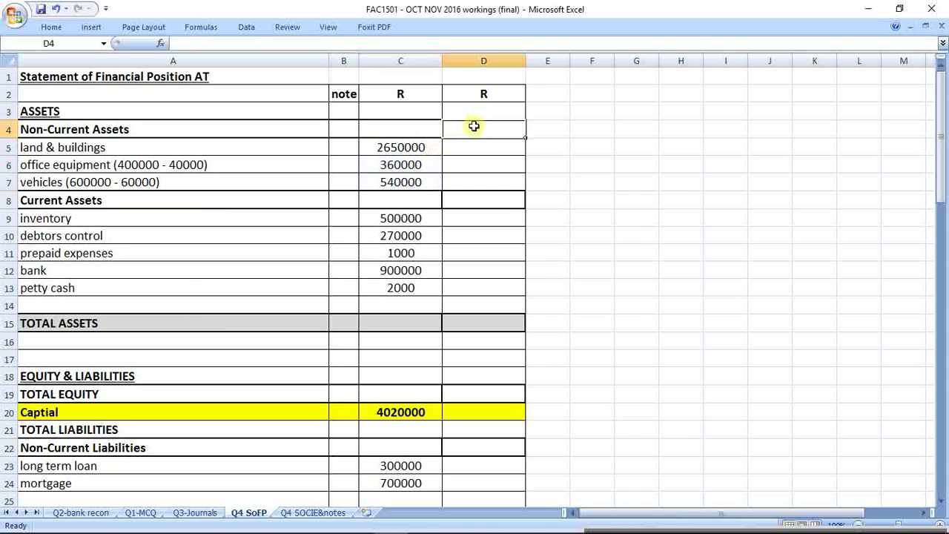
type("=sum(")
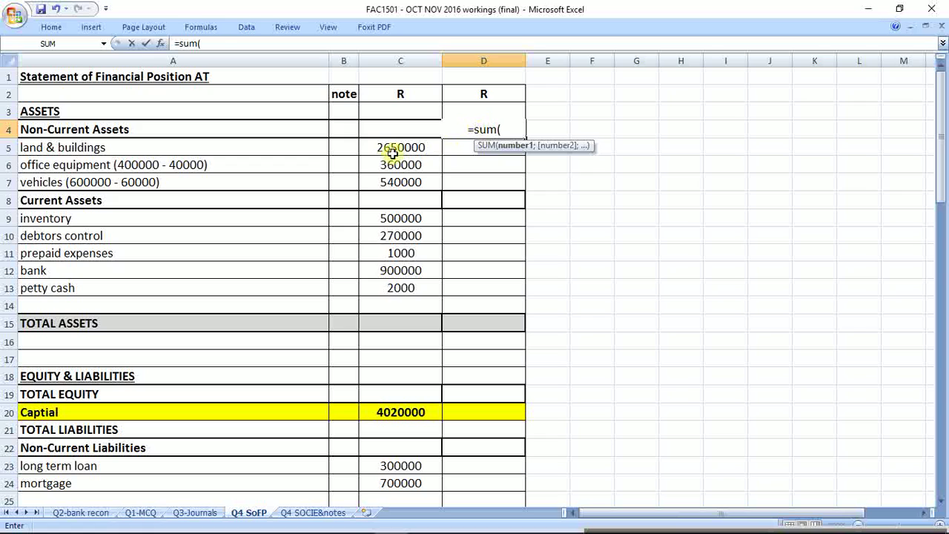
left_click_drag(392, 152, 400, 183)
key("Return")
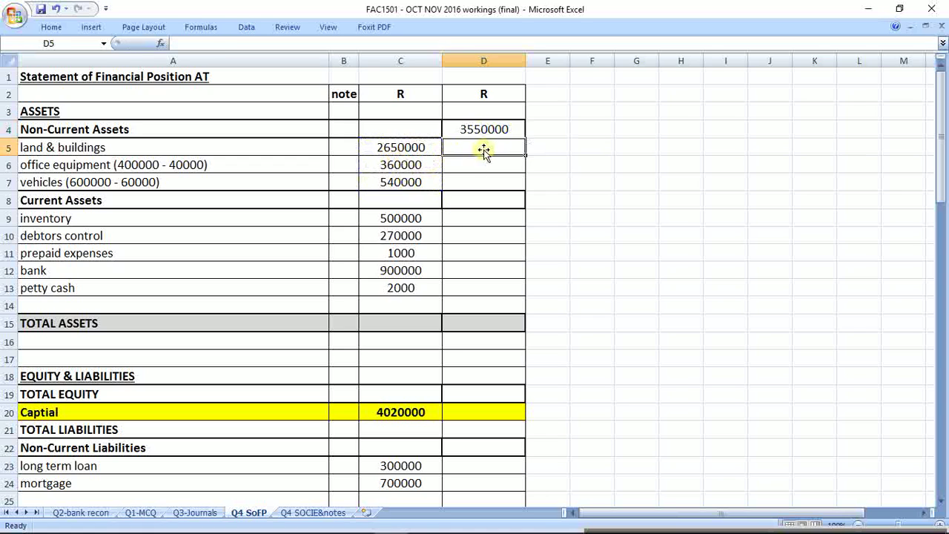
Make the Non-Current Assets total in D4 and its component amounts in C5:C7 bold
left_click(490, 129)
key("ctrl+b")
left_click_drag(421, 147, 422, 174)
key("ctrl+b")
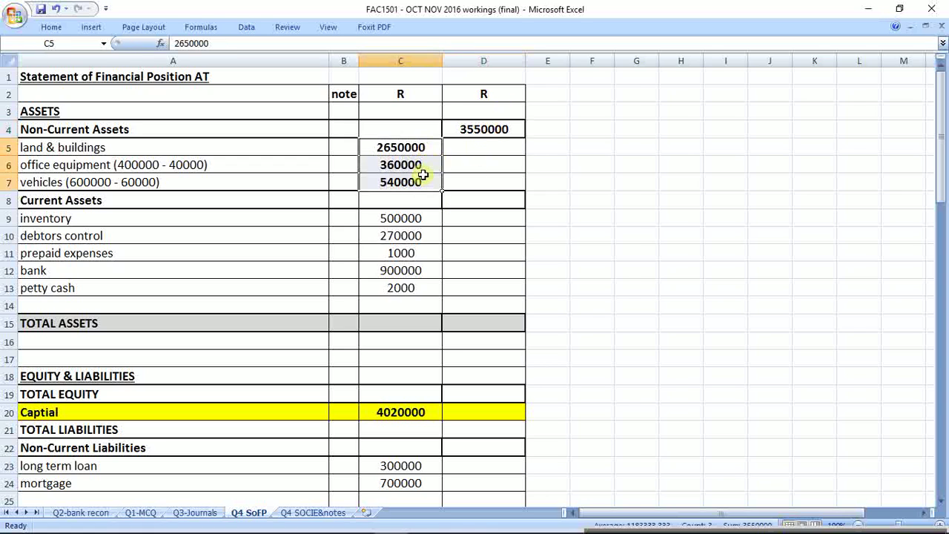
Calculate the Current Assets total in D8 as the SUM of C9:C13 and make it bold
left_click(499, 196)
type("=sum(")
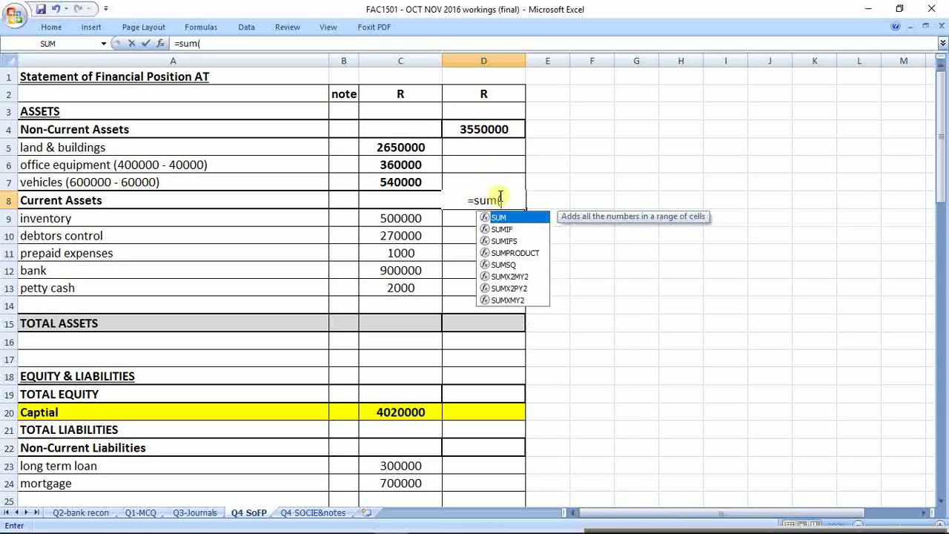
left_click_drag(385, 220, 404, 287)
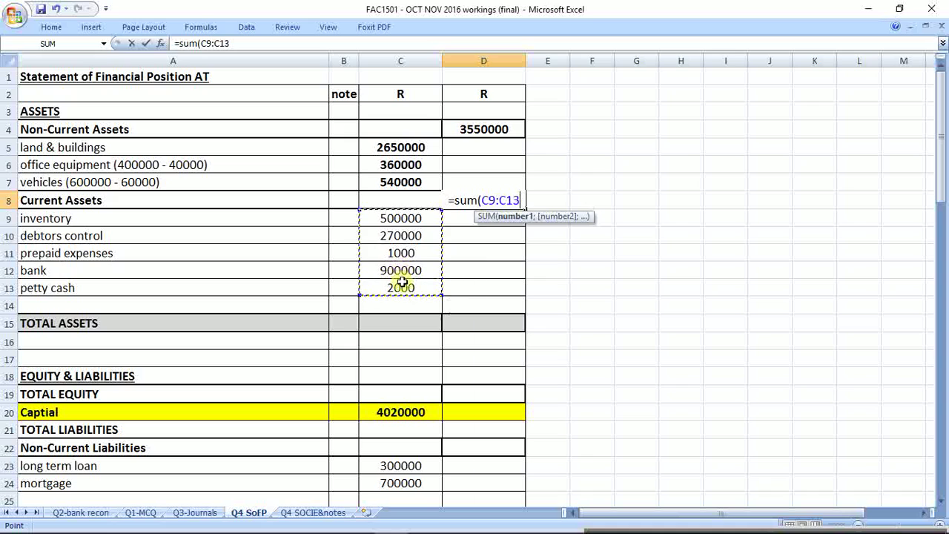
key("Return")
left_click(482, 202)
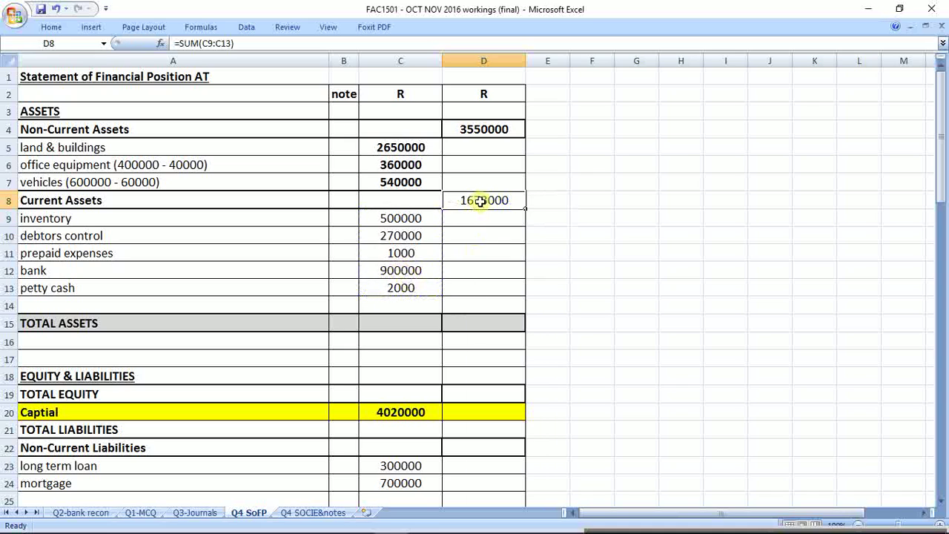
key("ctrl+b")
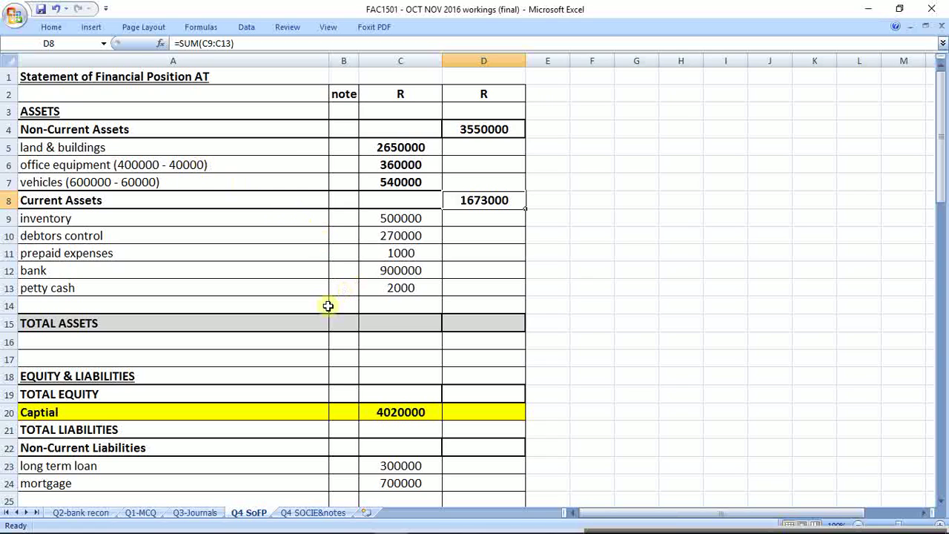
Calculate TOTAL ASSETS in D15 by adding D4 and D8, and make the result bold
left_click(476, 326)
type("=")
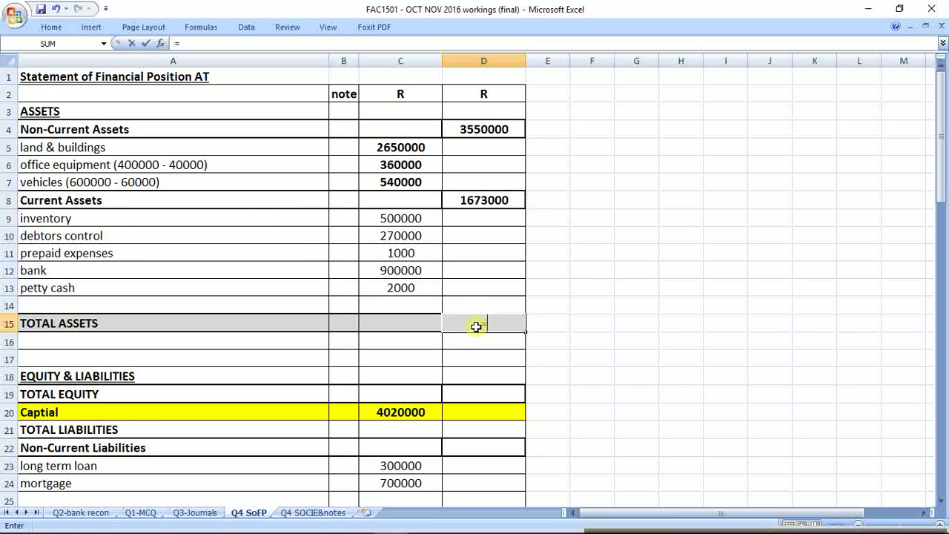
left_click(486, 129)
type("+")
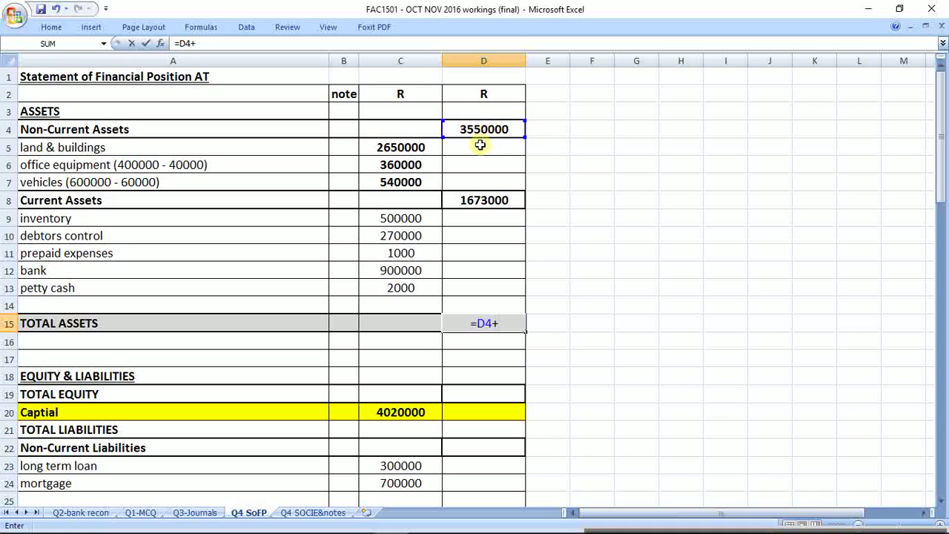
left_click(516, 193)
key("Return")
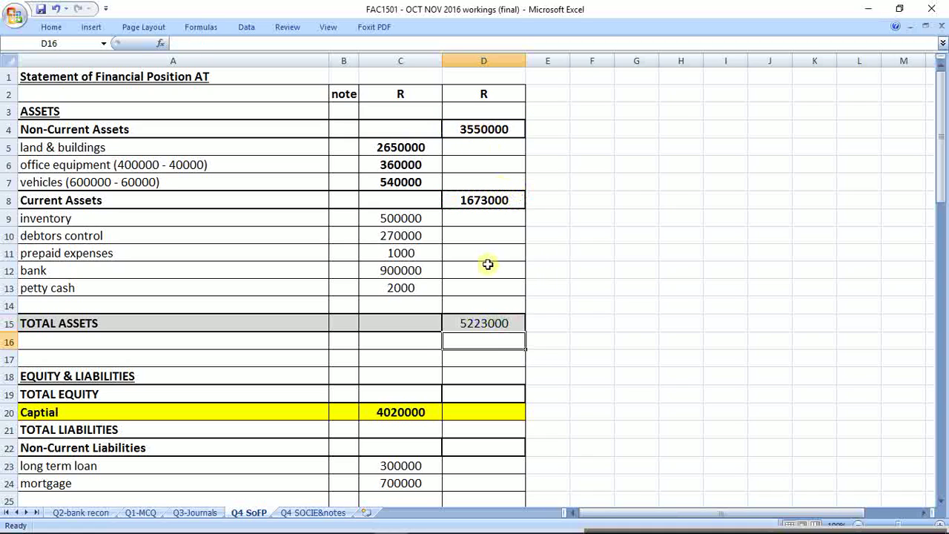
left_click(495, 323)
left_click(550, 322)
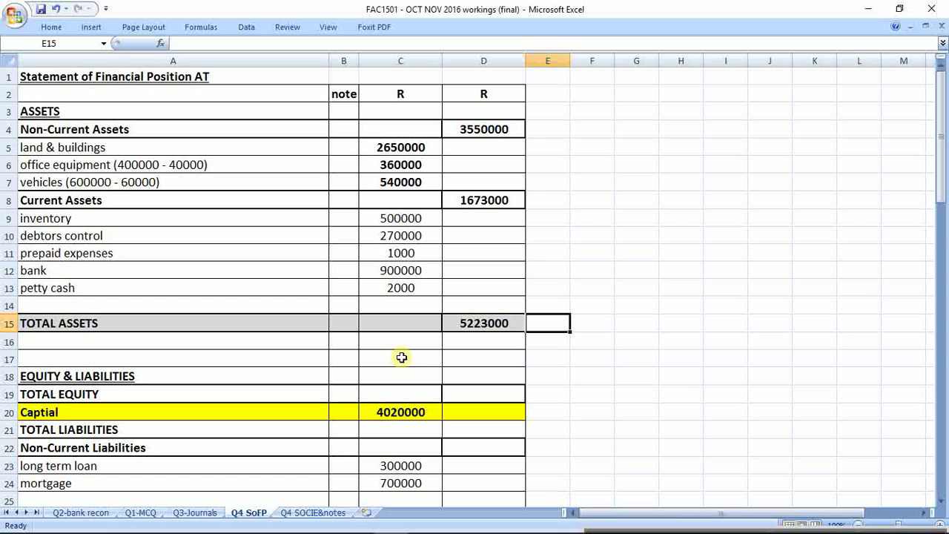
Make the individual current asset amounts in C9:C13 bold
left_click_drag(413, 218, 421, 286)
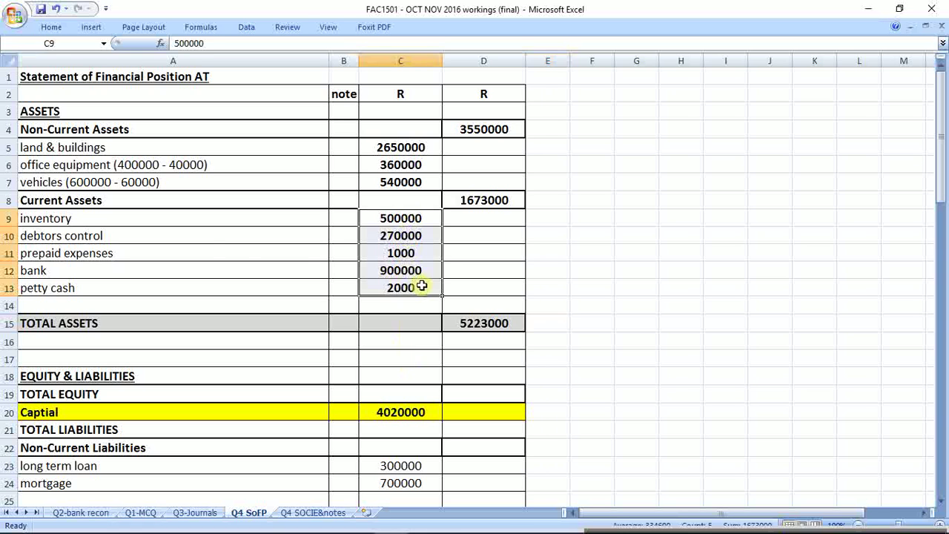
left_click_drag(195, 223, 222, 289)
left_click(541, 299)
scroll(541, 299, "down", 1)
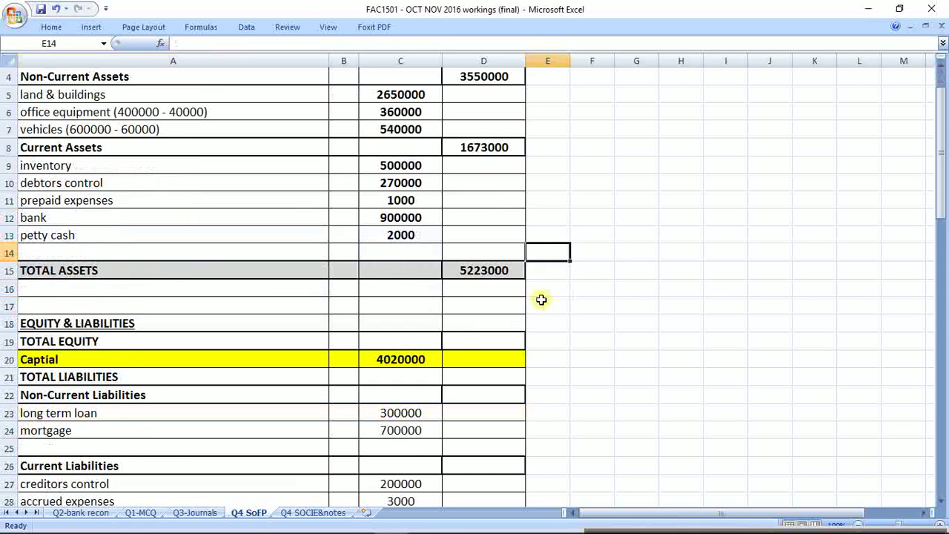
scroll(541, 299, "down", 2)
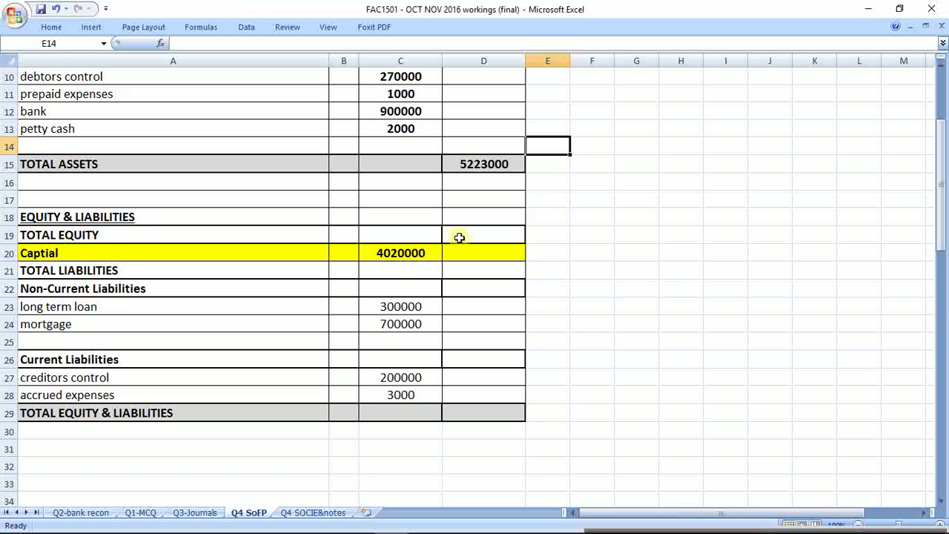
left_click(459, 237)
type("=")
left_click_drag(392, 252, 402, 235)
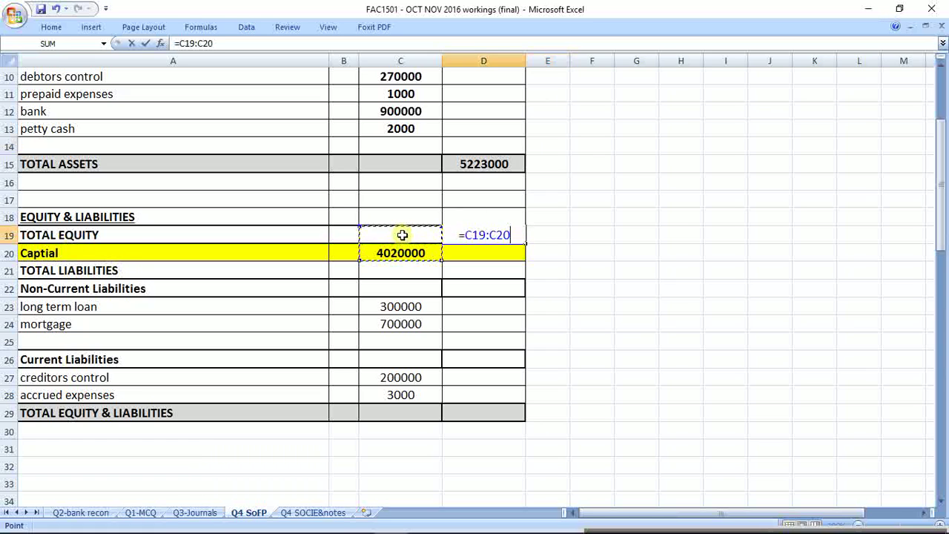
key("Return")
Link TOTAL EQUITY in D19 to the capital amount in C20 and make the result bold
left_click(486, 234)
type("=")
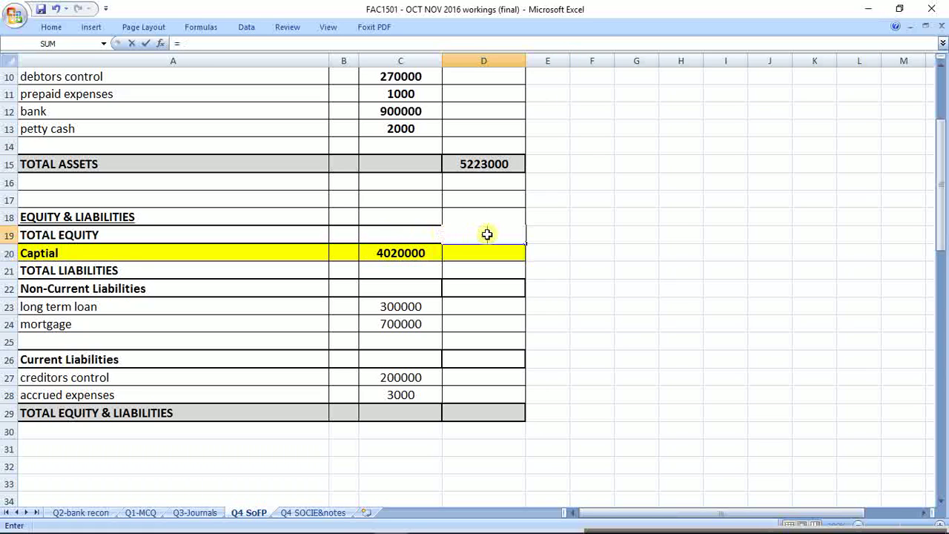
left_click(404, 252)
key("Return")
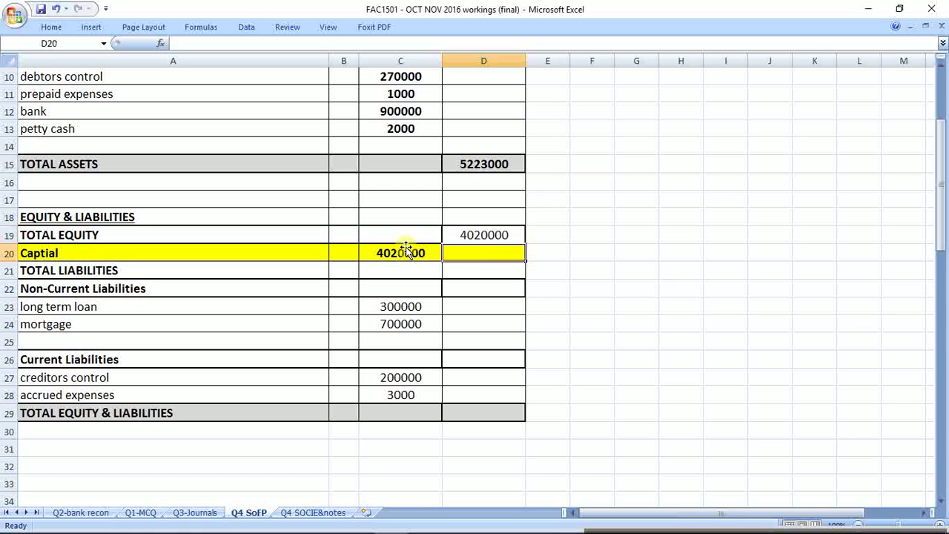
left_click(486, 236)
key("ctrl+b")
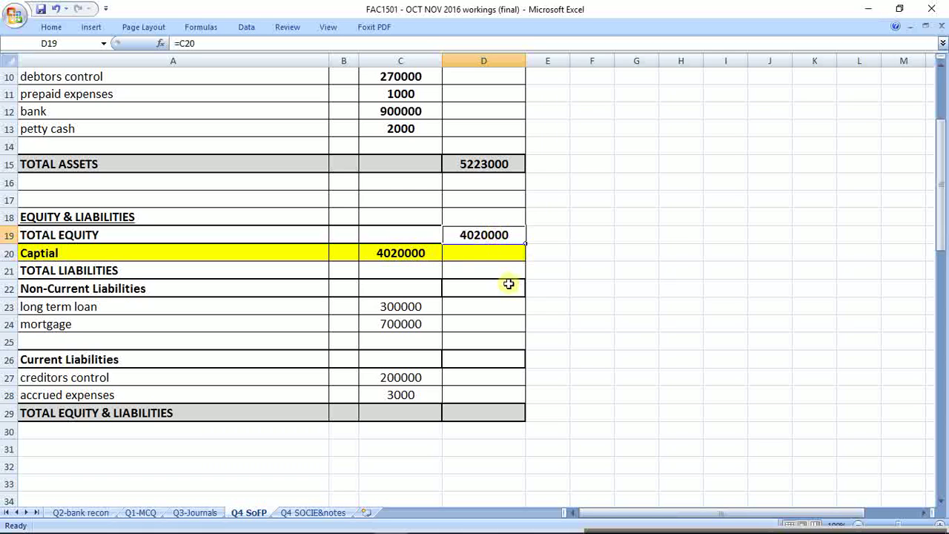
Calculate the Non-Current Liabilities total in D22 as the SUM of C23:C24 and make it bold
left_click(489, 288)
type("=")
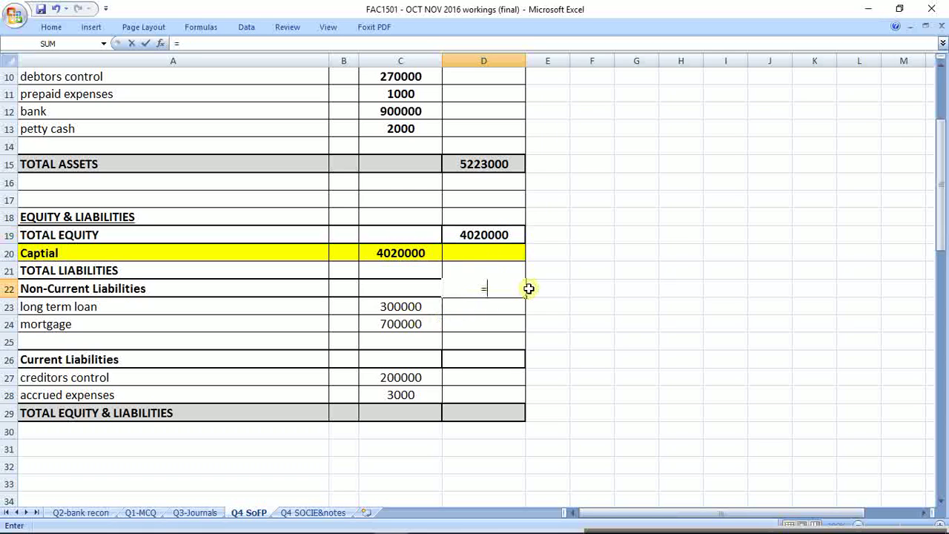
type("sum(")
left_click(407, 306)
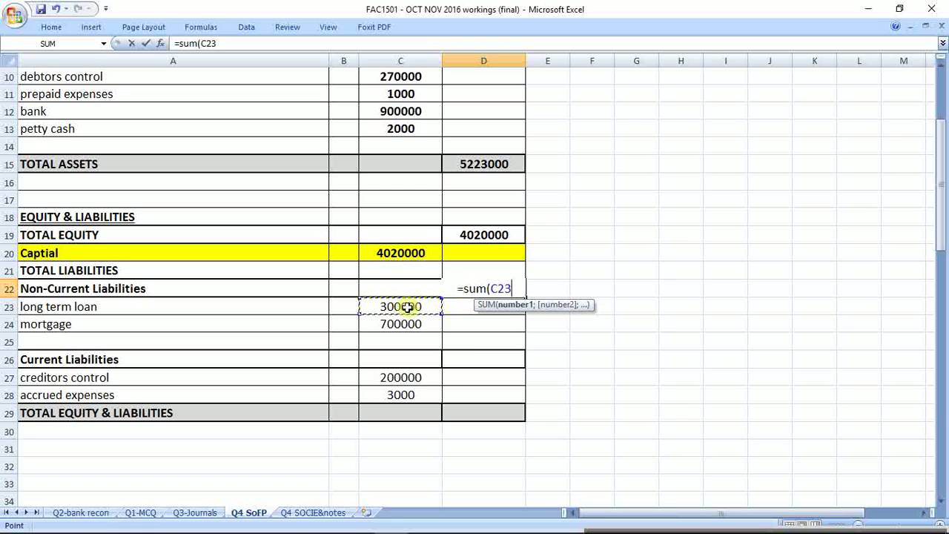
left_click_drag(406, 306, 422, 324)
key("Return")
left_click(502, 285)
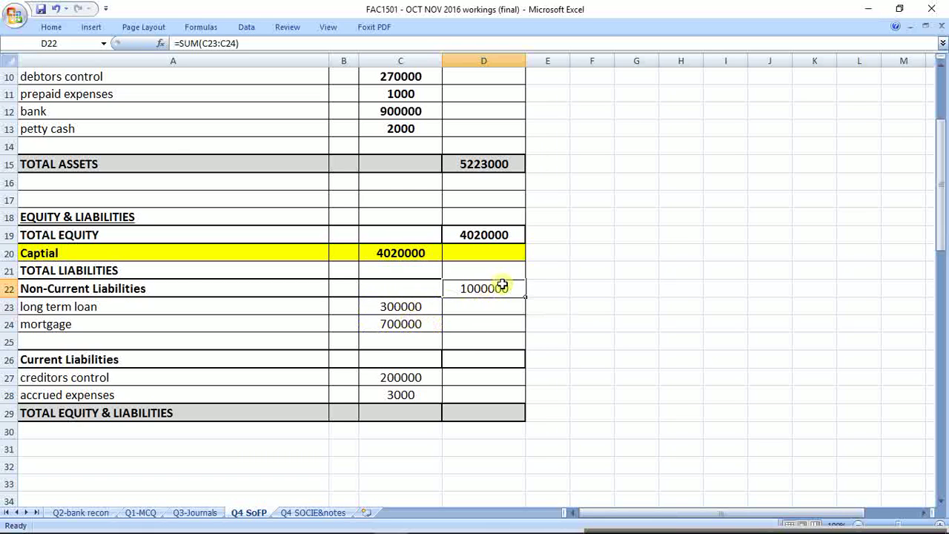
Make the long term loan and mortgage amounts in C23:C24 bold
left_click_drag(398, 307, 398, 322)
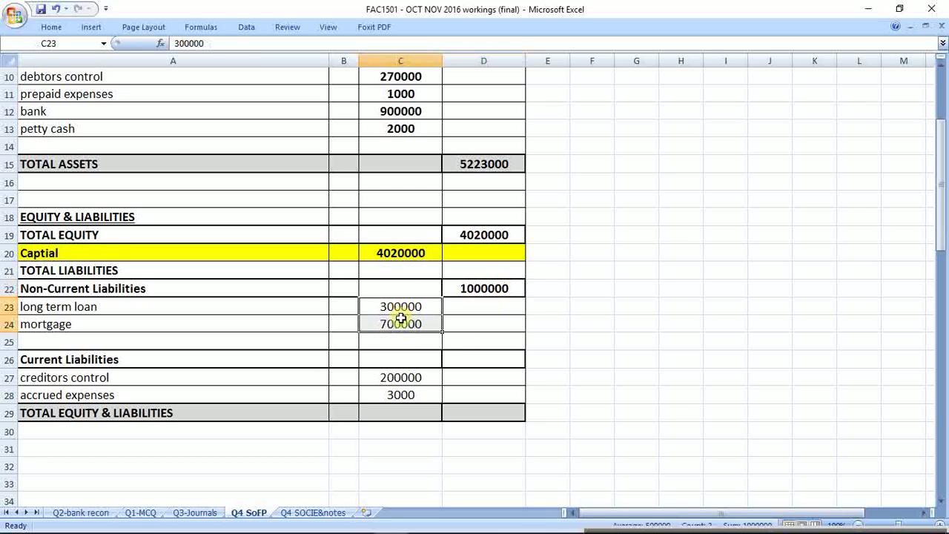
left_click(478, 288)
left_click(421, 304)
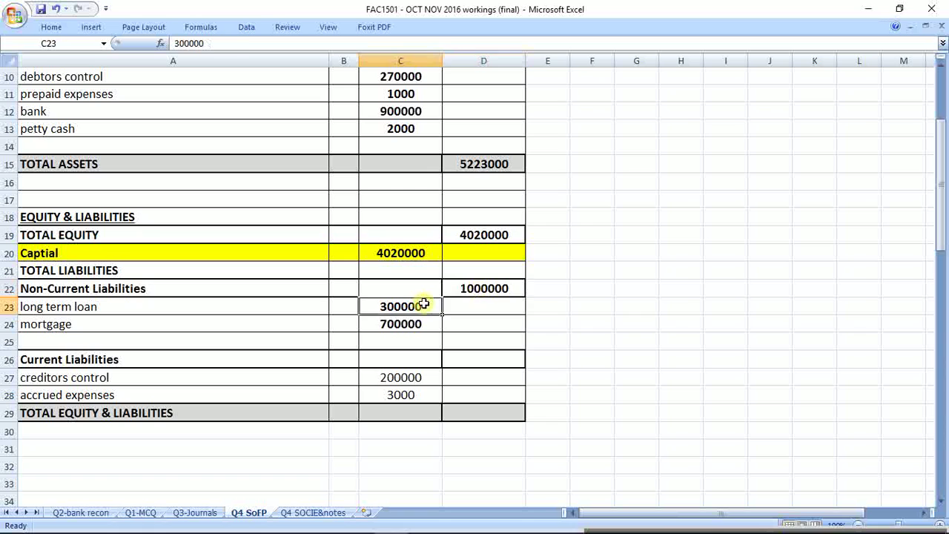
left_click(474, 289)
Calculate the Current Liabilities total in D26 as the SUM of C27:C28 and make it bold
left_click(487, 357)
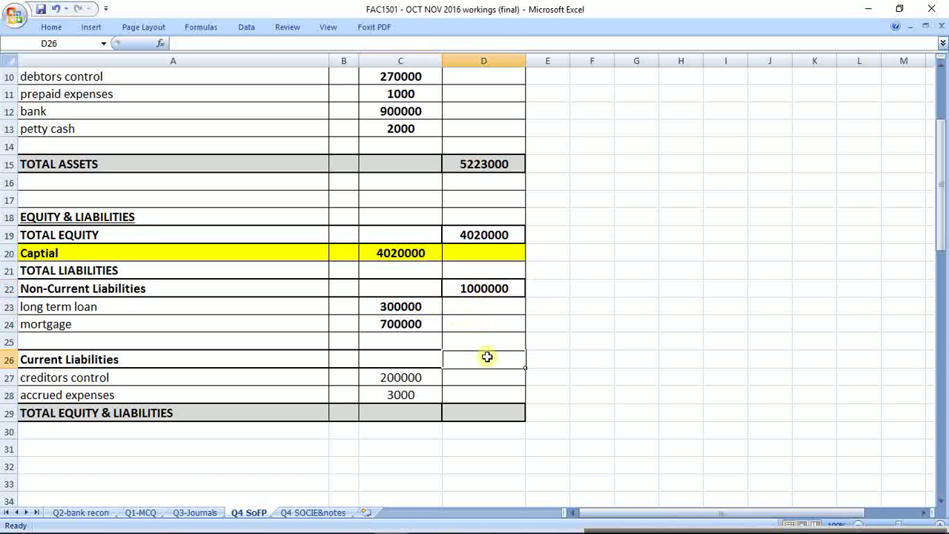
type("=sum(")
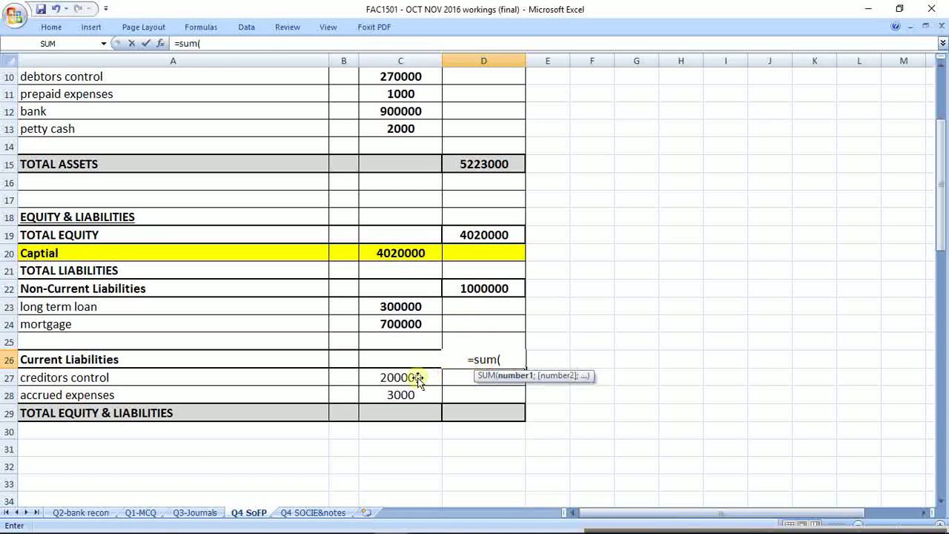
left_click_drag(419, 378, 402, 385)
key("Return")
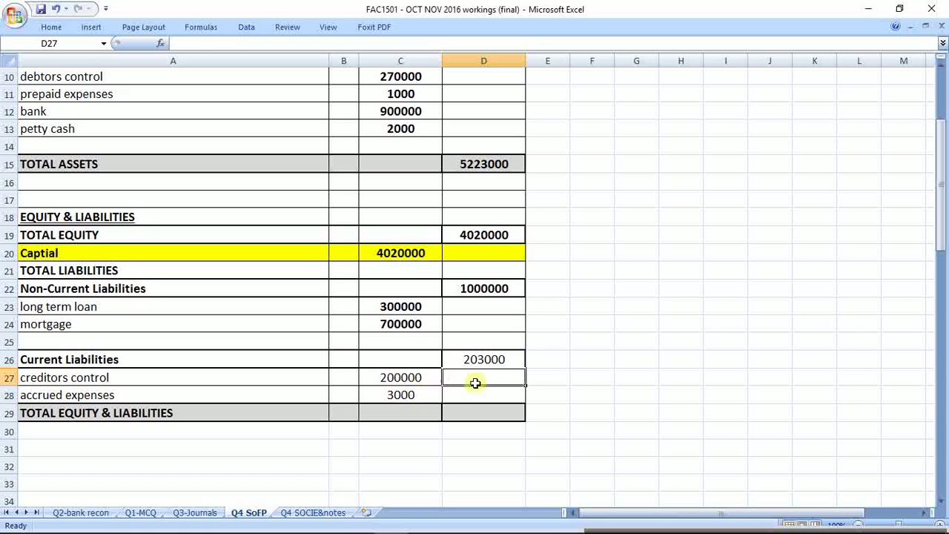
left_click(498, 360)
Shade the TOTAL LIABILITIES row A21:D21 with a light red fill
left_click_drag(103, 288, 485, 289)
left_click_drag(101, 360, 486, 359)
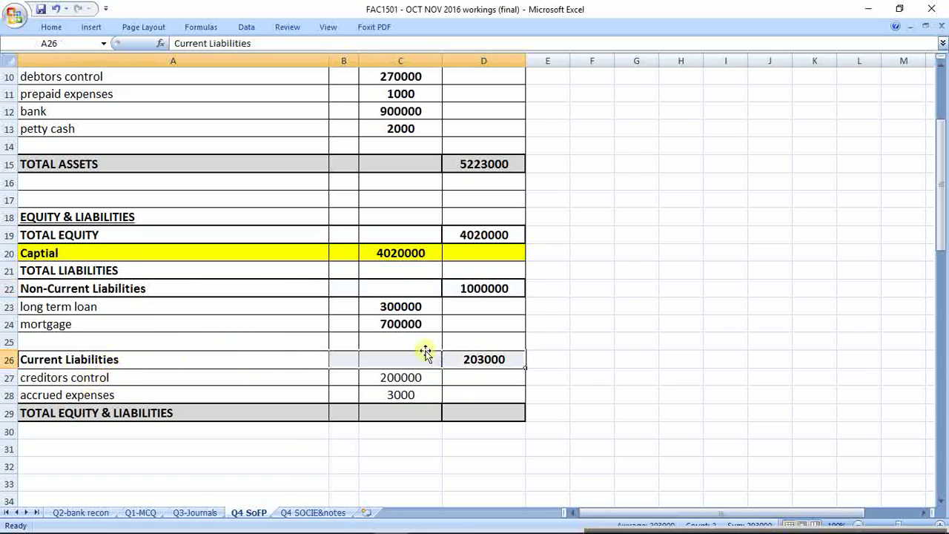
left_click_drag(95, 266, 451, 269)
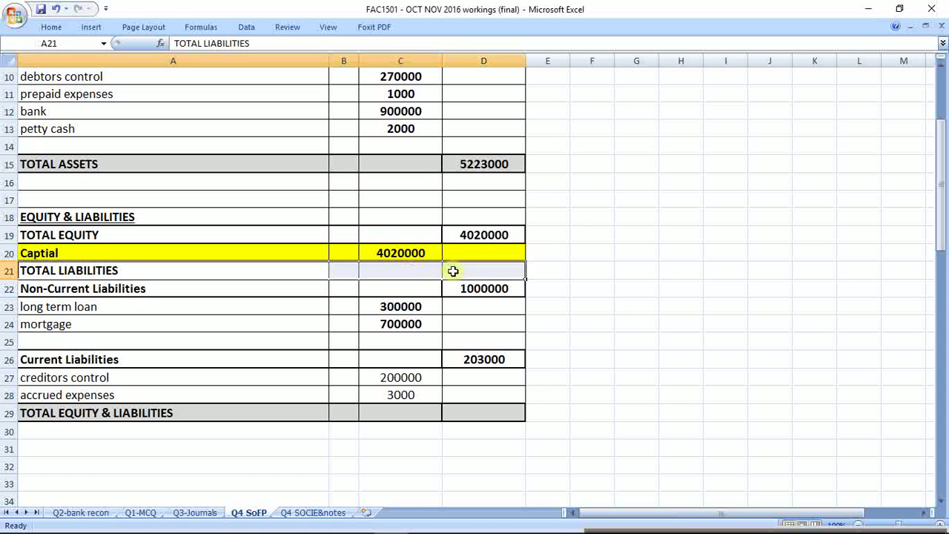
left_click(51, 27)
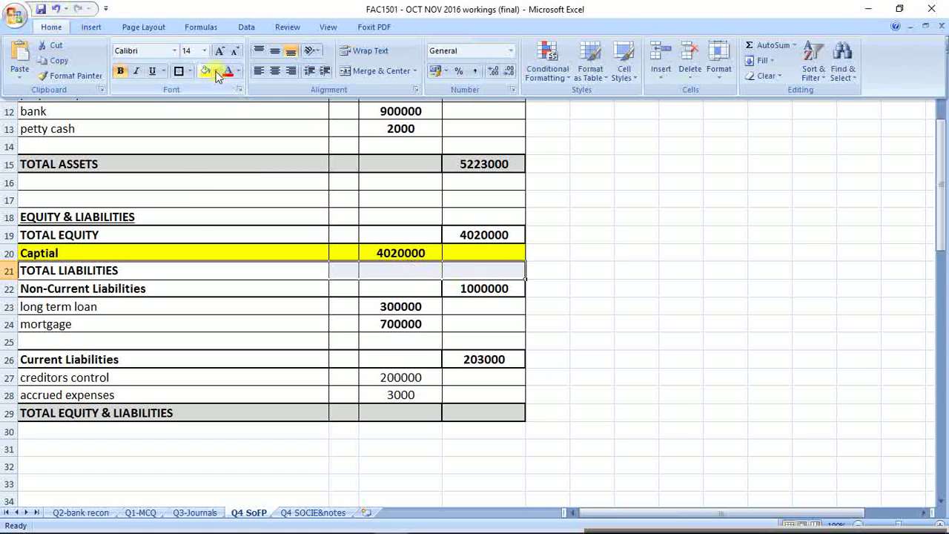
left_click(215, 71)
left_click(262, 136)
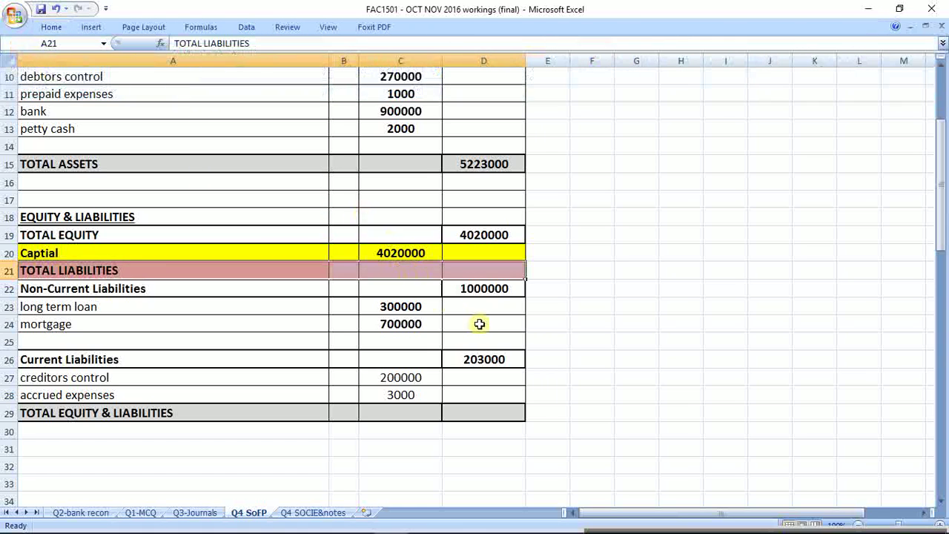
Apply the same light red fill to the Non-Current Liabilities total in D22 and the Current Liabilities total in D26
left_click(478, 290)
left_click(52, 27)
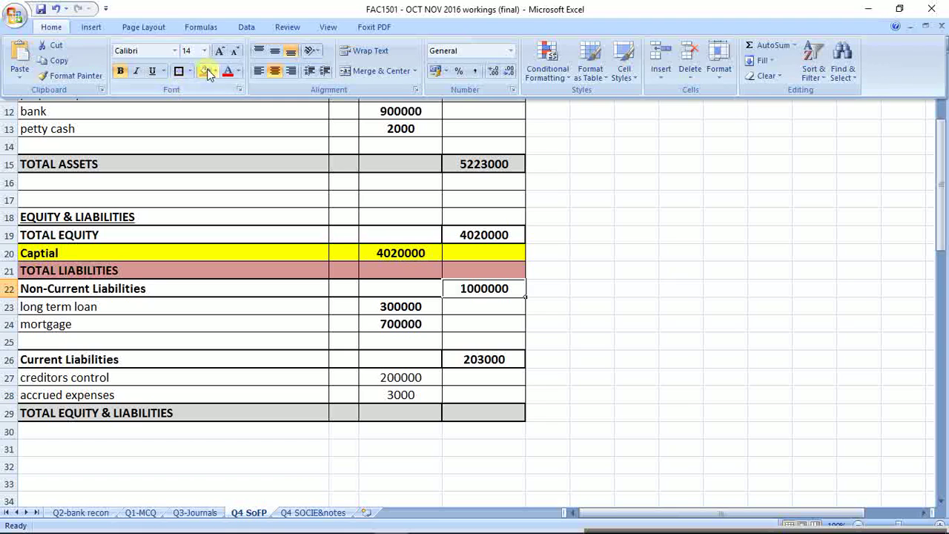
left_click(206, 71)
left_click(476, 359)
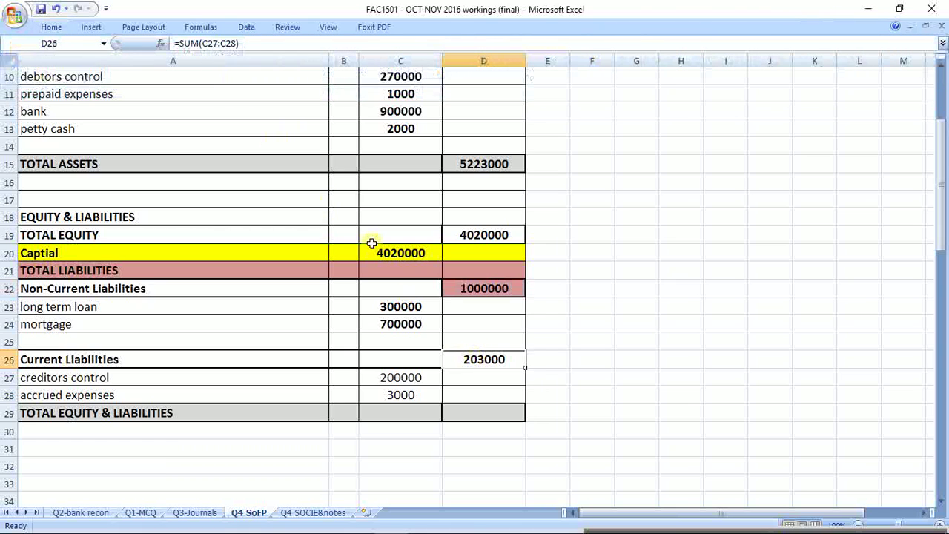
left_click(51, 26)
left_click(206, 70)
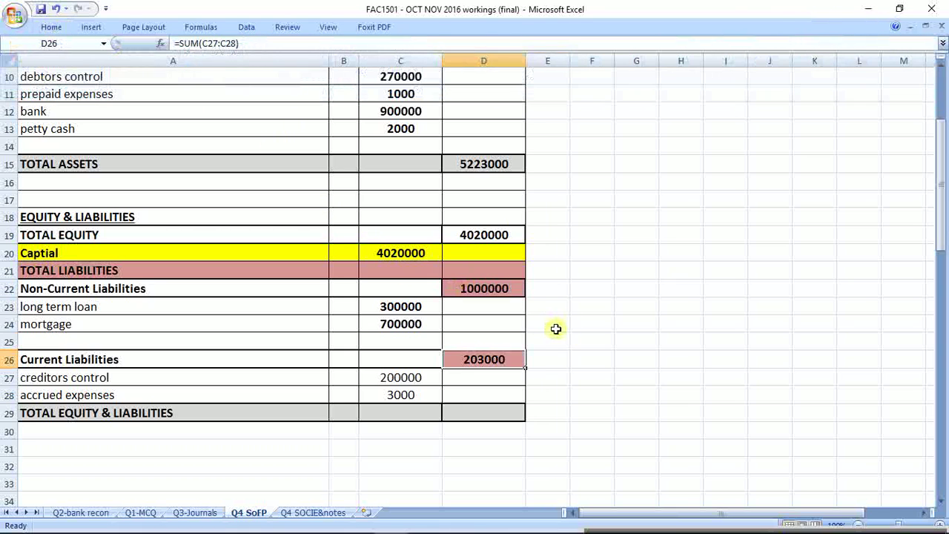
Calculate TOTAL LIABILITIES in D21 by adding D22 and D26, and make the result bold
left_click(552, 326)
left_click(482, 275)
type("=")
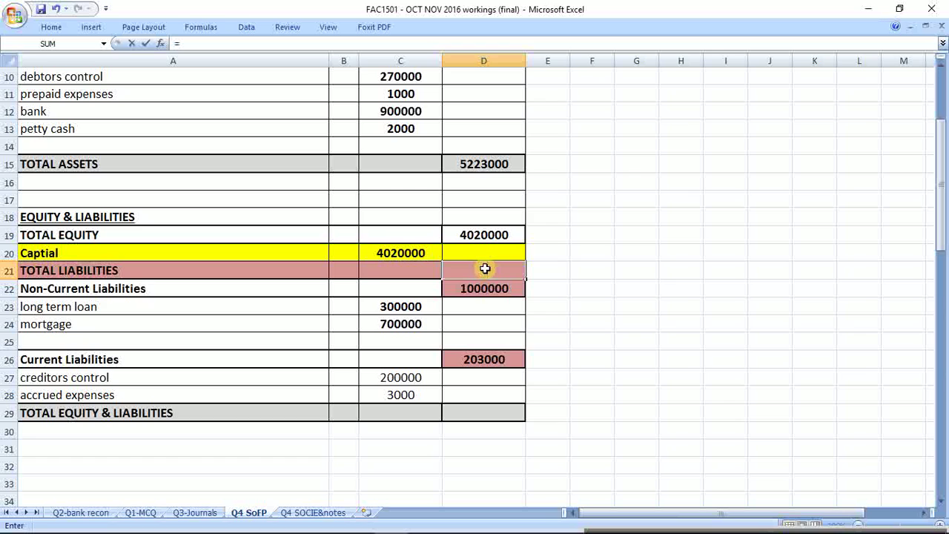
left_click(495, 287)
type("+")
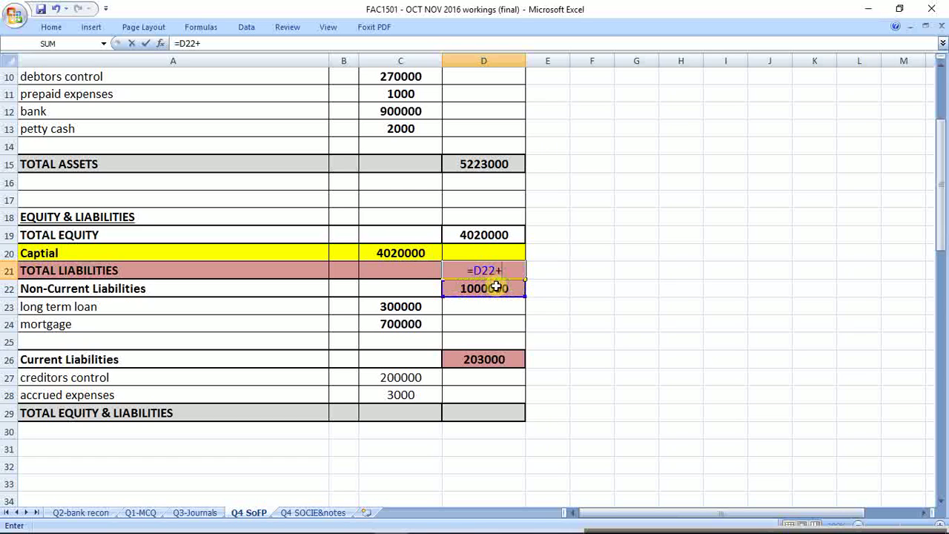
left_click(504, 359)
key("Return")
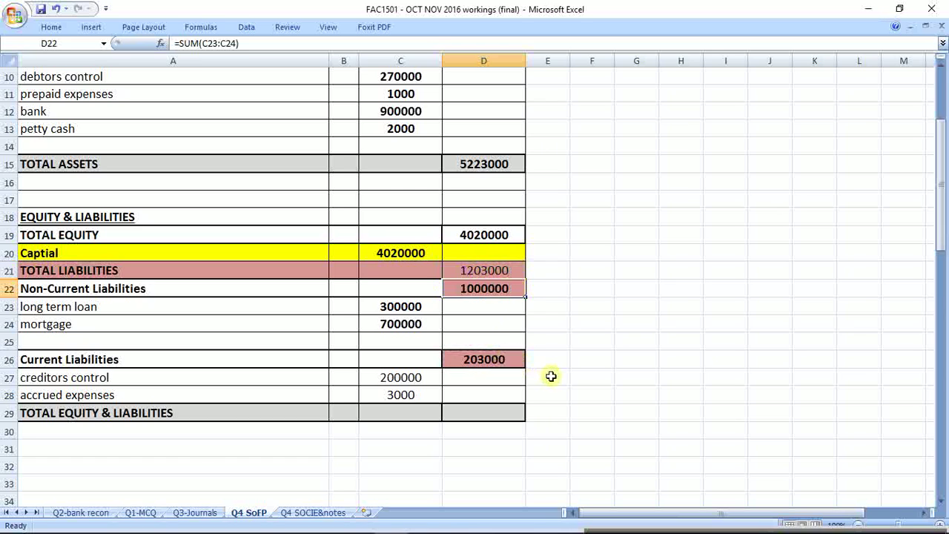
left_click(490, 270)
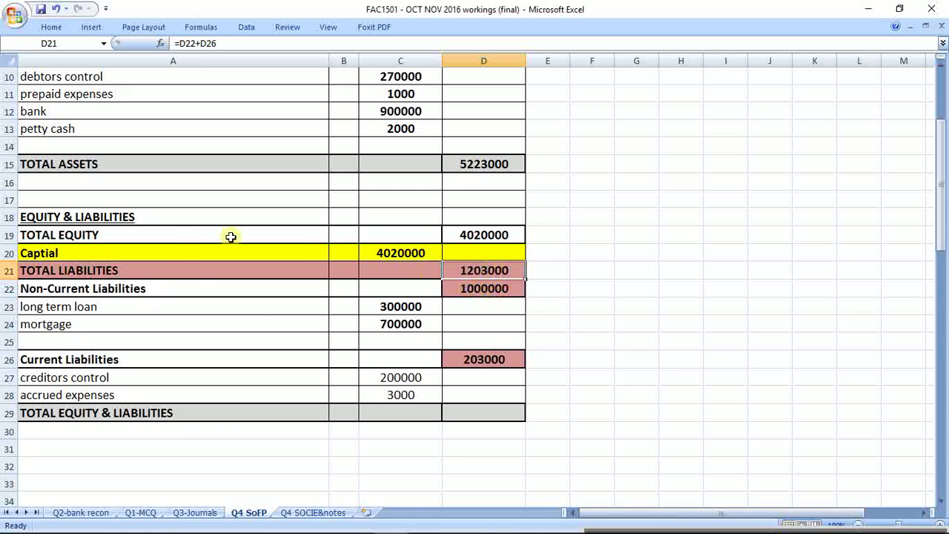
Shade the TOTAL EQUITY & LIABILITIES row A29:D29 with a green fill
left_click_drag(92, 413, 474, 413)
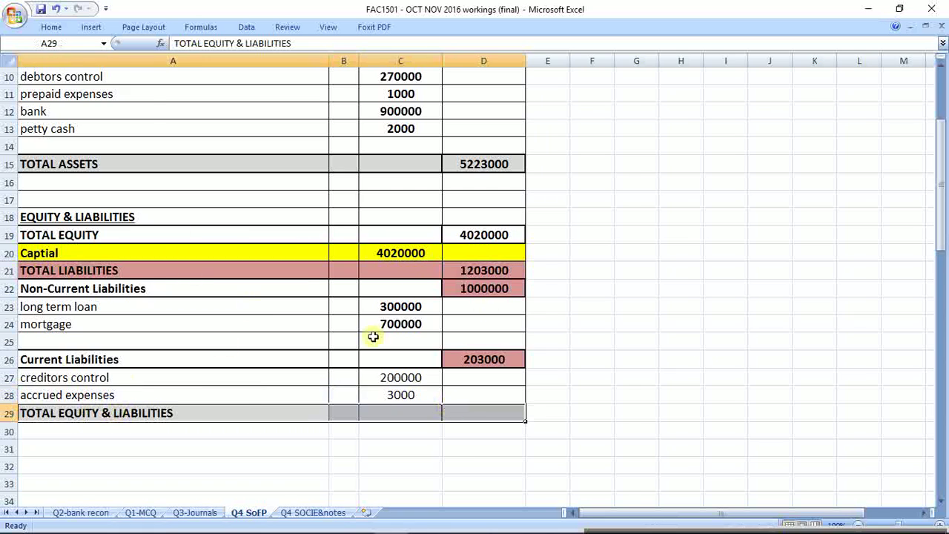
left_click(52, 28)
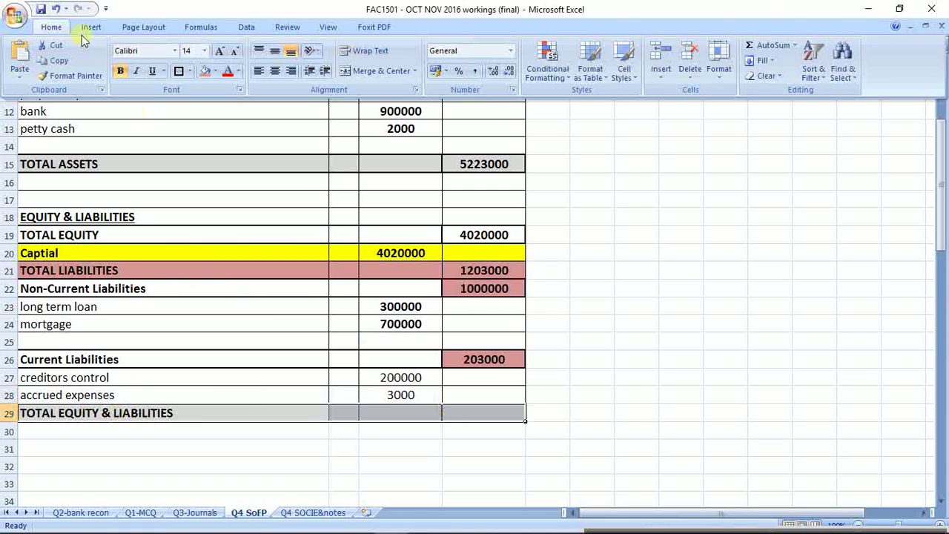
left_click(215, 71)
left_click(253, 174)
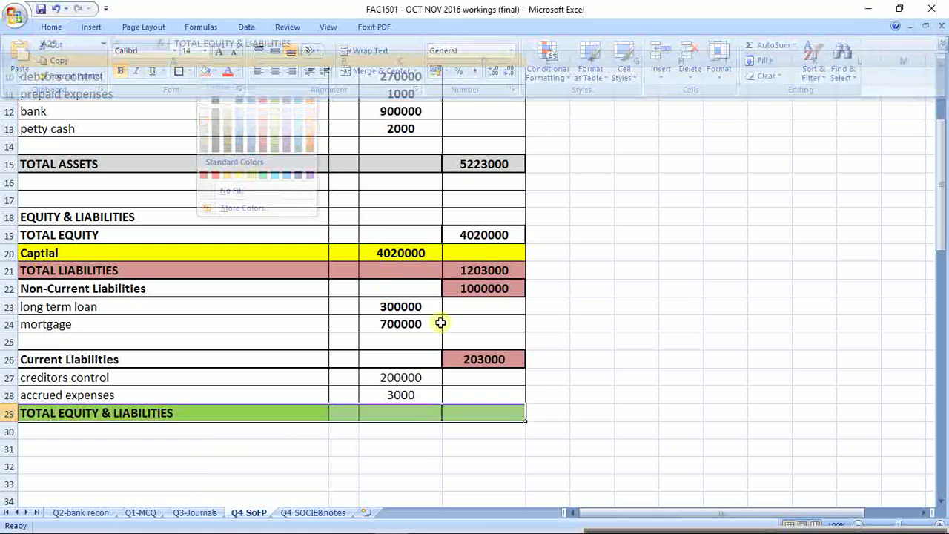
Apply the same green fill to the TOTAL EQUITY amount in D19 and the TOTAL LIABILITIES amount in D21
left_click(486, 236)
left_click(59, 30)
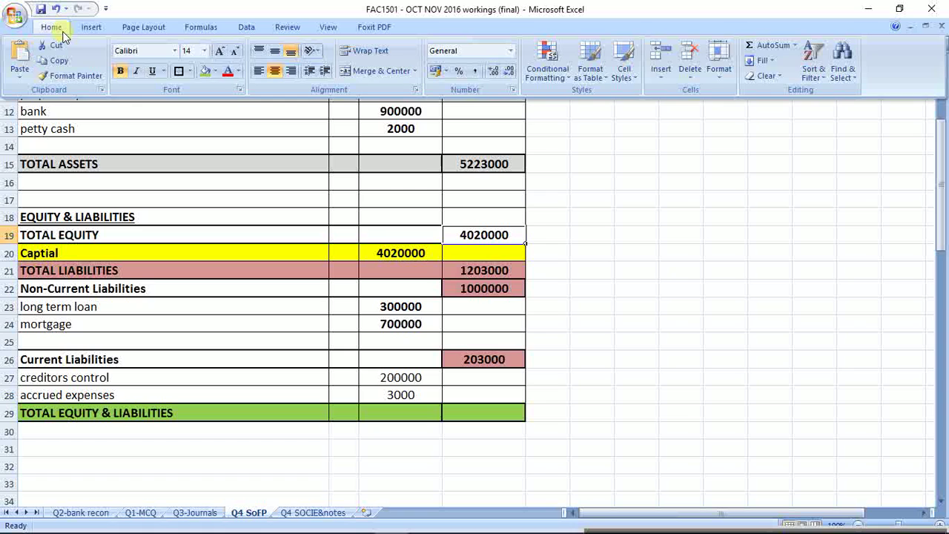
left_click(205, 71)
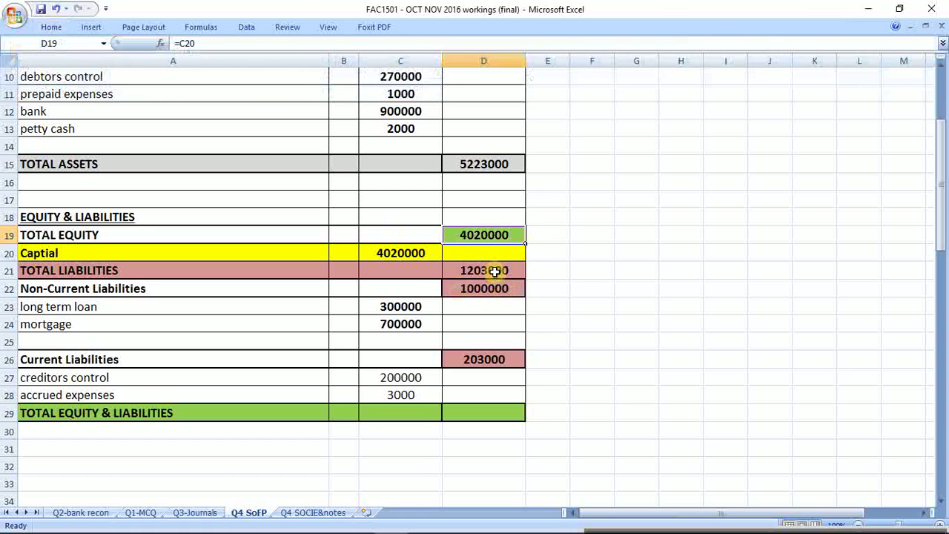
left_click(492, 271)
left_click(51, 28)
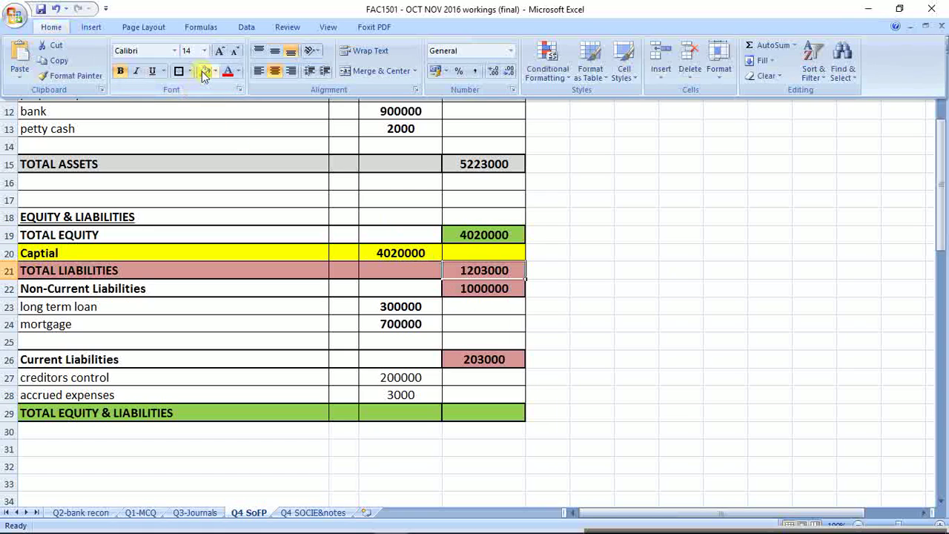
left_click(205, 71)
left_click(483, 234)
left_click(510, 268)
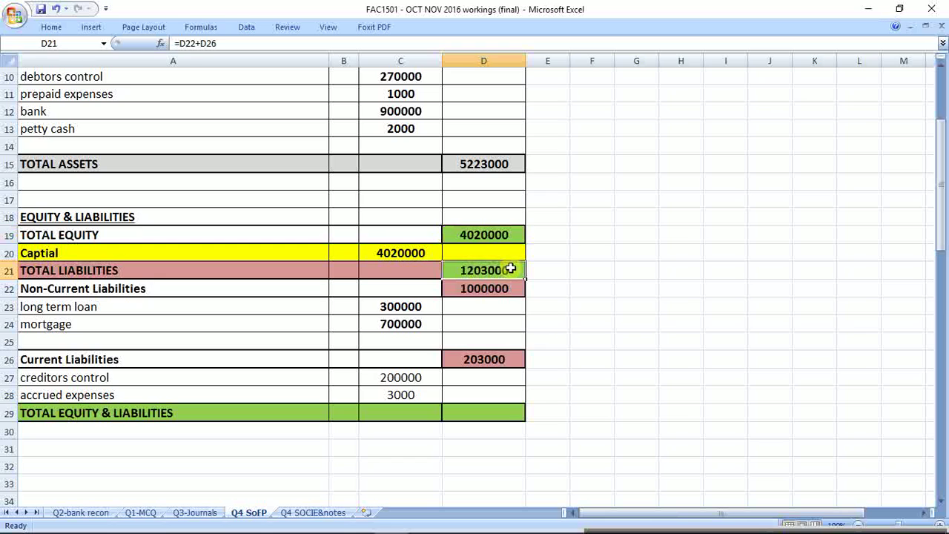
Calculate TOTAL EQUITY & LIABILITIES in D29 by adding D19 and D21, and make the result bold
left_click(499, 408)
type("=")
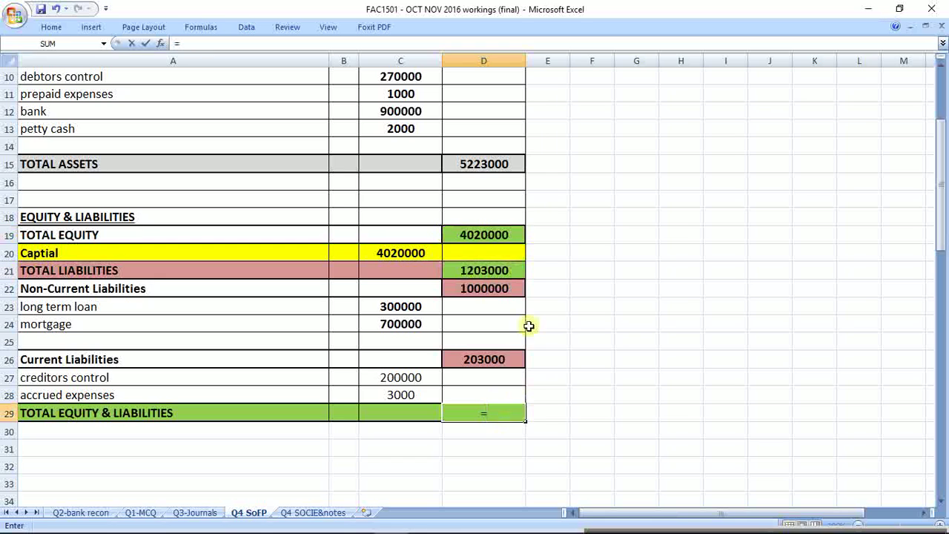
left_click(474, 235)
type("+")
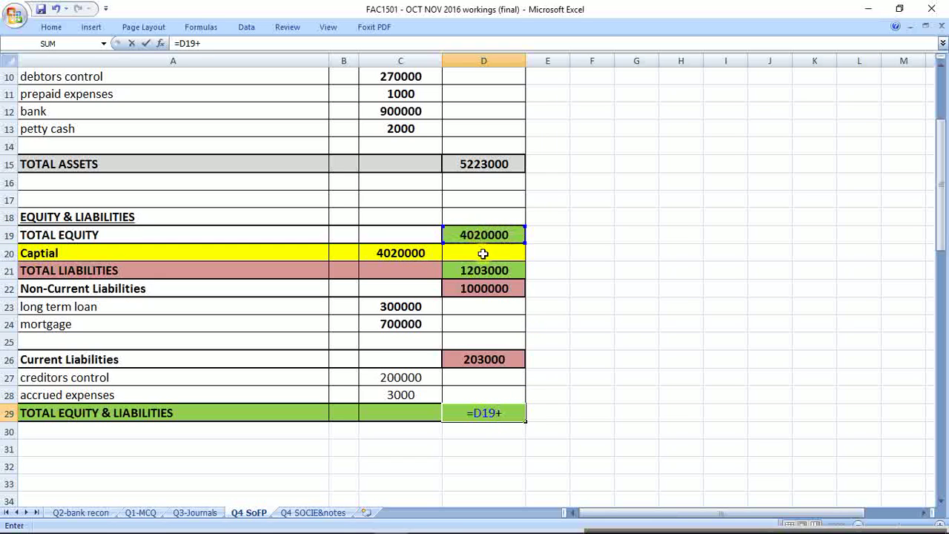
left_click(482, 266)
key("Return")
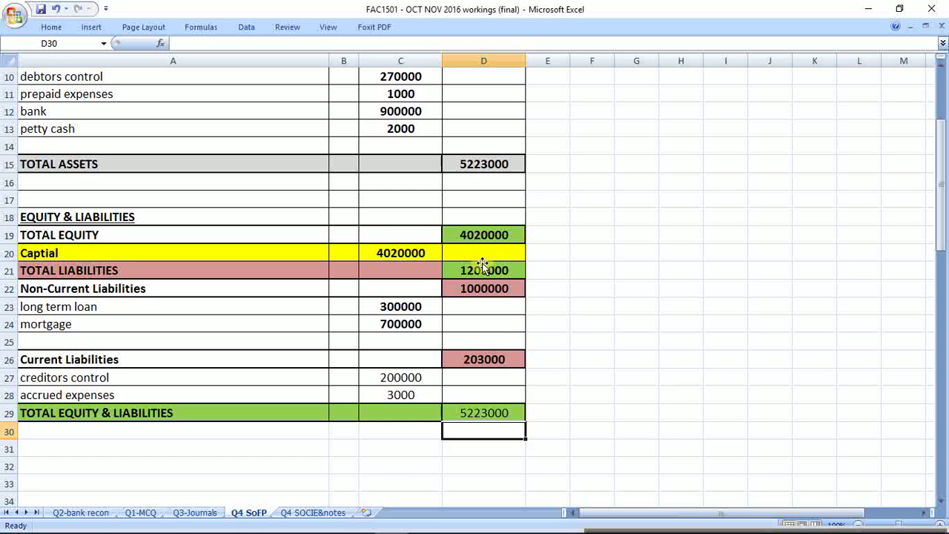
left_click(505, 408)
Shade the TOTAL ASSETS row A15:D15 with the same green fill as the TOTAL EQUITY & LIABILITIES row
left_click(482, 161)
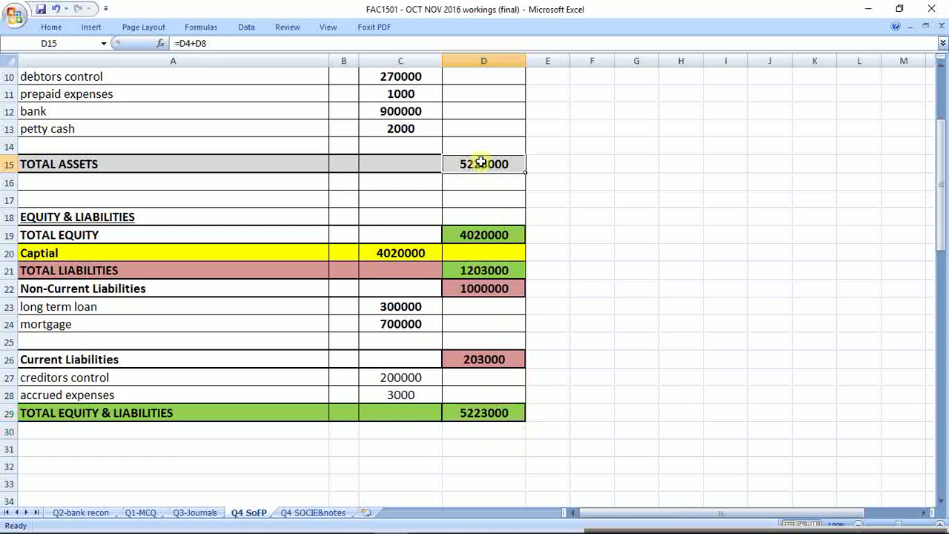
left_click_drag(21, 164, 346, 164)
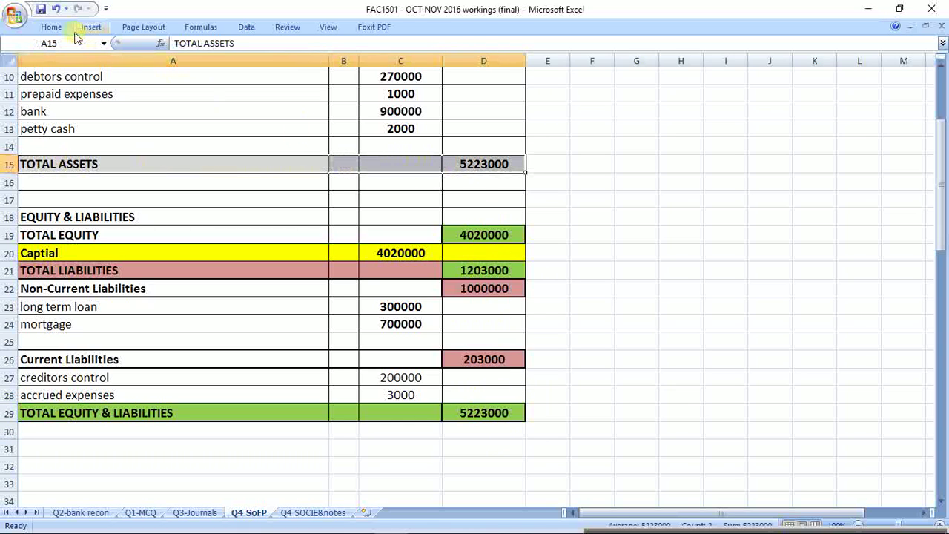
left_click(51, 26)
left_click(205, 71)
left_click(100, 178)
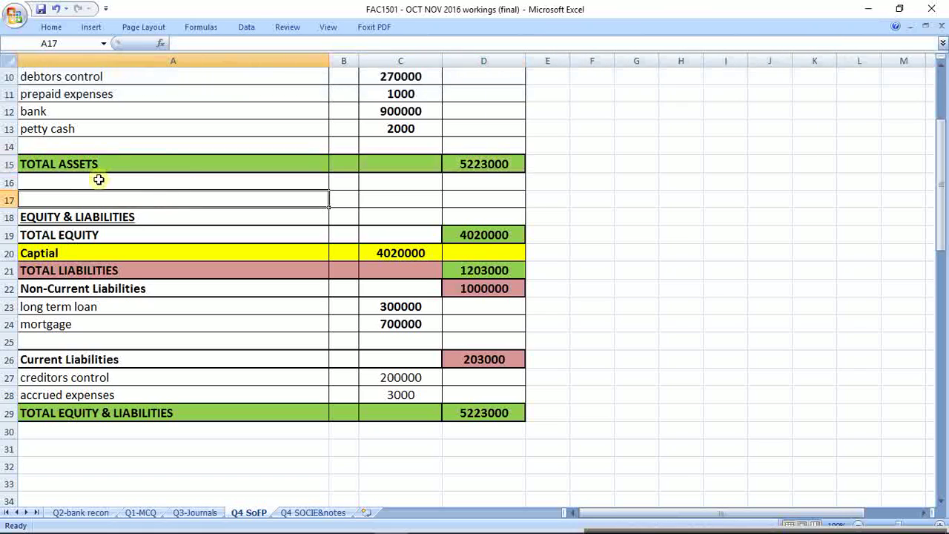
left_click_drag(74, 163, 505, 172)
Enter the accounting equation "A = O + L" in G29 beside the TOTAL EQUITY & LIABILITIES row and make it bold
left_click(627, 410)
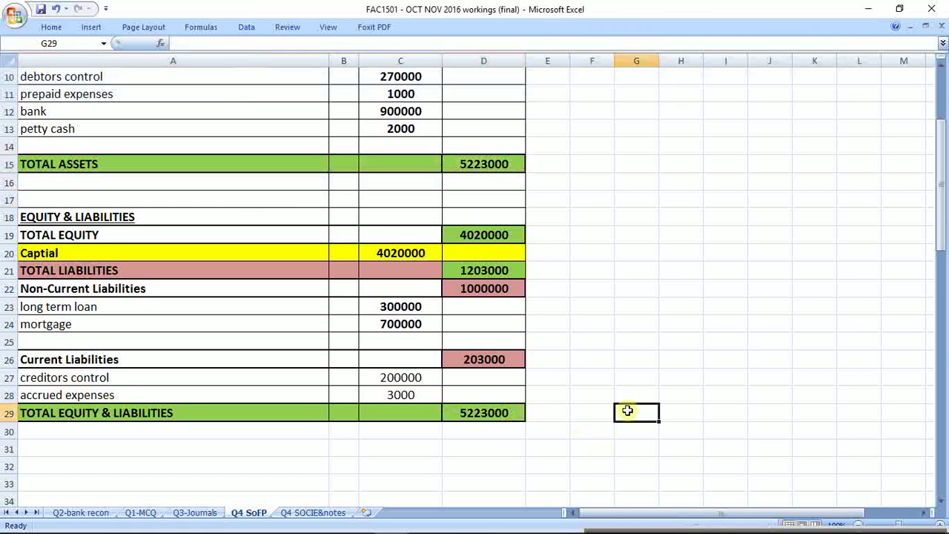
type("A = O")
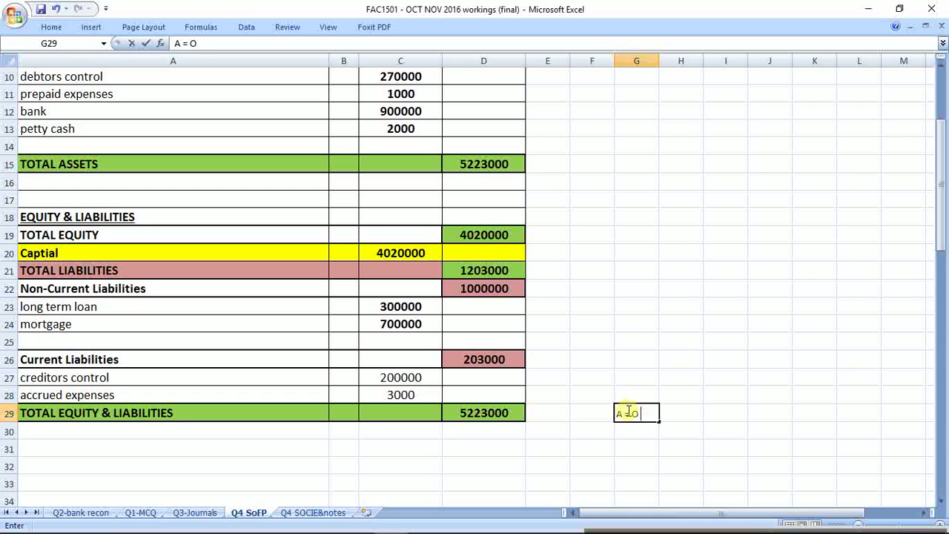
type(" + L")
key("Return")
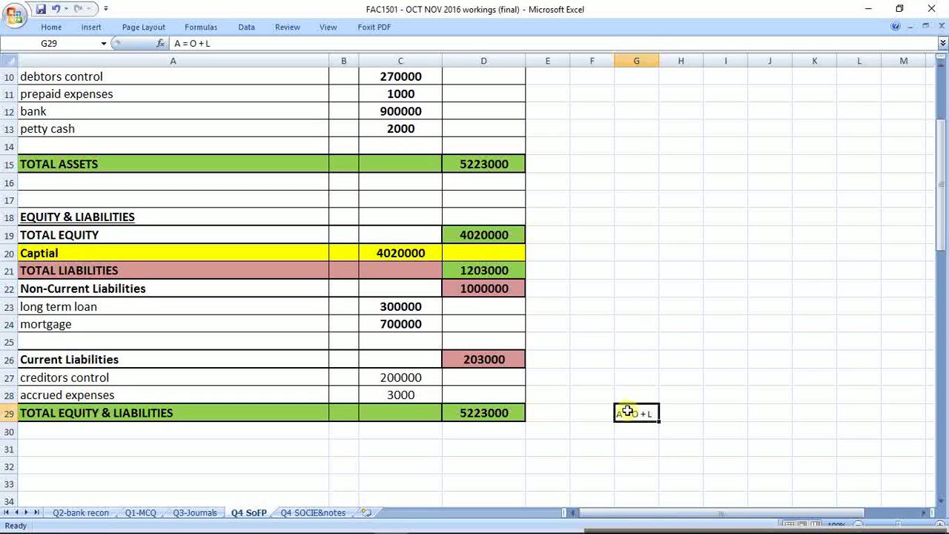
left_click(685, 345)
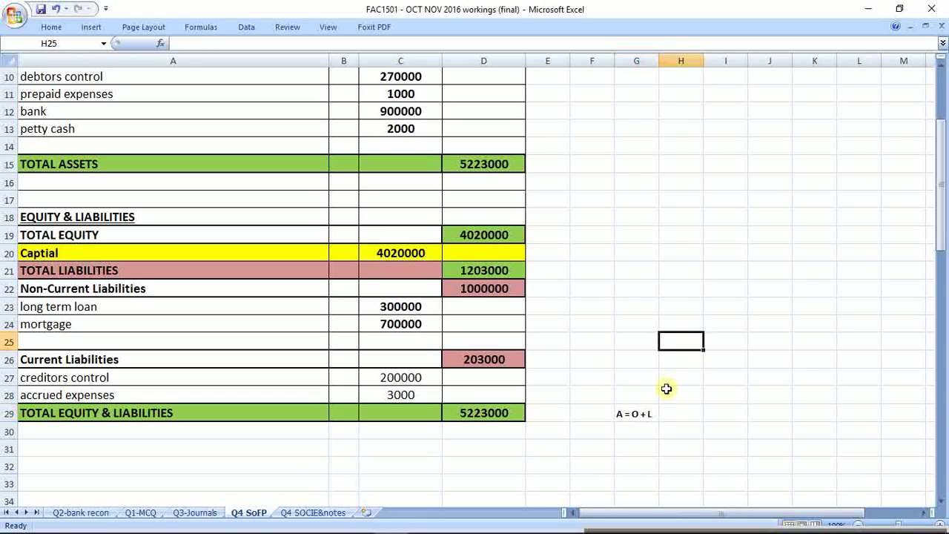
Compare TOTAL ASSETS with TOTAL EQUITY & LIABILITIES, and review the non-current, current and total liabilities amounts behind it
left_click(480, 167)
left_click(513, 419)
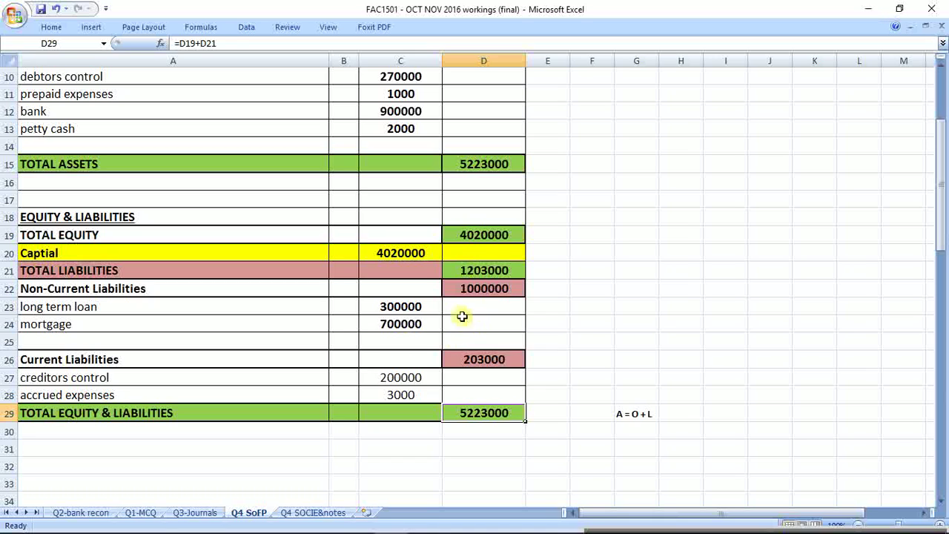
left_click(493, 290)
left_click(502, 356)
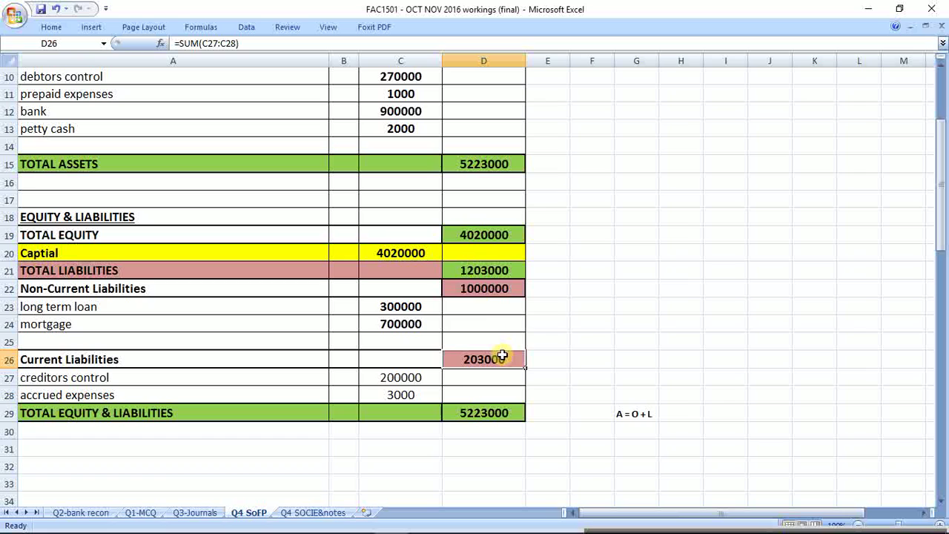
left_click(486, 269)
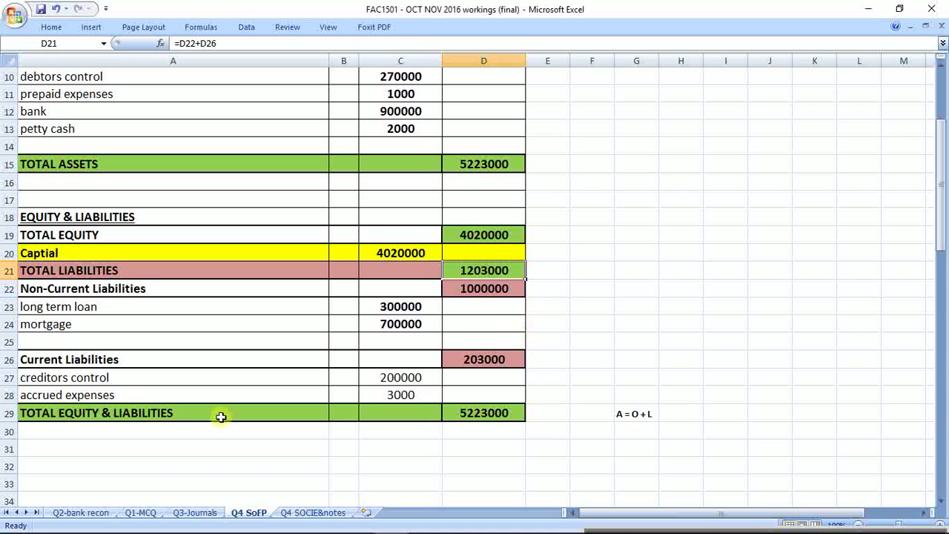
left_click_drag(68, 413, 469, 412)
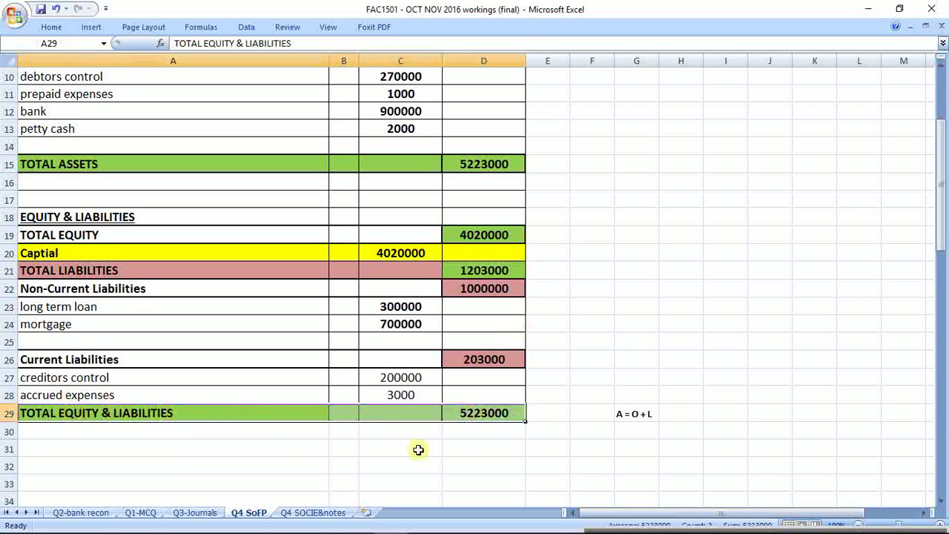